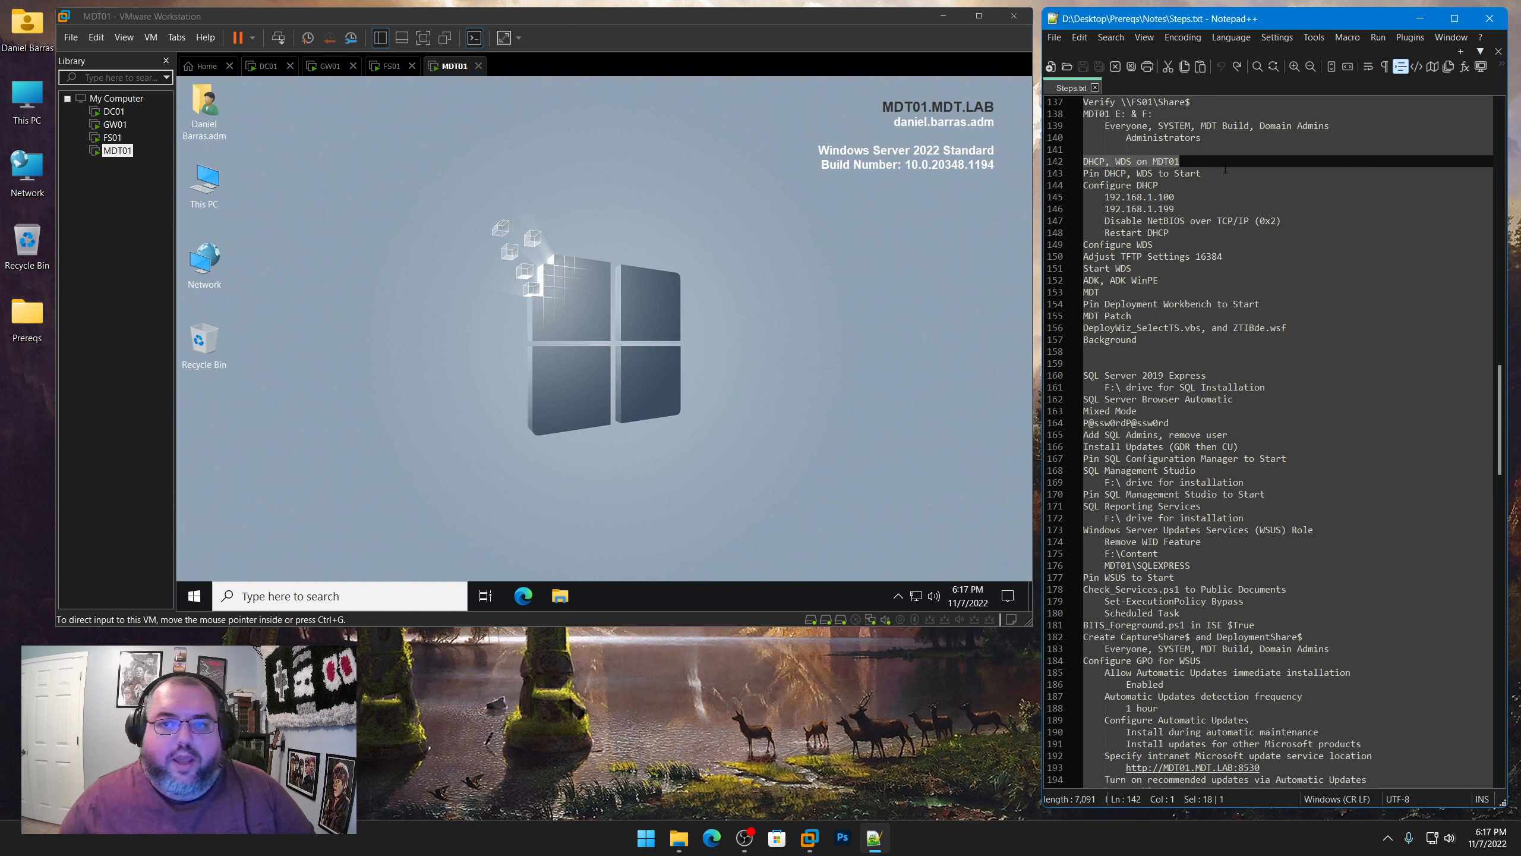
# Open Server Manager on the MDT01 virtual machine and highlight "DHCP, WDS" in the Steps.txt notes
pyautogui.click(450, 274)
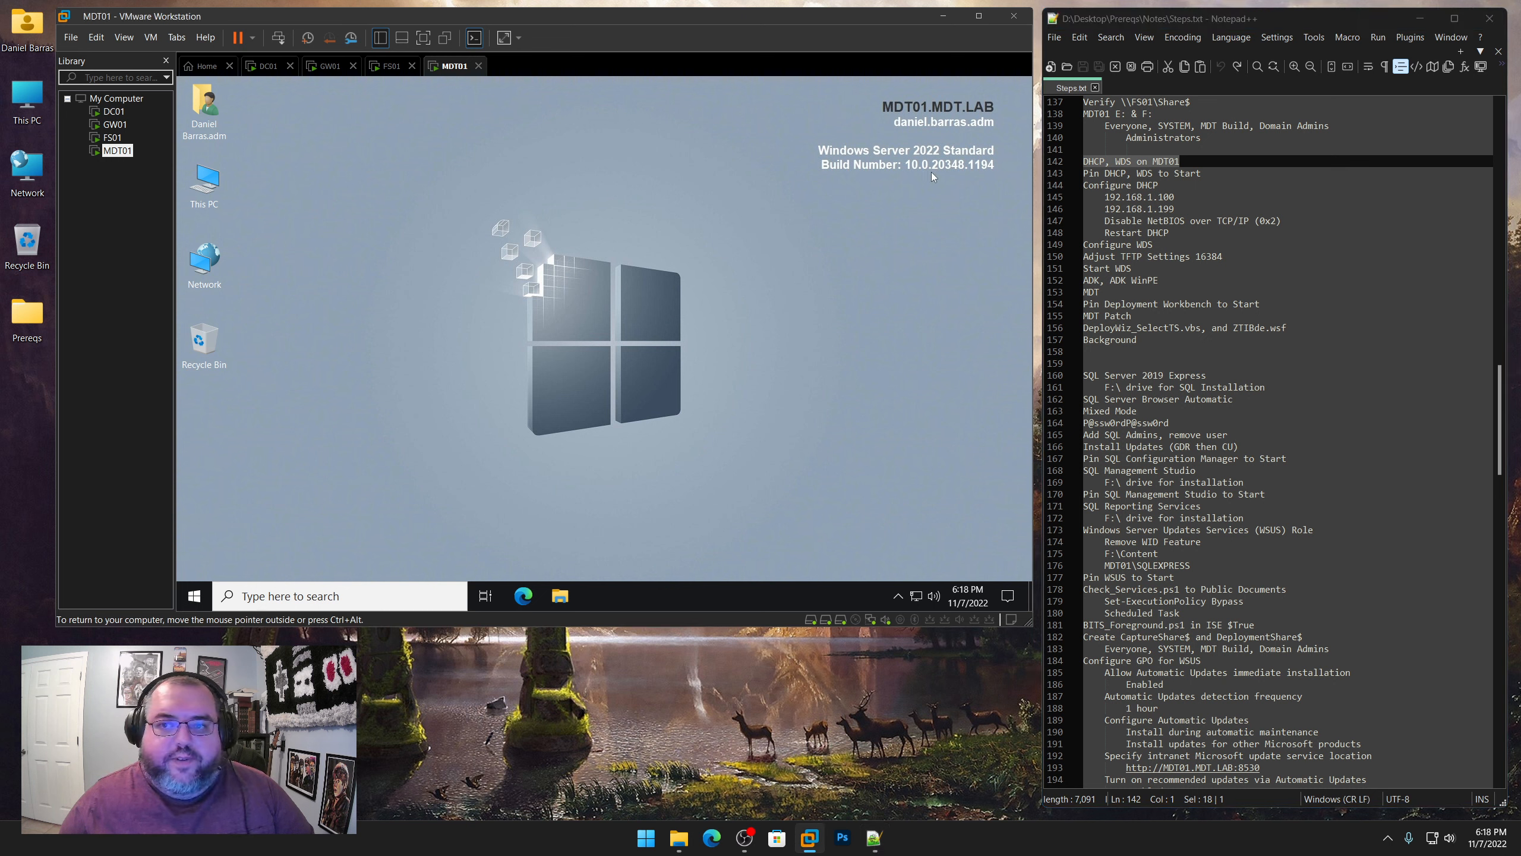
pyautogui.click(199, 598)
pyautogui.click(477, 194)
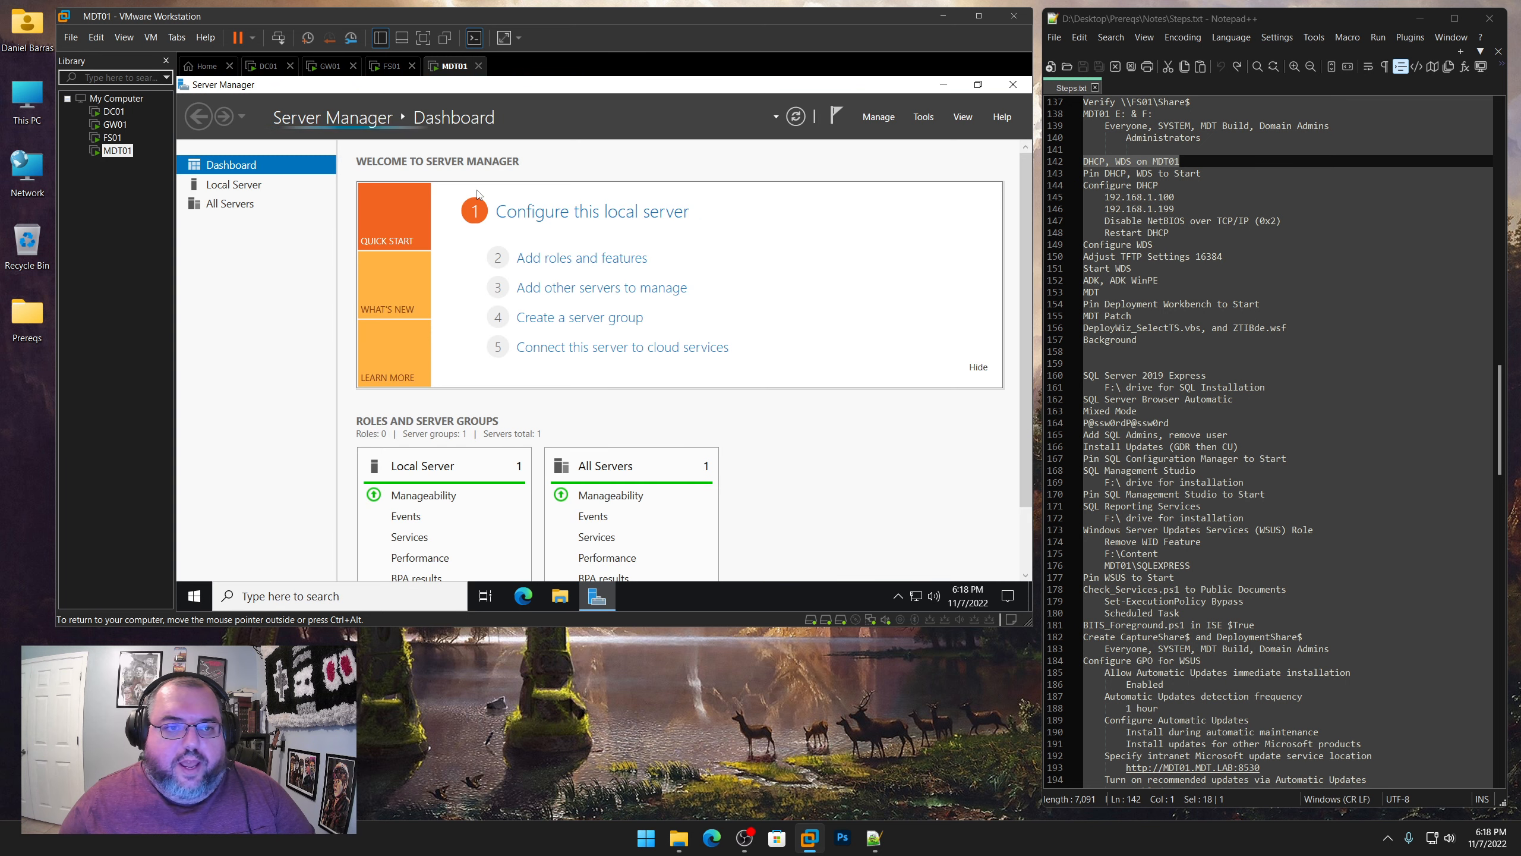
pyautogui.click(1131, 161)
pyautogui.moveTo(1131, 162); pyautogui.dragTo(1084, 161)
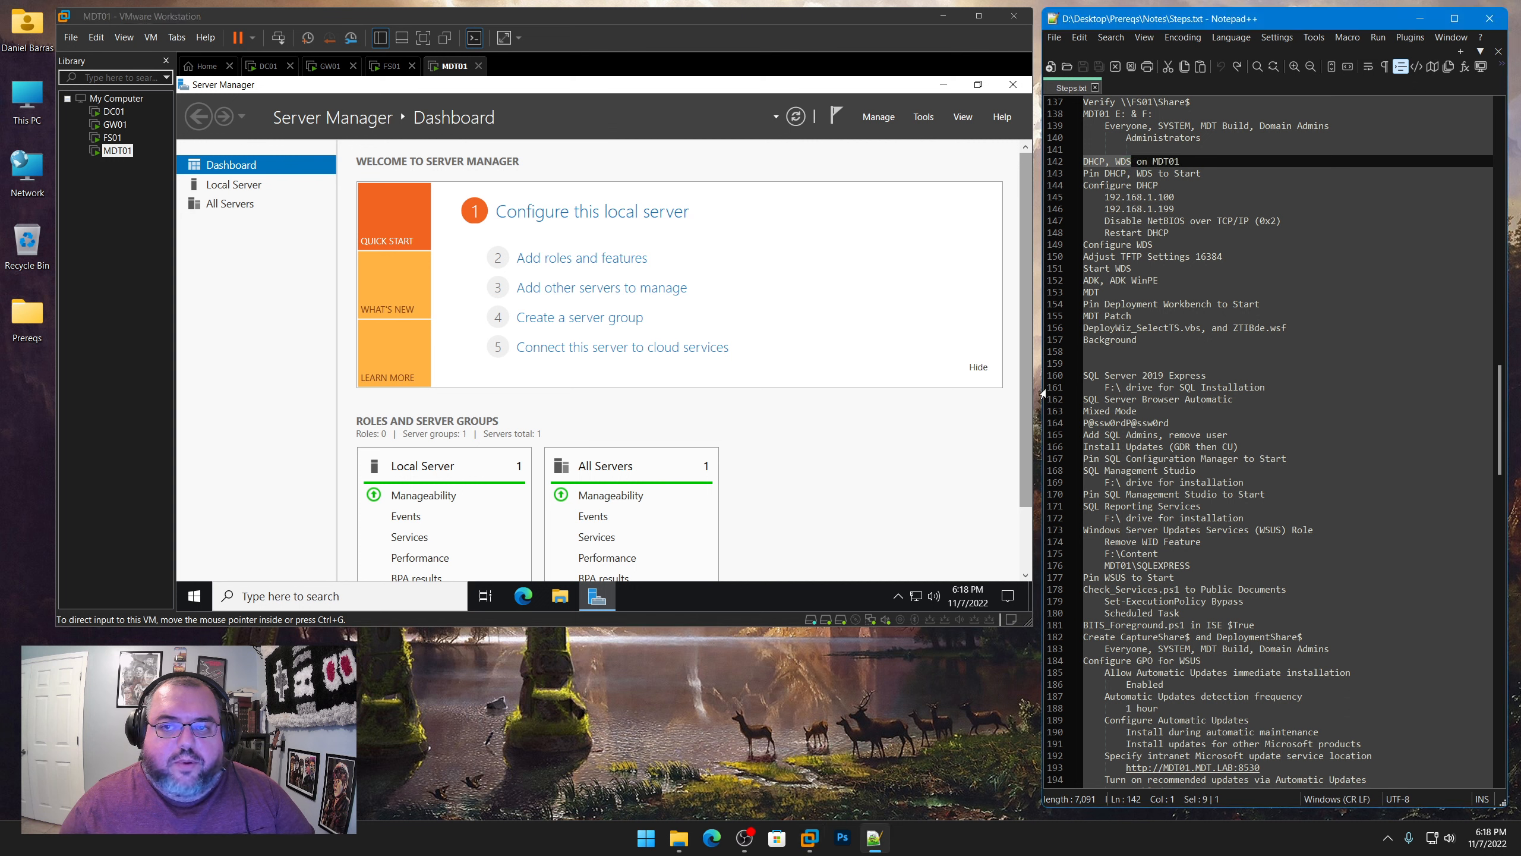
pyautogui.click(679, 161)
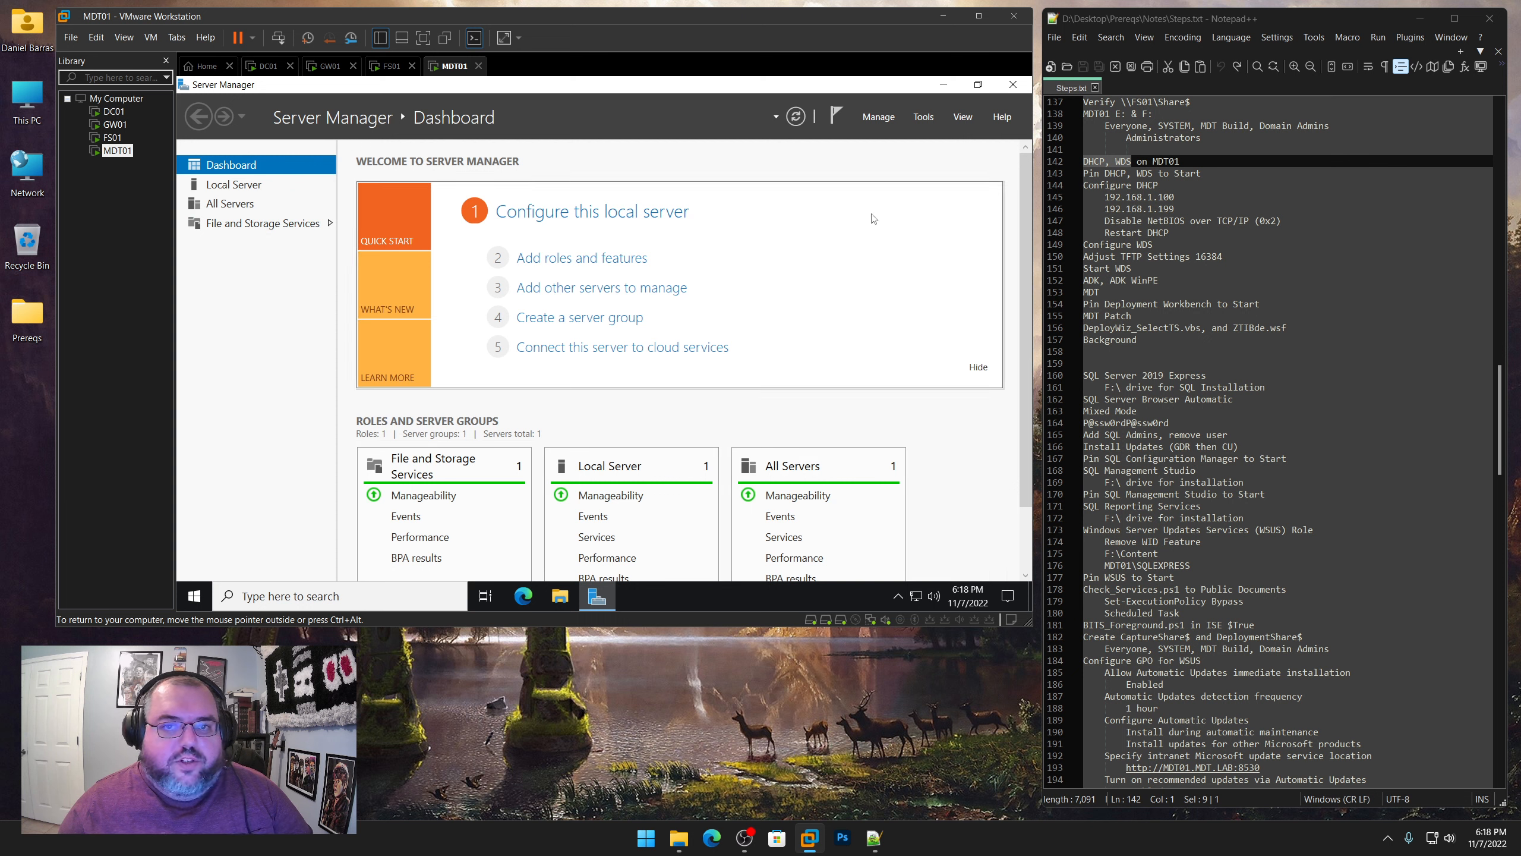
# Start adding roles and features, skip the introduction page by default, and continue to server role selection for MDT01
pyautogui.click(880, 117)
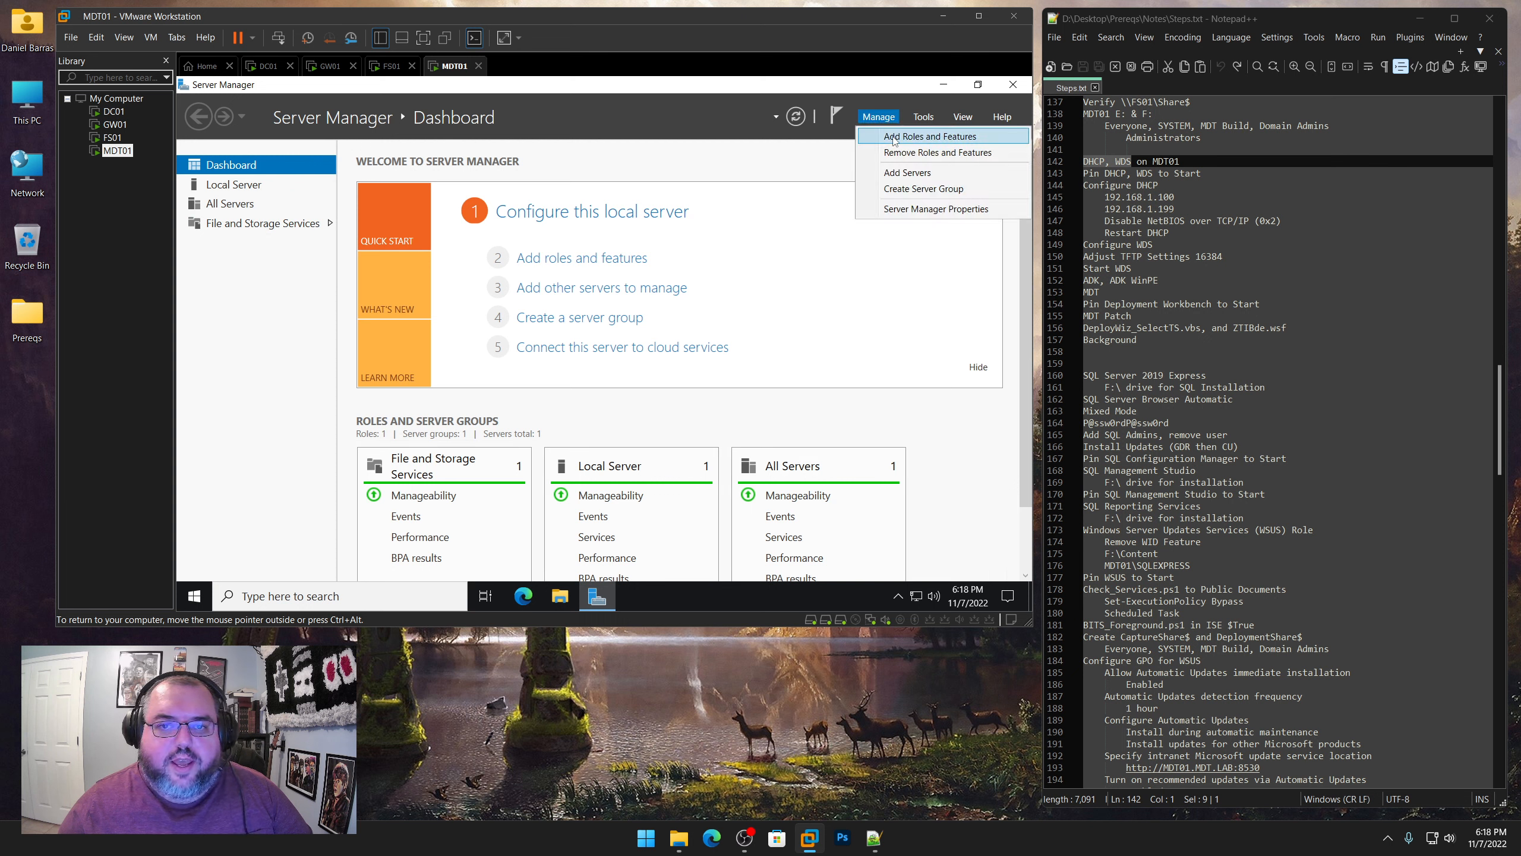
pyautogui.click(929, 137)
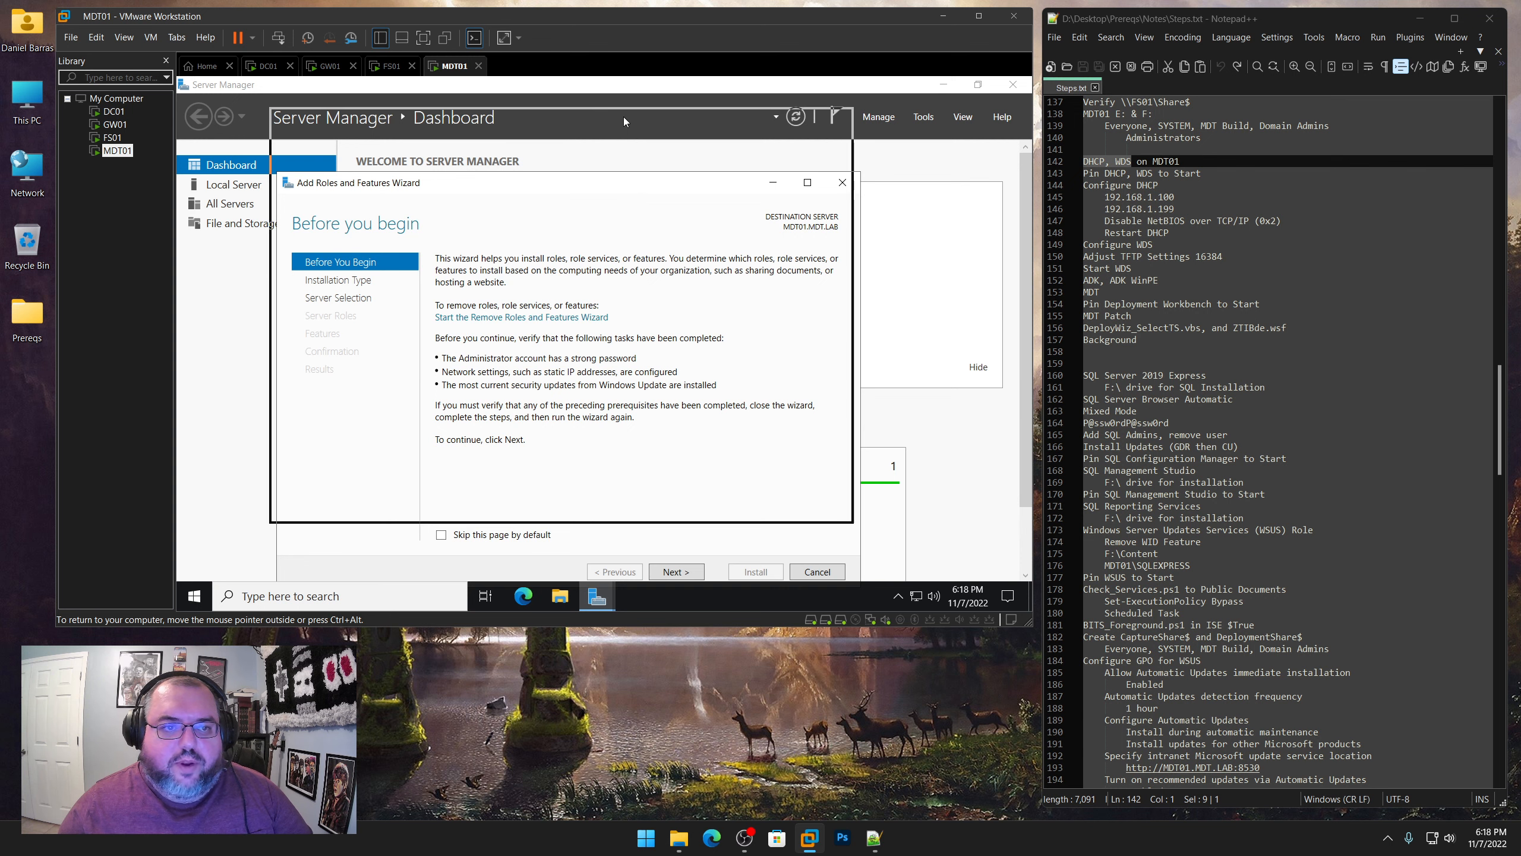
pyautogui.click(461, 473)
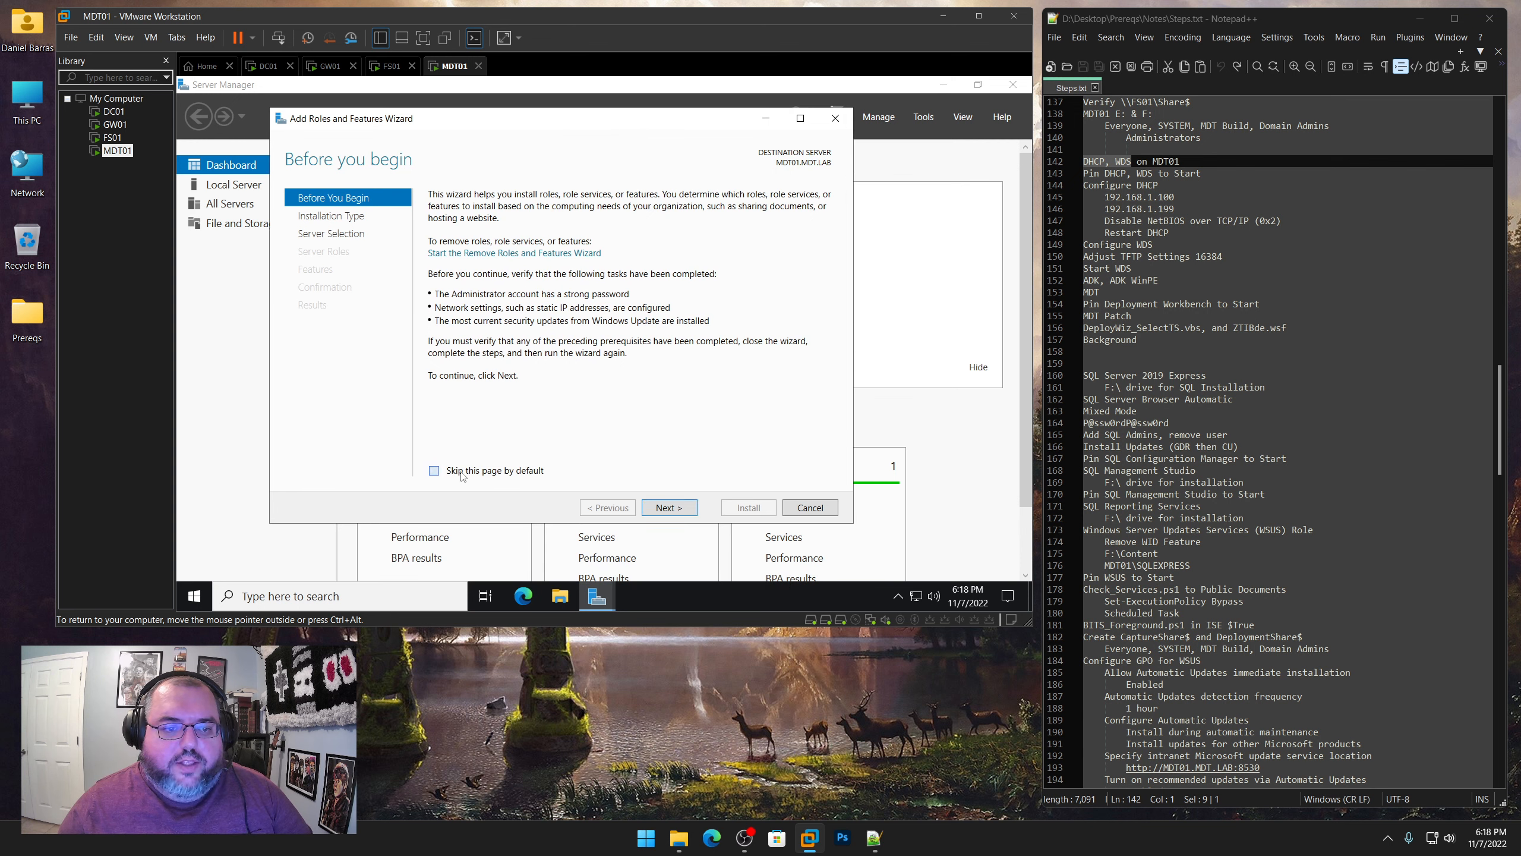
pyautogui.click(686, 515)
pyautogui.click(685, 516)
pyautogui.click(686, 516)
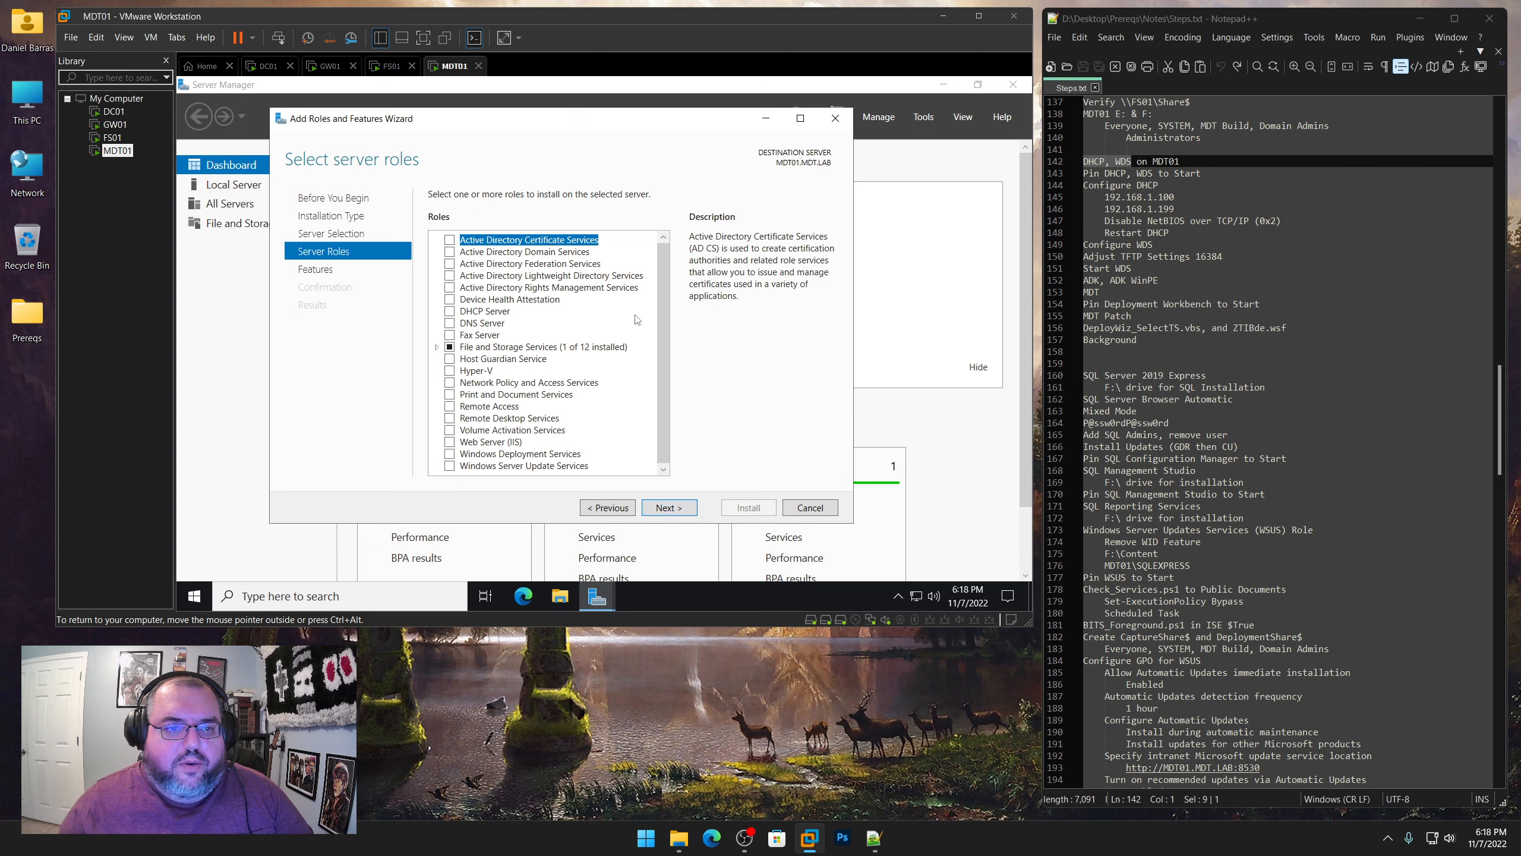
# Select the DHCP Server and Windows Deployment Services roles, including their required management tools
pyautogui.click(477, 316)
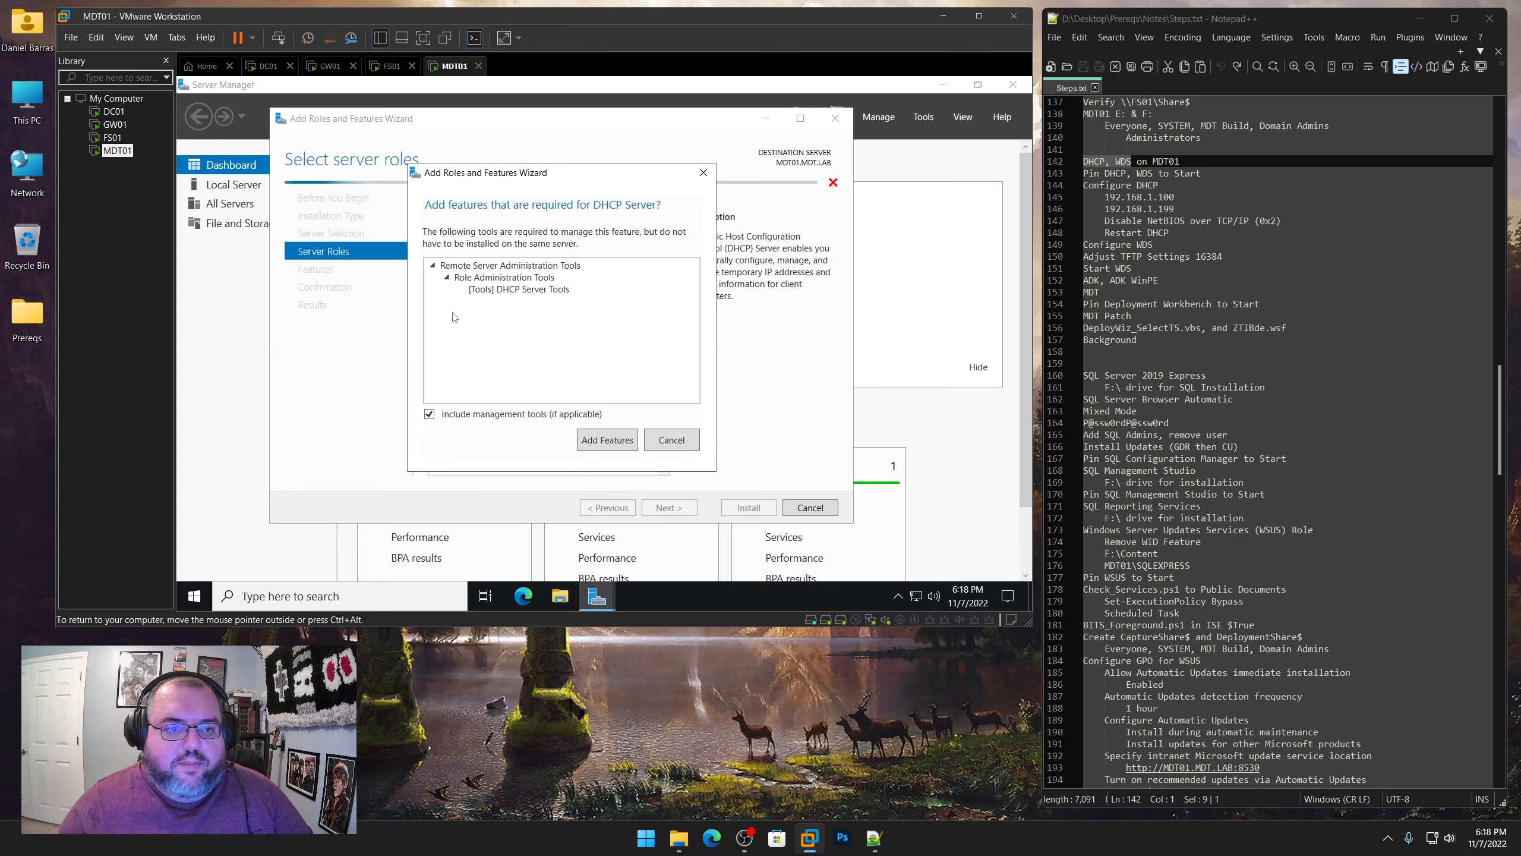
pyautogui.click(610, 442)
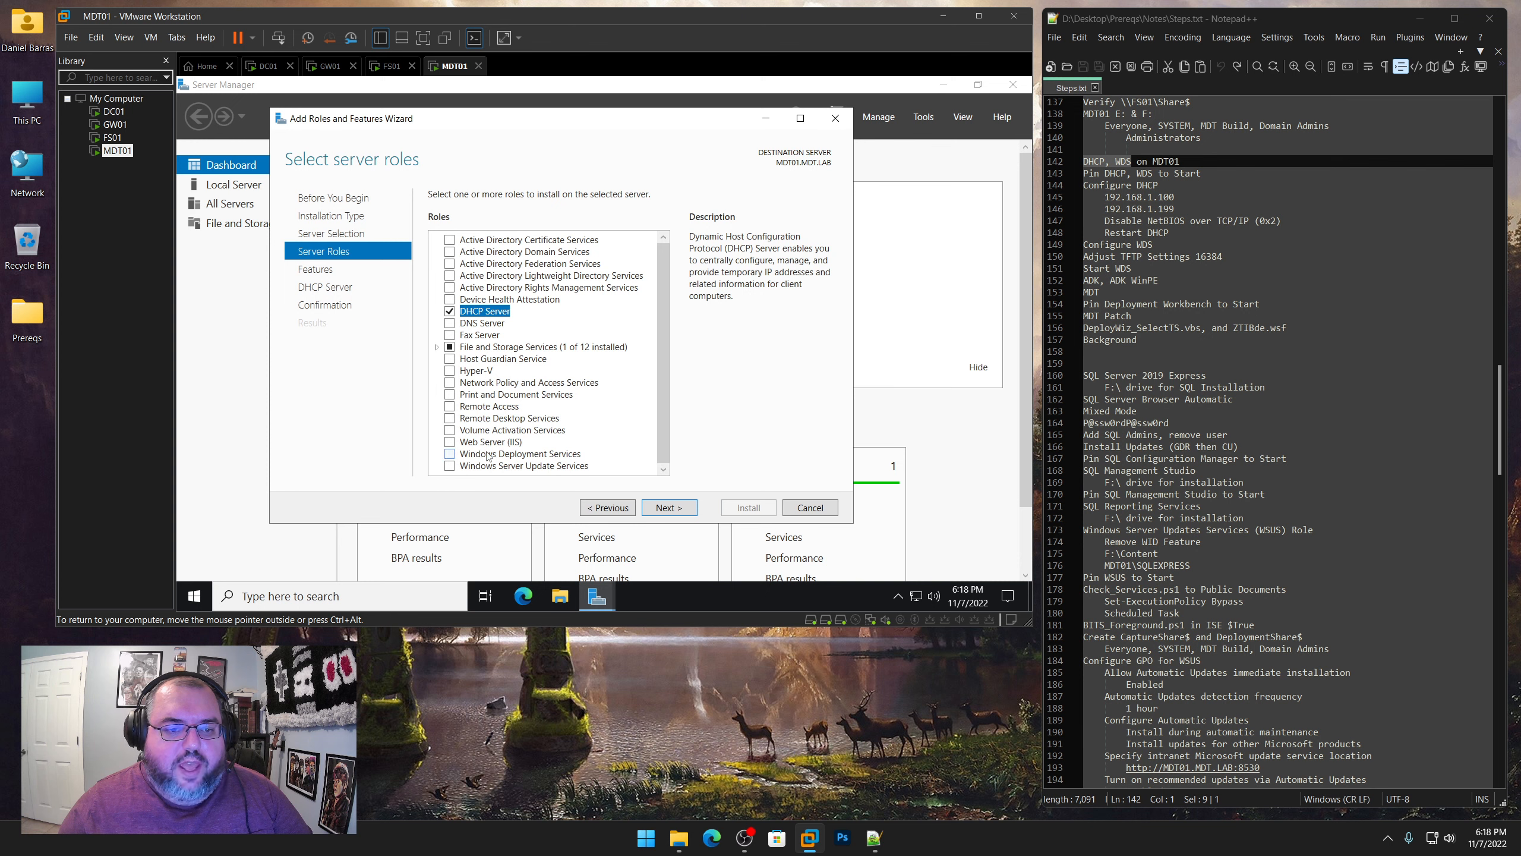
pyautogui.click(453, 457)
pyautogui.click(606, 449)
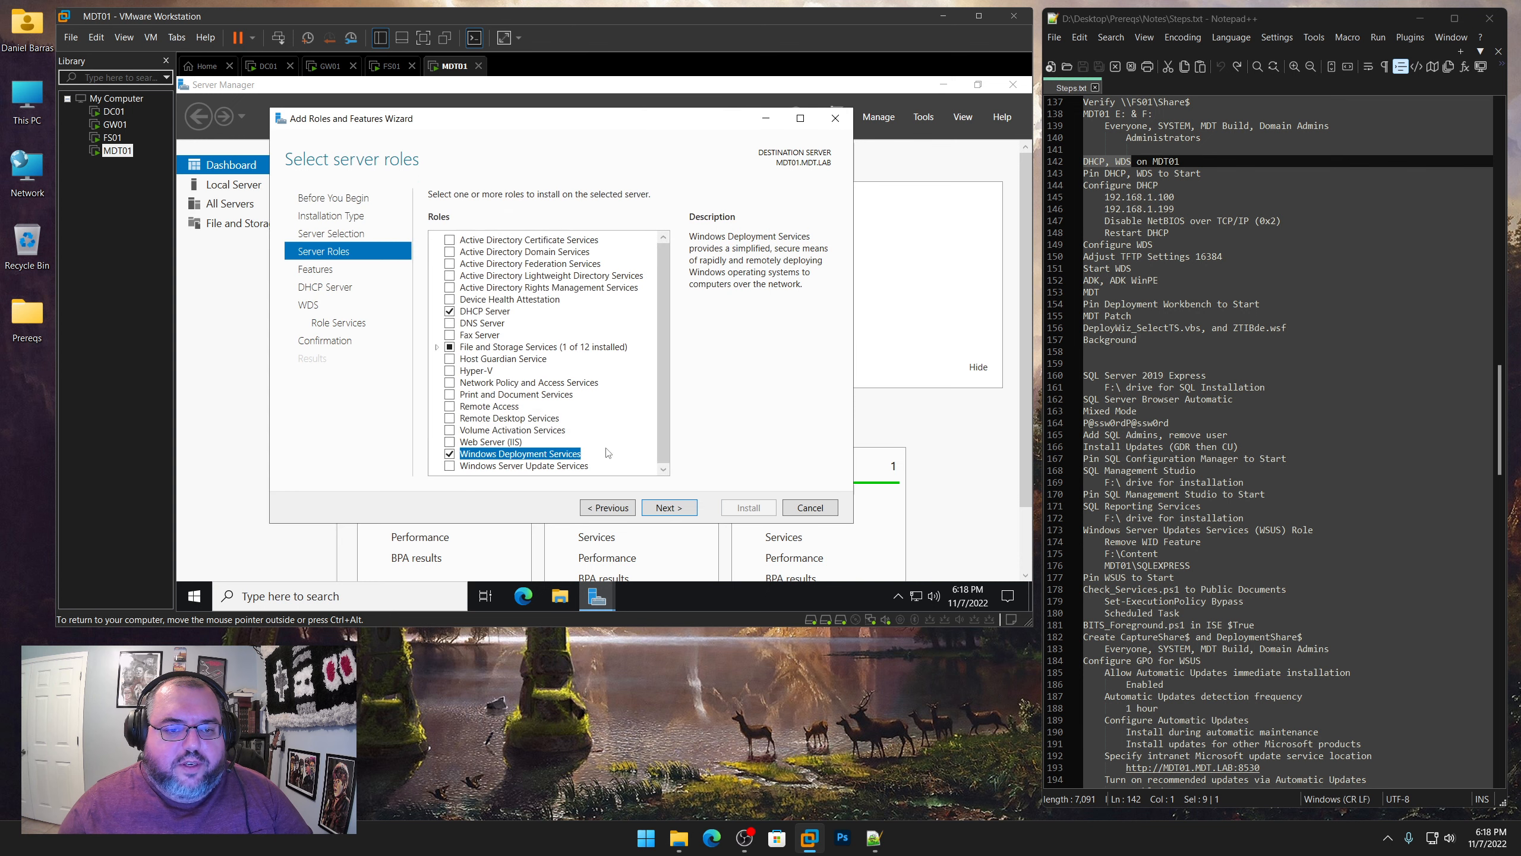
# Accept the default features and both WDS role services, Deployment Server and Transport Server, and install the selected roles
pyautogui.click(669, 508)
pyautogui.click(670, 507)
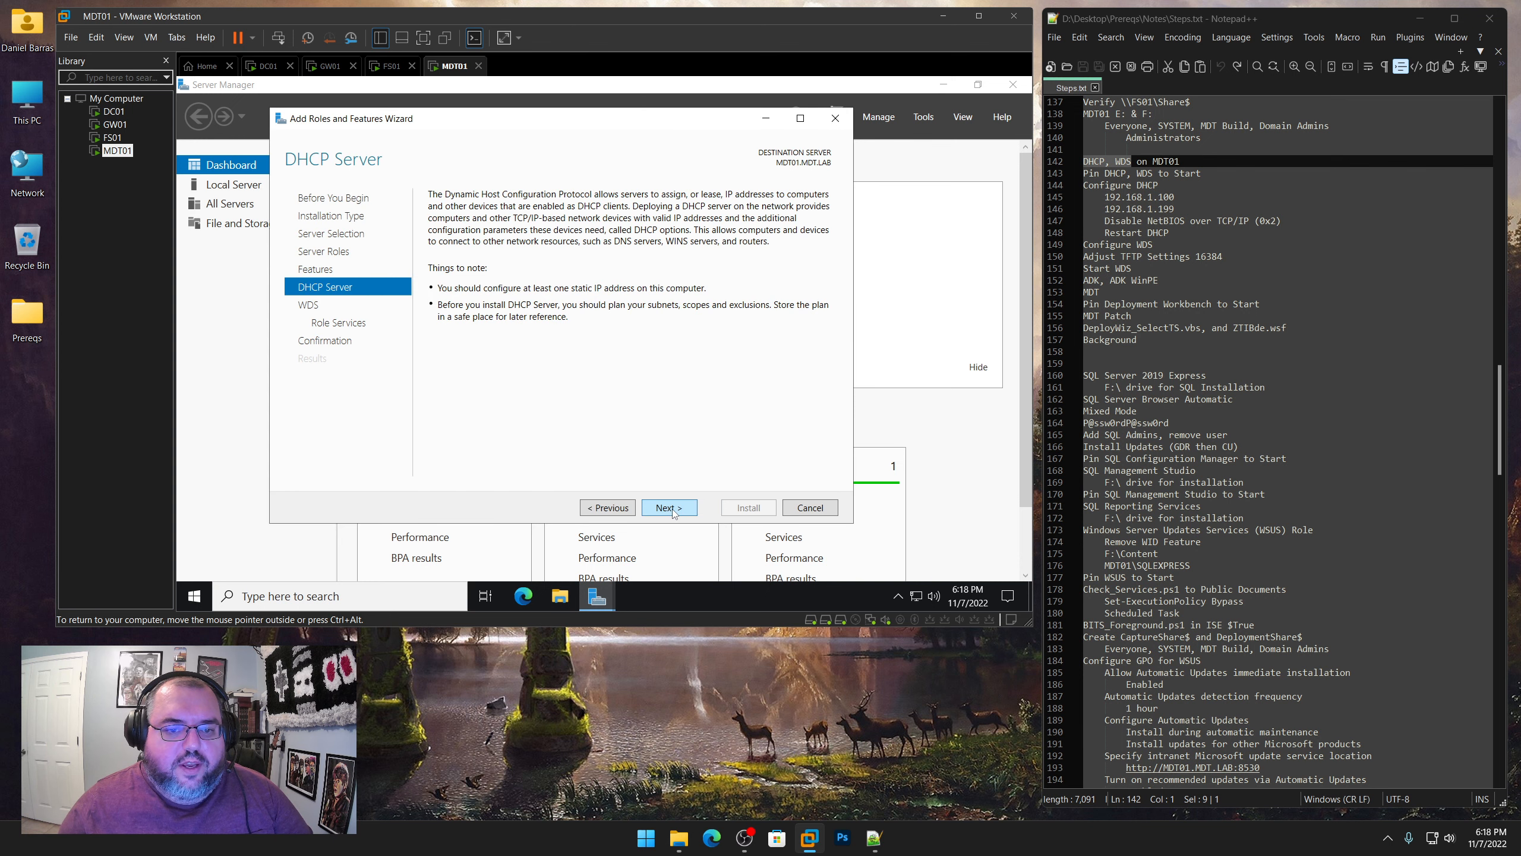
pyautogui.click(669, 507)
pyautogui.click(669, 507)
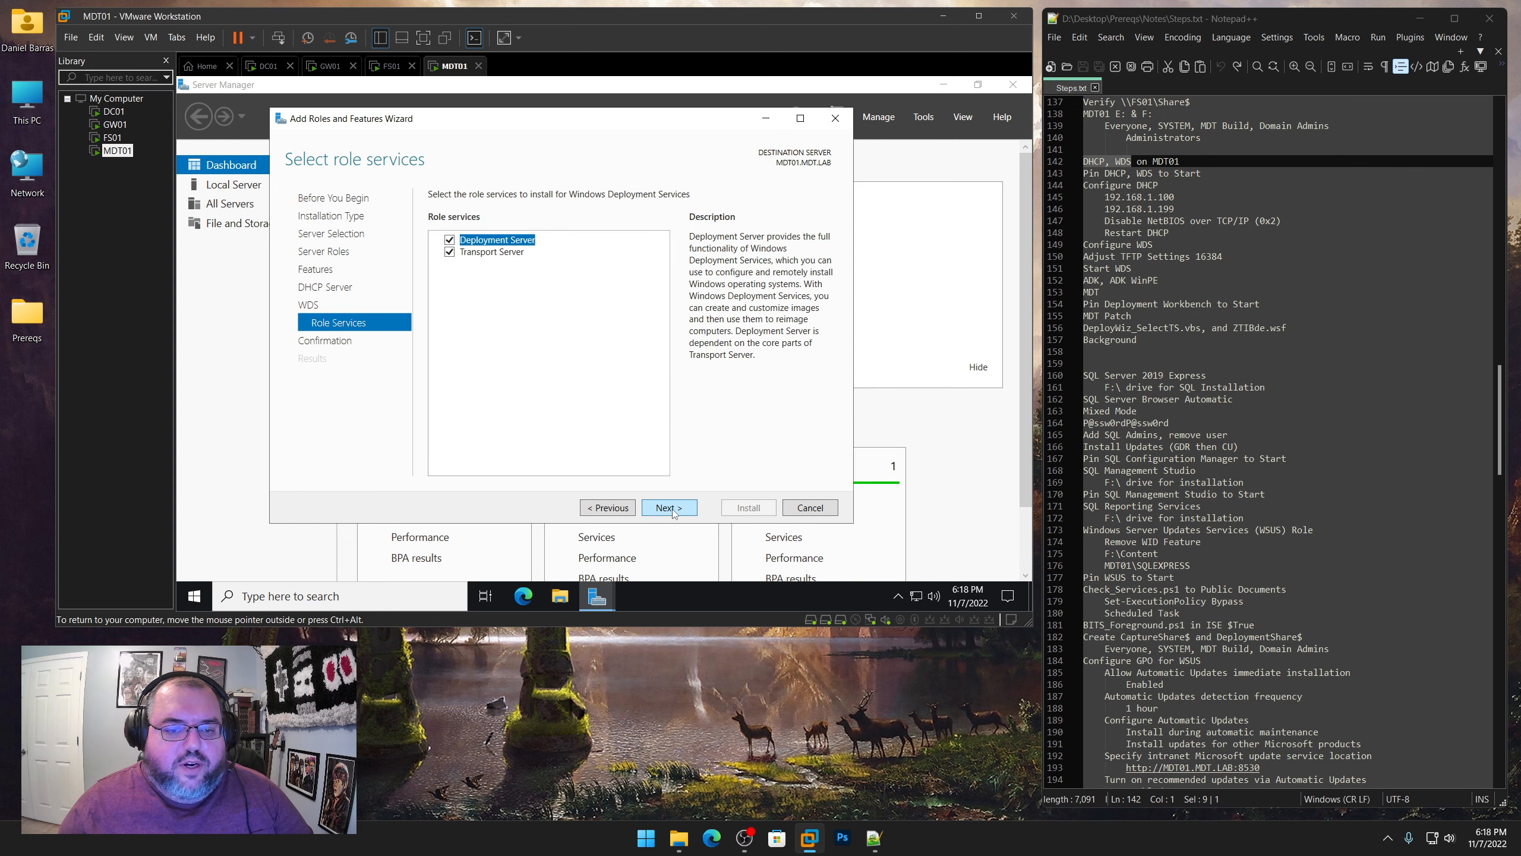
pyautogui.click(670, 509)
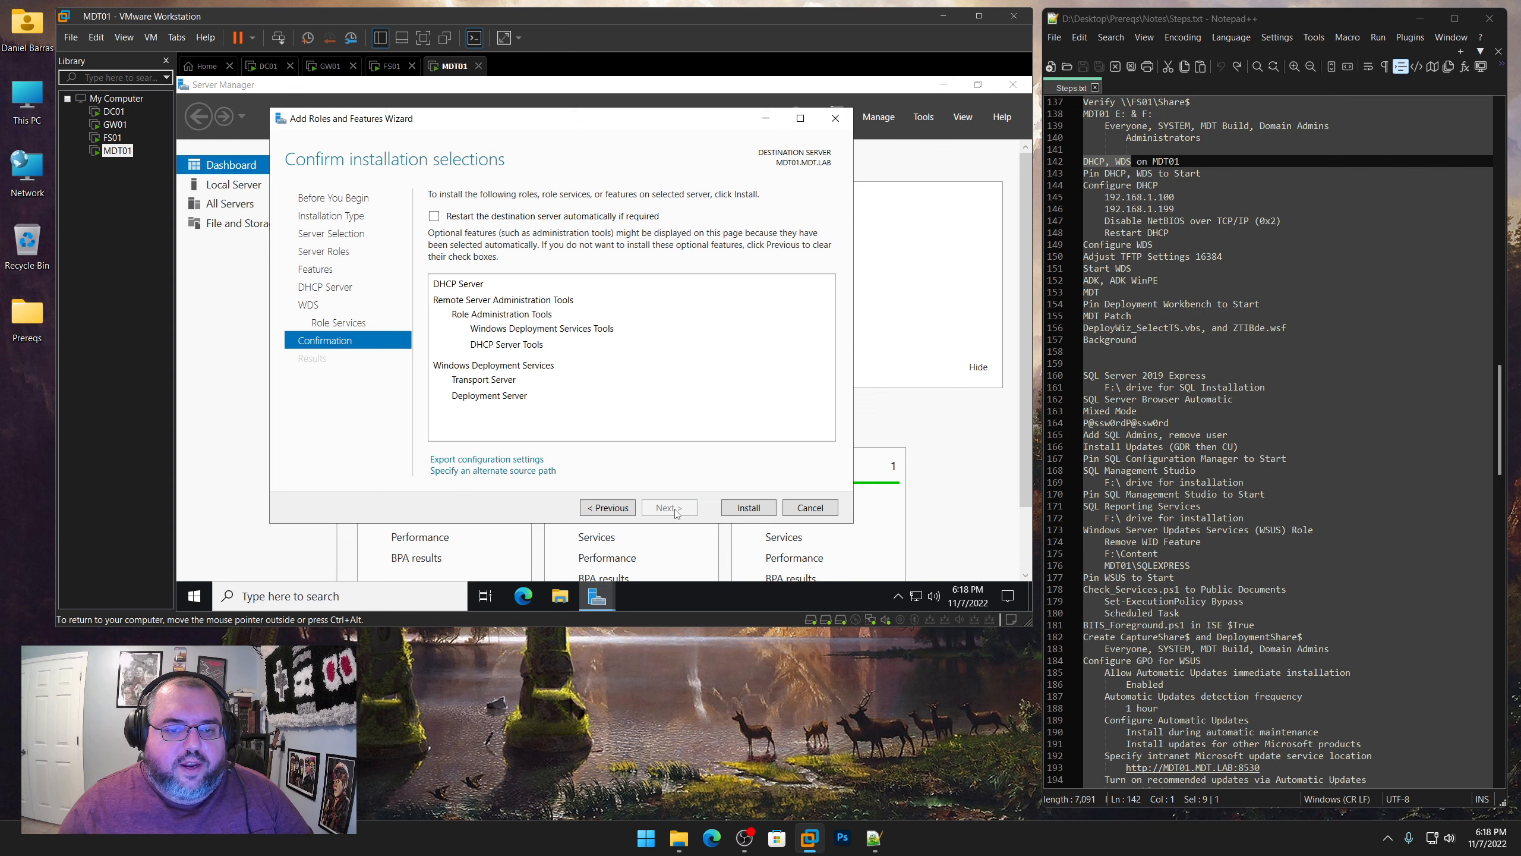
pyautogui.click(749, 508)
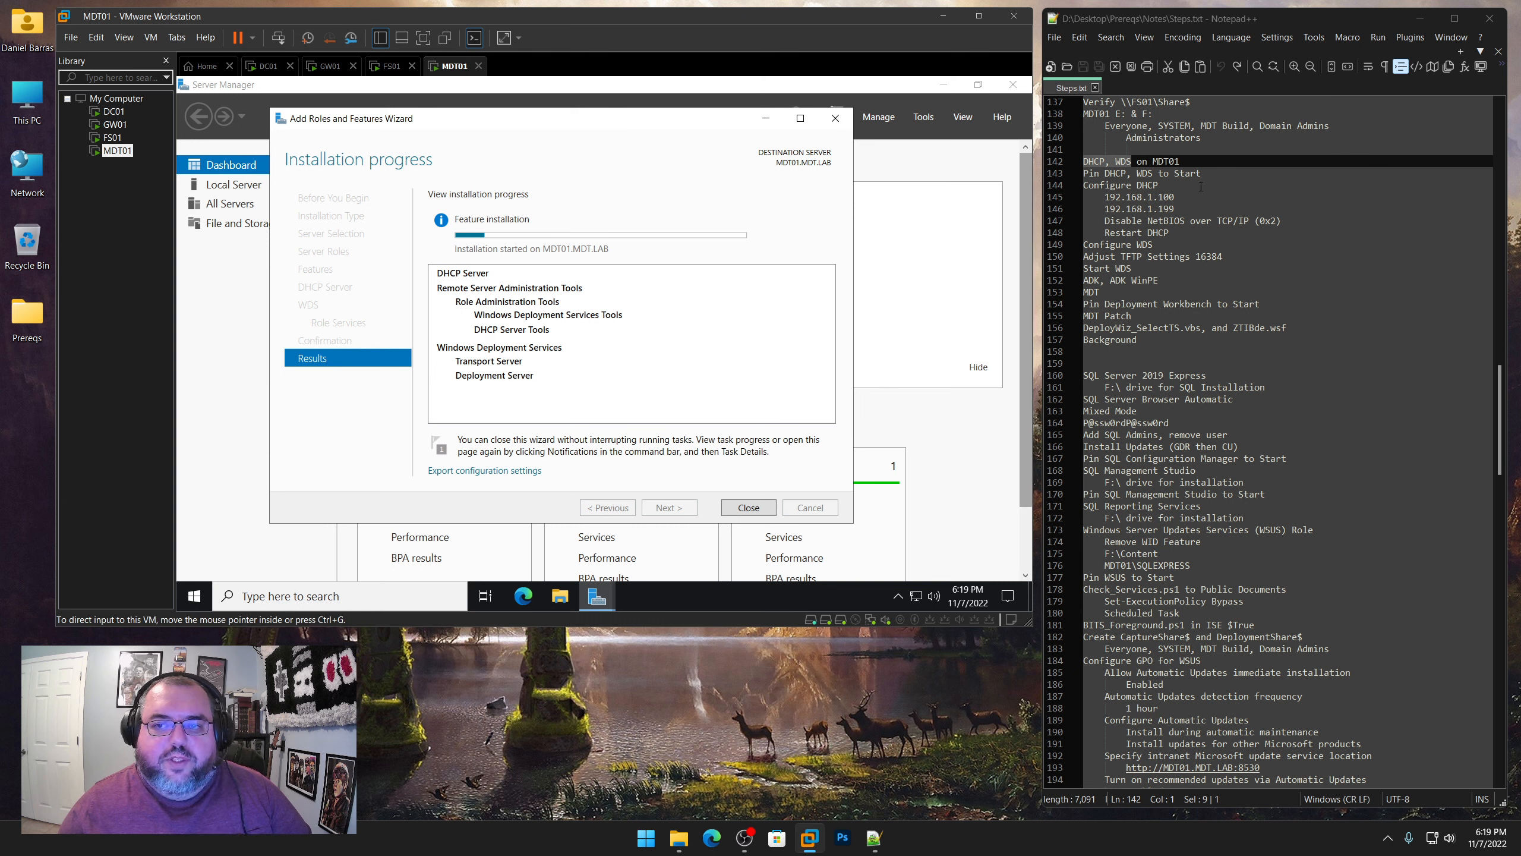
# Highlight the "Pin DHCP, WDS to Start" note and close the role installation wizard once the installation finishes
pyautogui.moveTo(1208, 174); pyautogui.dragTo(1083, 174)
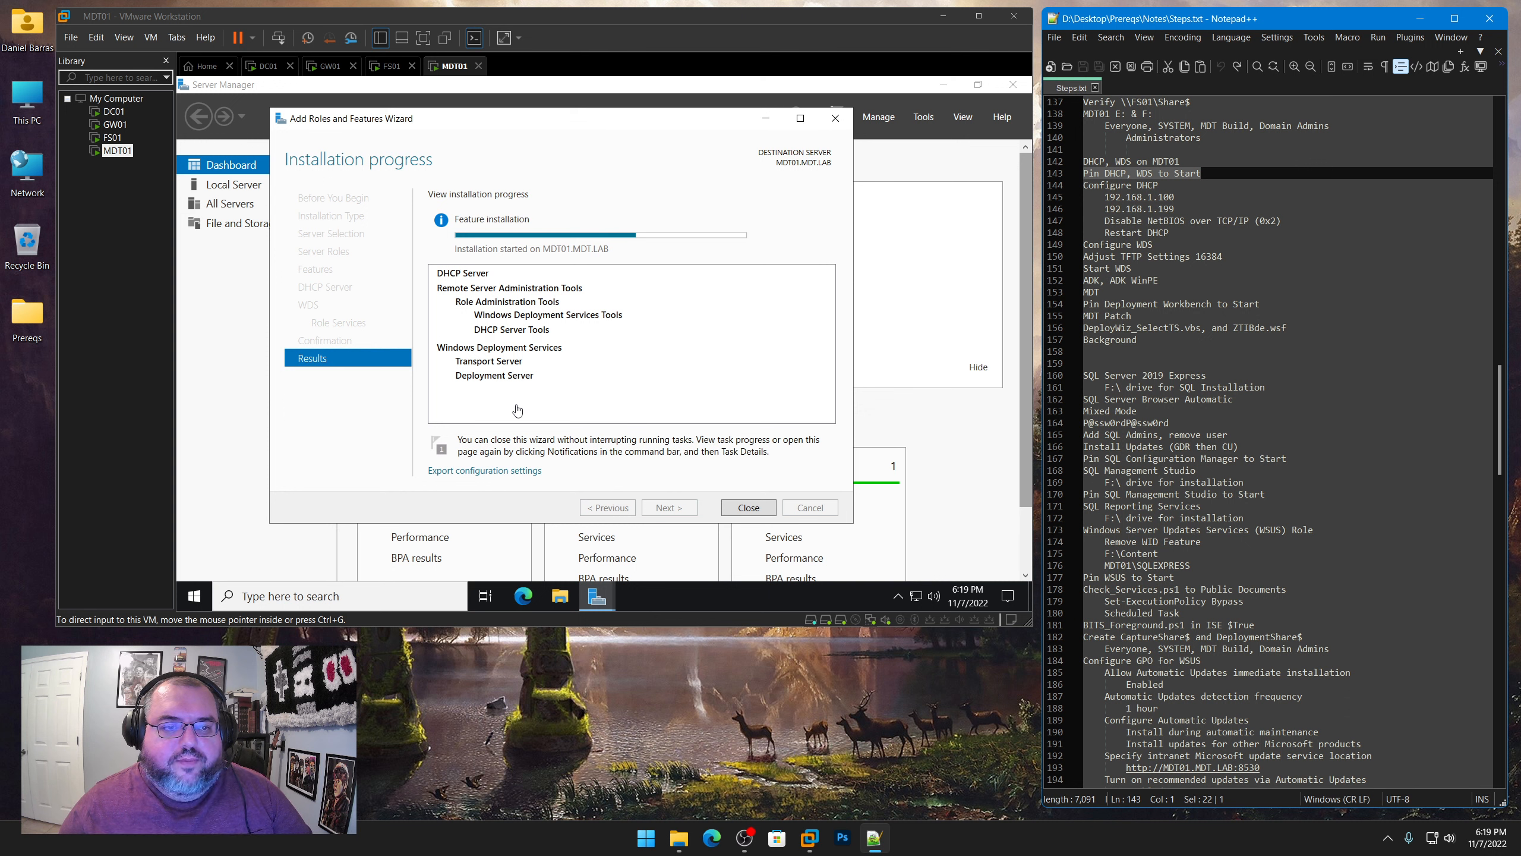
pyautogui.click(552, 133)
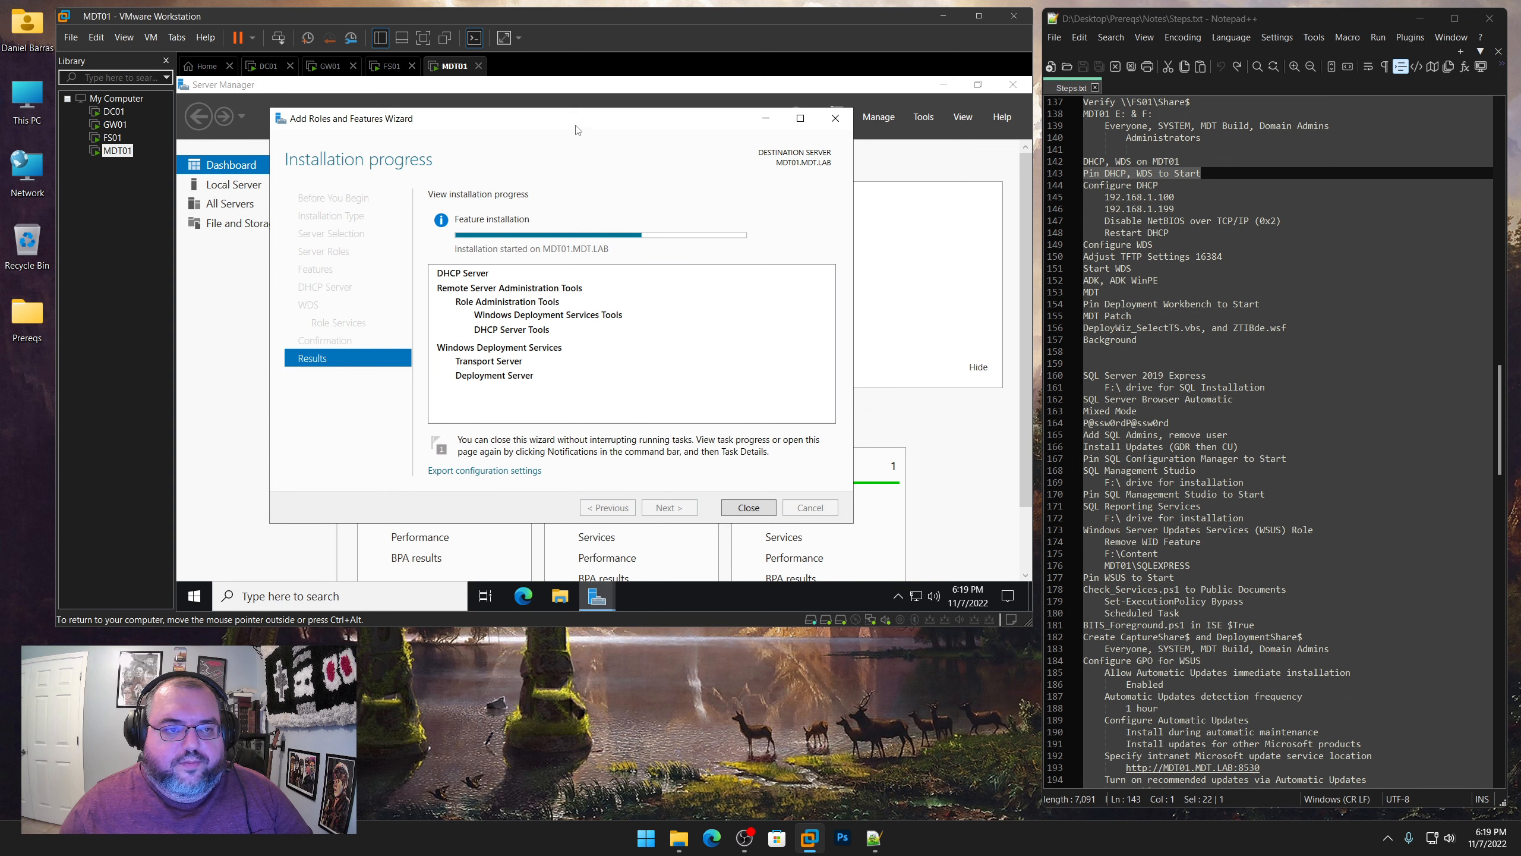
pyautogui.moveTo(571, 123); pyautogui.dragTo(587, 122)
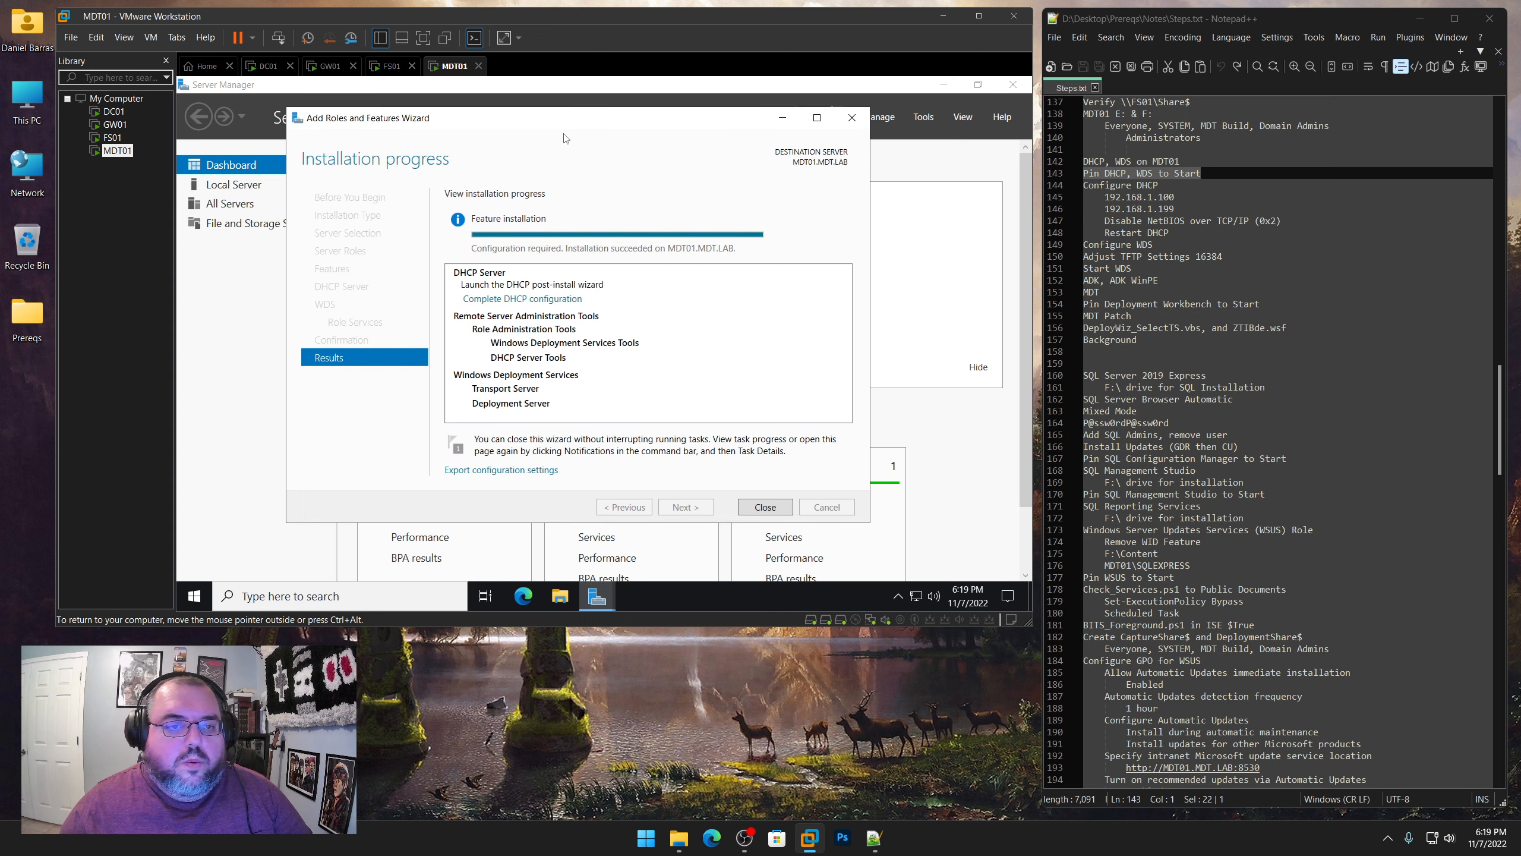
pyautogui.click(778, 508)
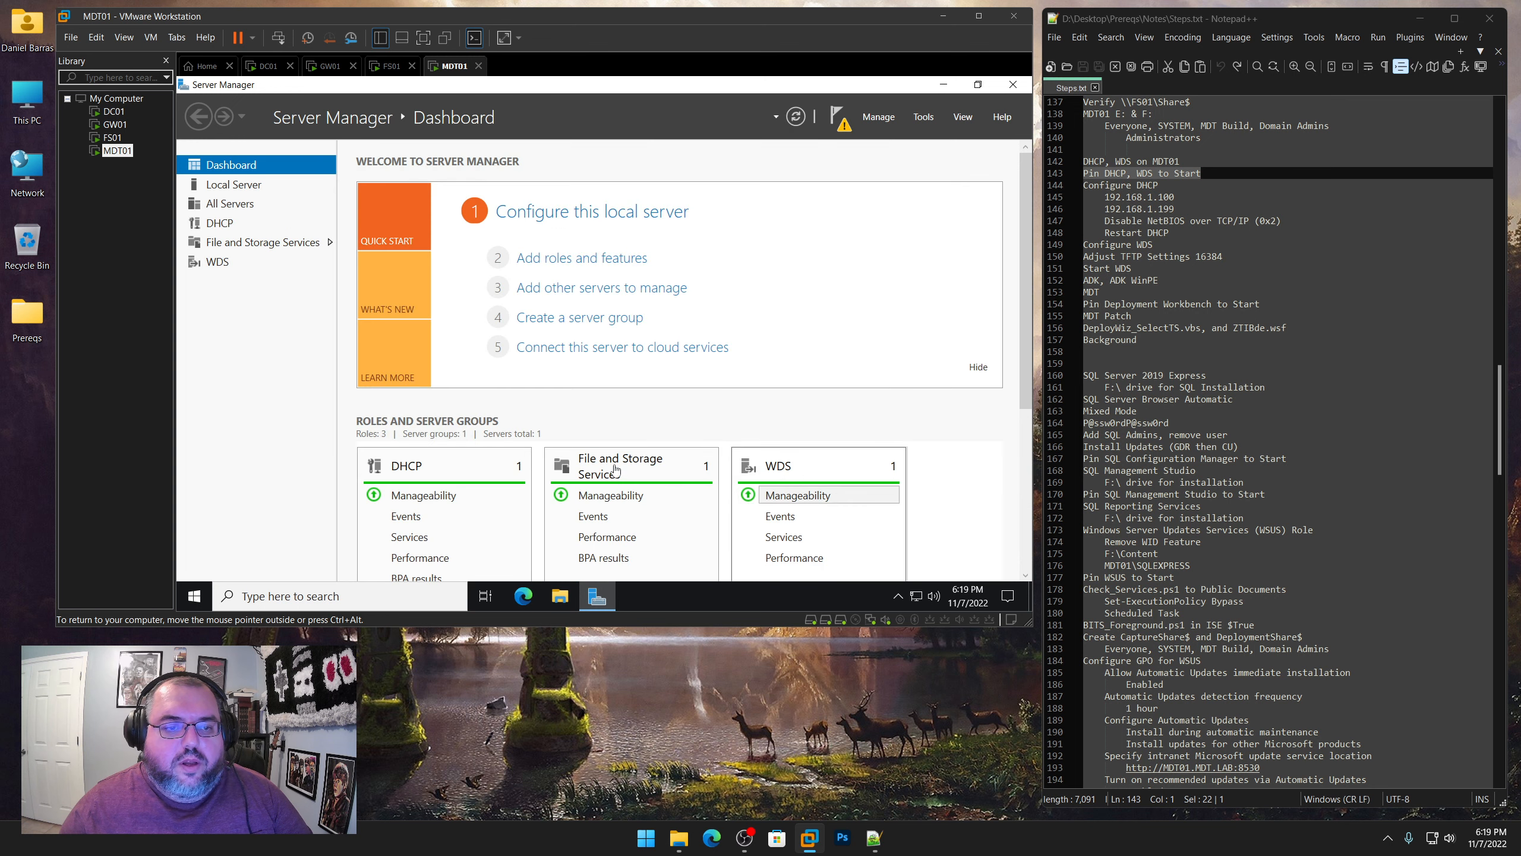
# Pin the DHCP and Windows Deployment Services administrative tools to Start
pyautogui.click(194, 595)
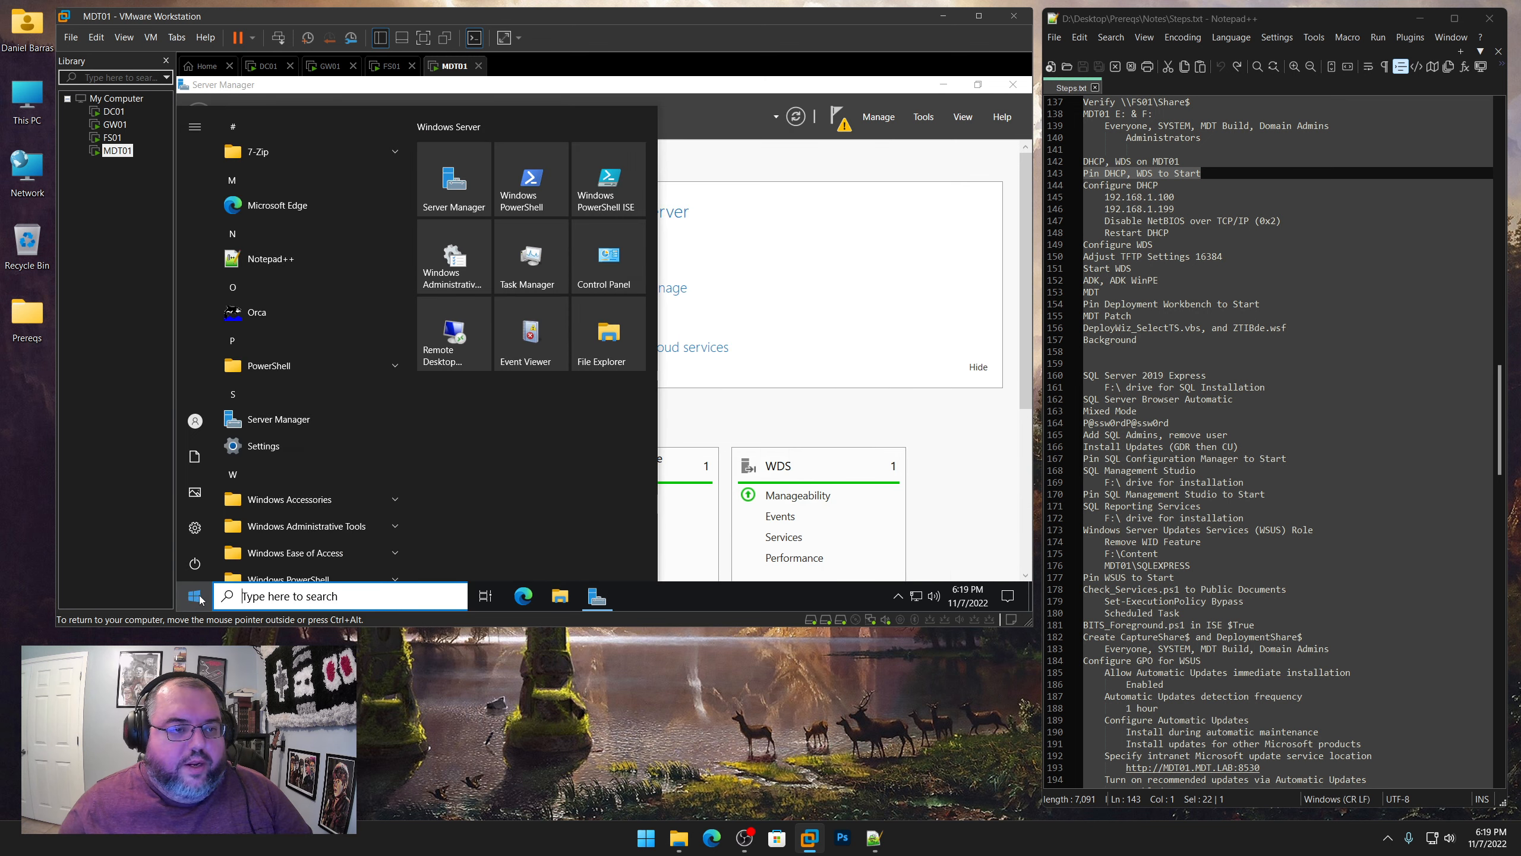
pyautogui.click(280, 527)
pyautogui.scroll(-5, 295, 512)
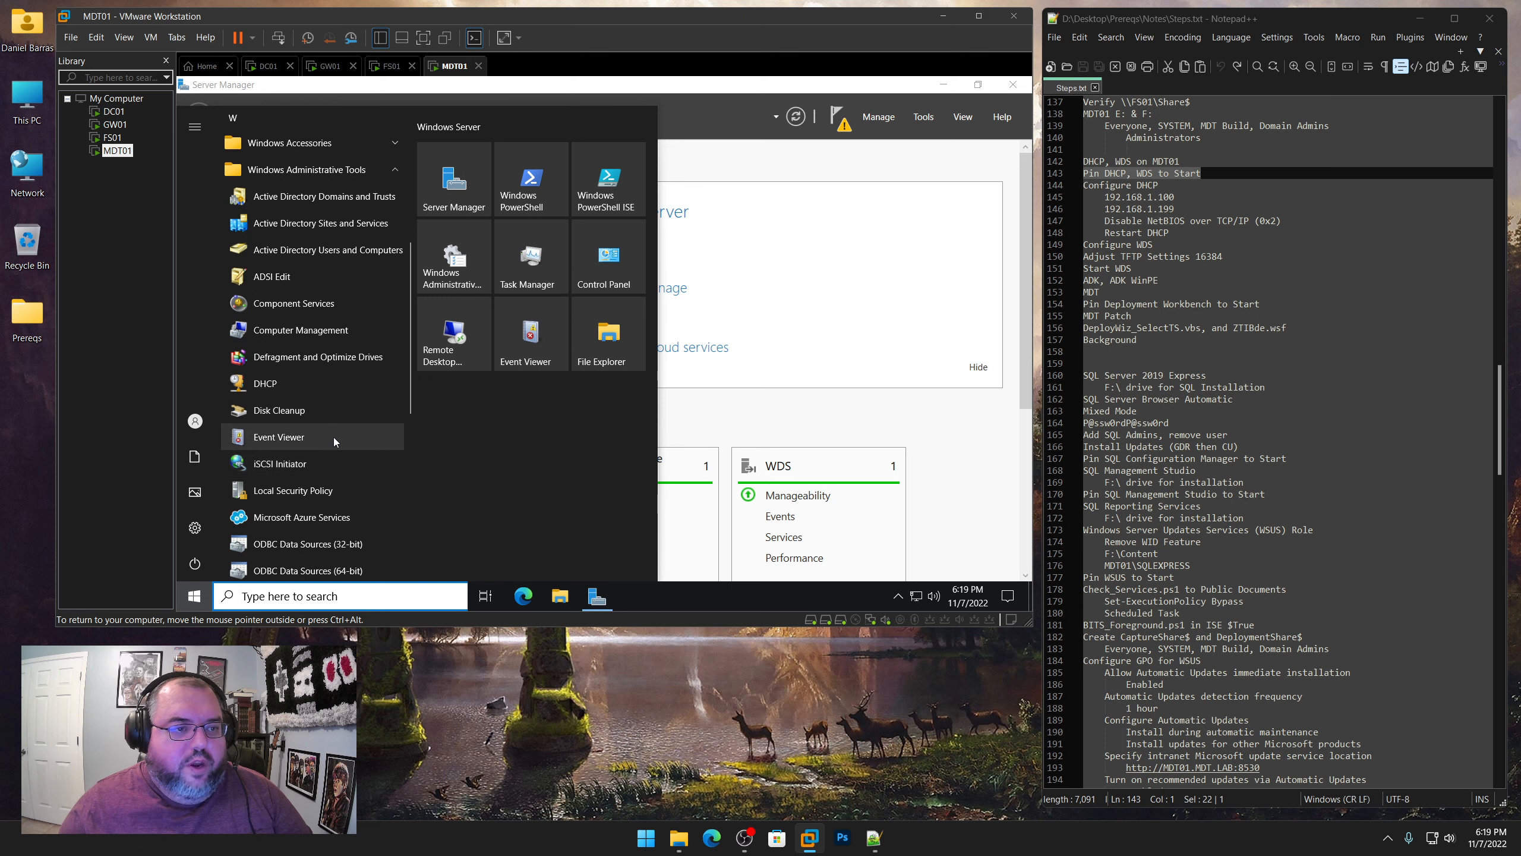
pyautogui.rightClick(270, 383)
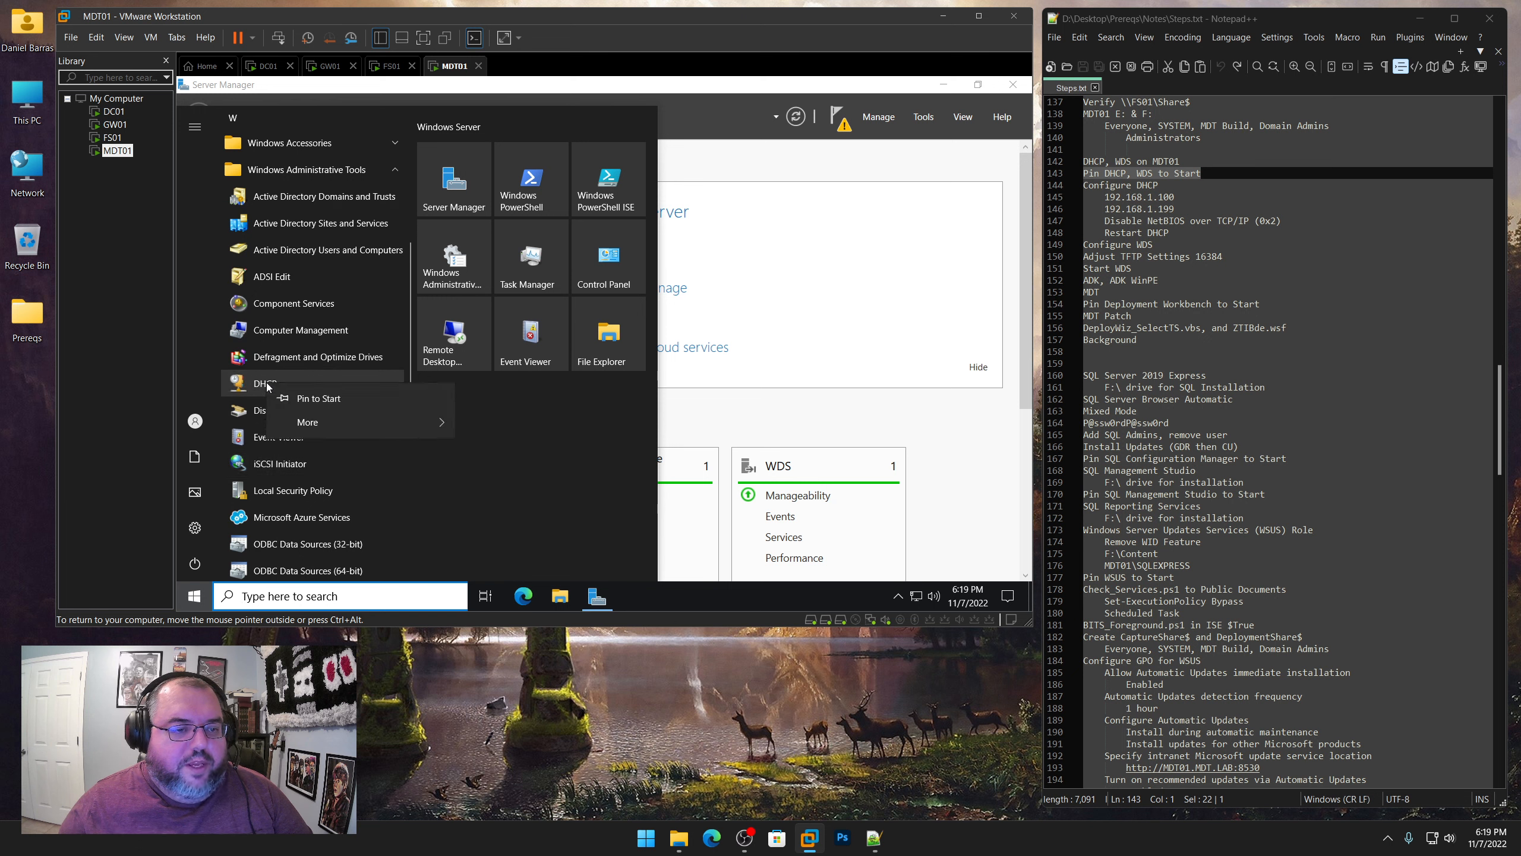
pyautogui.click(305, 395)
pyautogui.scroll(-5, 304, 395)
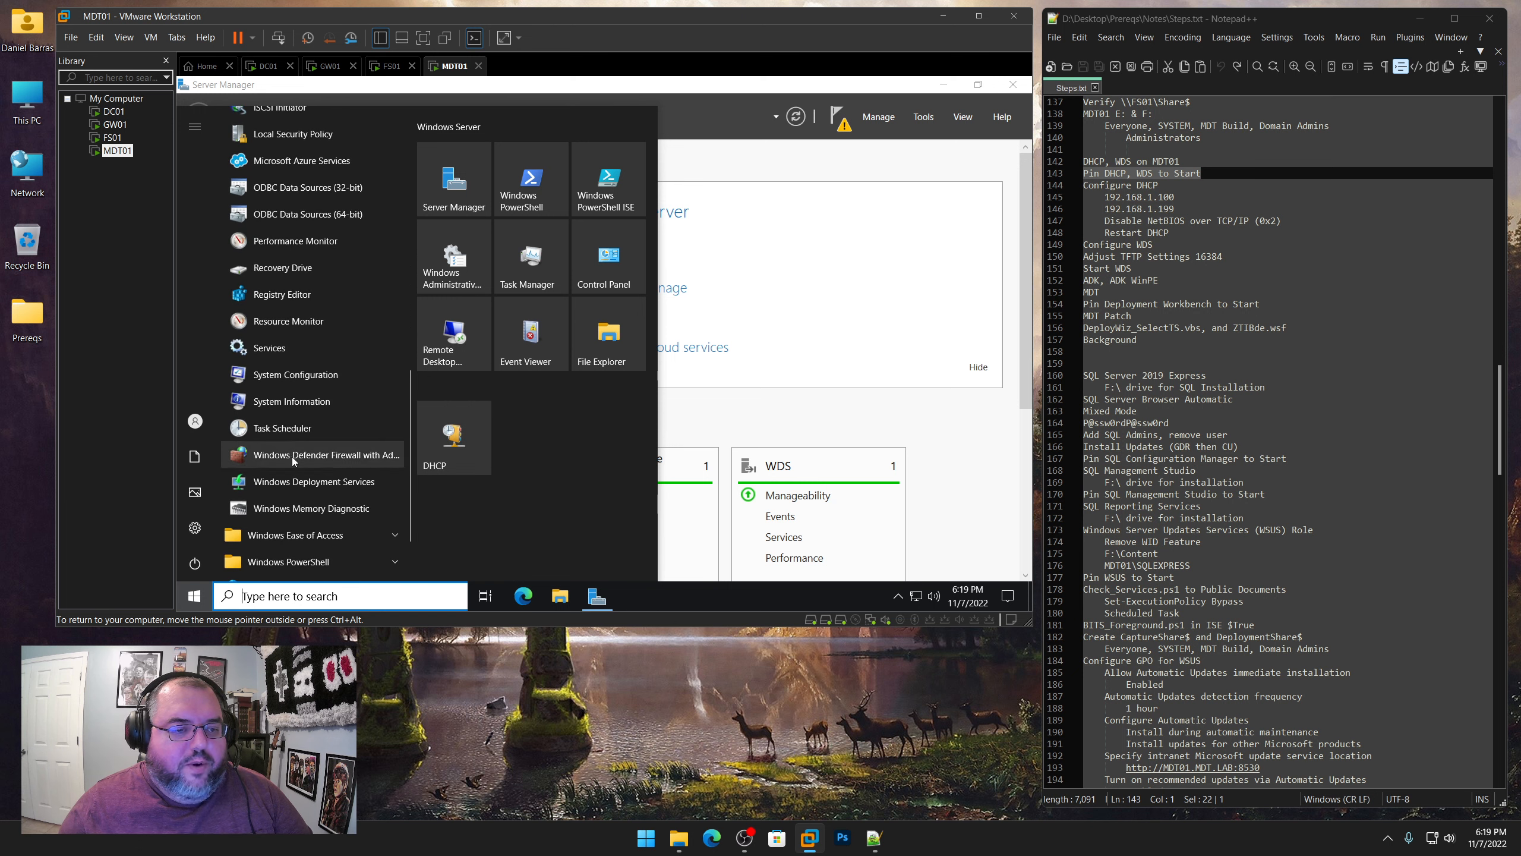
pyautogui.rightClick(305, 483)
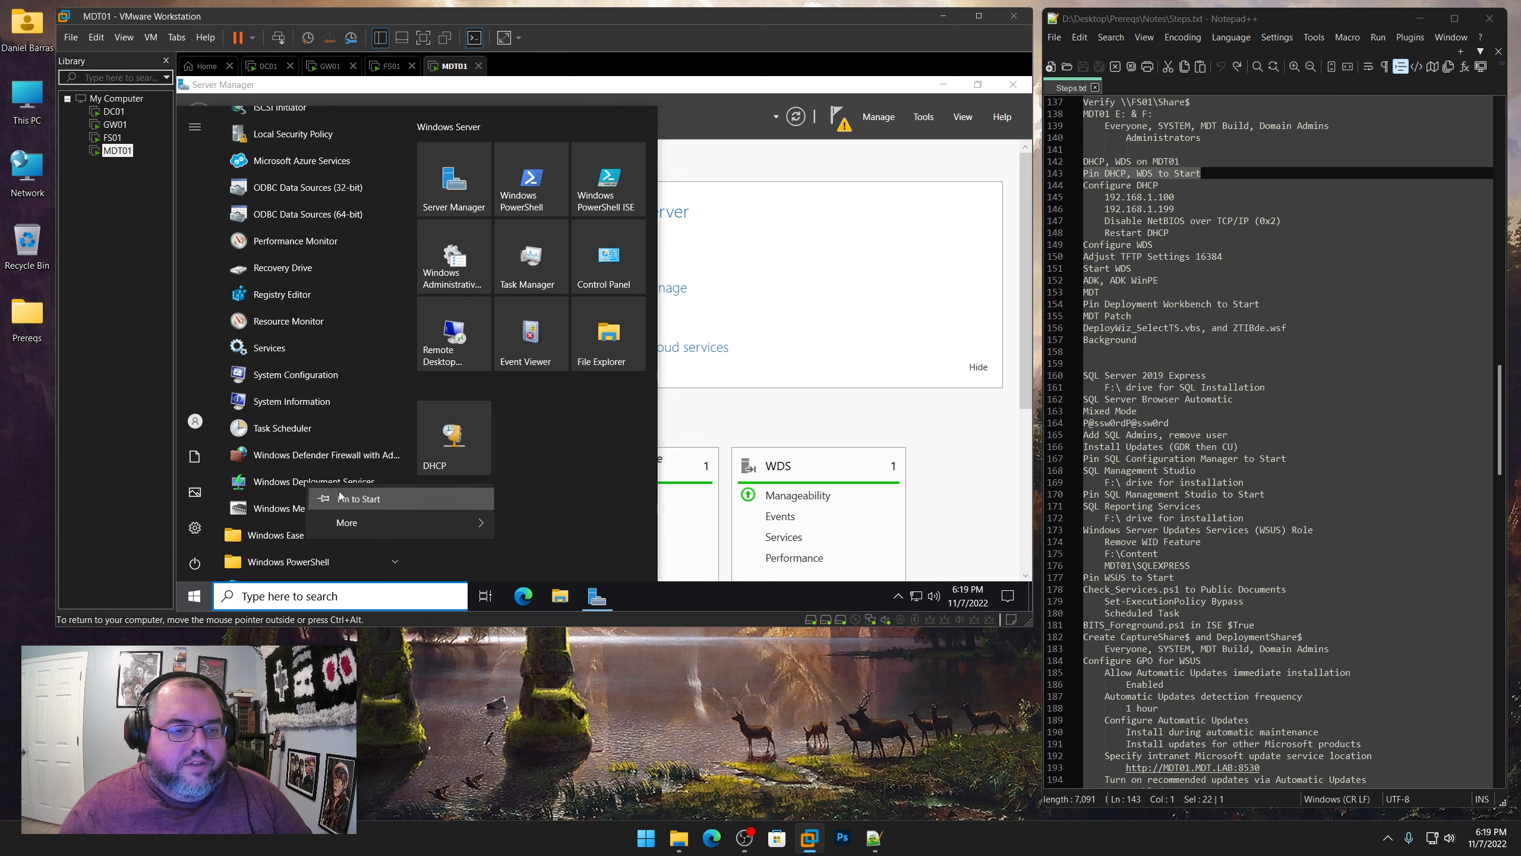
pyautogui.click(312, 499)
pyautogui.click(743, 194)
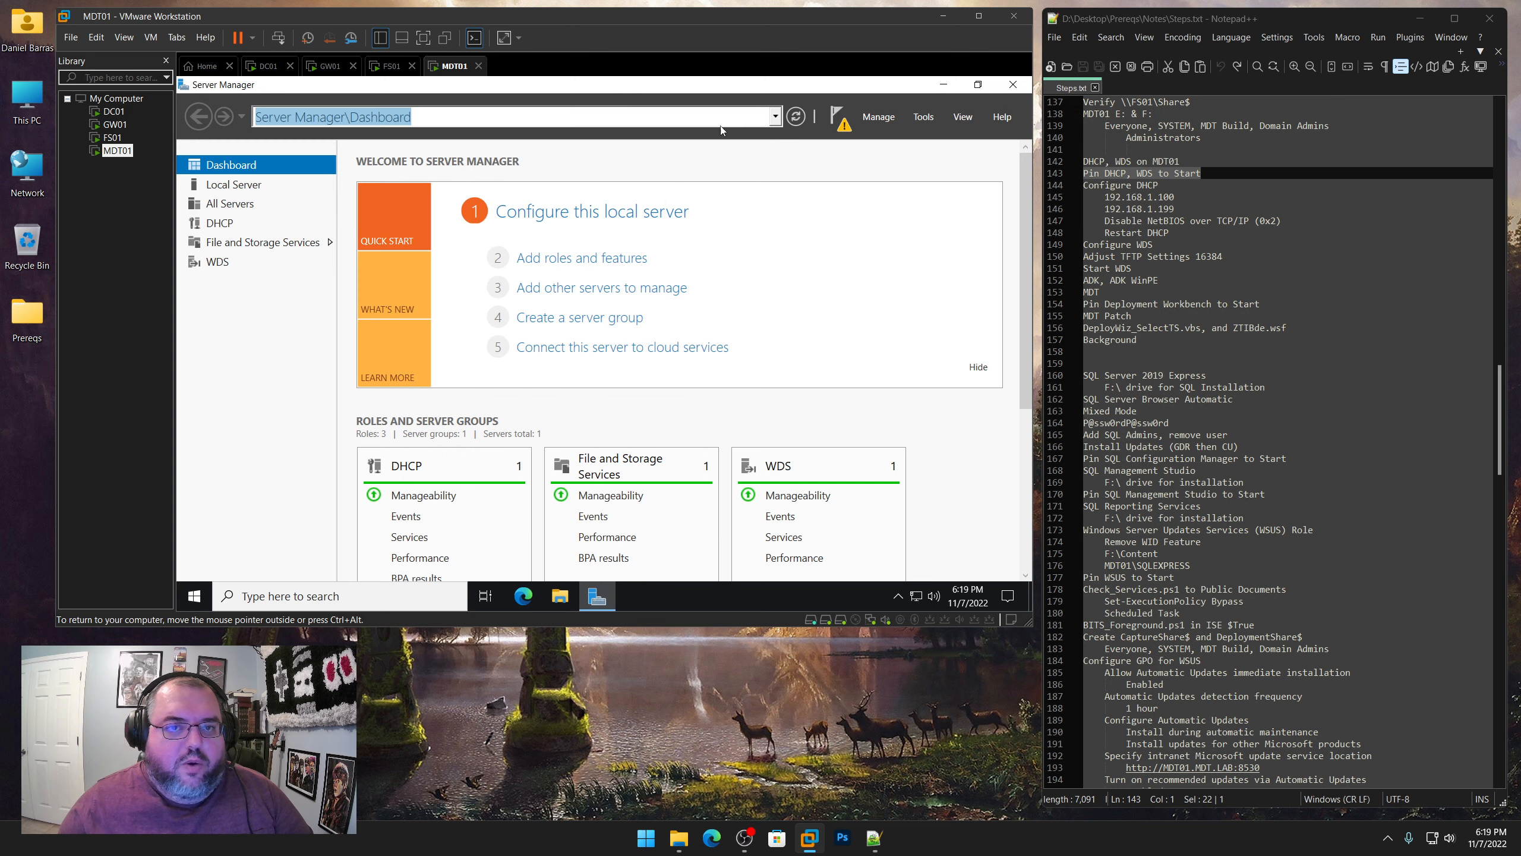
# Complete the DHCP post-install configuration, authorizing the server in AD DS with the preselected administrator account's credentials
pyautogui.click(843, 123)
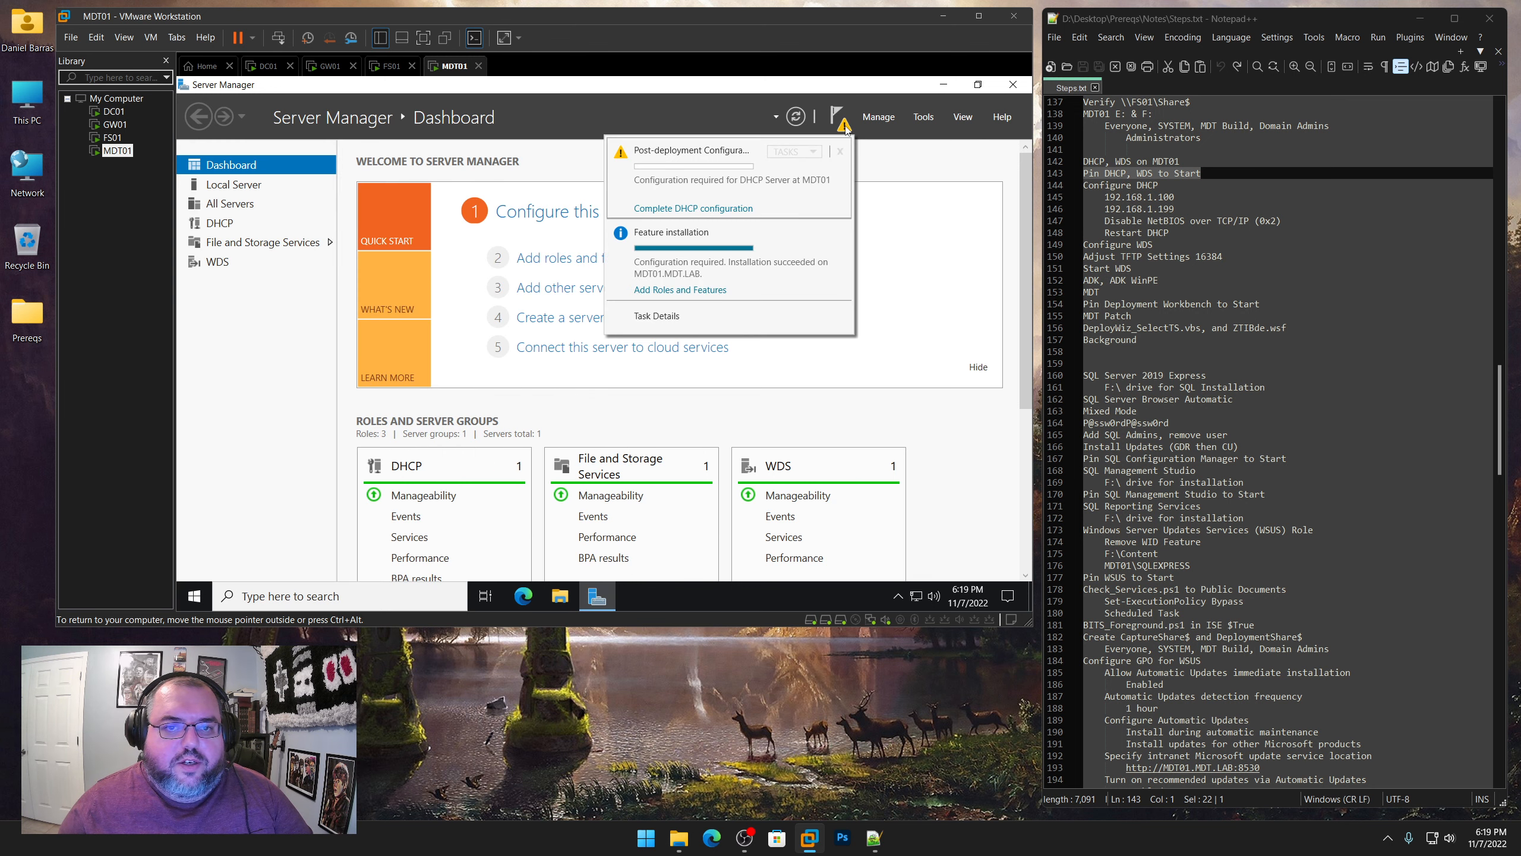
pyautogui.click(718, 210)
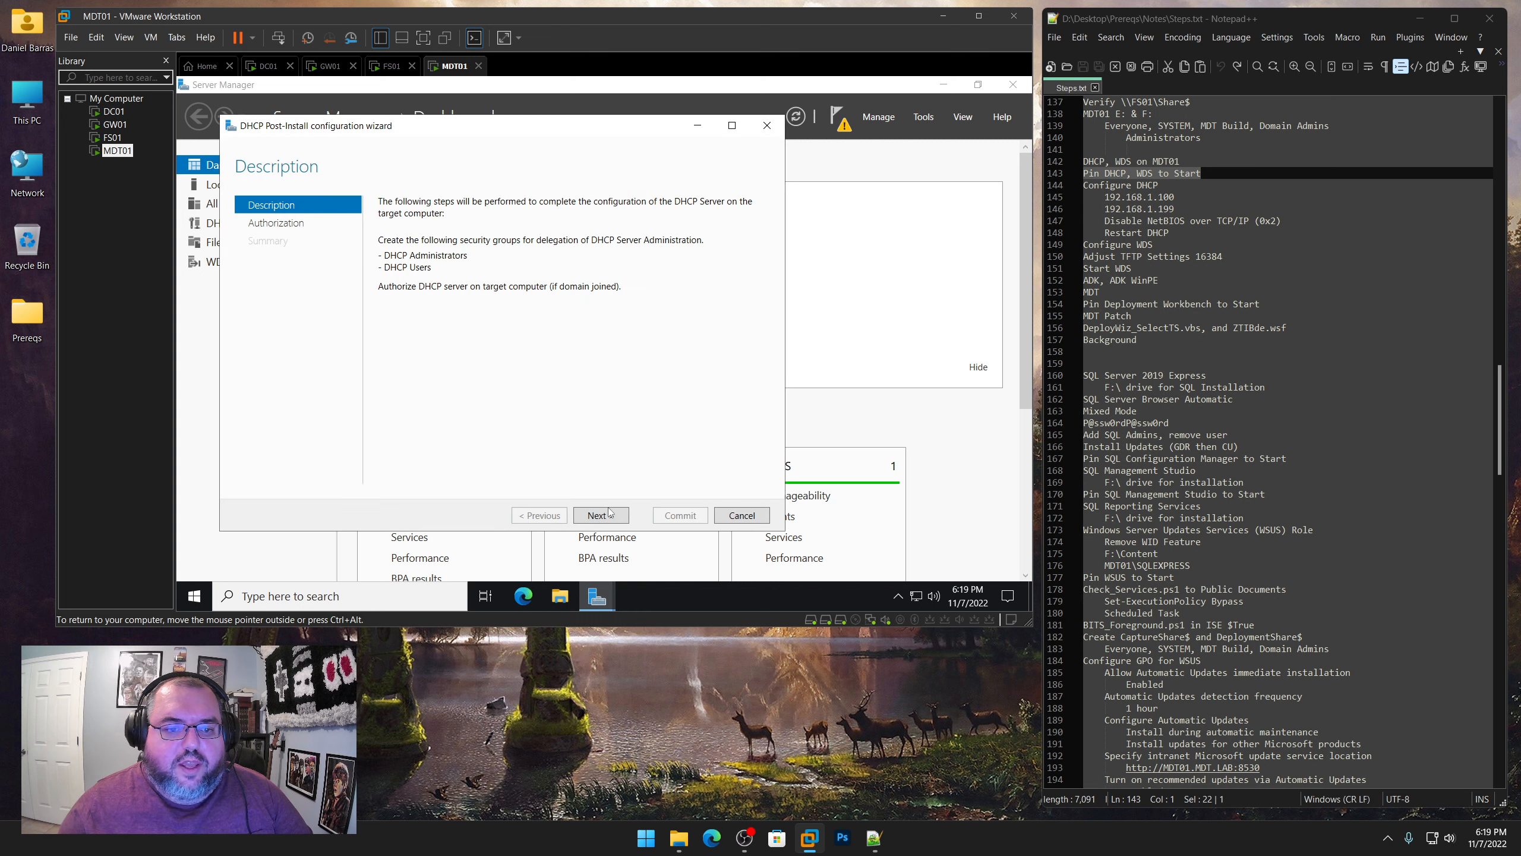
pyautogui.click(606, 515)
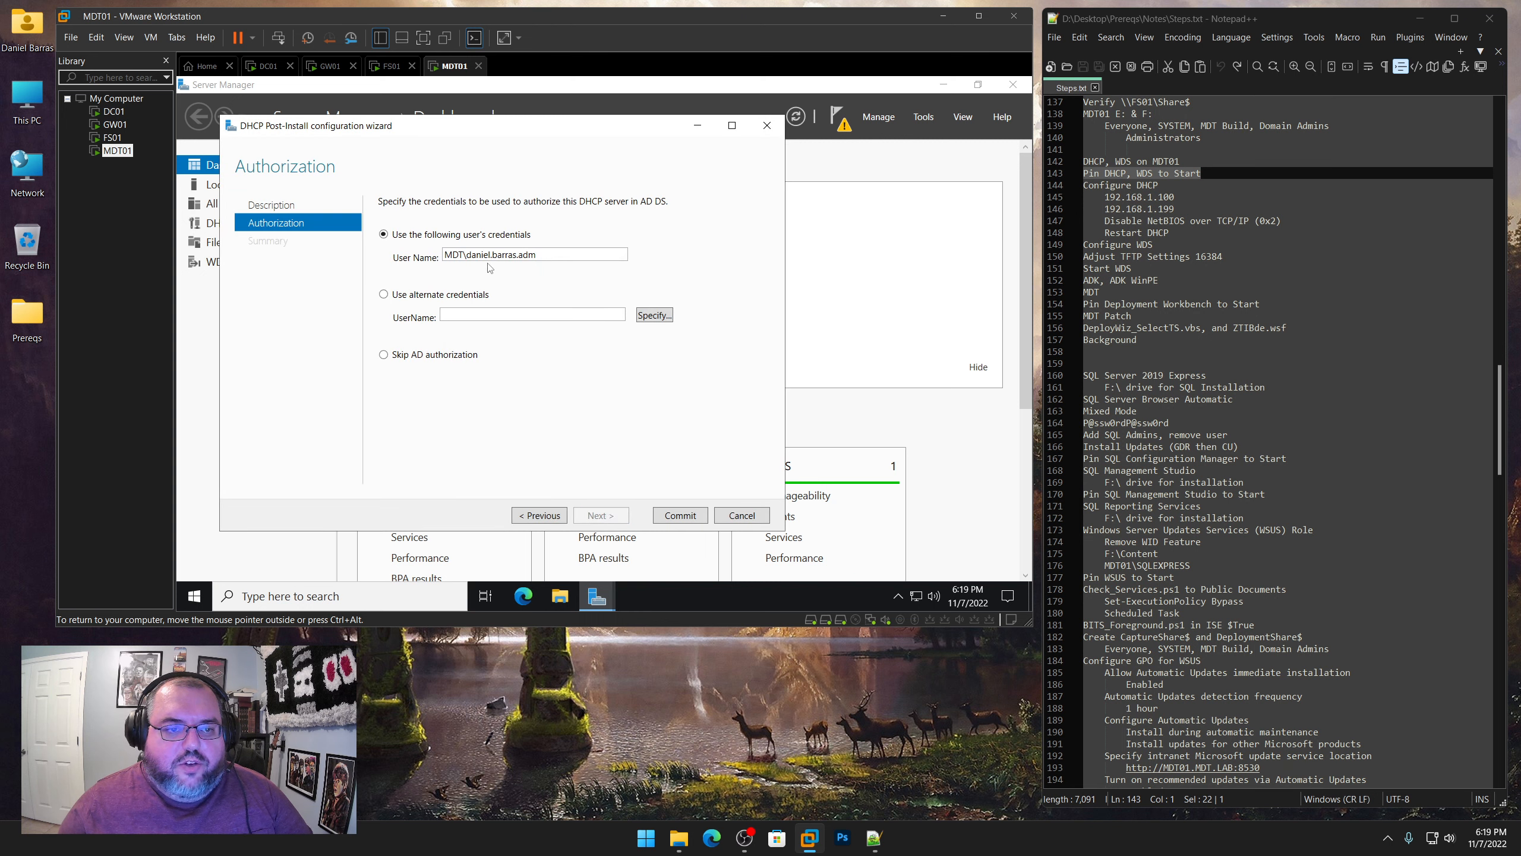
pyautogui.click(687, 518)
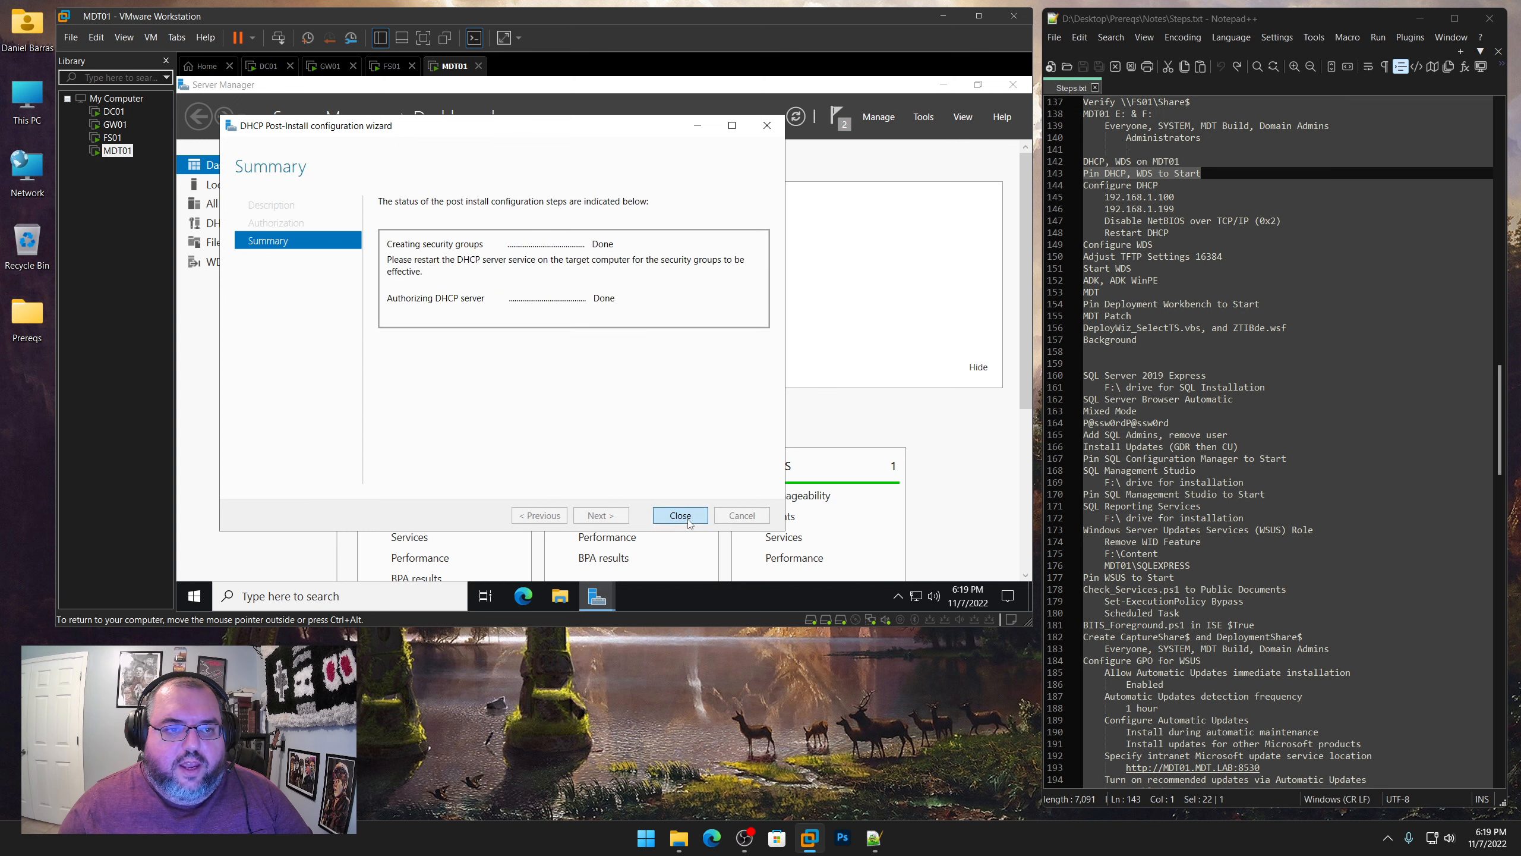
pyautogui.click(680, 515)
pyautogui.click(837, 117)
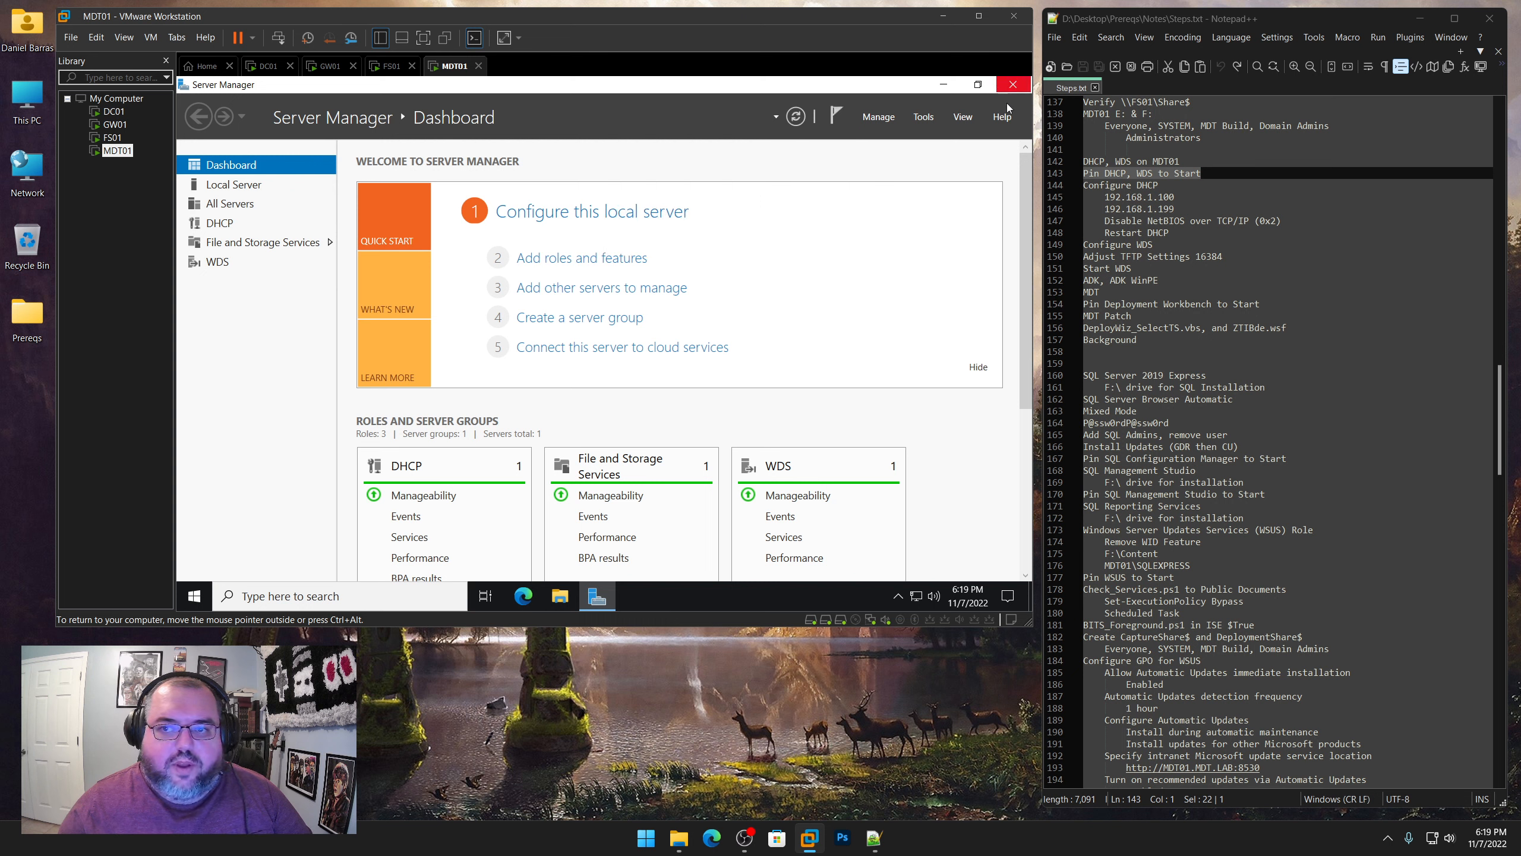
# Highlight the "Configure DHCP" section in the notes and replace Server Manager with the pinned DHCP console
pyautogui.moveTo(1184, 231); pyautogui.dragTo(1069, 187)
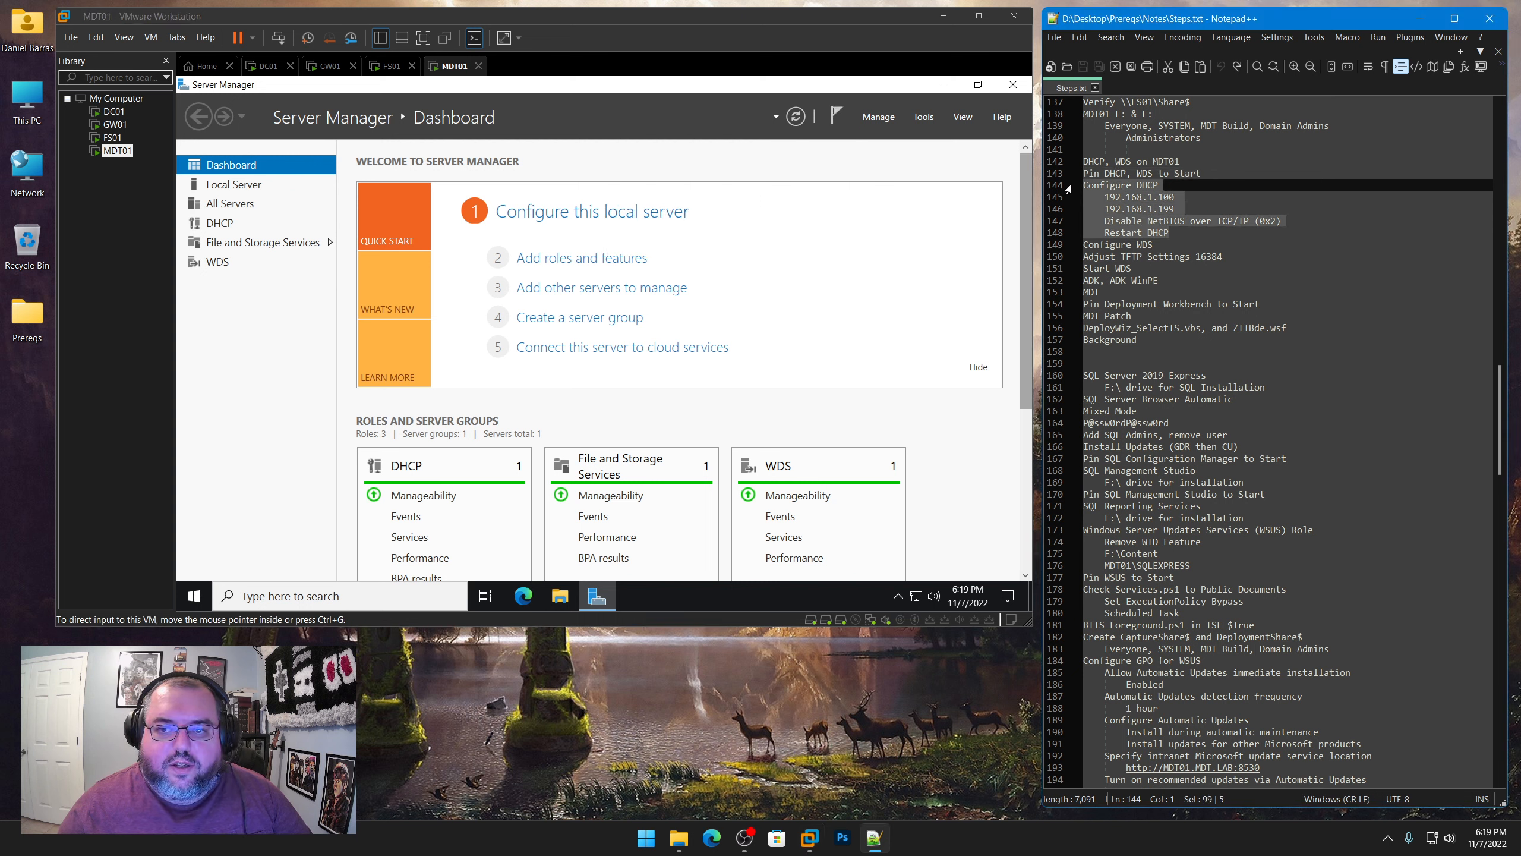
pyautogui.click(1012, 84)
pyautogui.click(194, 595)
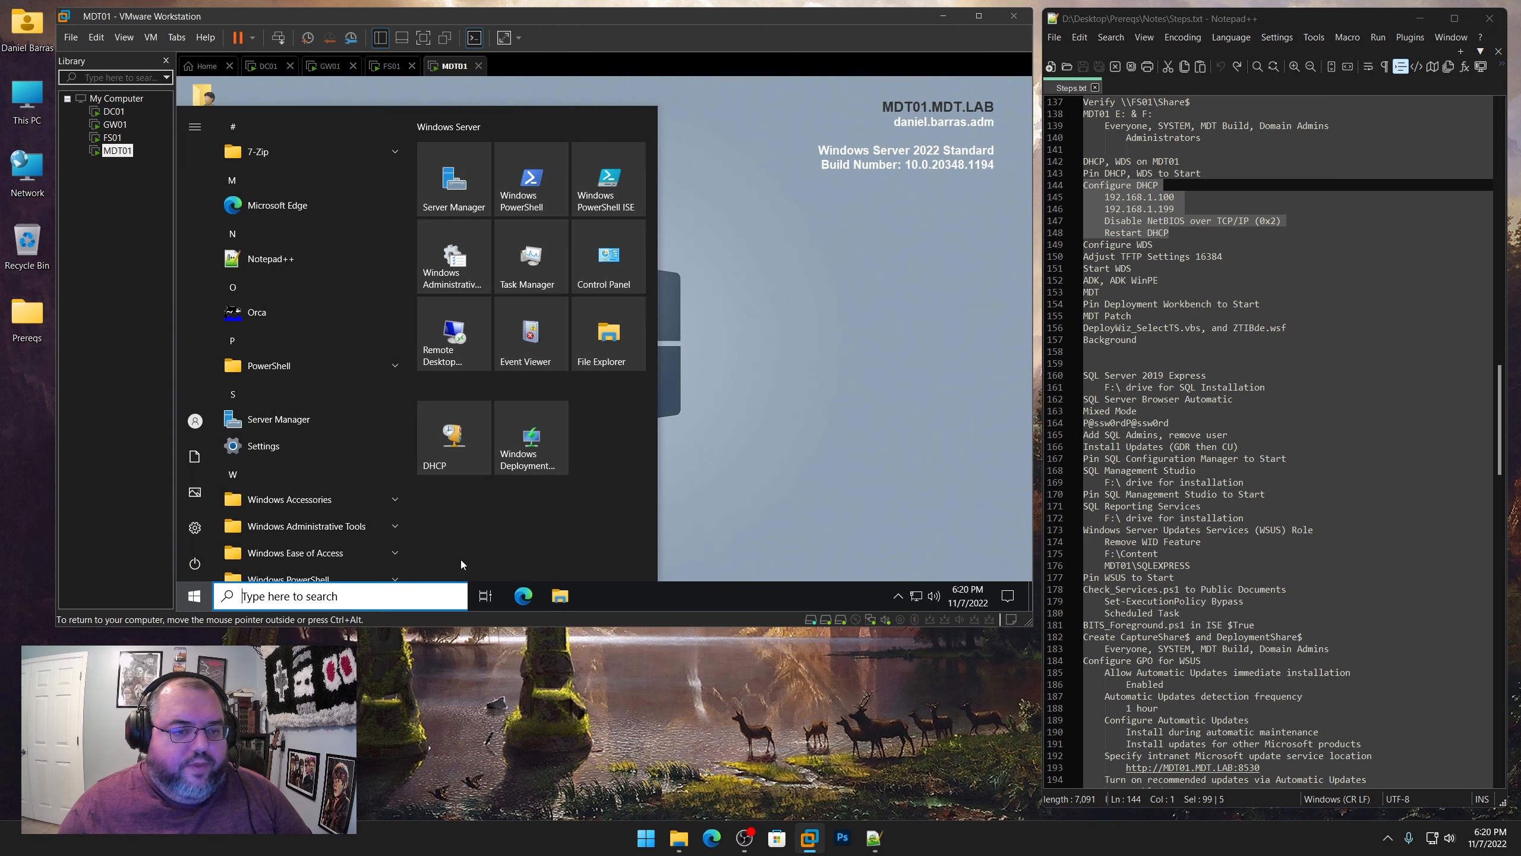
pyautogui.click(469, 442)
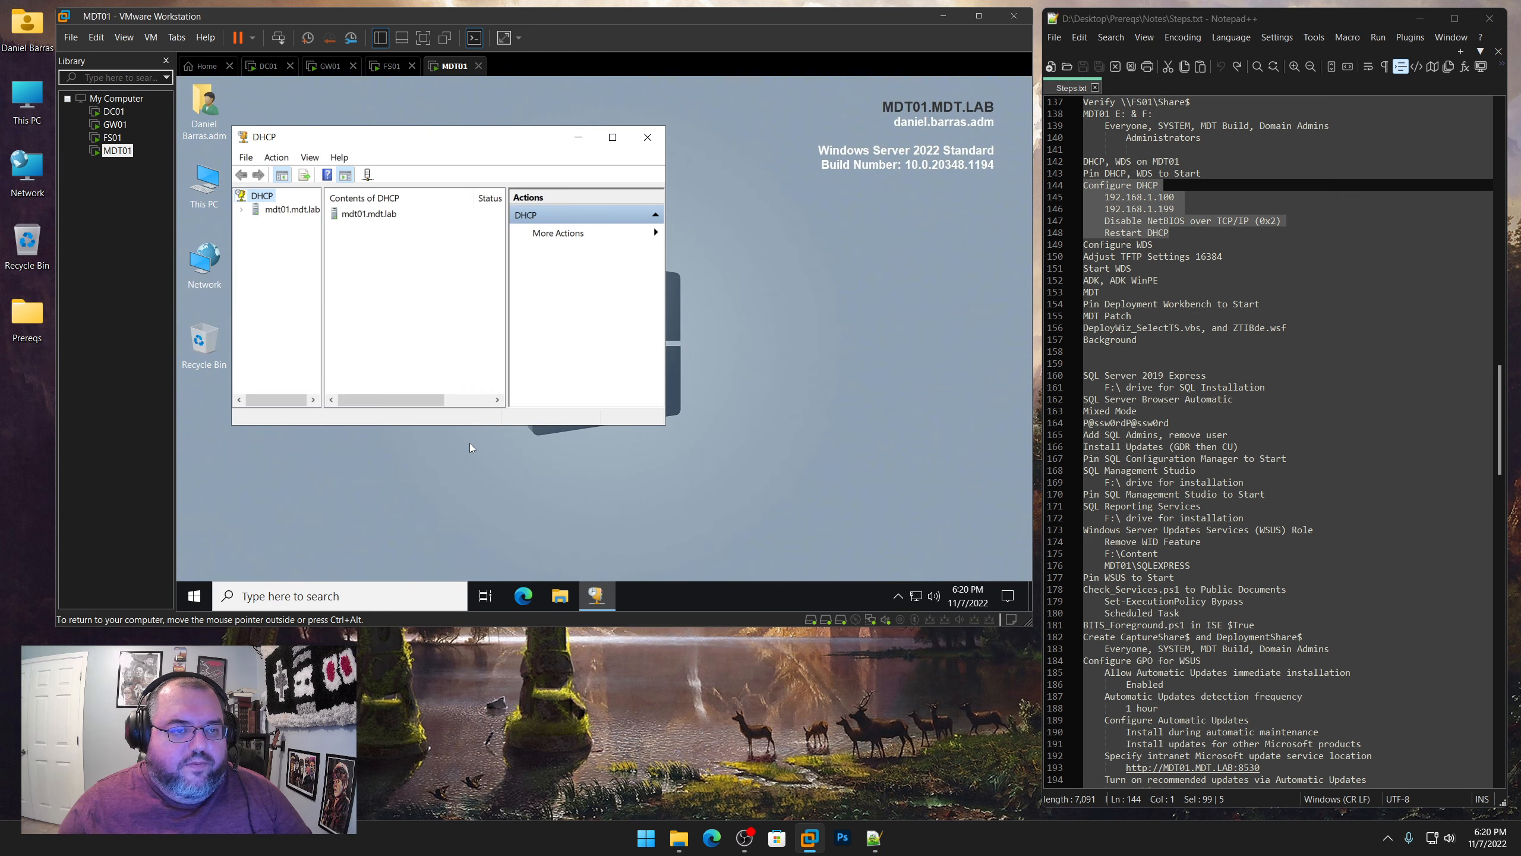
# Start a new IPv4 scope on mdt01.mdt.lab and name it "MDT Lab Scope"
pyautogui.click(243, 210)
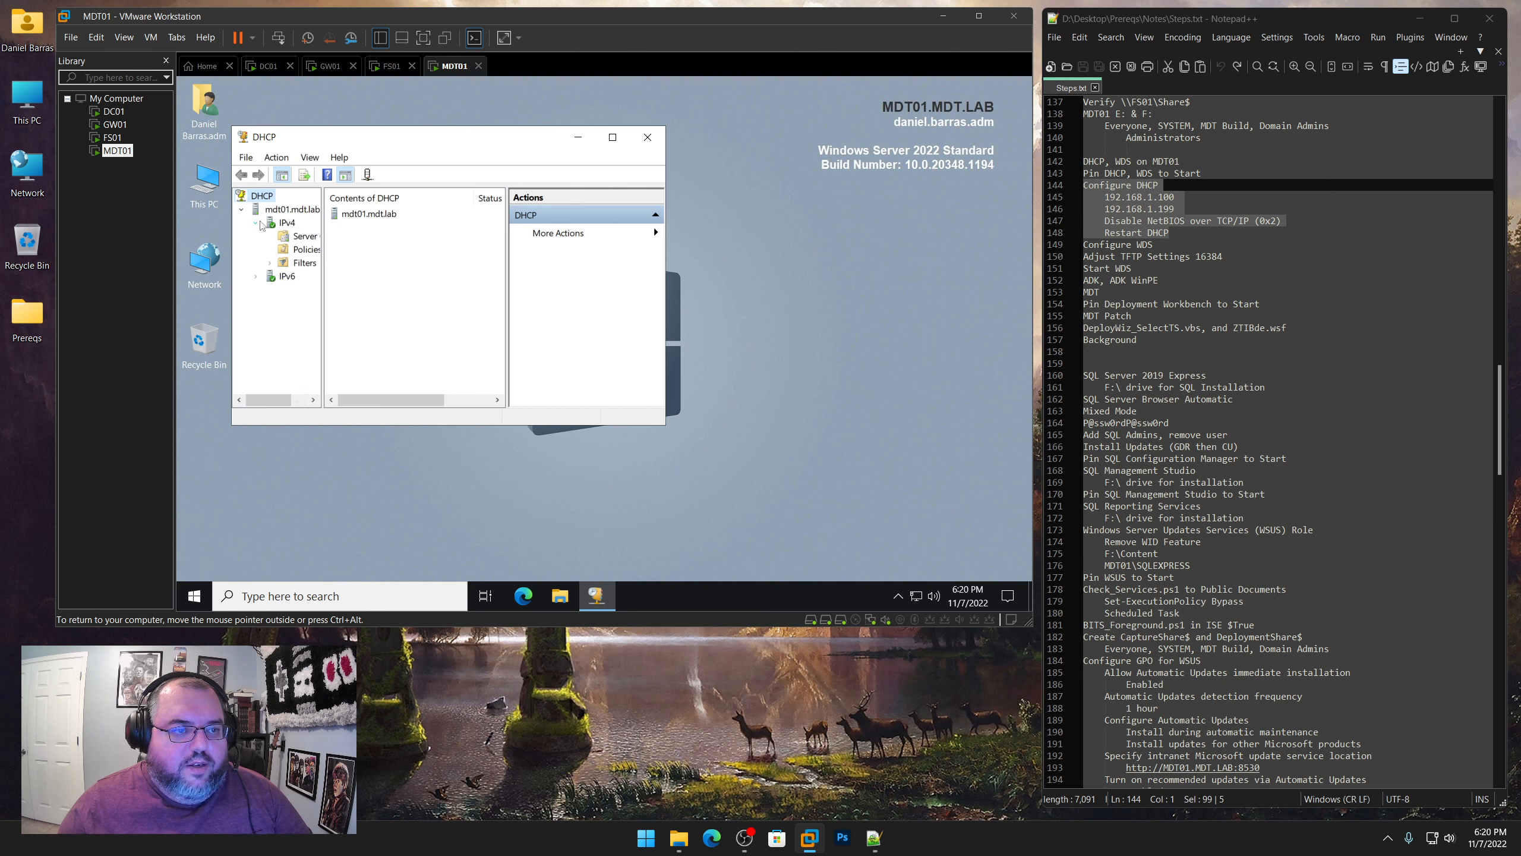
pyautogui.click(256, 223)
pyautogui.rightClick(288, 225)
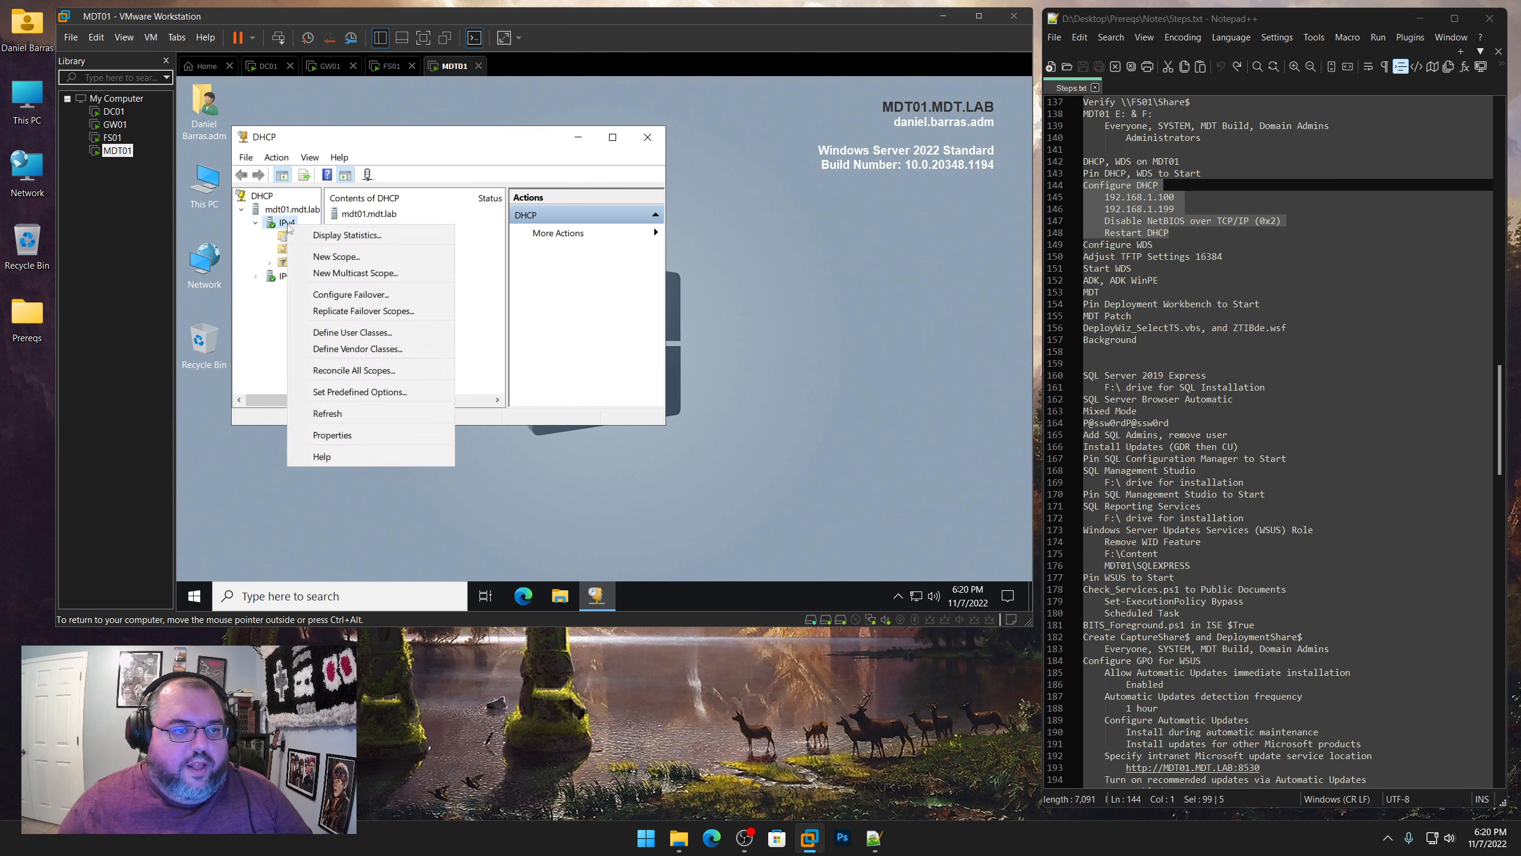
pyautogui.click(322, 257)
pyautogui.click(540, 417)
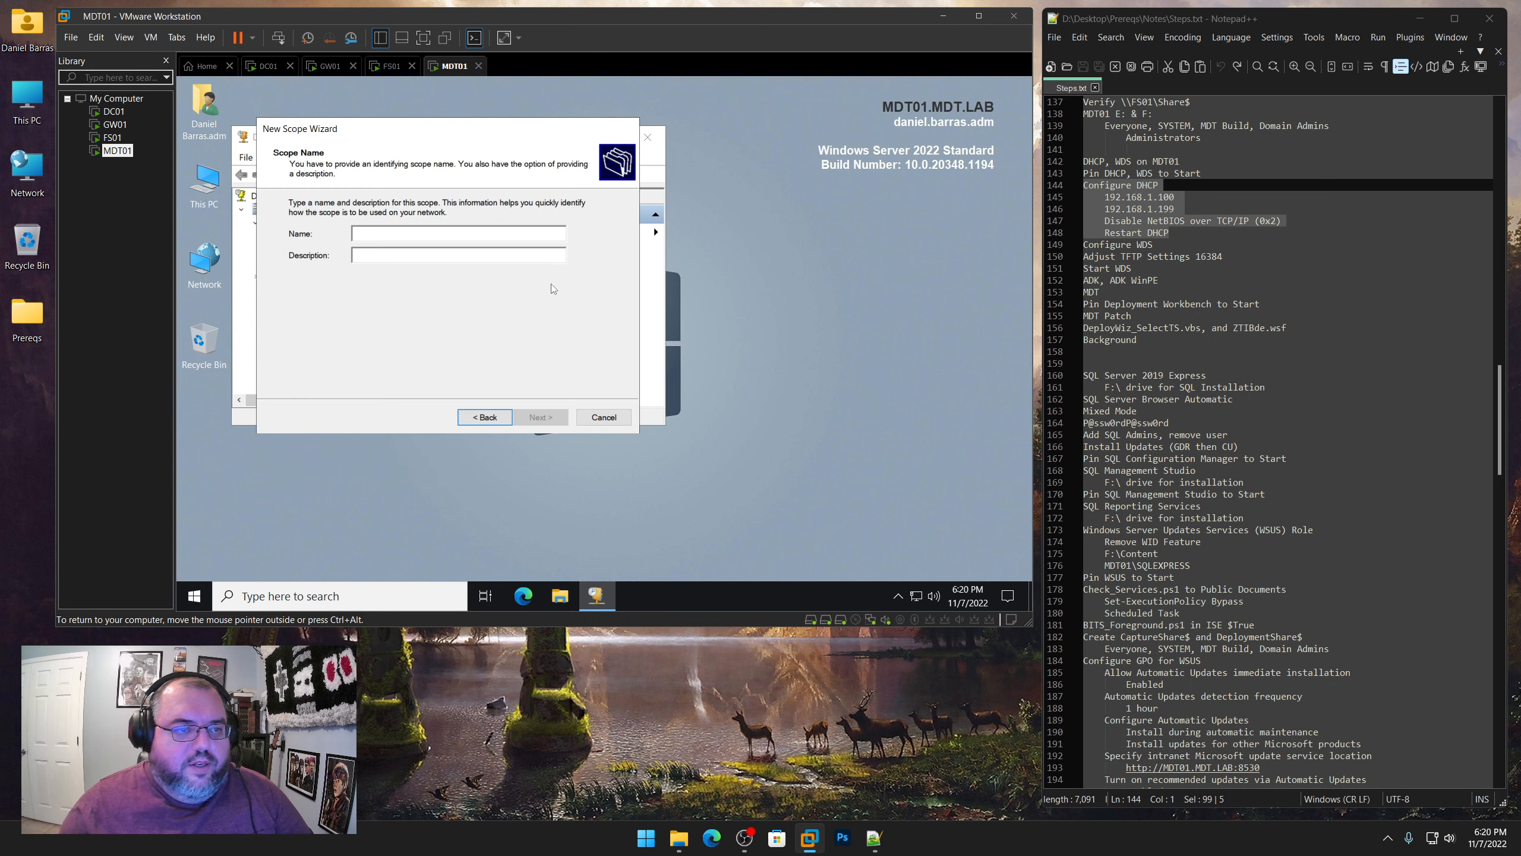
pyautogui.write('MDT Lab Sc')
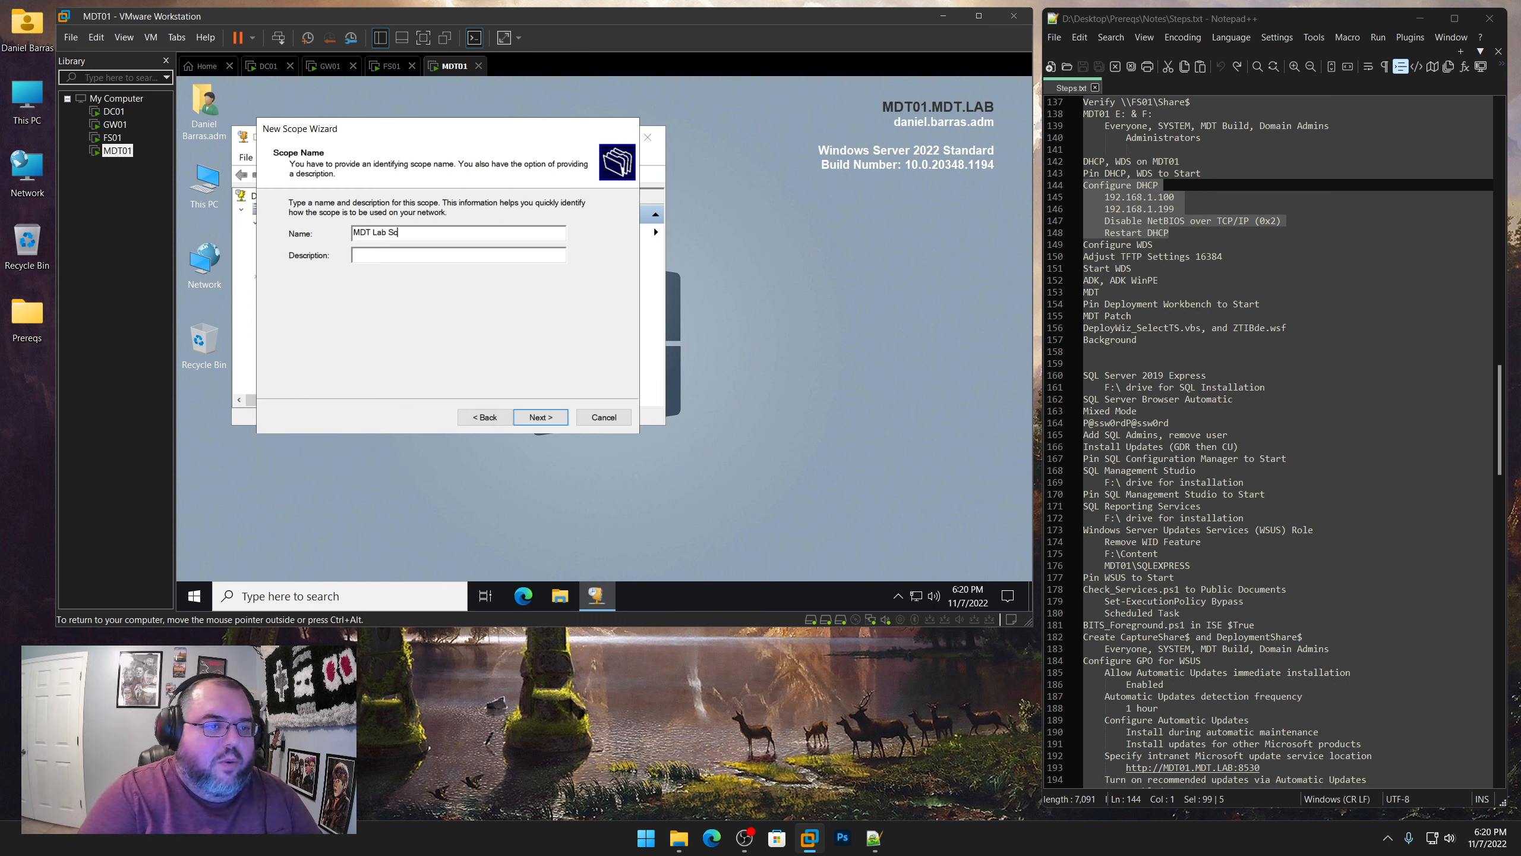
pyautogui.write('ope')
pyautogui.press('Return')
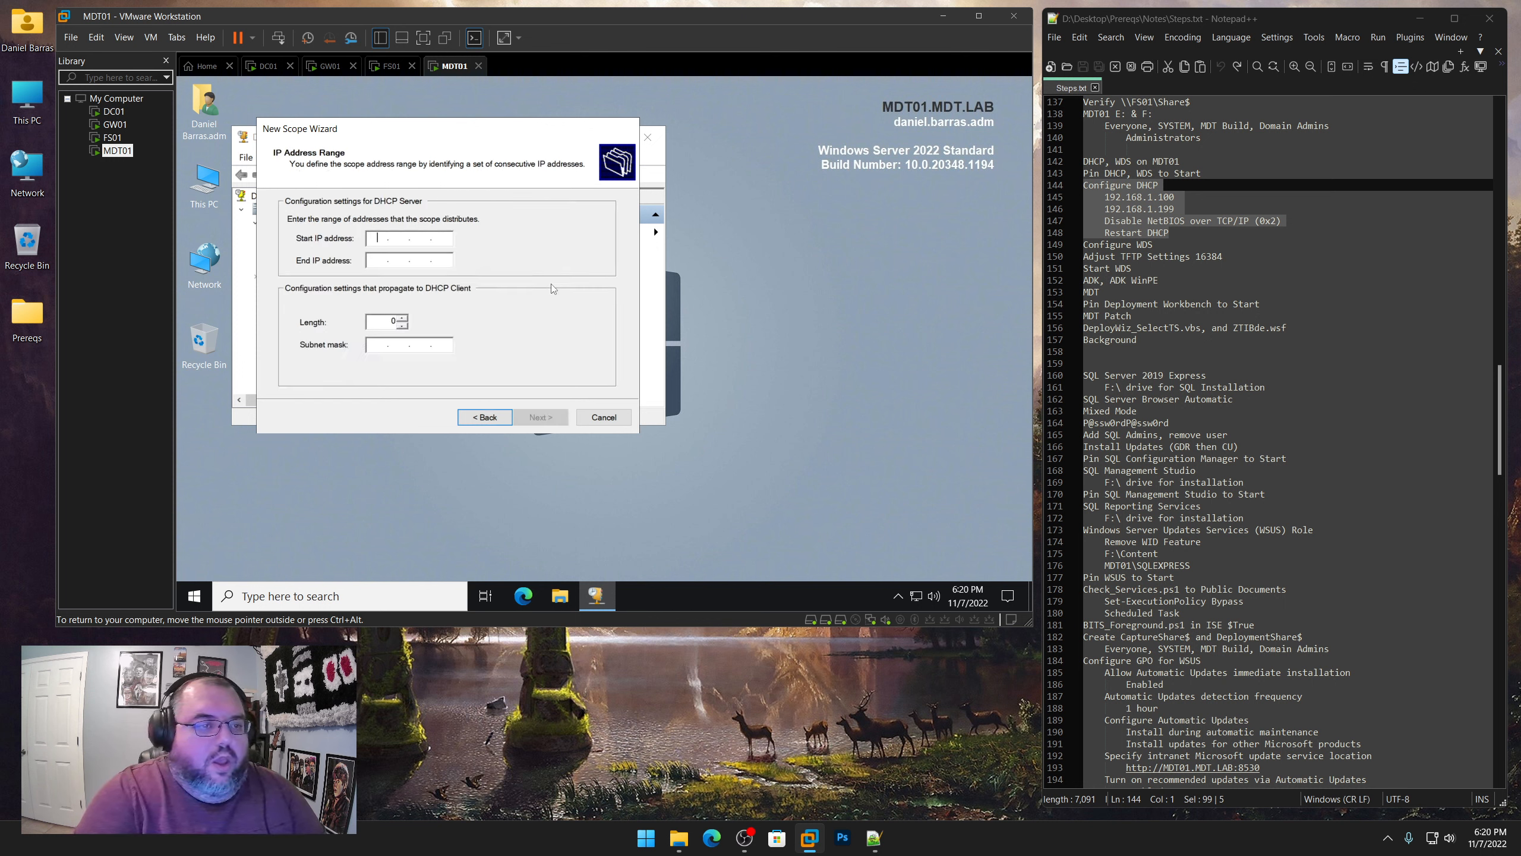
# Set the scope's address range from 192.168.1.100 to 192.168.1.199, accepting the proposed subnet mask
pyautogui.write('192.16')
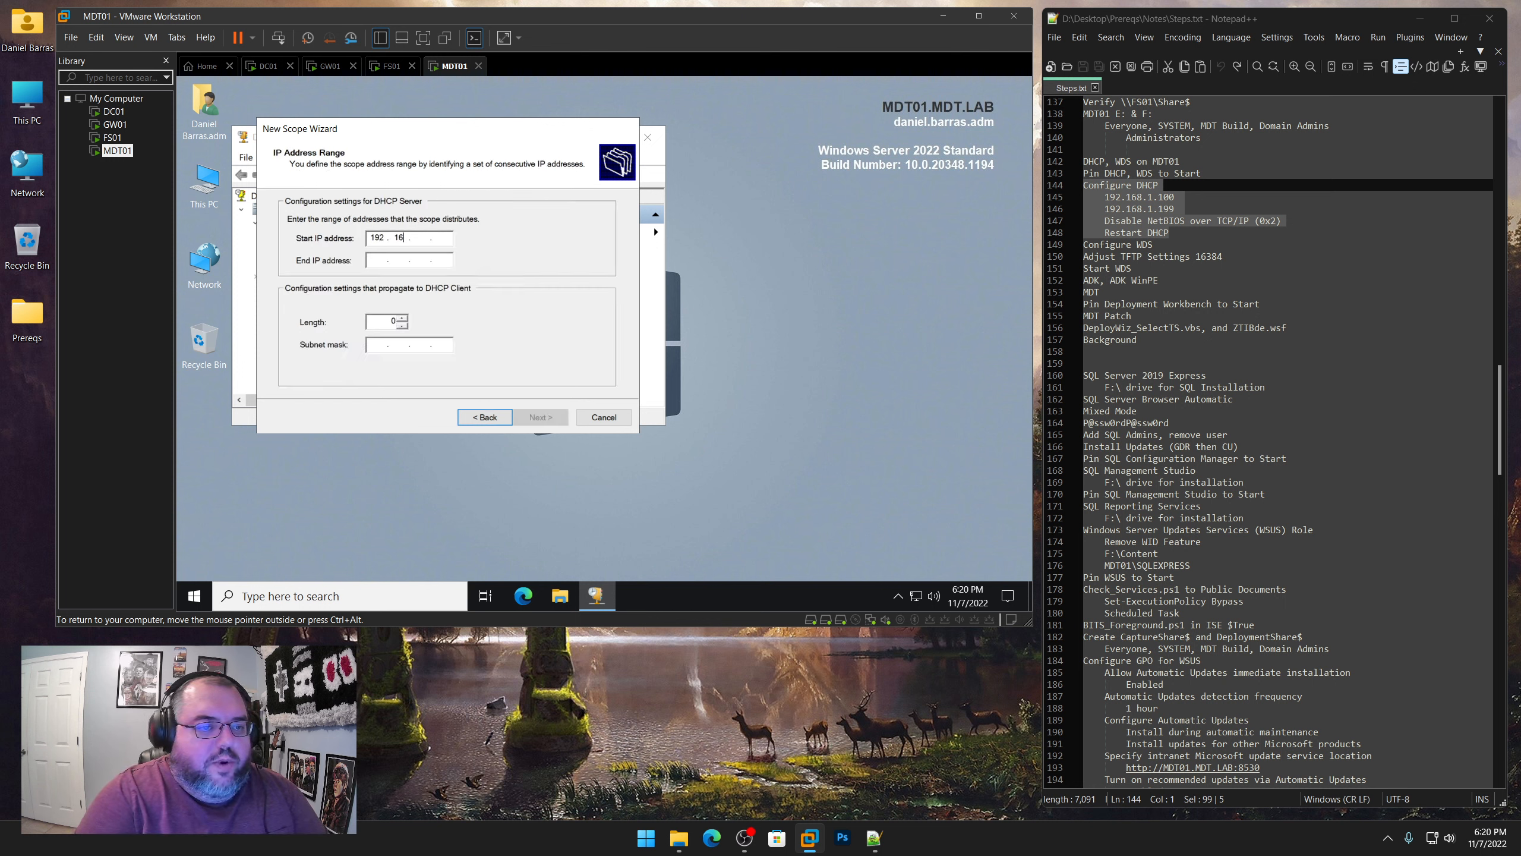
pyautogui.write('8.1.100')
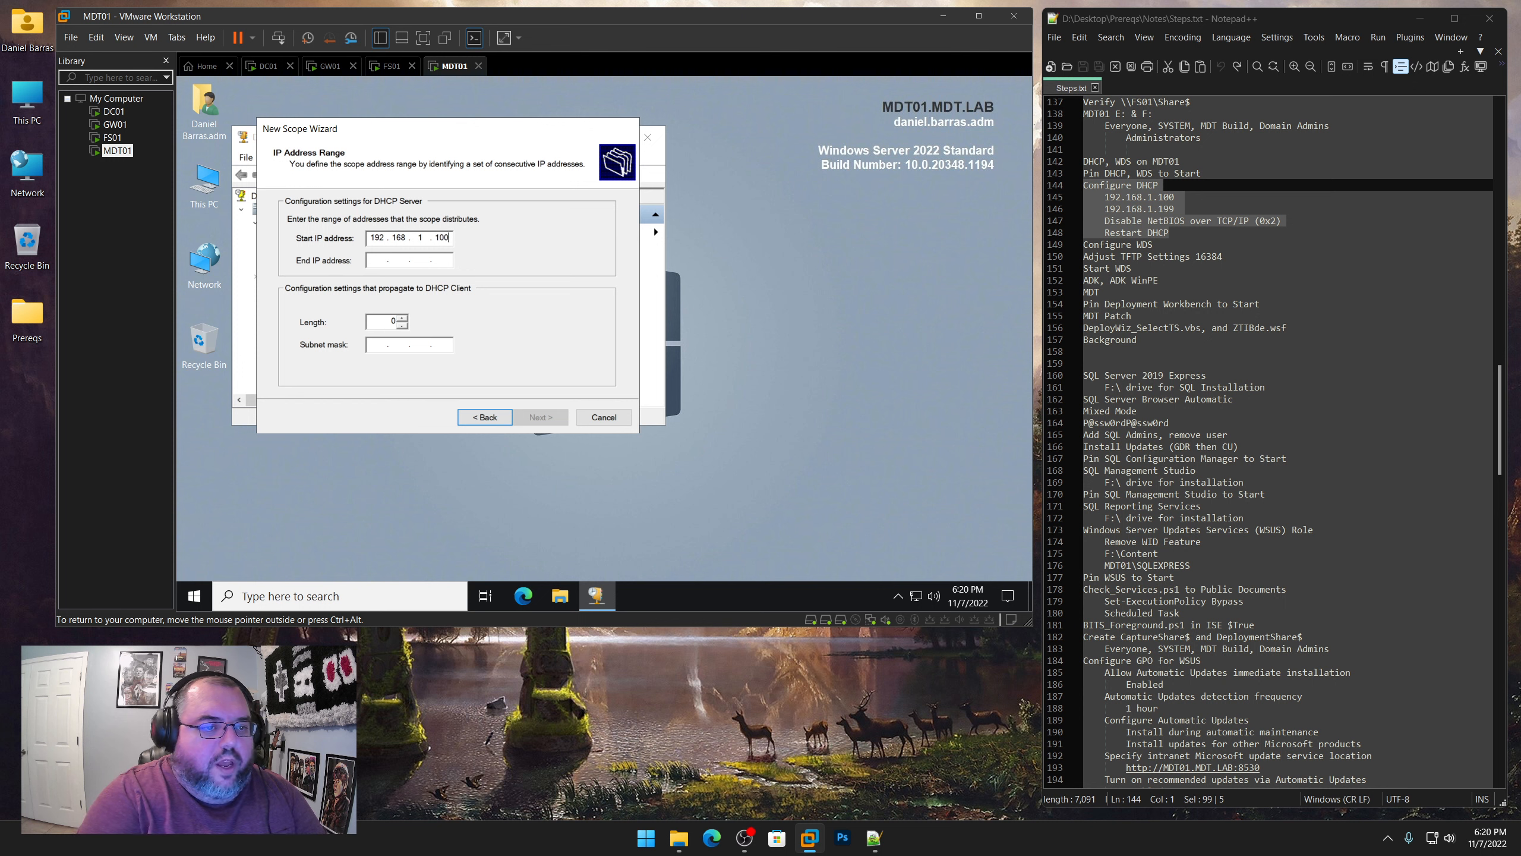
pyautogui.press('Tab')
pyautogui.write('192.16')
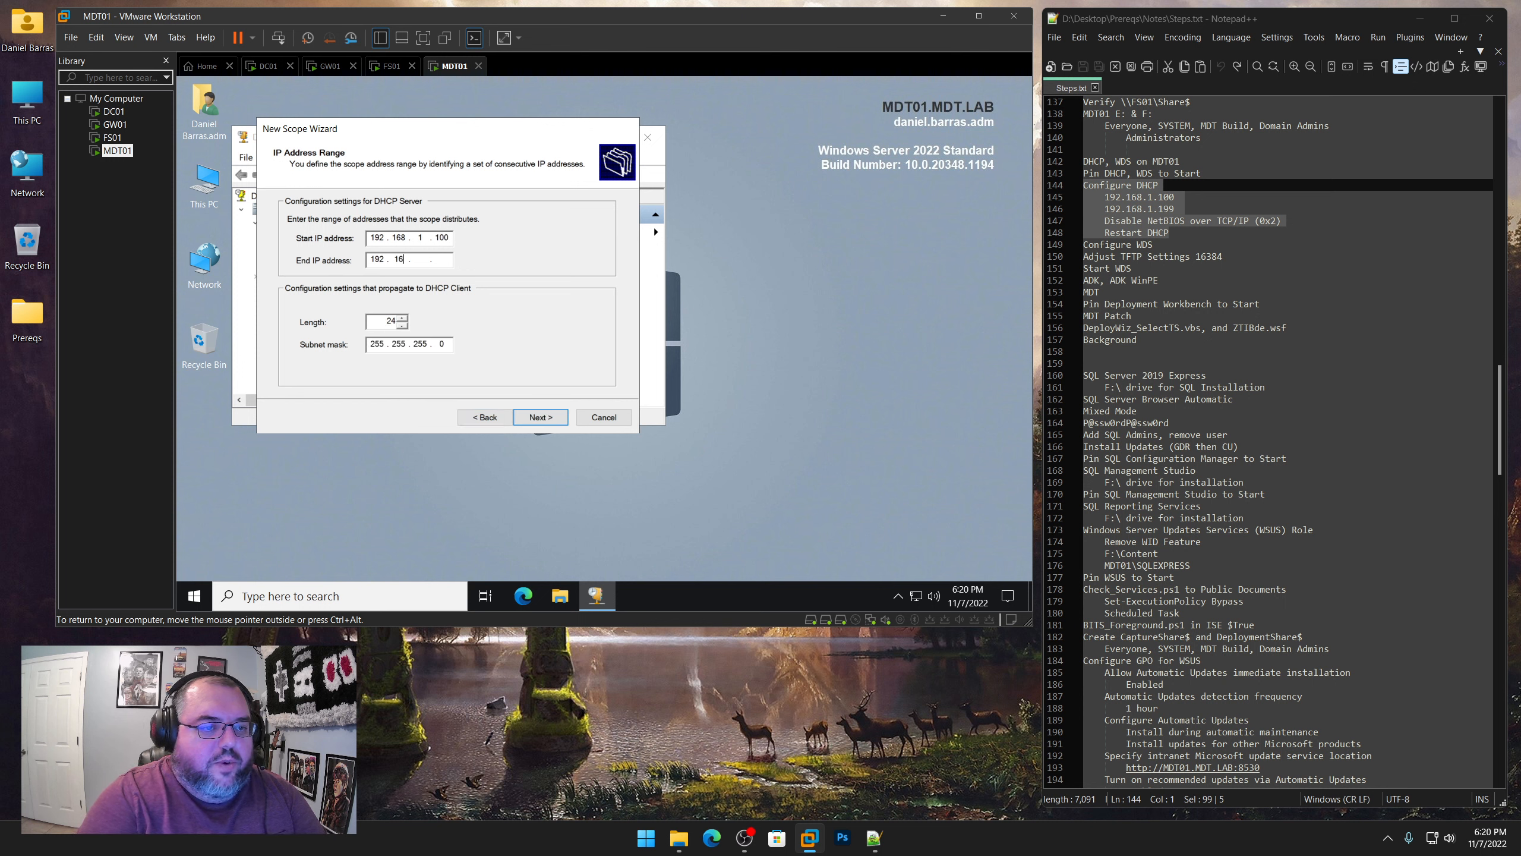
pyautogui.write('8.1.199')
pyautogui.press('Tab')
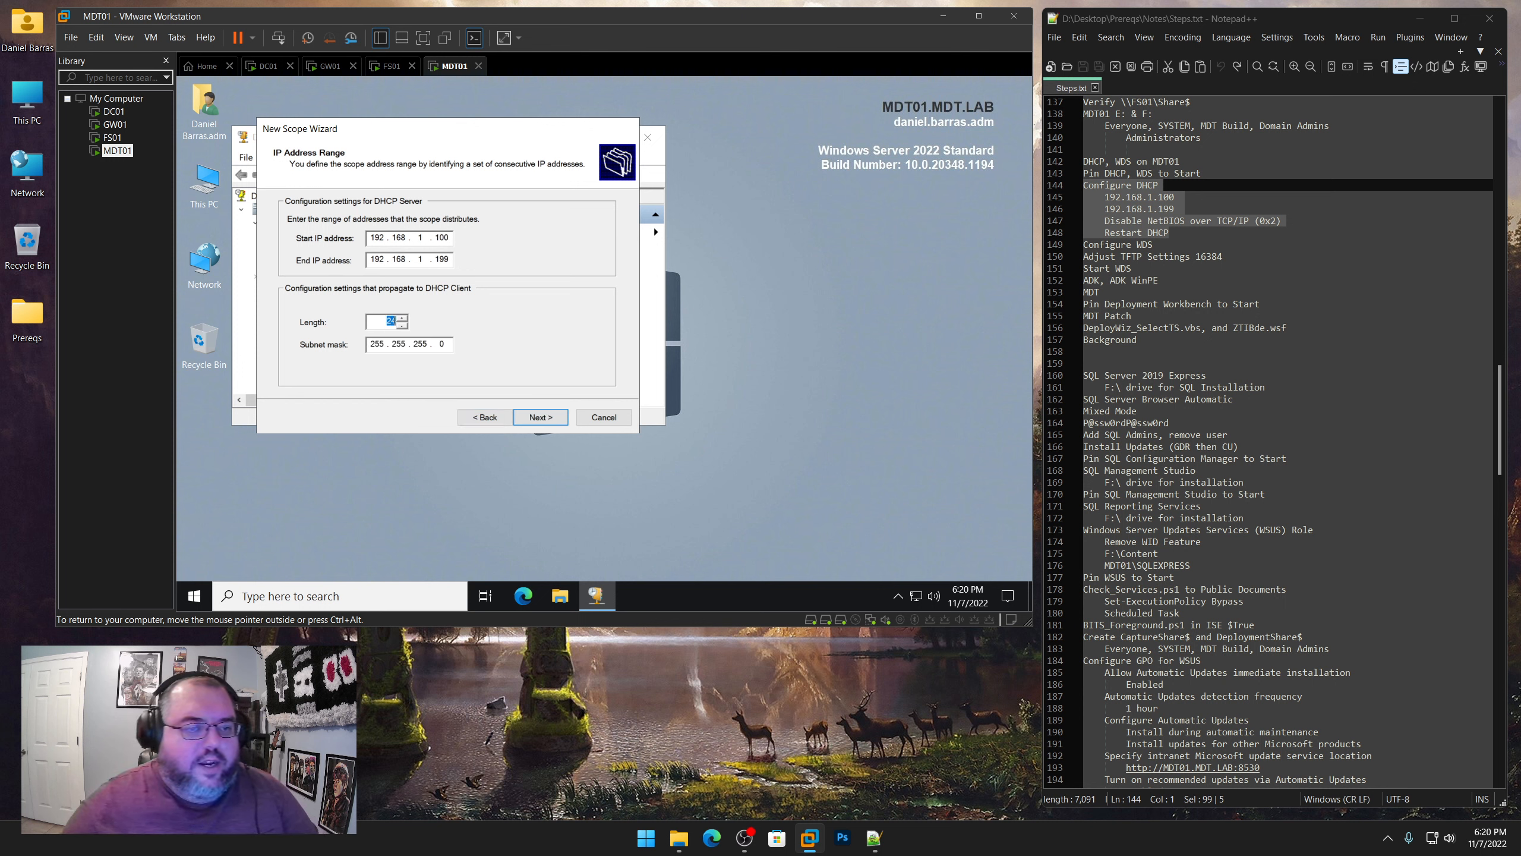
pyautogui.click(552, 421)
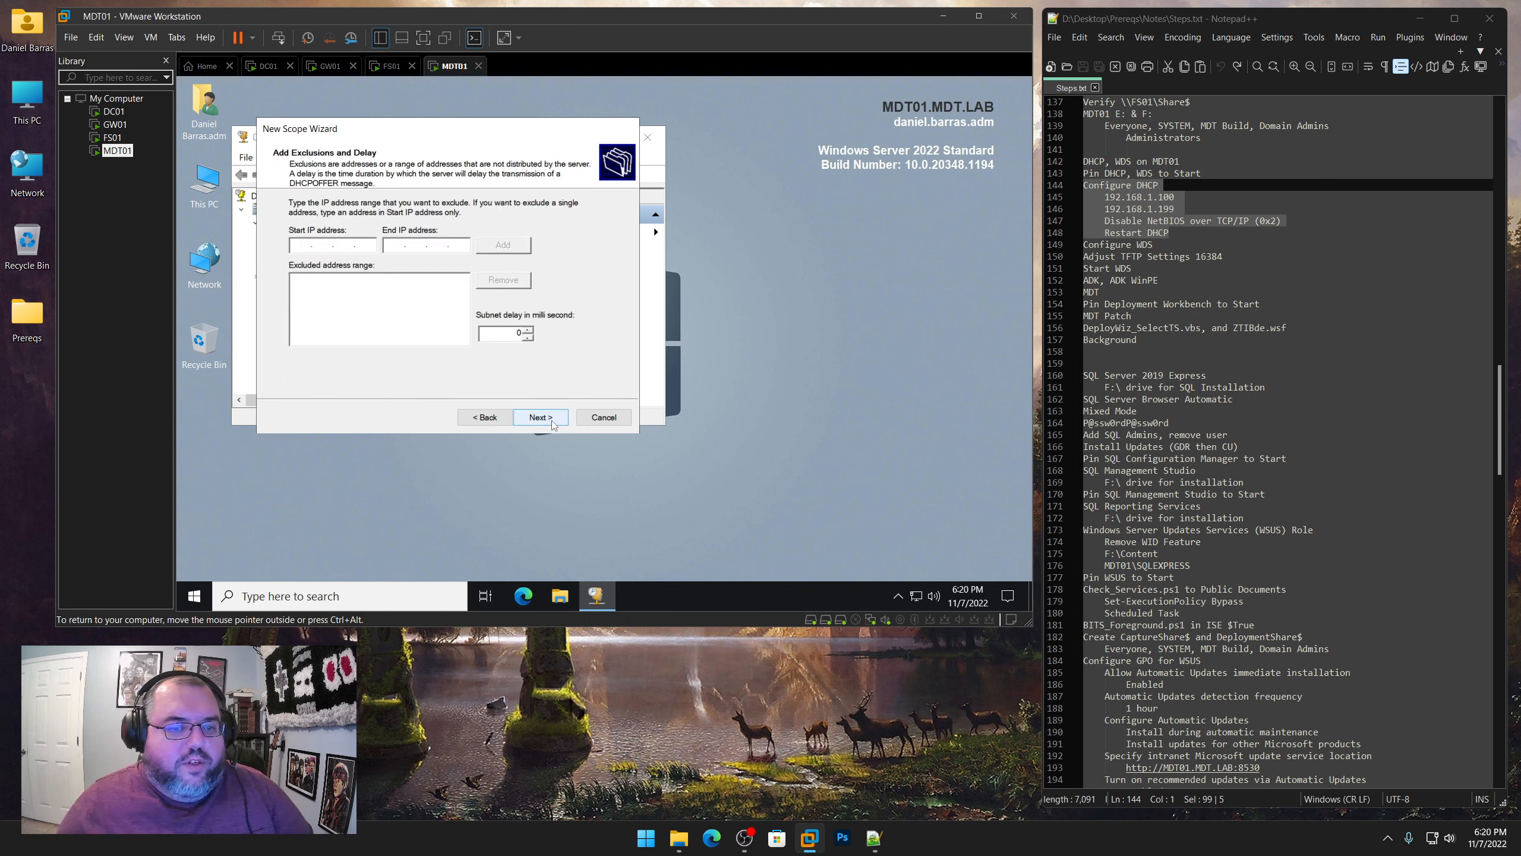
# Keep the default exclusions and lease duration, and choose to configure the scope's DHCP options now
pyautogui.click(551, 421)
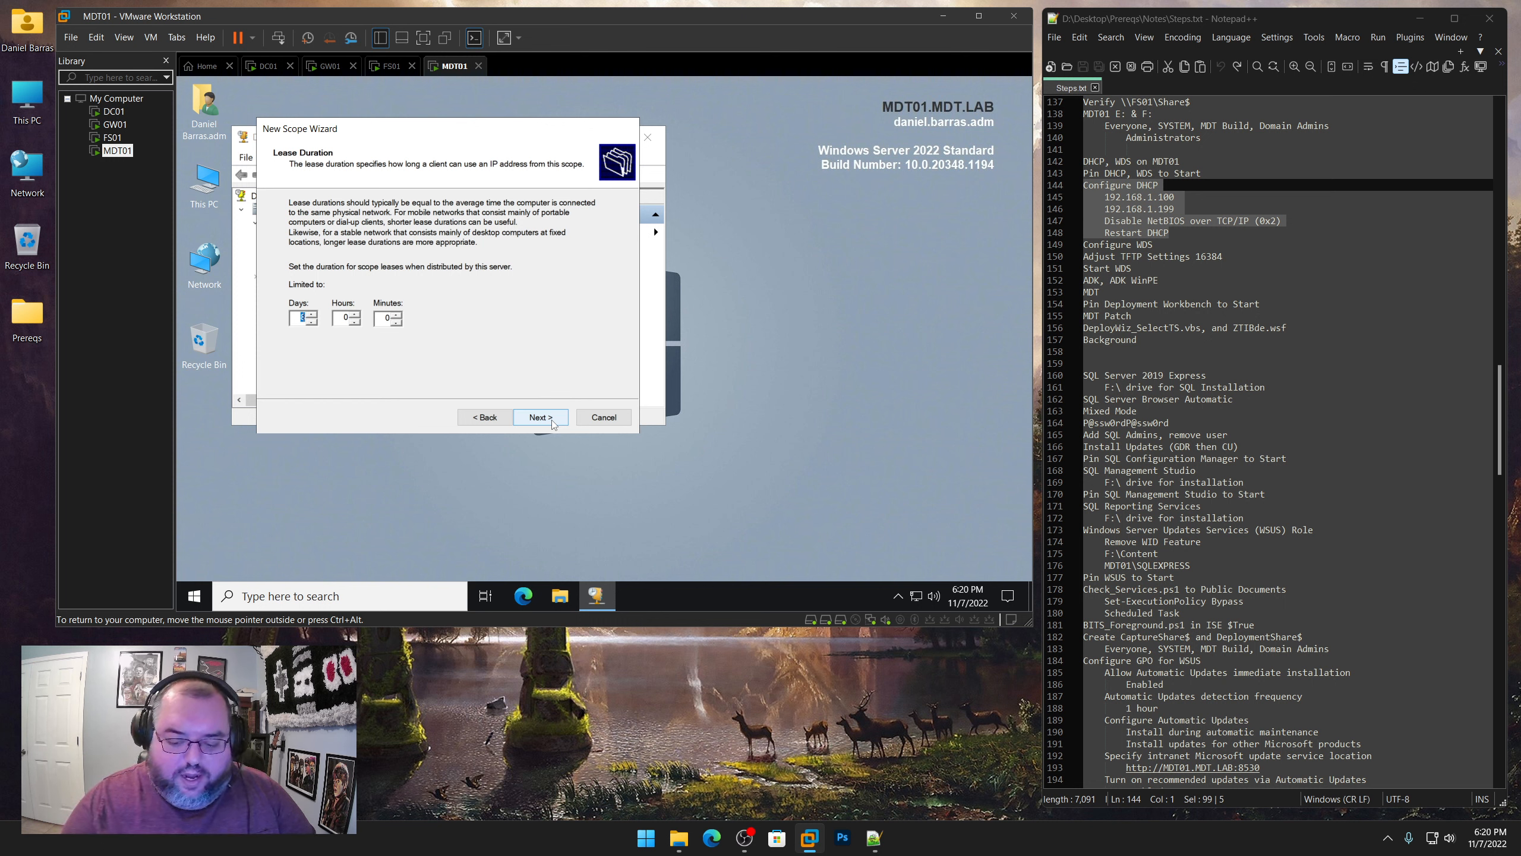
pyautogui.click(559, 417)
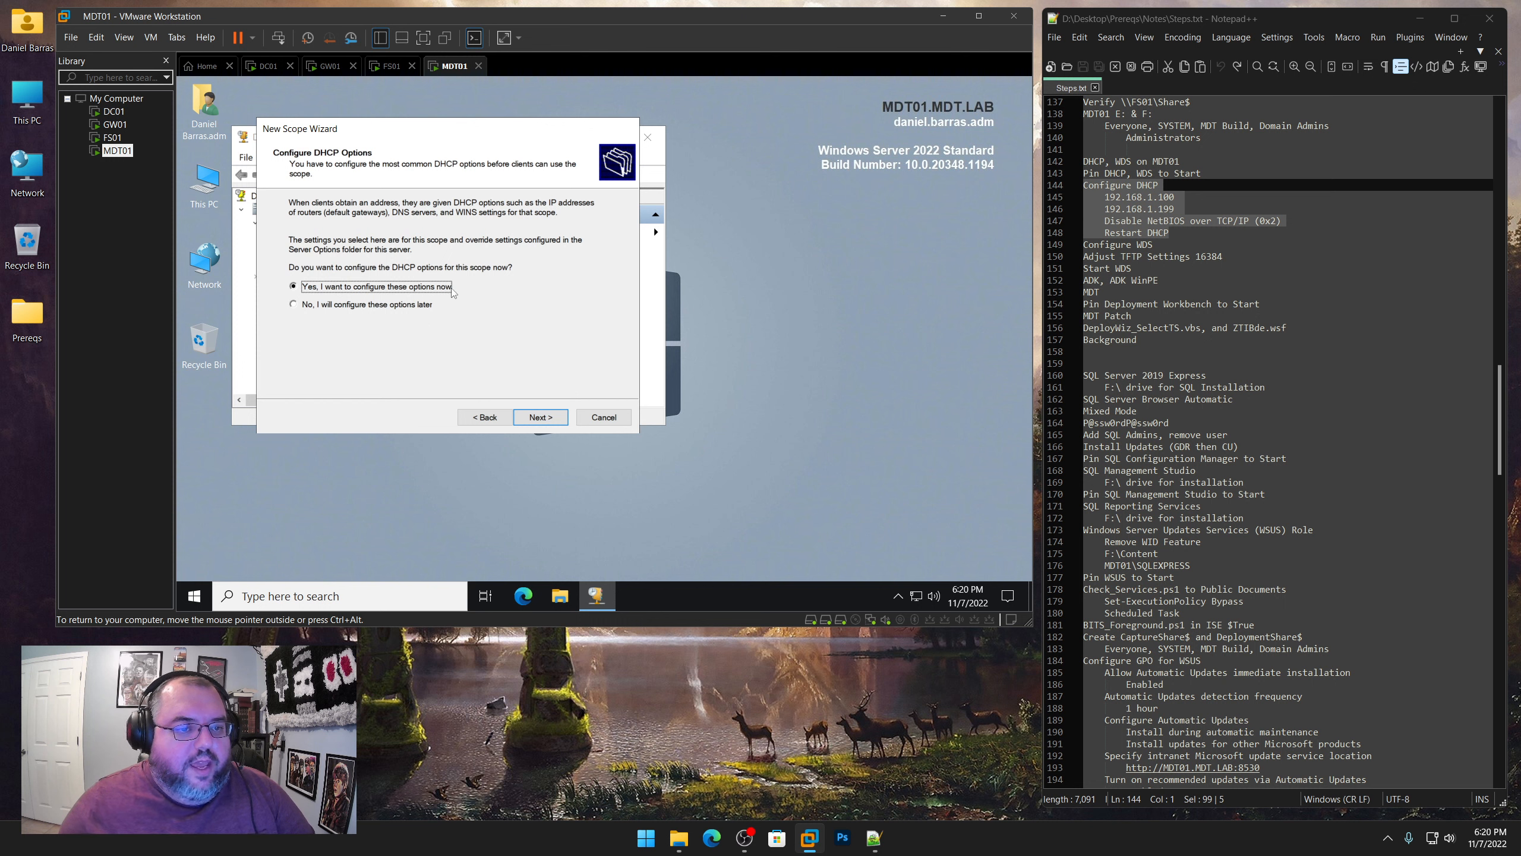
pyautogui.click(541, 418)
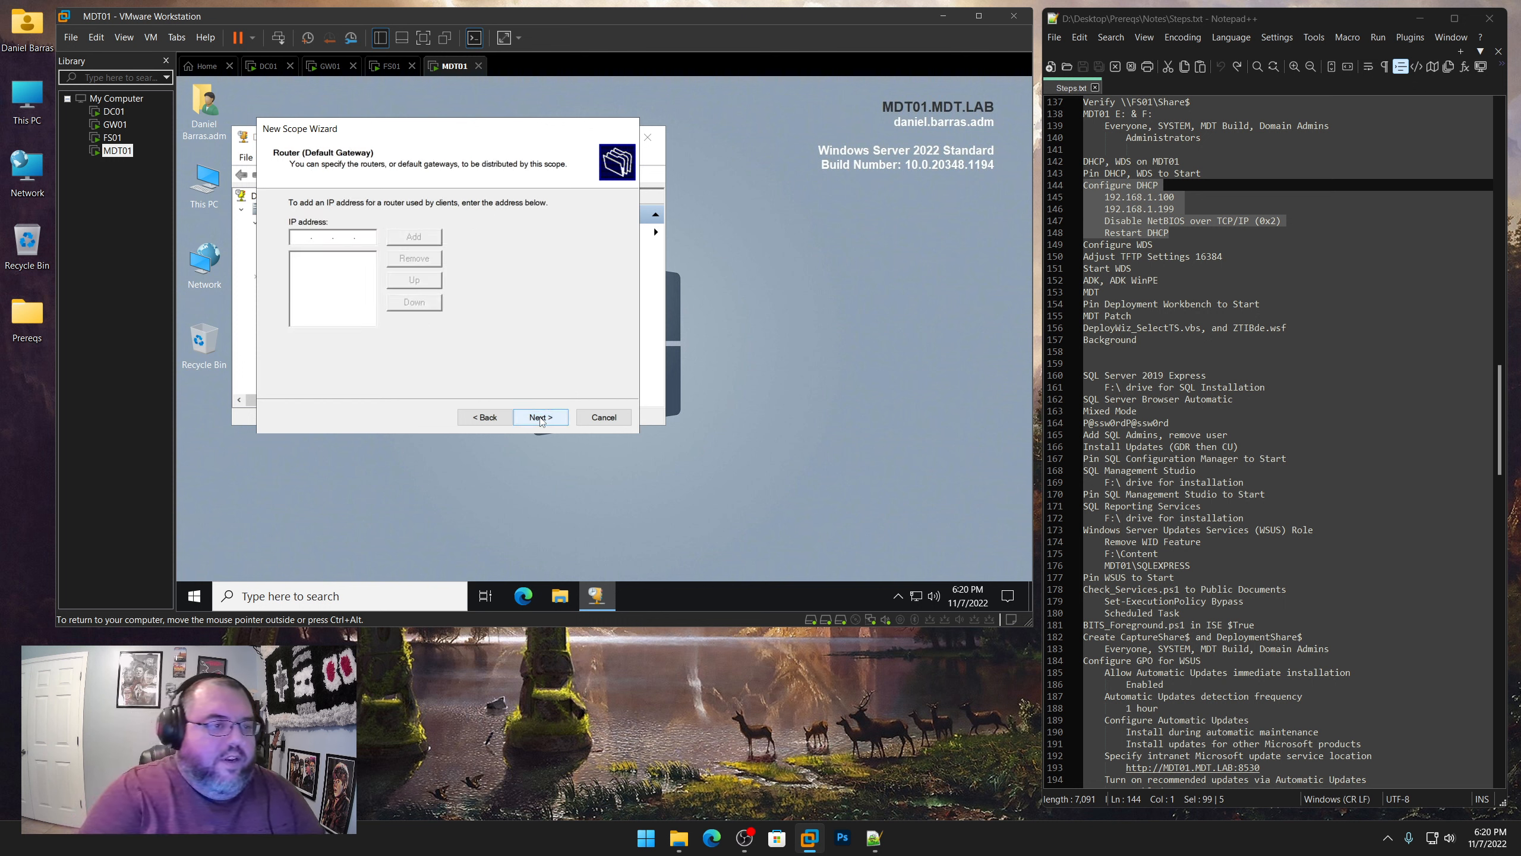
# Add 192.168.1.1 as the scope's router (default gateway)
pyautogui.write('192.')
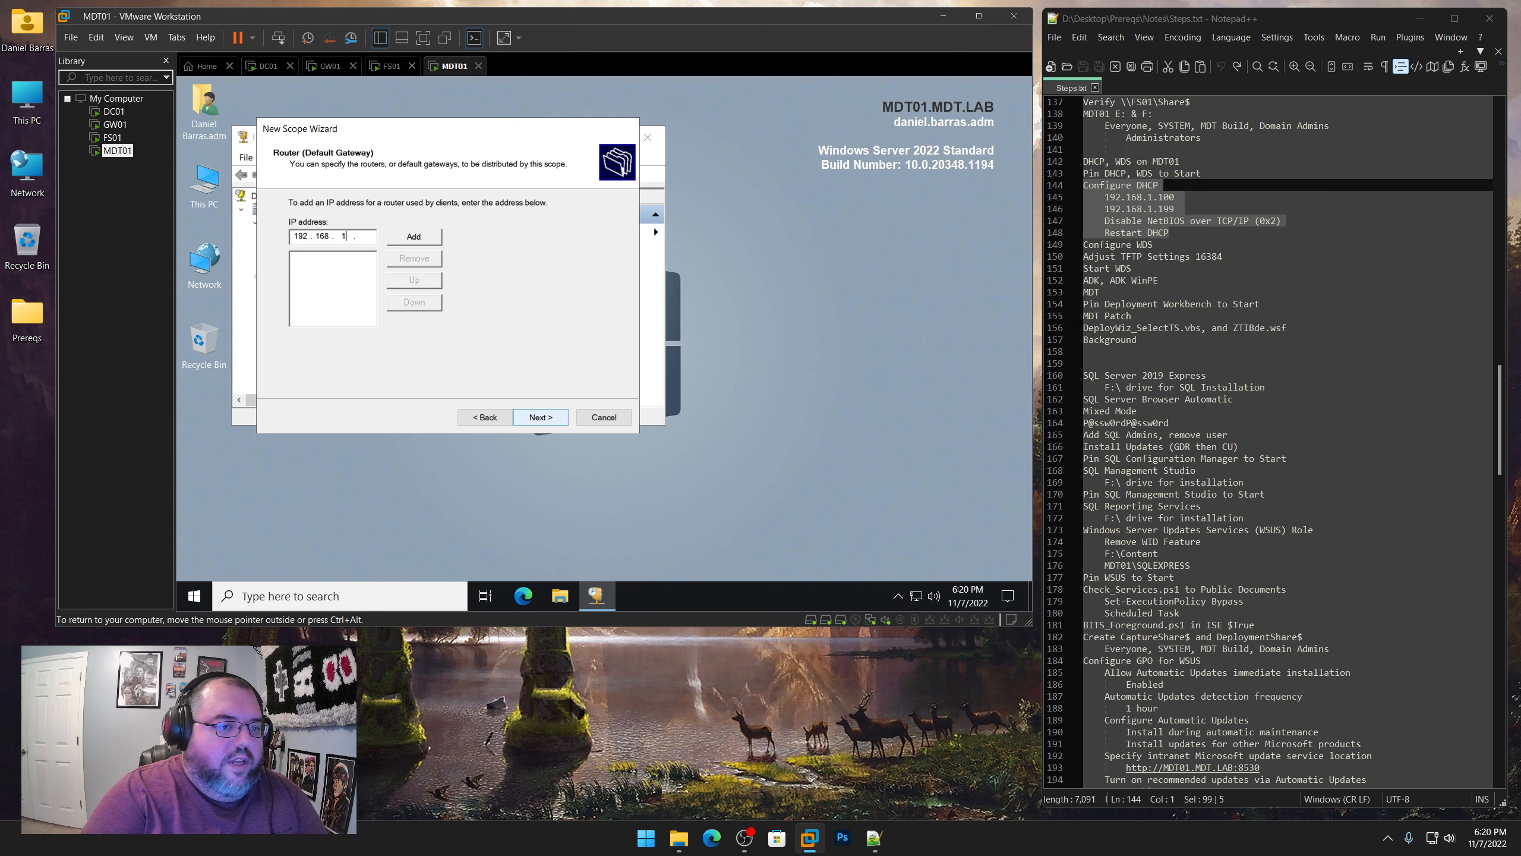
pyautogui.write('168.1.1')
pyautogui.press('Return')
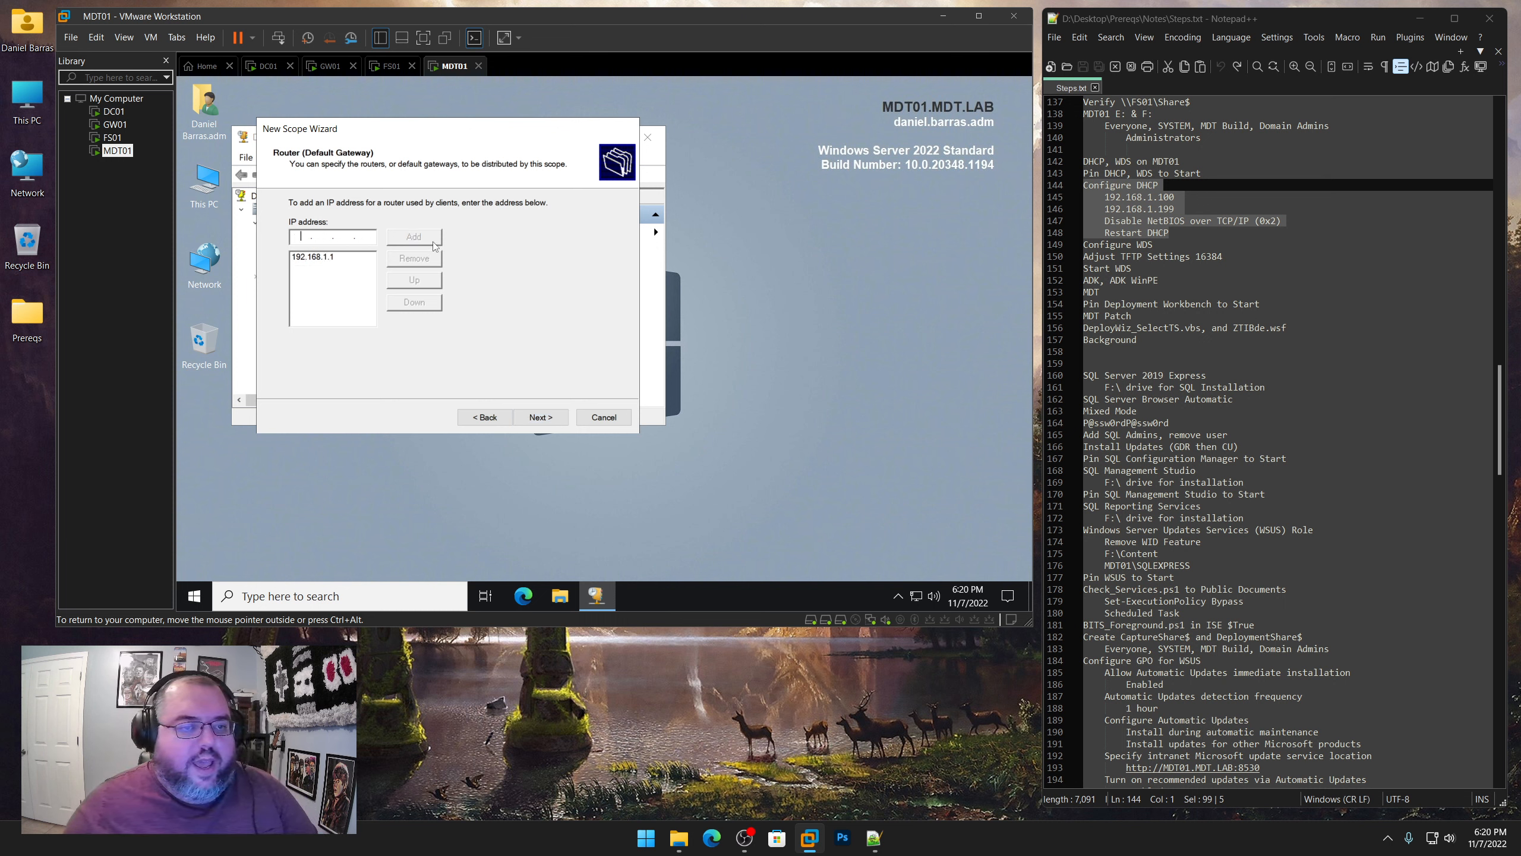
pyautogui.click(547, 417)
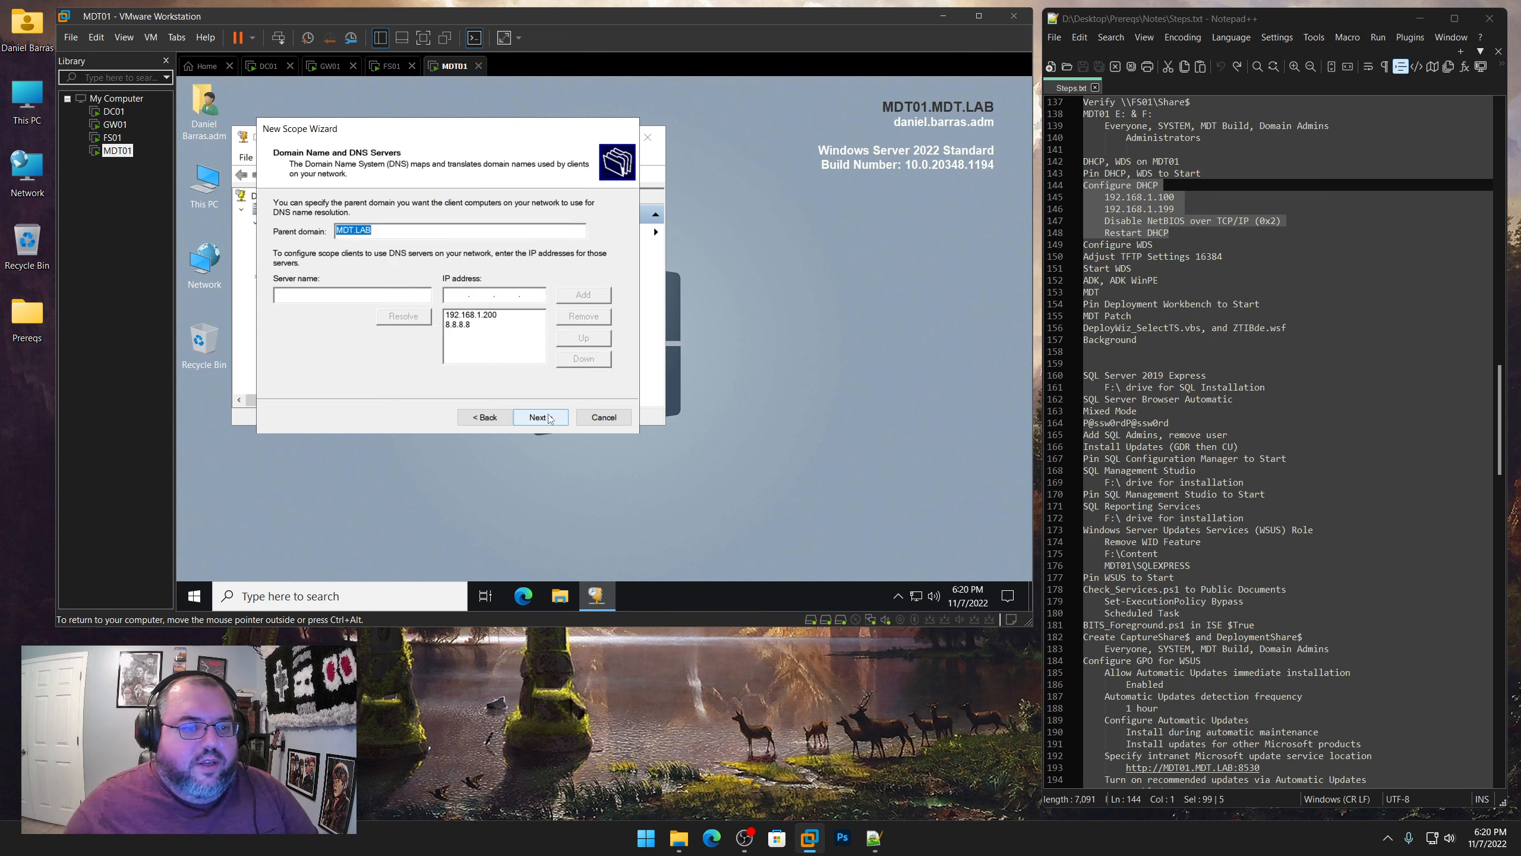
# Accept the prefilled domain, DNS and WINS settings and finish the scope wizard with the scope activated now
pyautogui.click(540, 417)
pyautogui.click(541, 417)
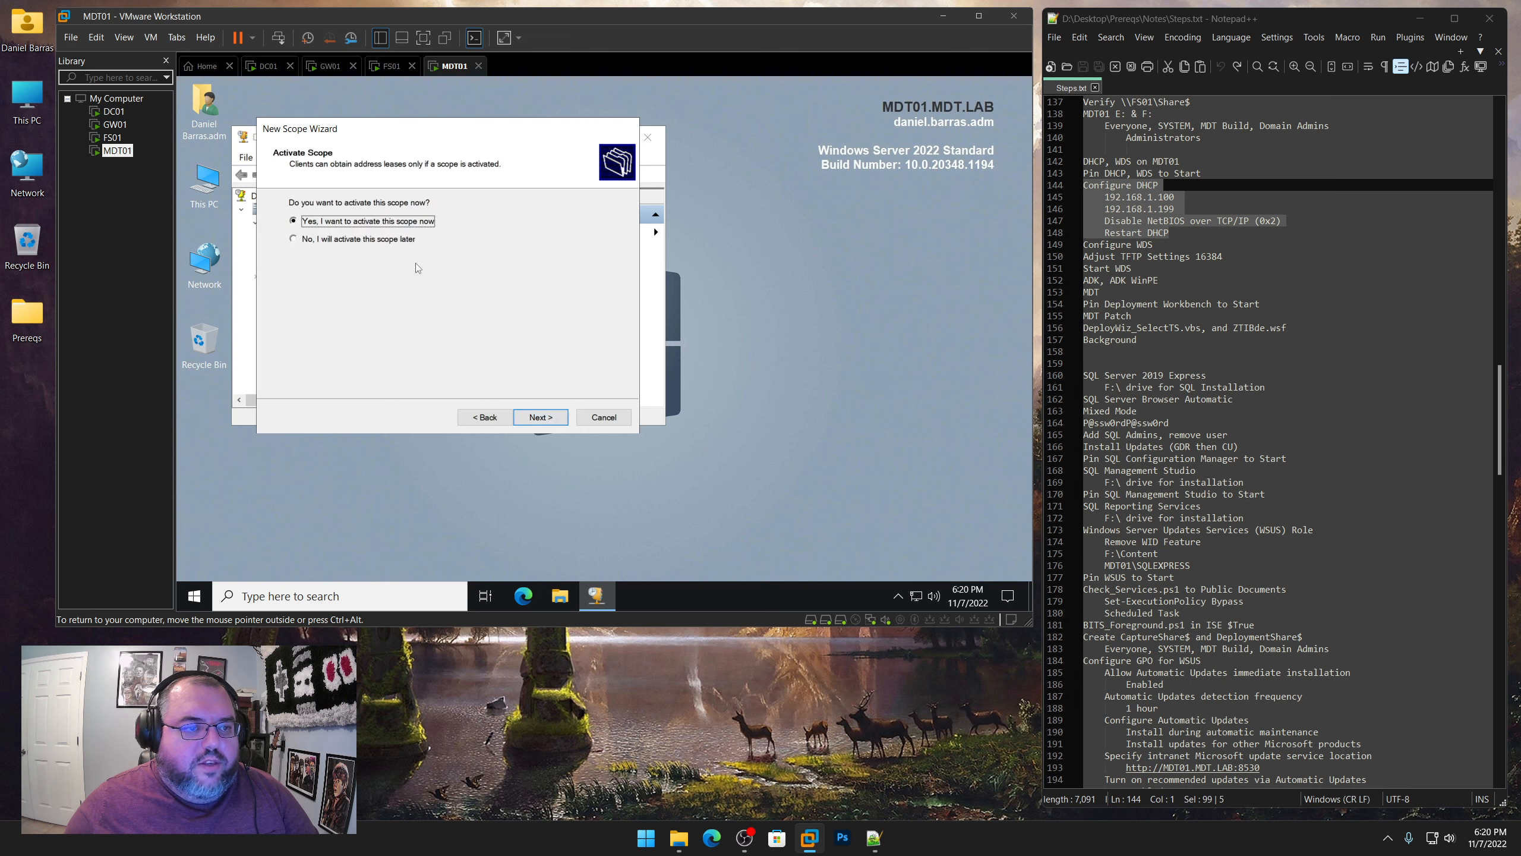
pyautogui.click(549, 417)
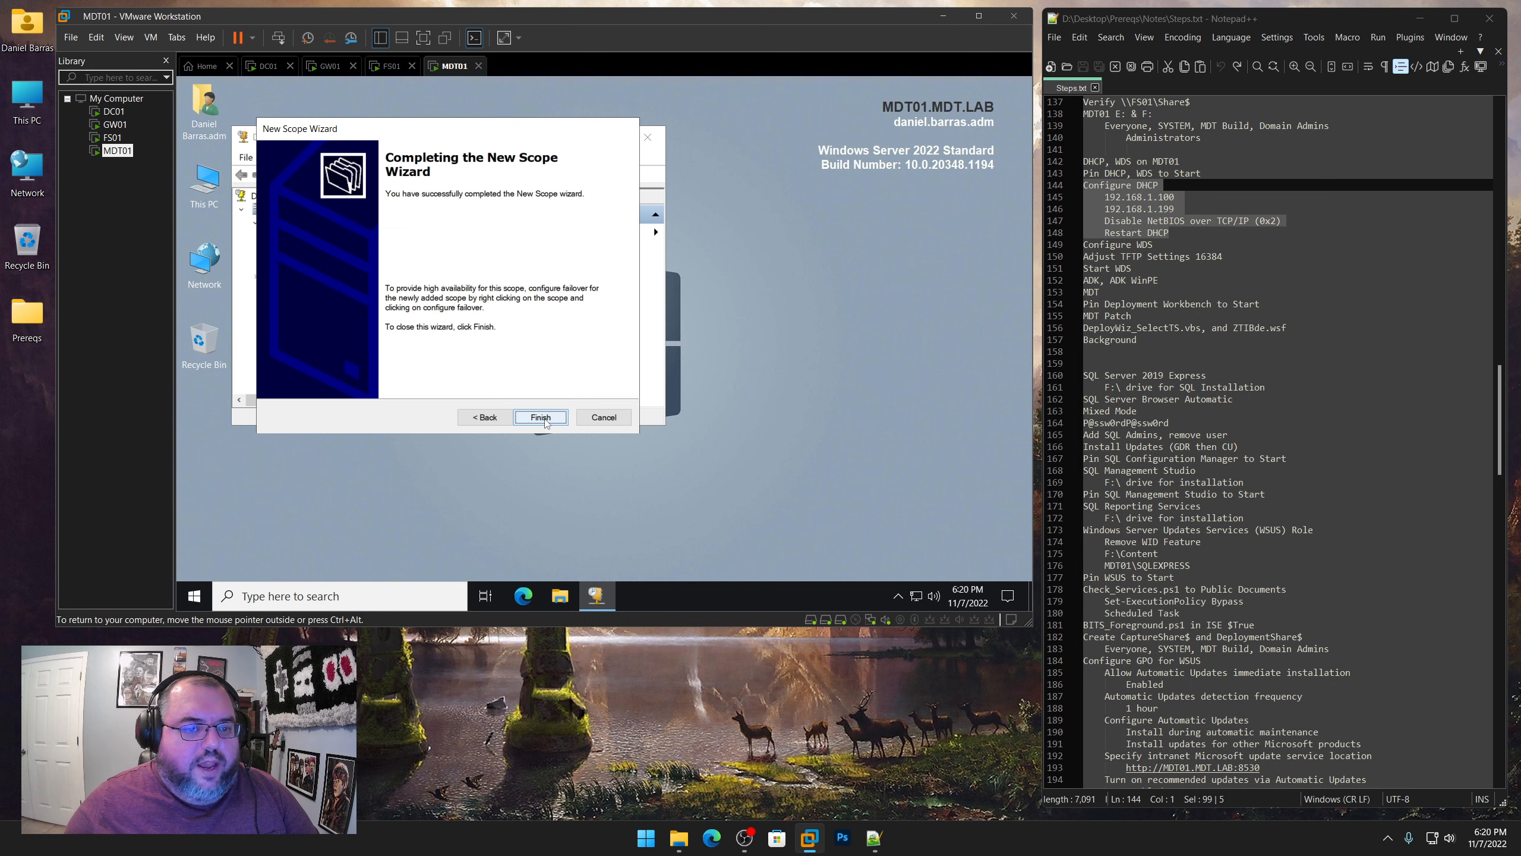
pyautogui.click(548, 417)
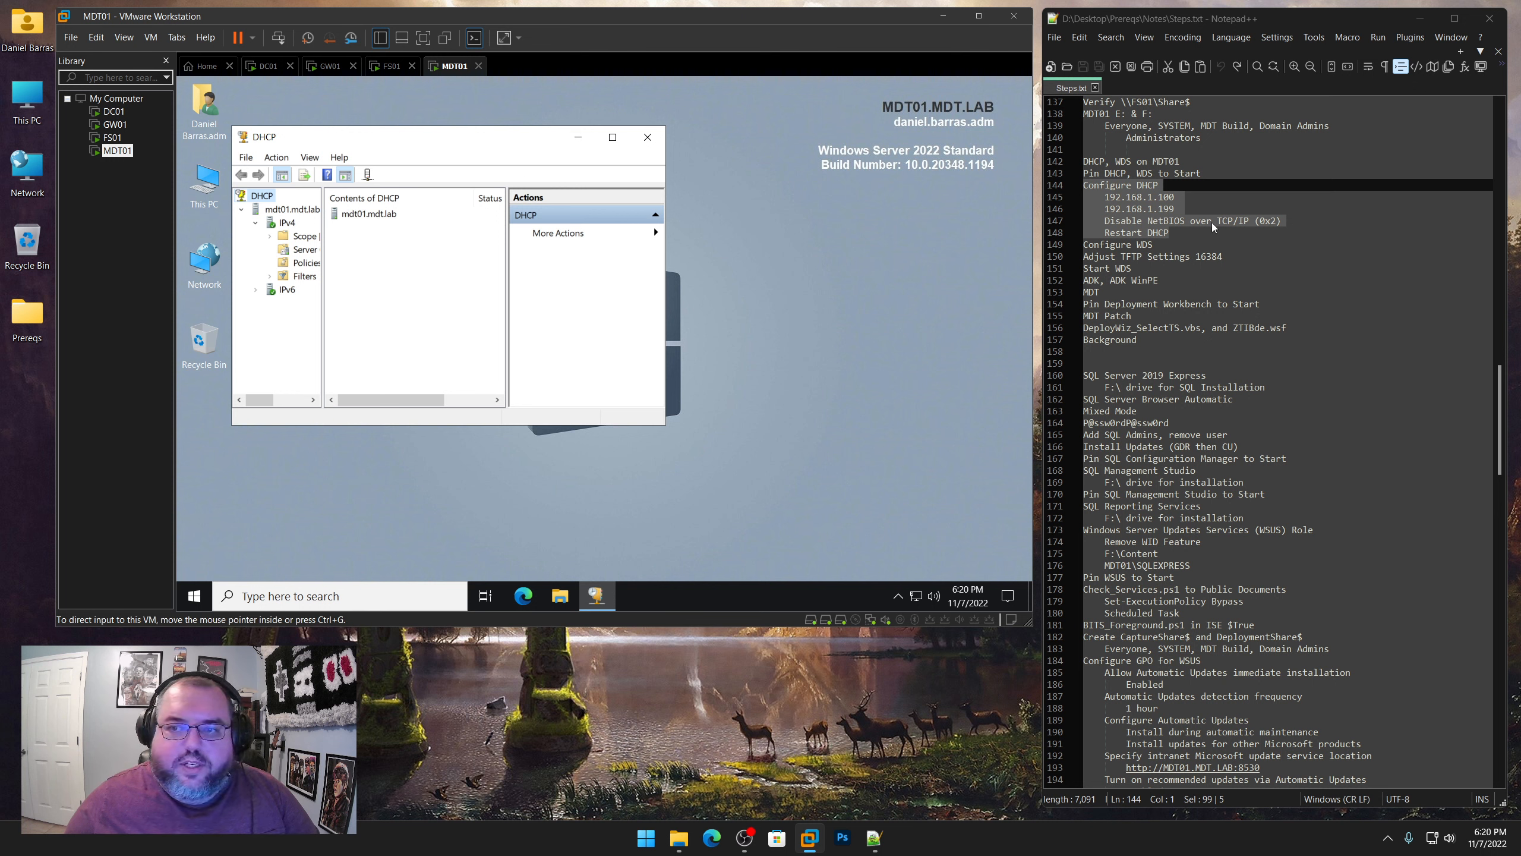
# Enable the Microsoft Windows 2000 server option 001 Microsoft Disable Netbios Option with the value 0x2
pyautogui.click(296, 250)
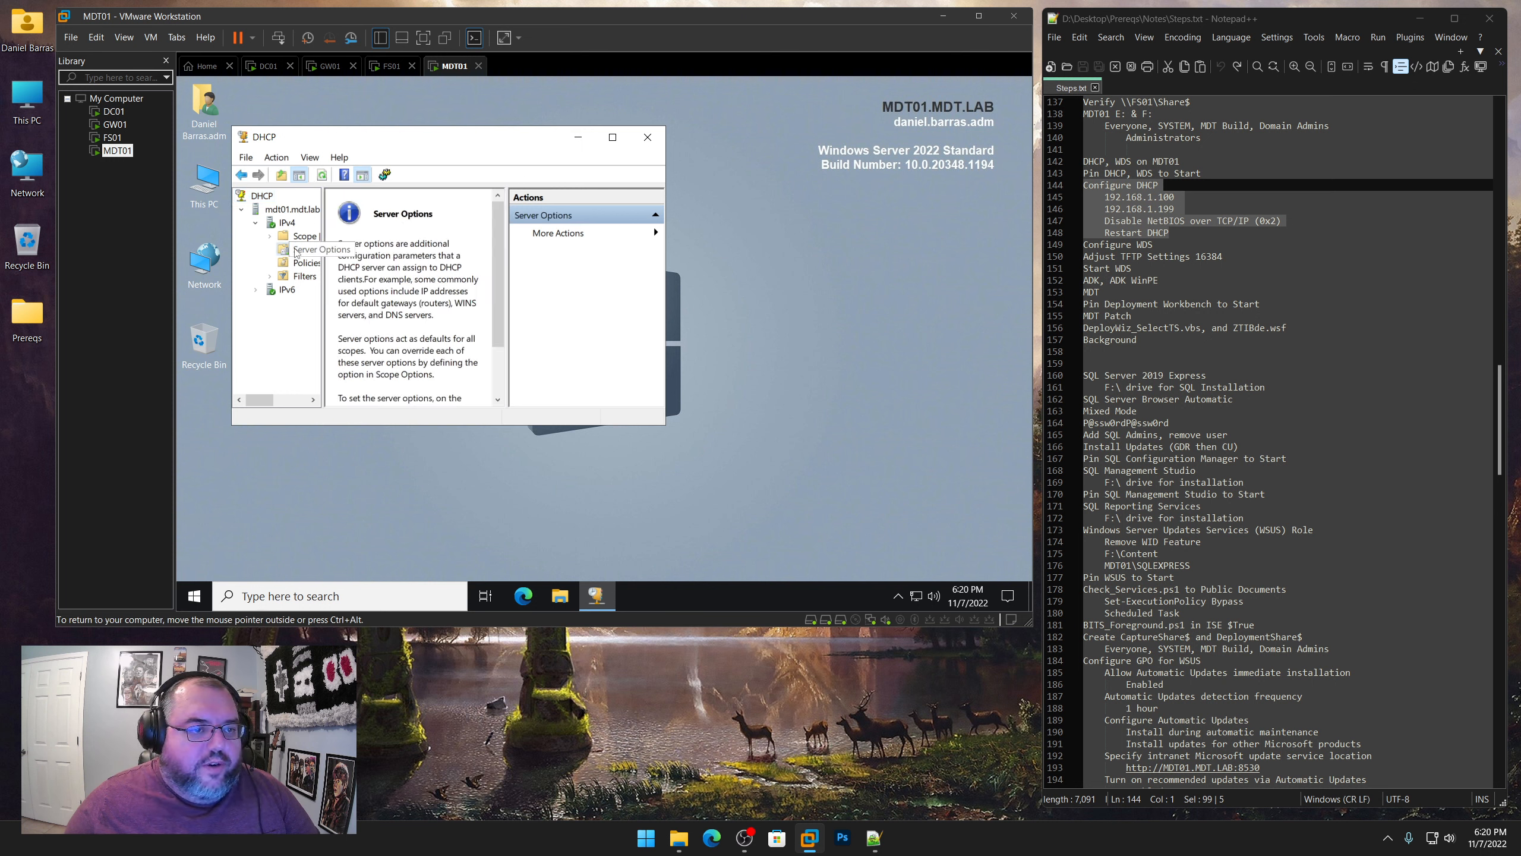
pyautogui.rightClick(295, 251)
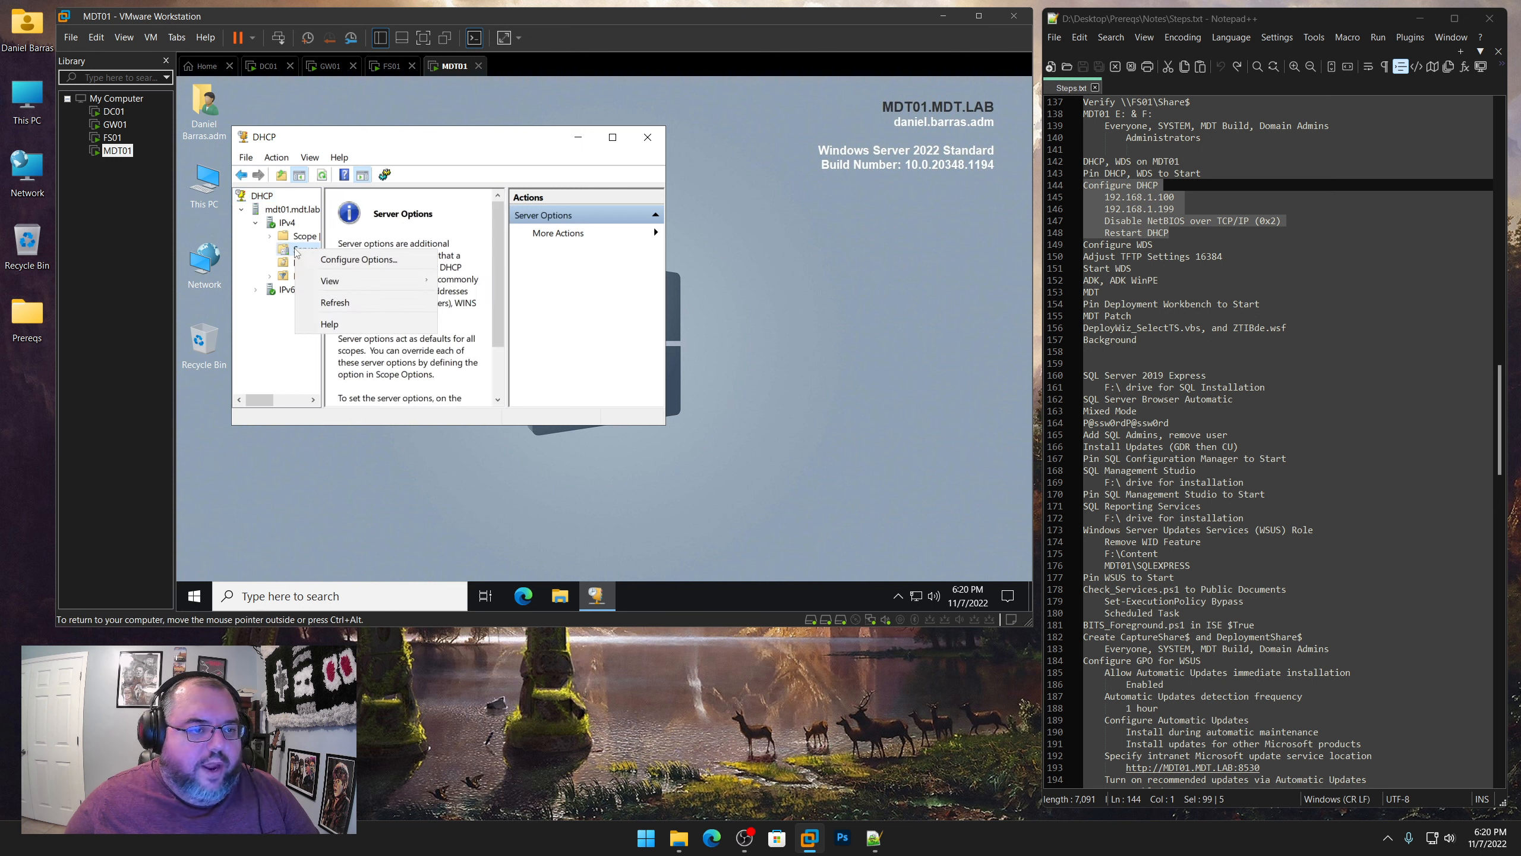
pyautogui.click(333, 261)
pyautogui.click(365, 143)
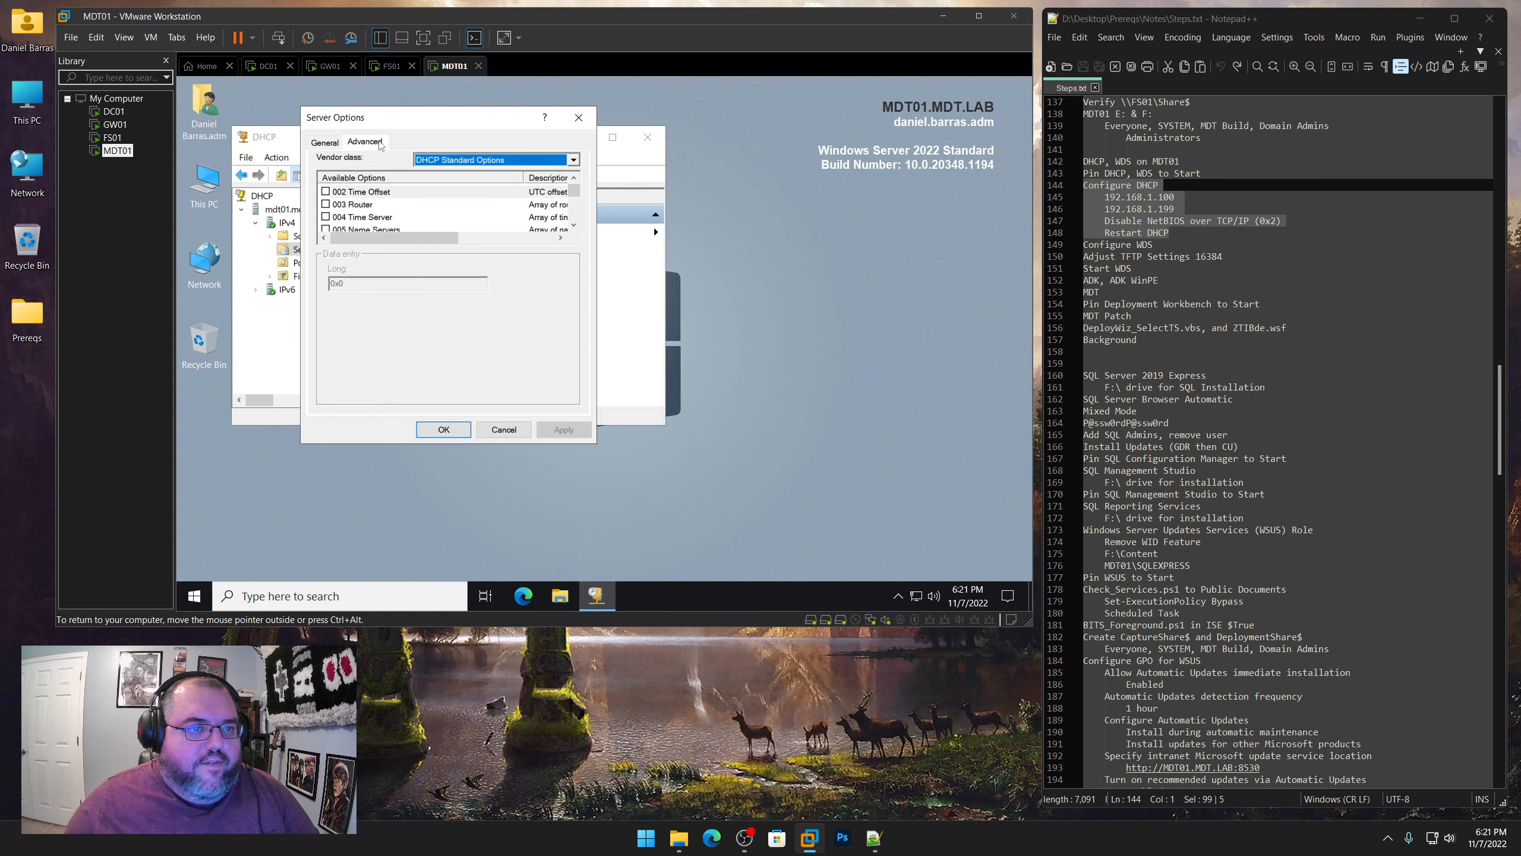
pyautogui.click(462, 161)
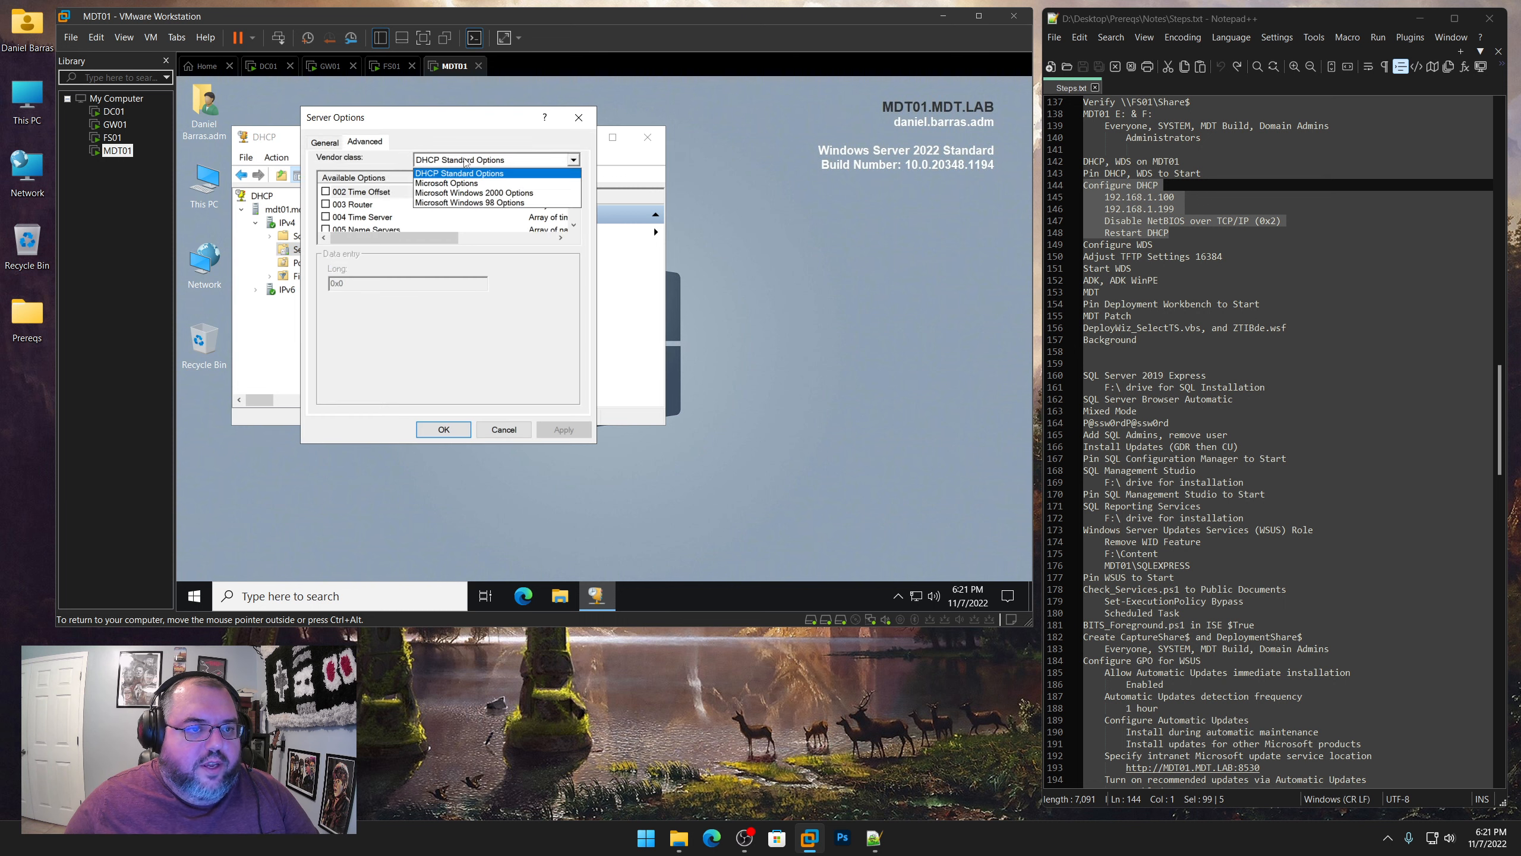
pyautogui.click(474, 193)
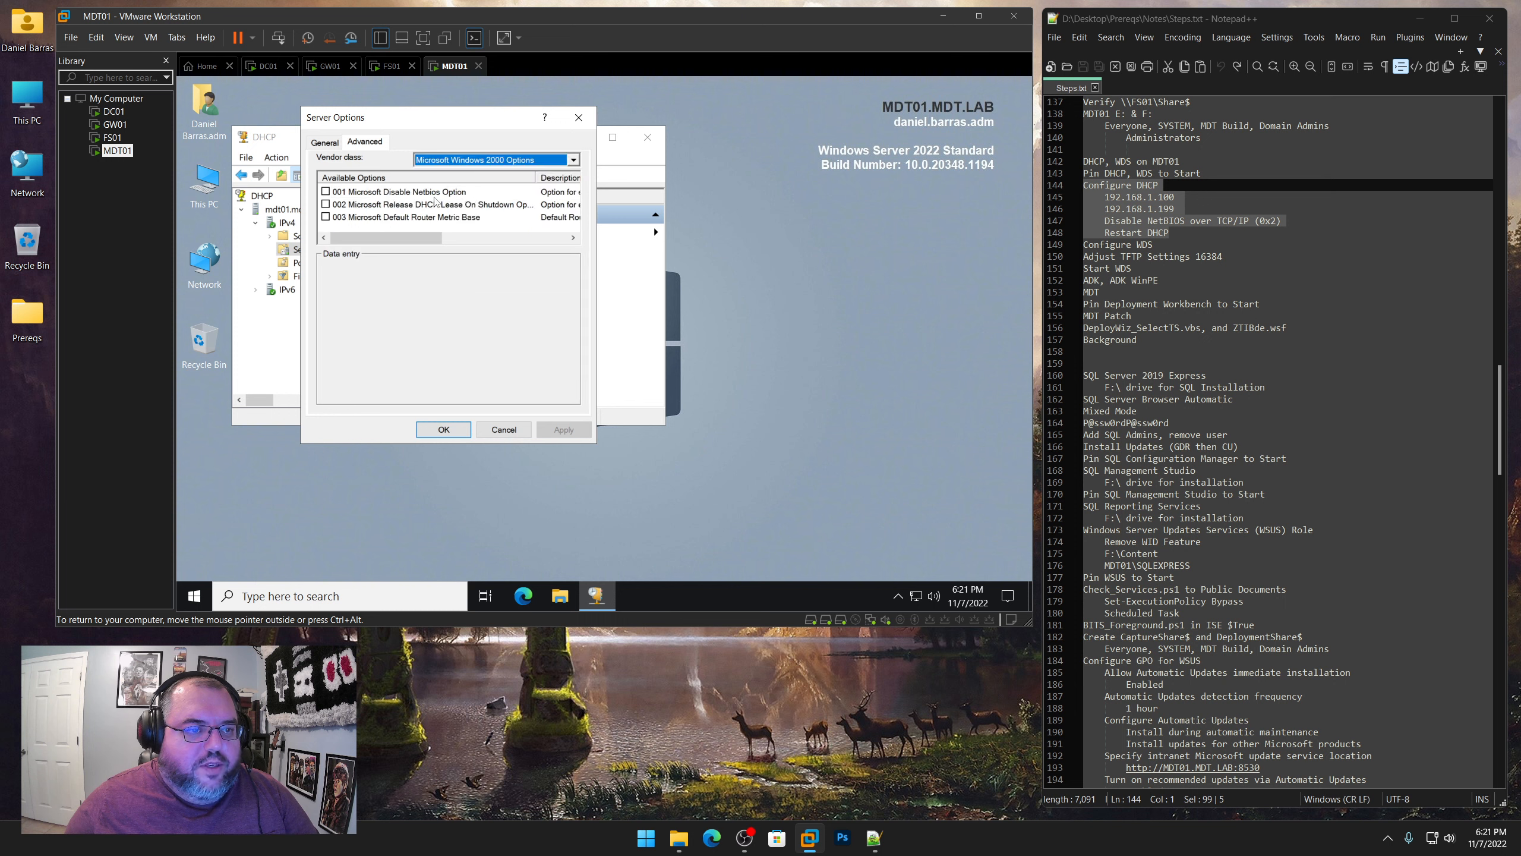
pyautogui.click(326, 192)
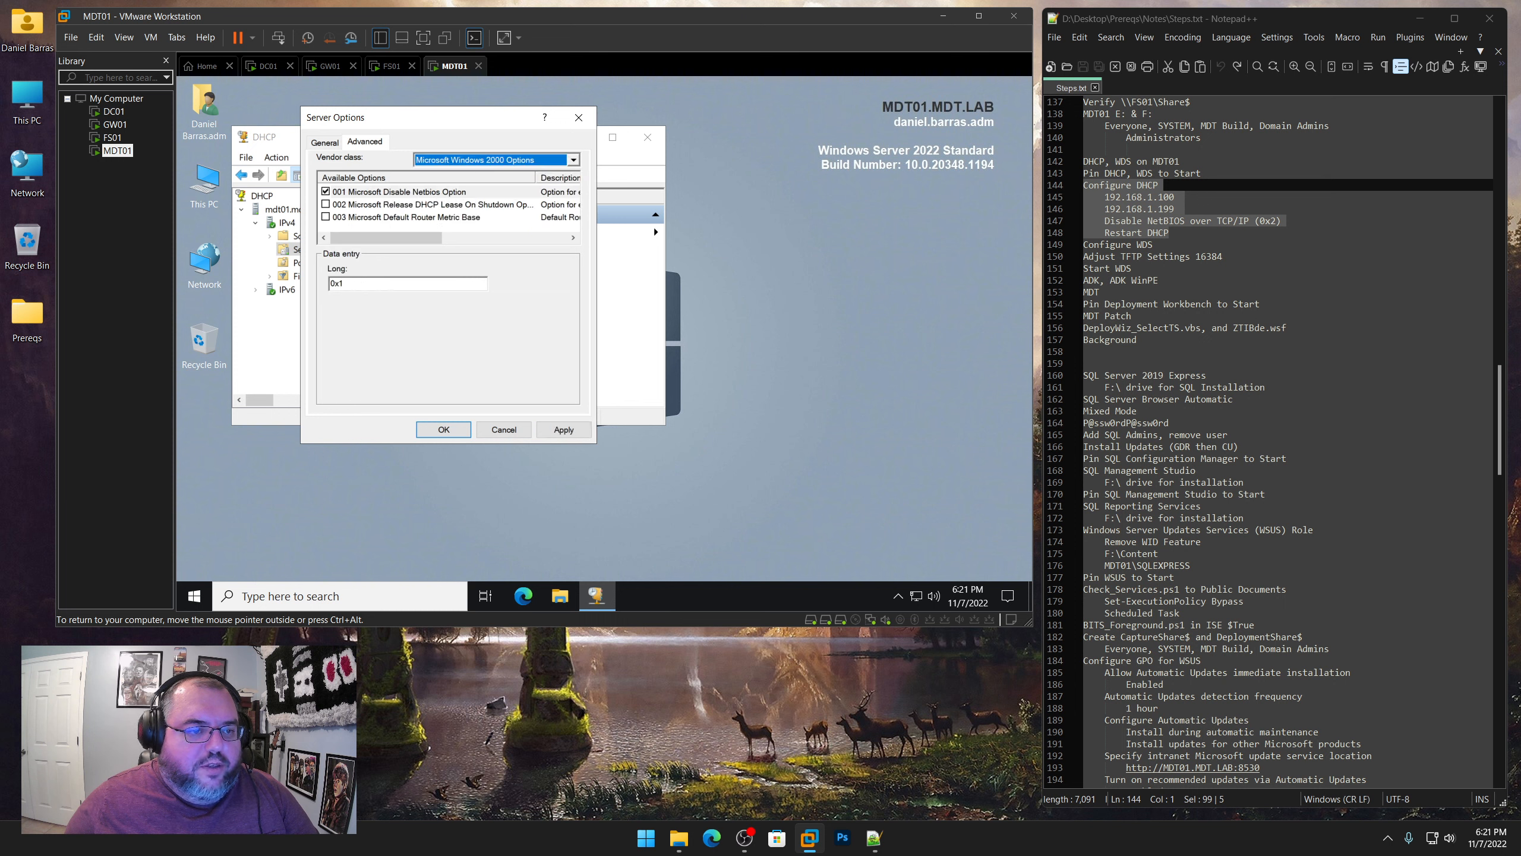
pyautogui.click(337, 283)
pyautogui.write('2')
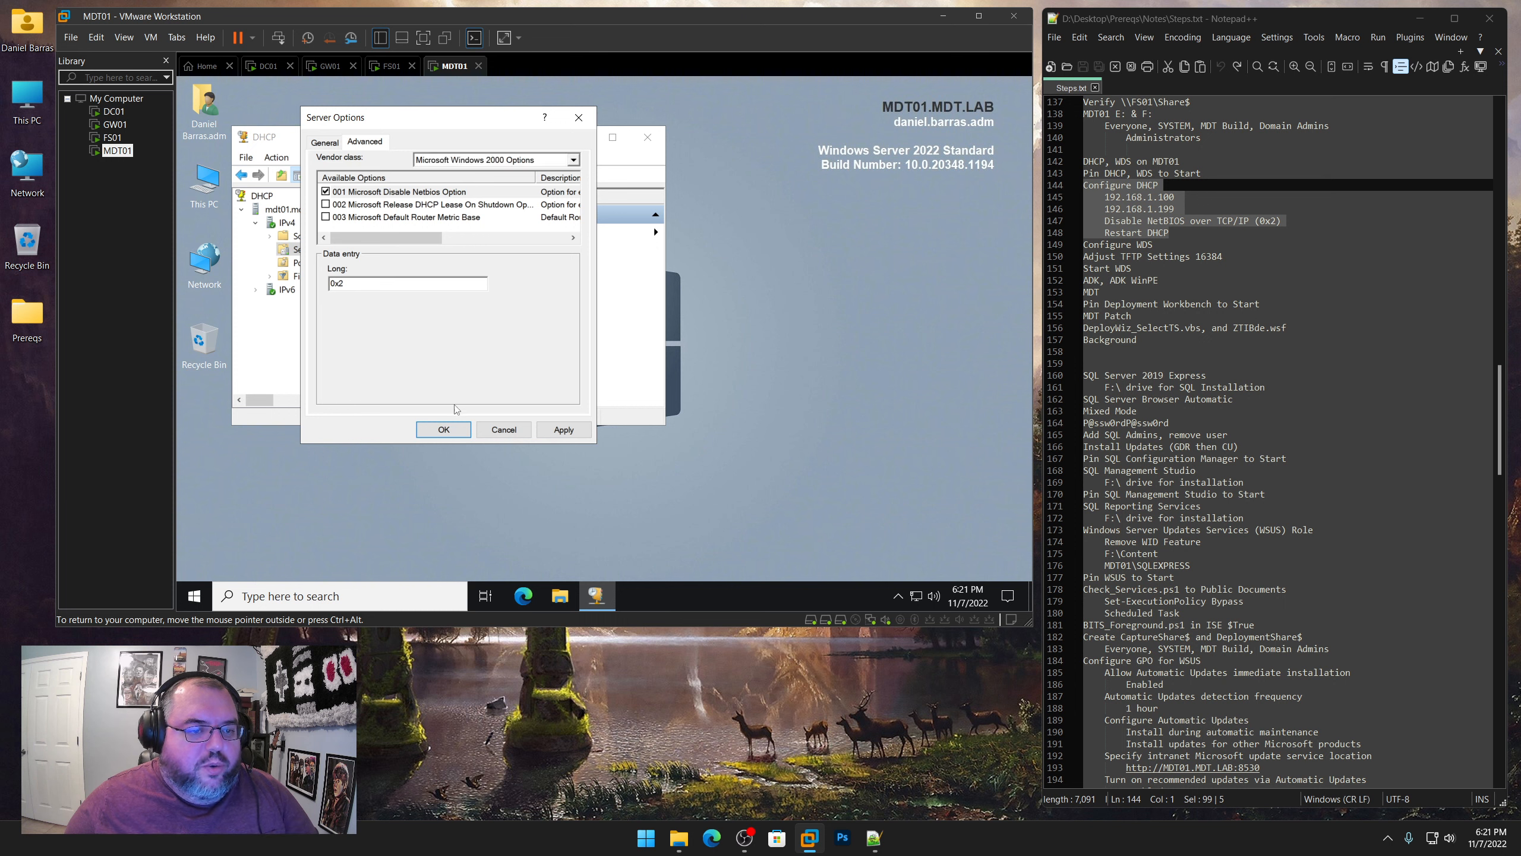
pyautogui.click(444, 429)
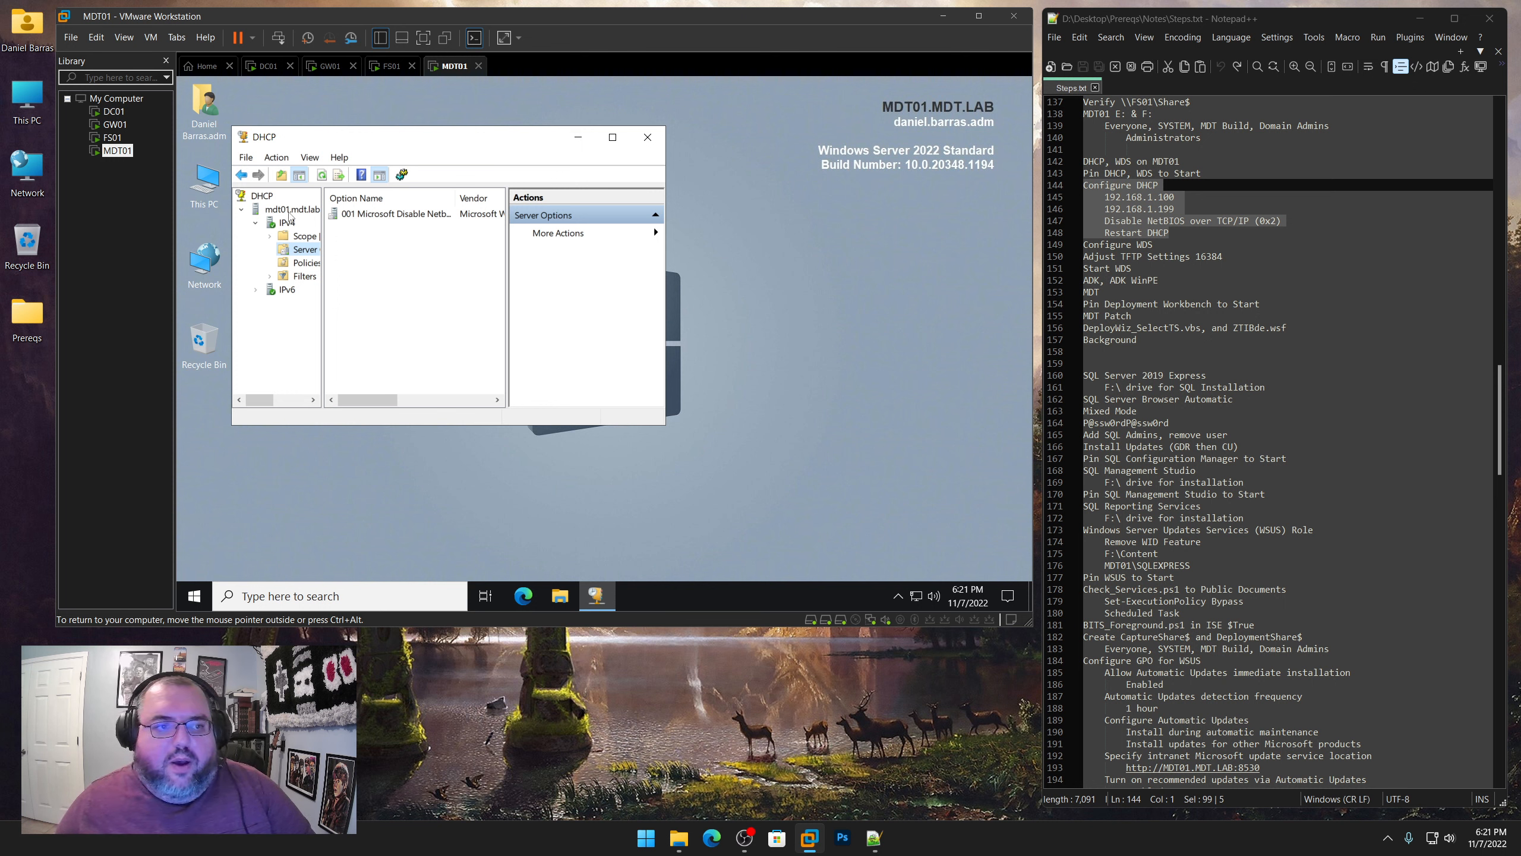
# Highlight the "Restart DHCP" note and restart the DHCP service on mdt01.mdt.lab, closing the DHCP console when done
pyautogui.moveTo(1174, 234); pyautogui.dragTo(1105, 233)
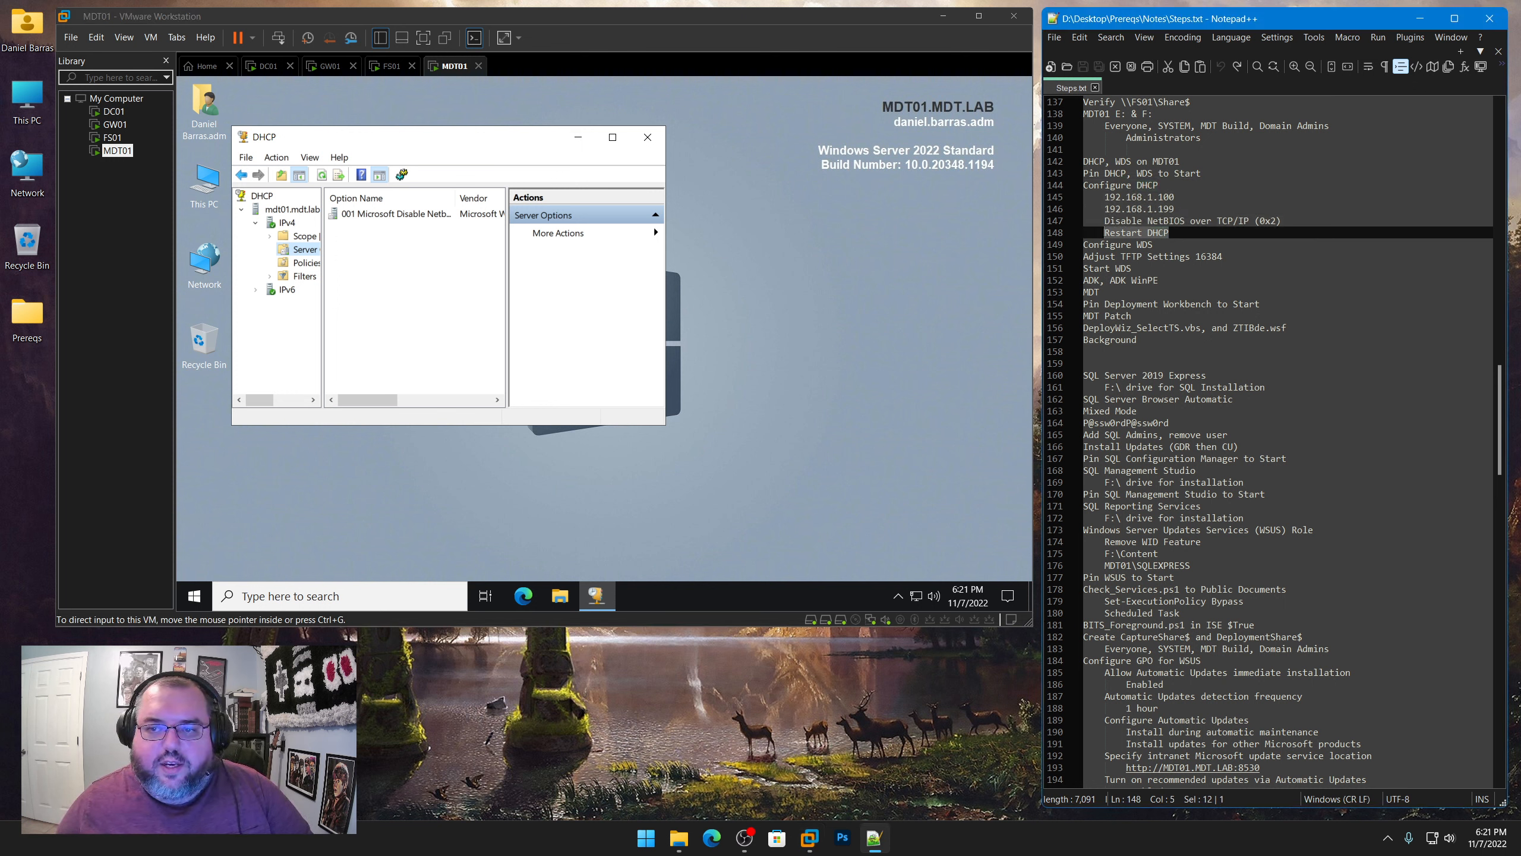
pyautogui.rightClick(293, 210)
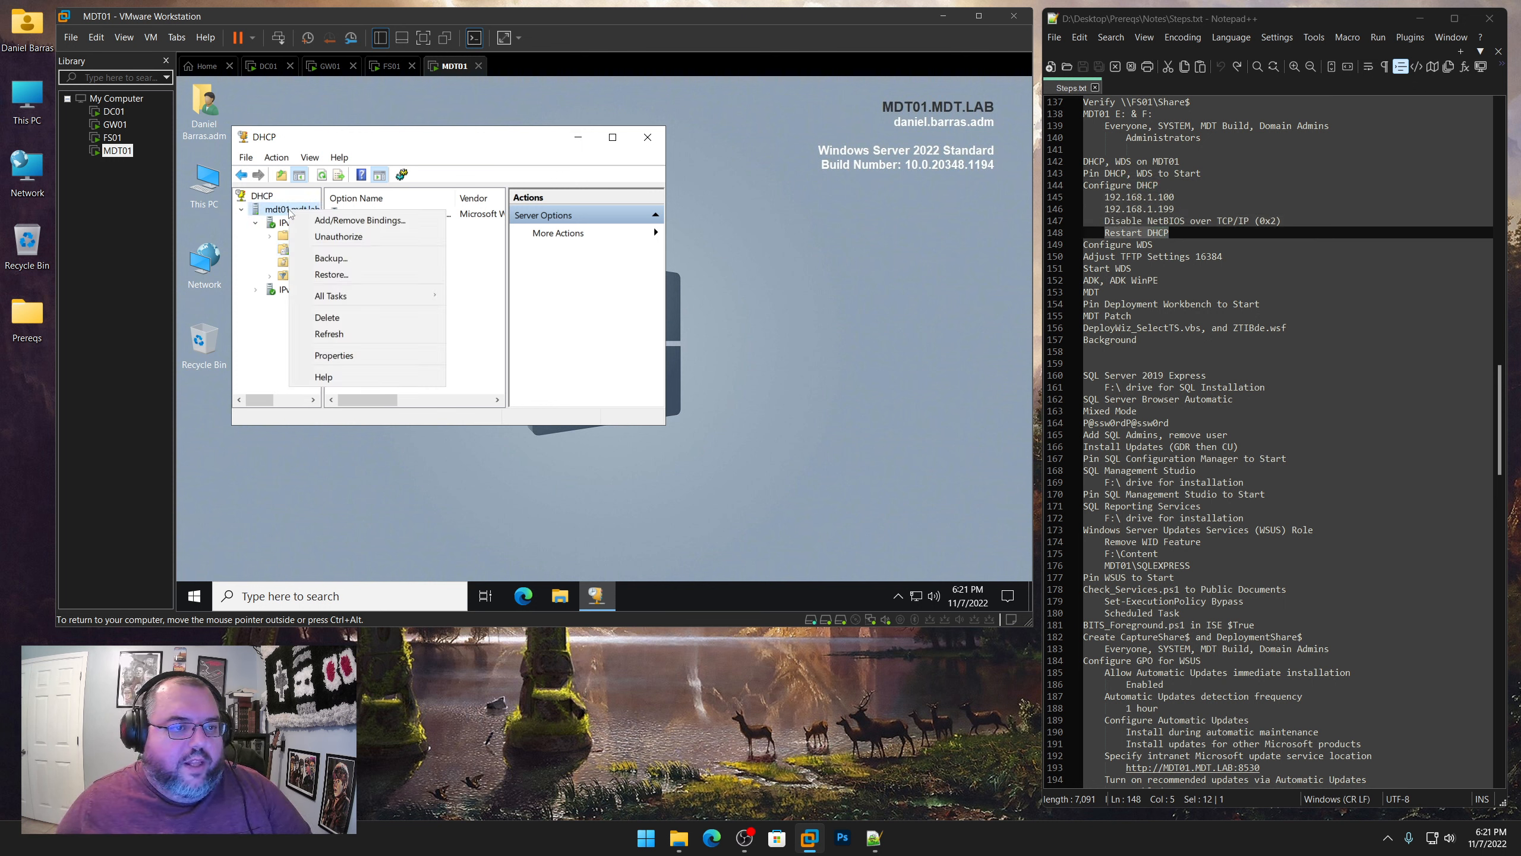
pyautogui.moveTo(330, 296)
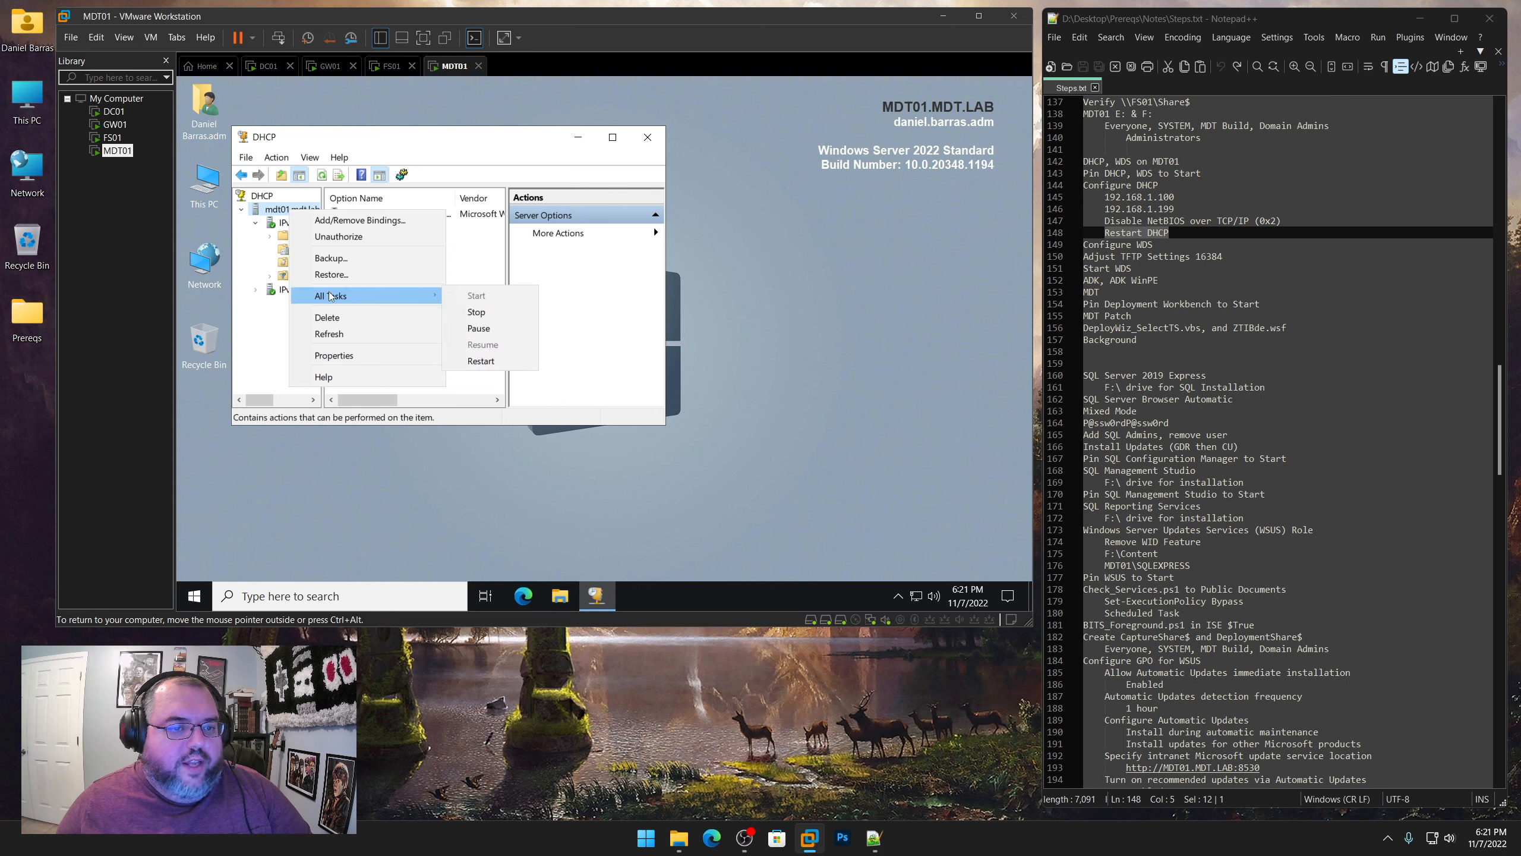
pyautogui.click(483, 362)
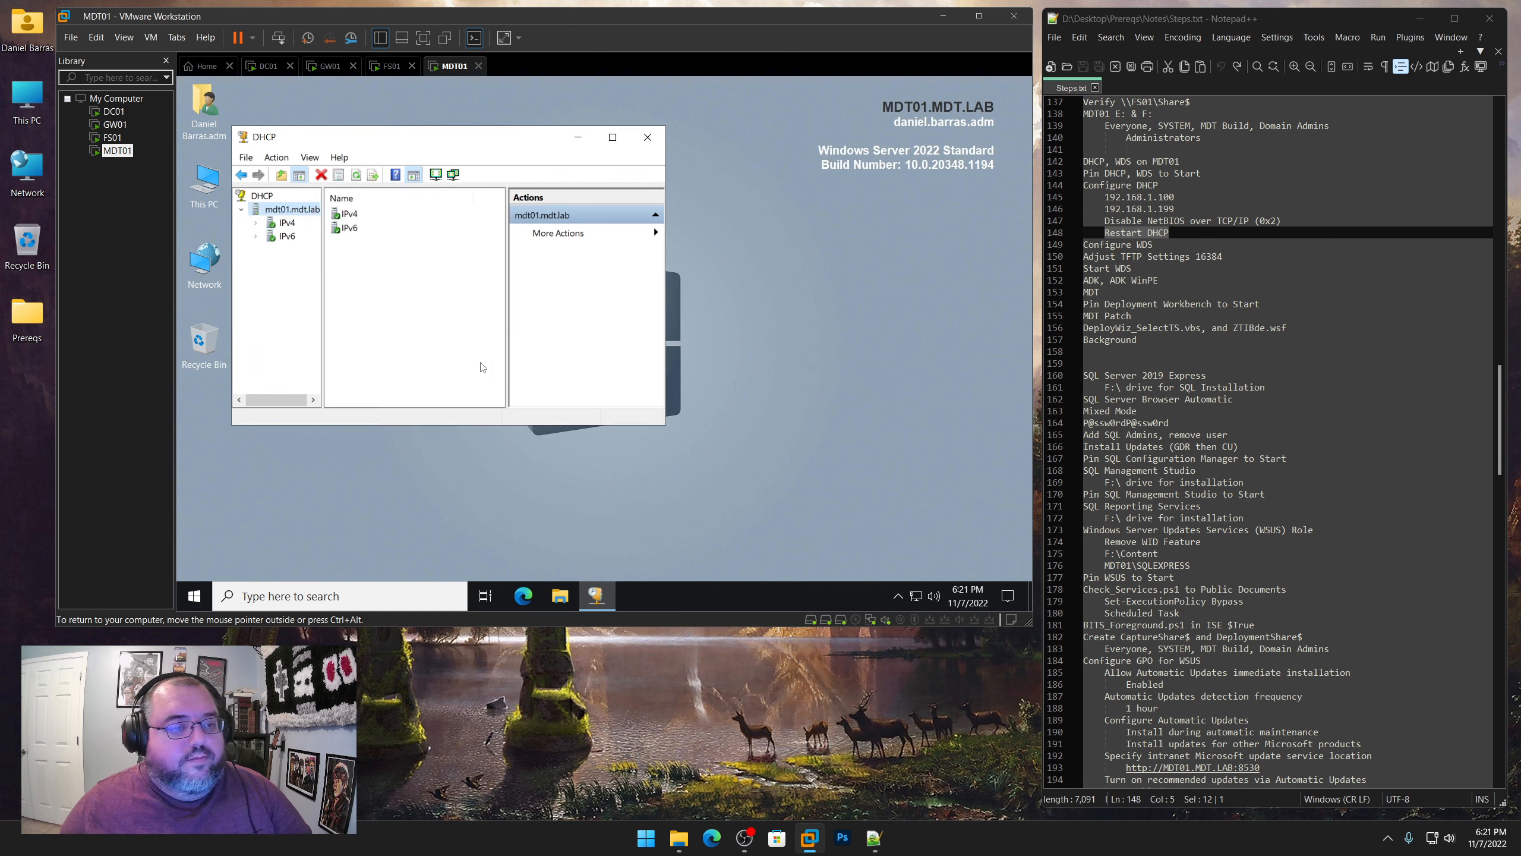
pyautogui.click(647, 137)
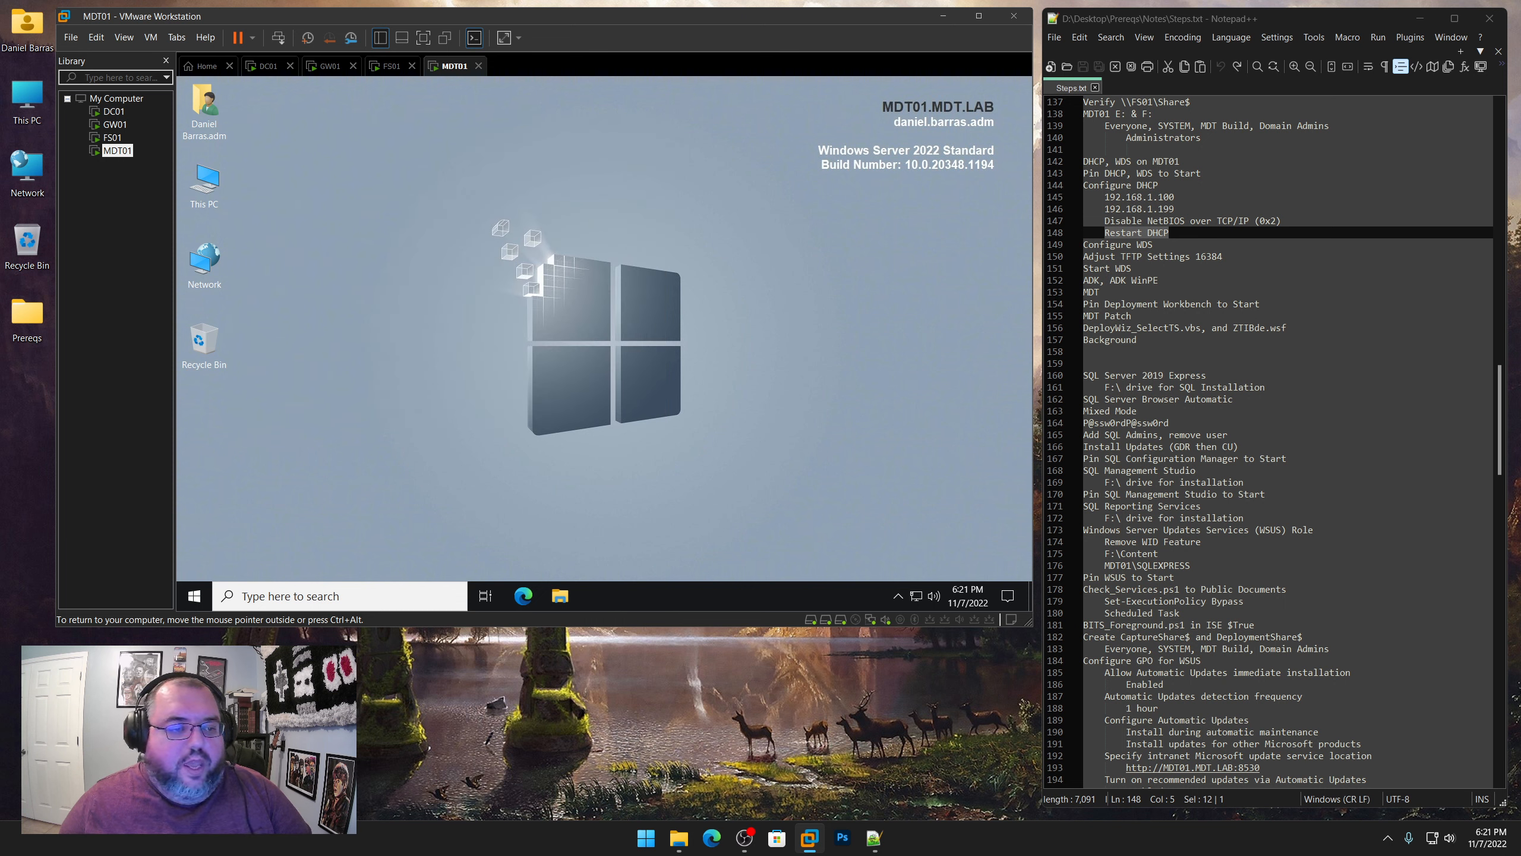
# Highlight the "Configure WDS" note and expand the Servers node in the pinned Windows Deployment Services console
pyautogui.click(206, 601)
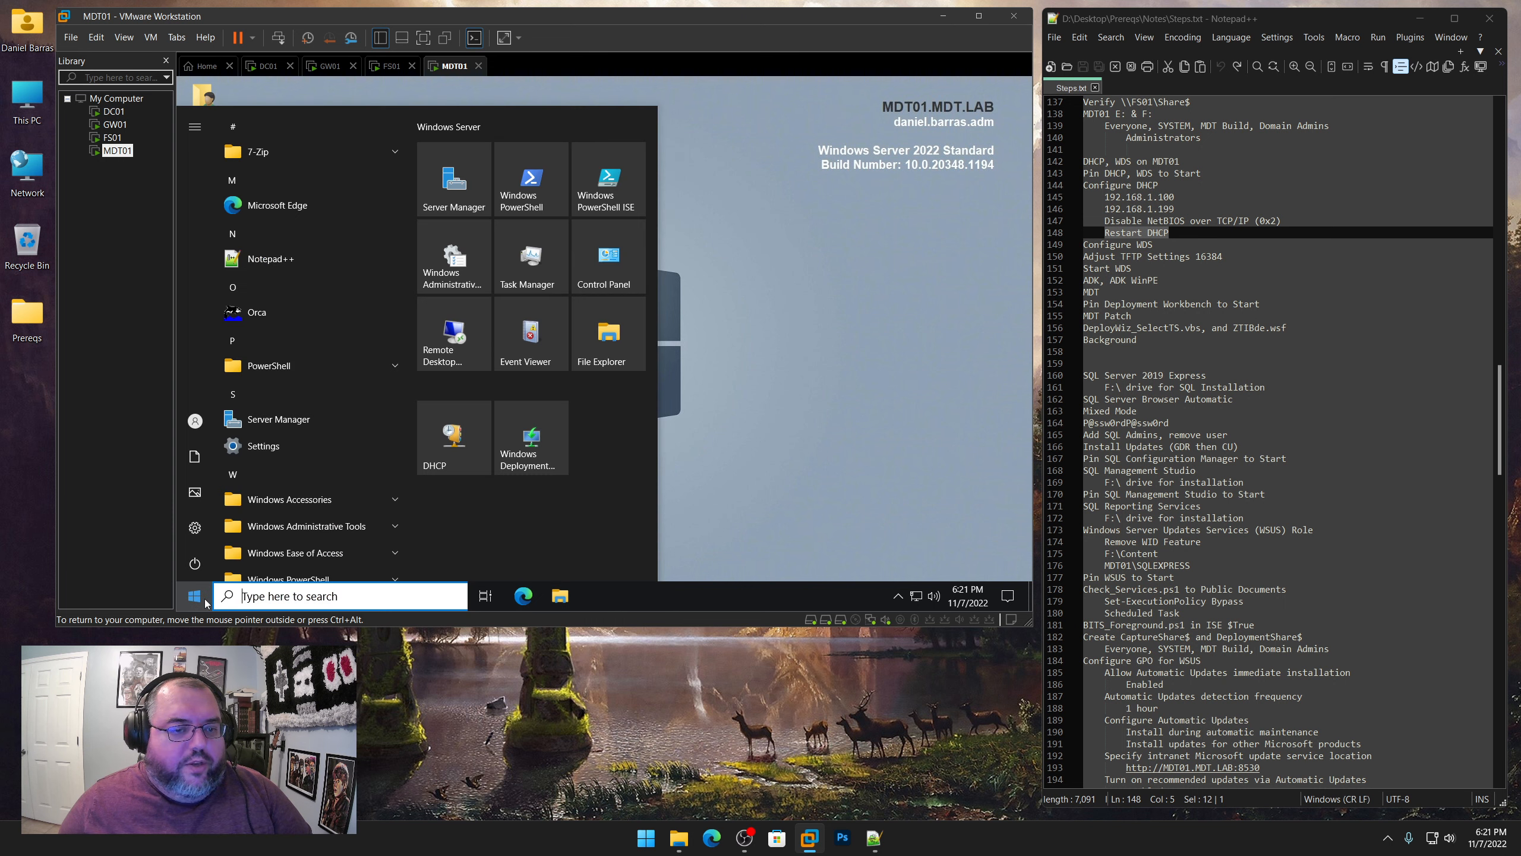
pyautogui.click(520, 457)
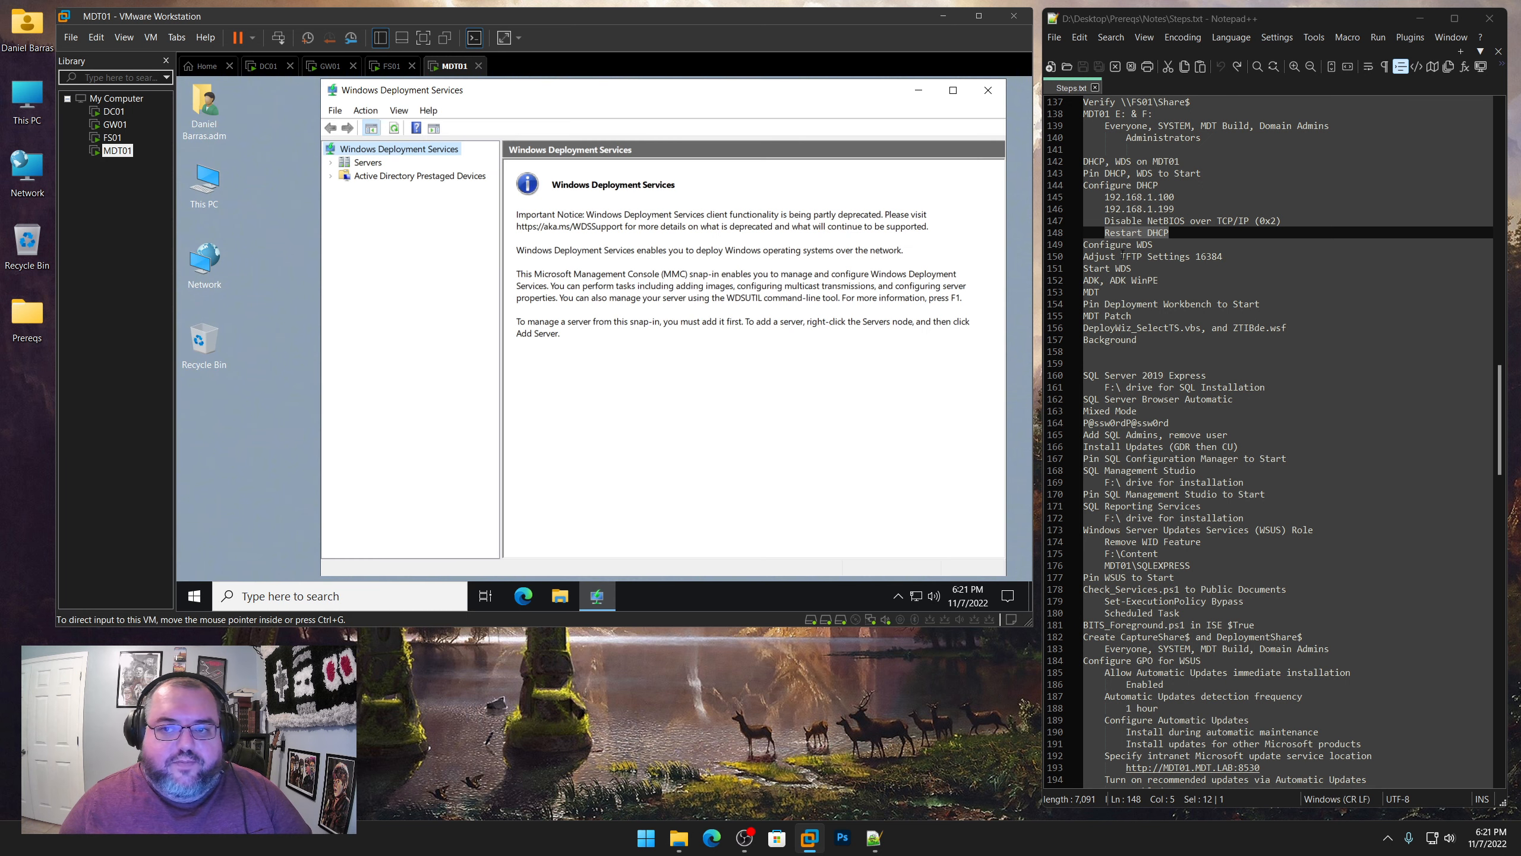
pyautogui.moveTo(1152, 244); pyautogui.dragTo(1083, 244)
pyautogui.click(331, 168)
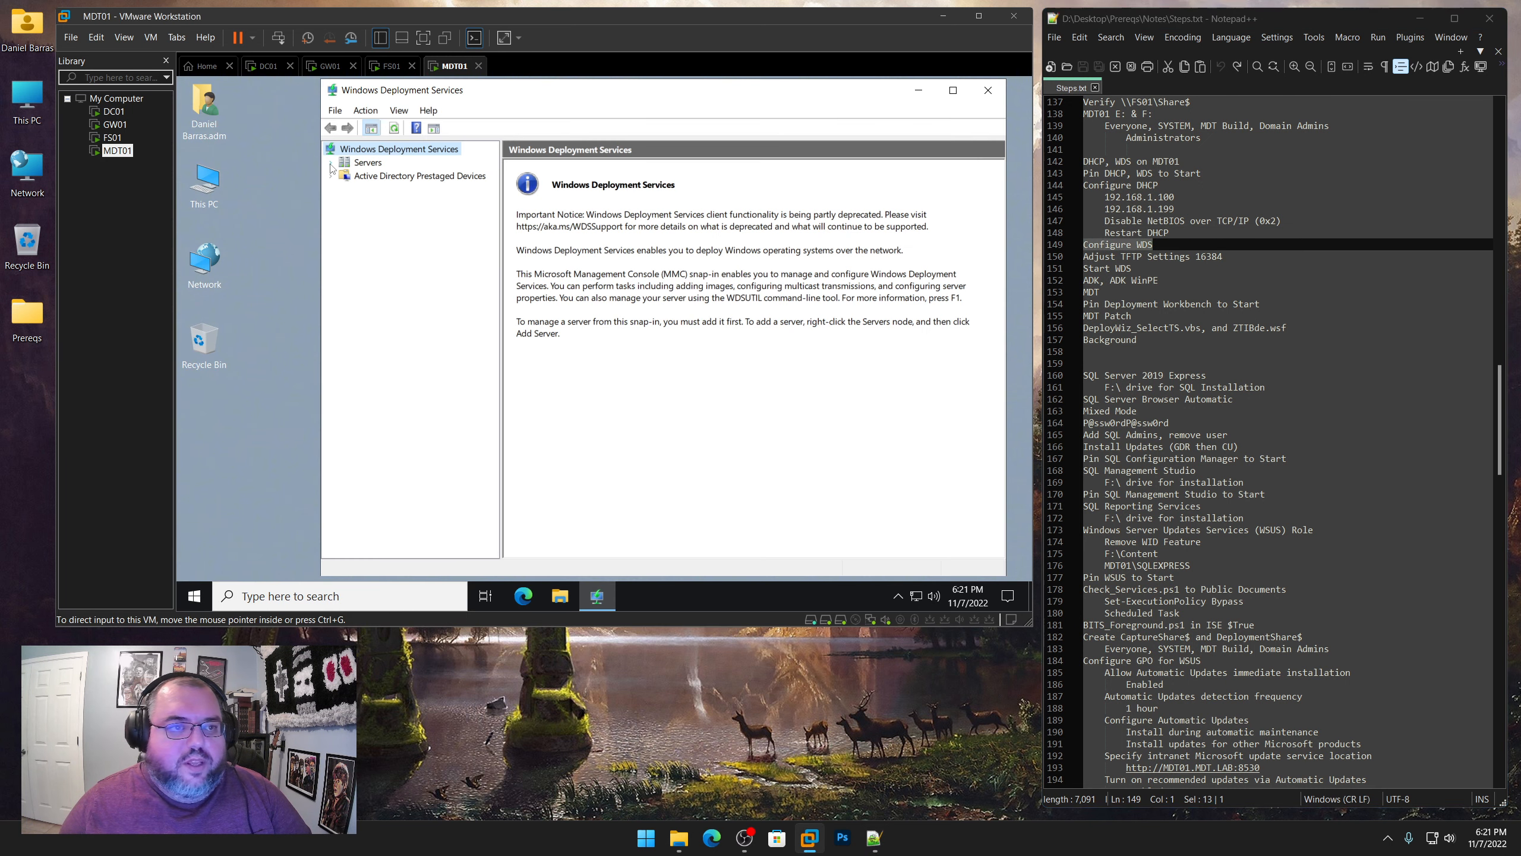
# Start configuring the MDT01.MDT.LAB server in WDS, integrated with Active Directory and with E:\RemoteInstall as the remote installation folder
pyautogui.click(331, 162)
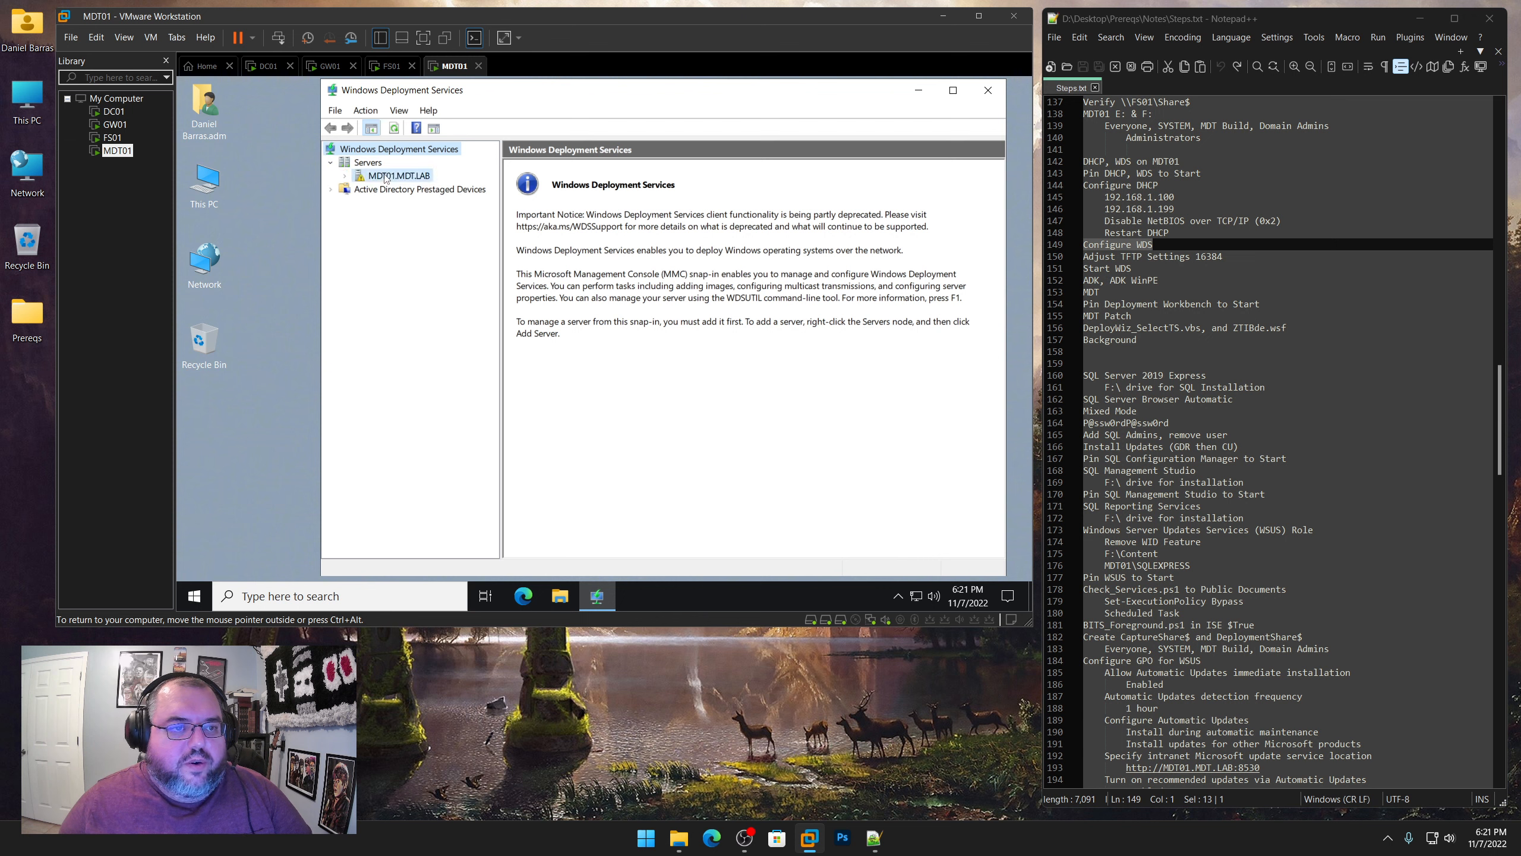
pyautogui.rightClick(385, 177)
pyautogui.click(421, 187)
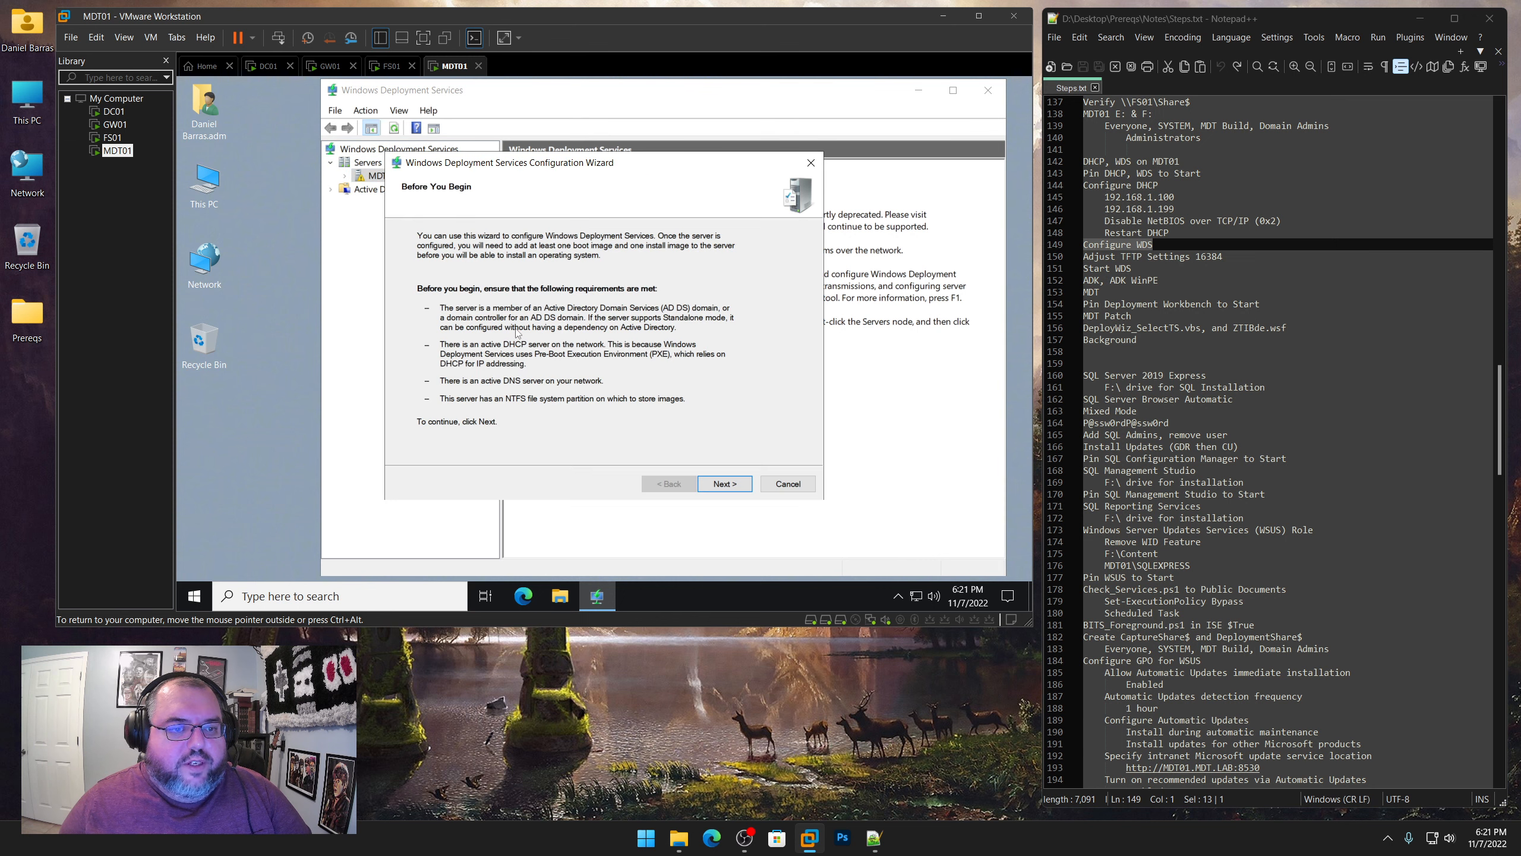
pyautogui.click(725, 484)
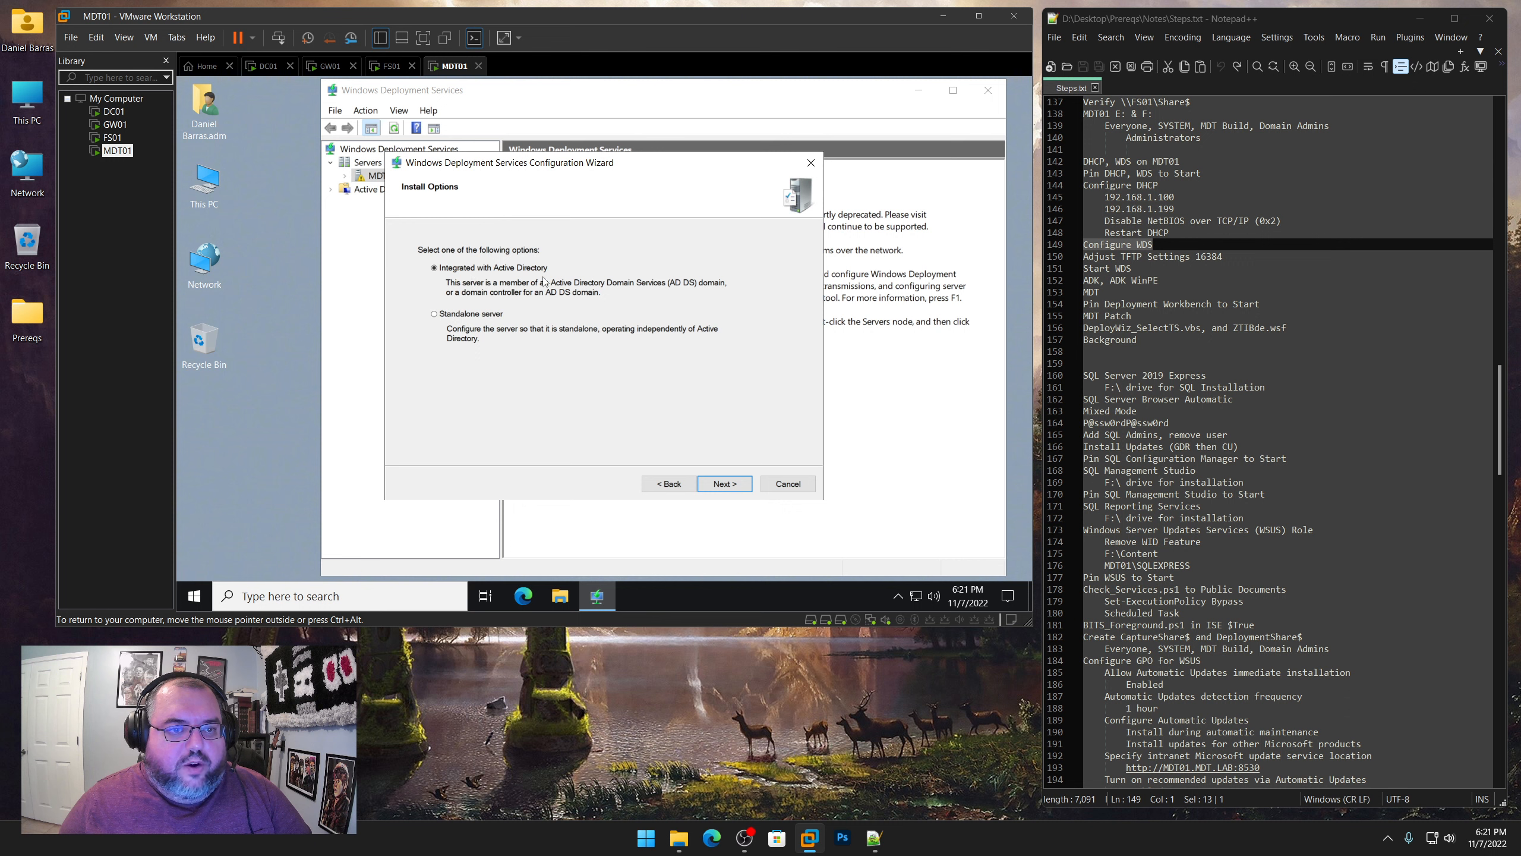
pyautogui.click(725, 484)
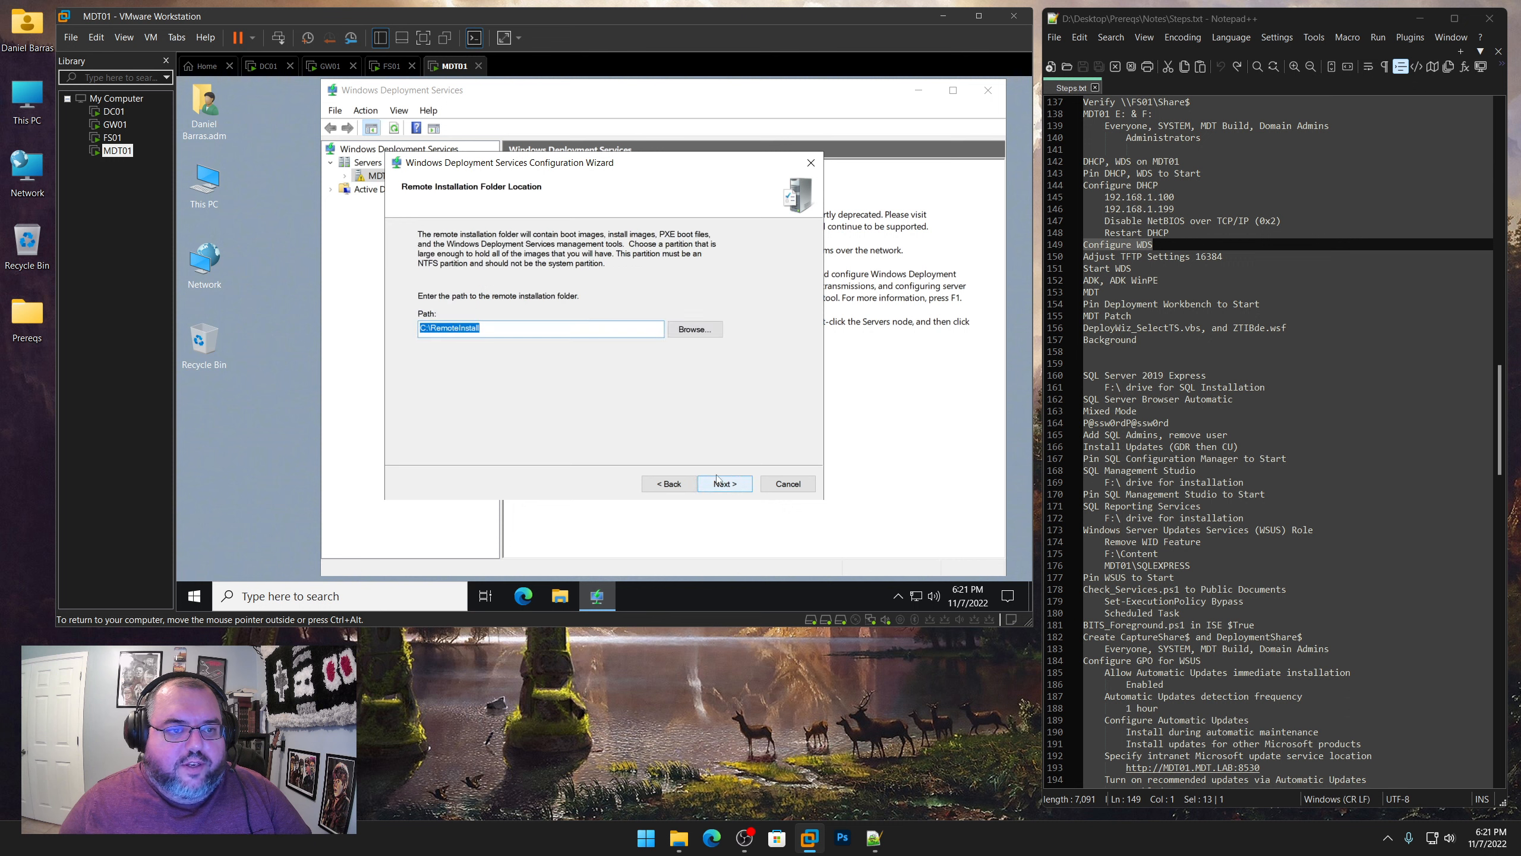
pyautogui.moveTo(426, 328); pyautogui.dragTo(403, 330)
pyautogui.write('E')
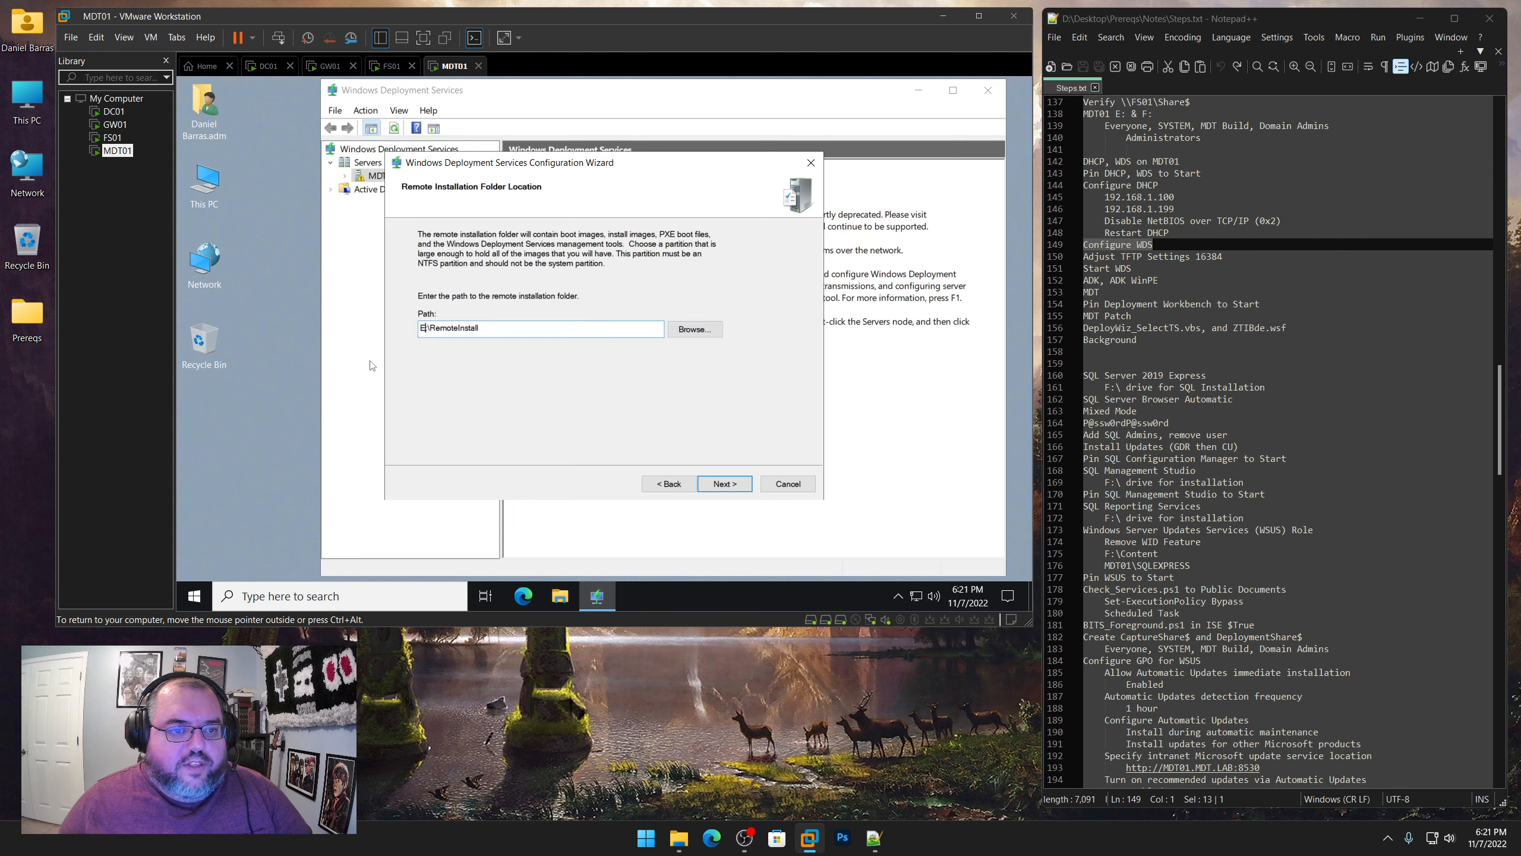
pyautogui.click(725, 483)
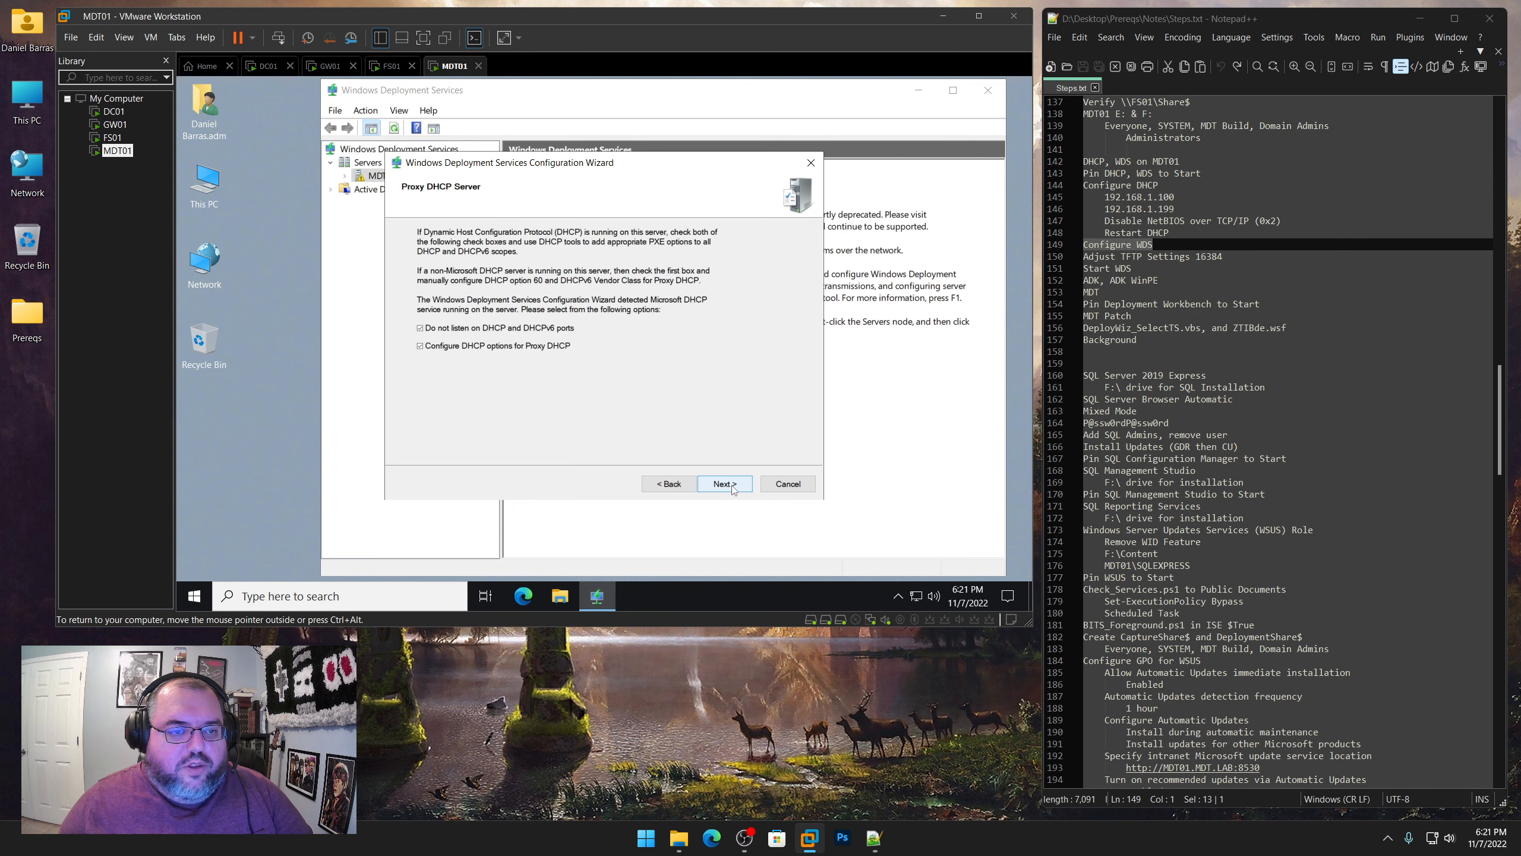
# Accept the preselected proxy DHCP options, set the PXE response to all known and unknown client computers, and finish the configuration wizard
pyautogui.click(732, 489)
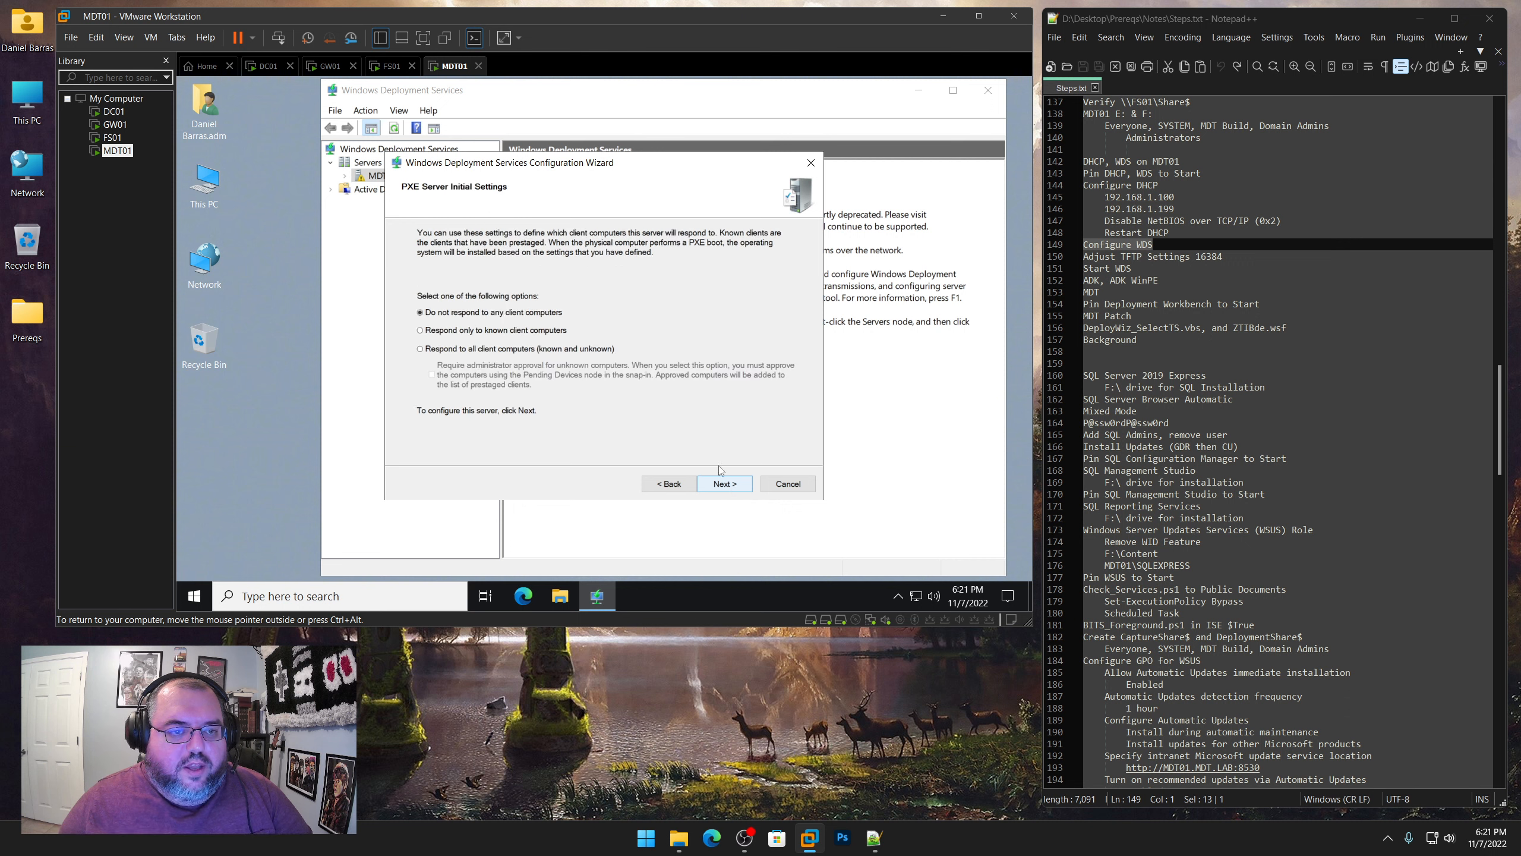
pyautogui.click(469, 351)
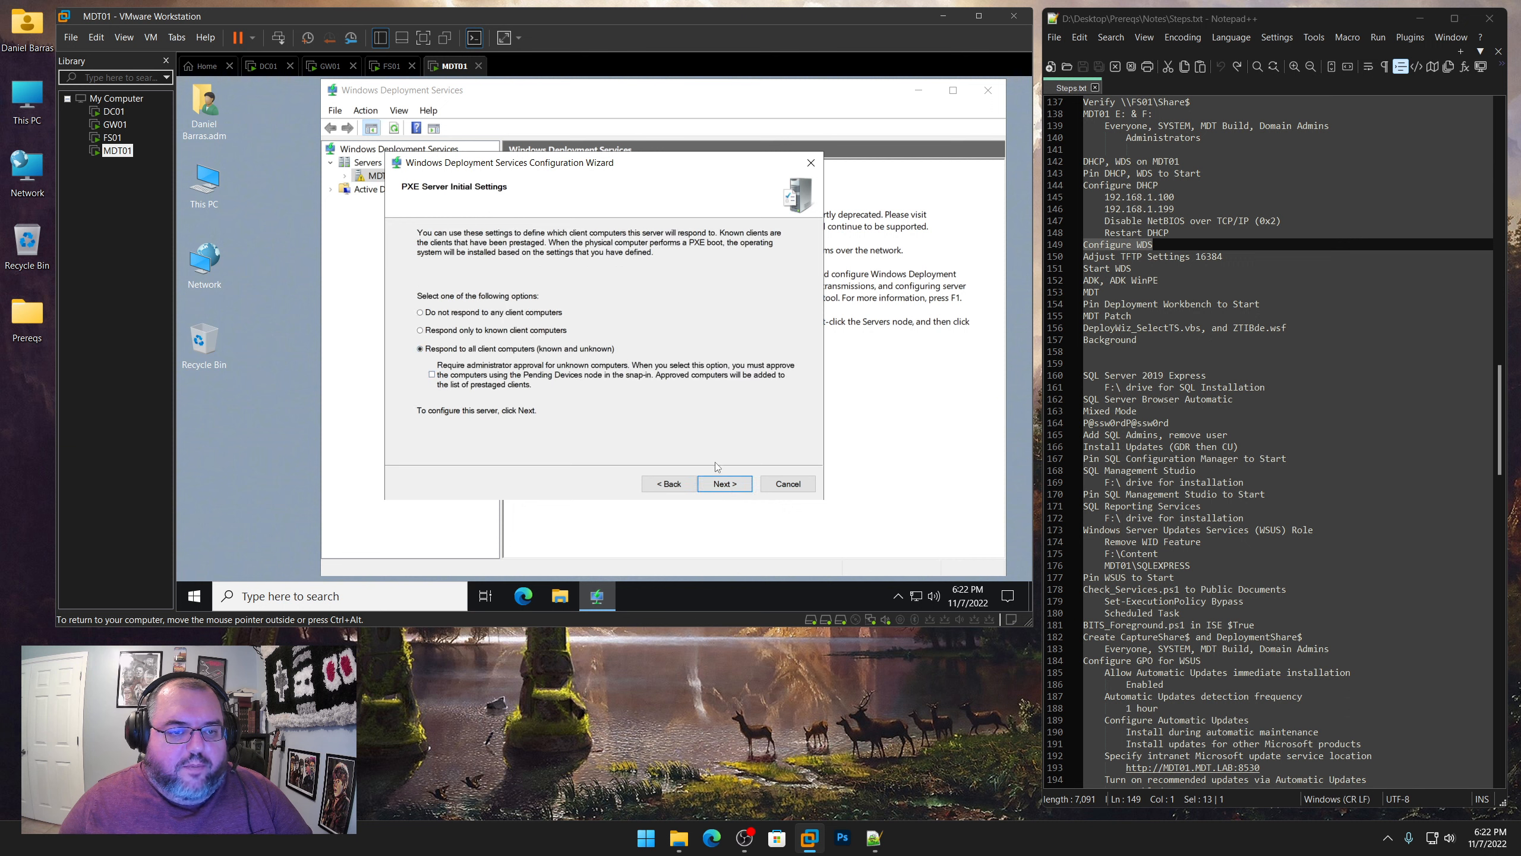
pyautogui.click(727, 483)
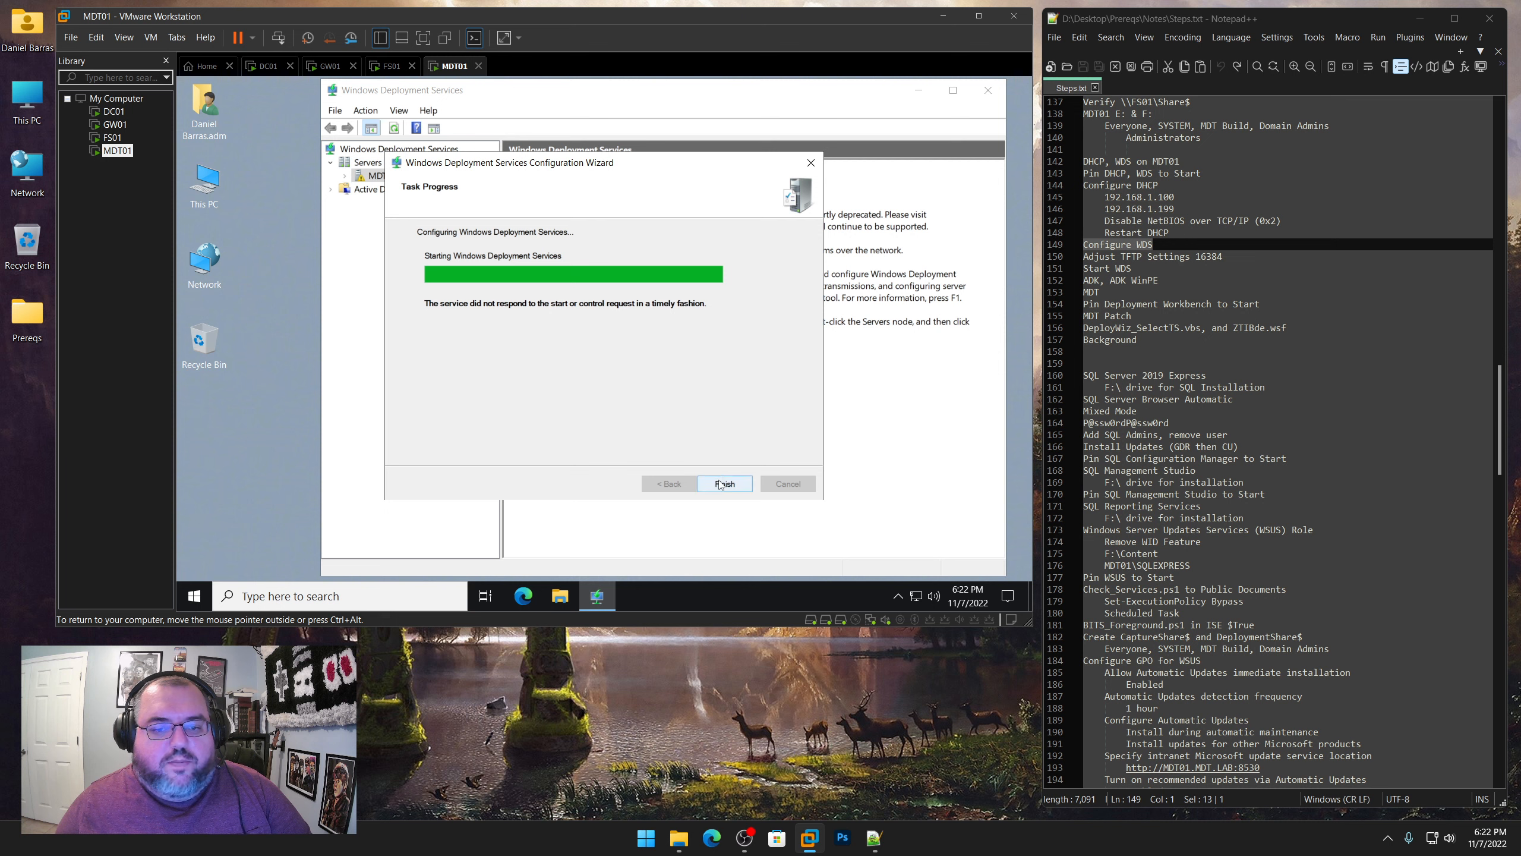
pyautogui.click(723, 484)
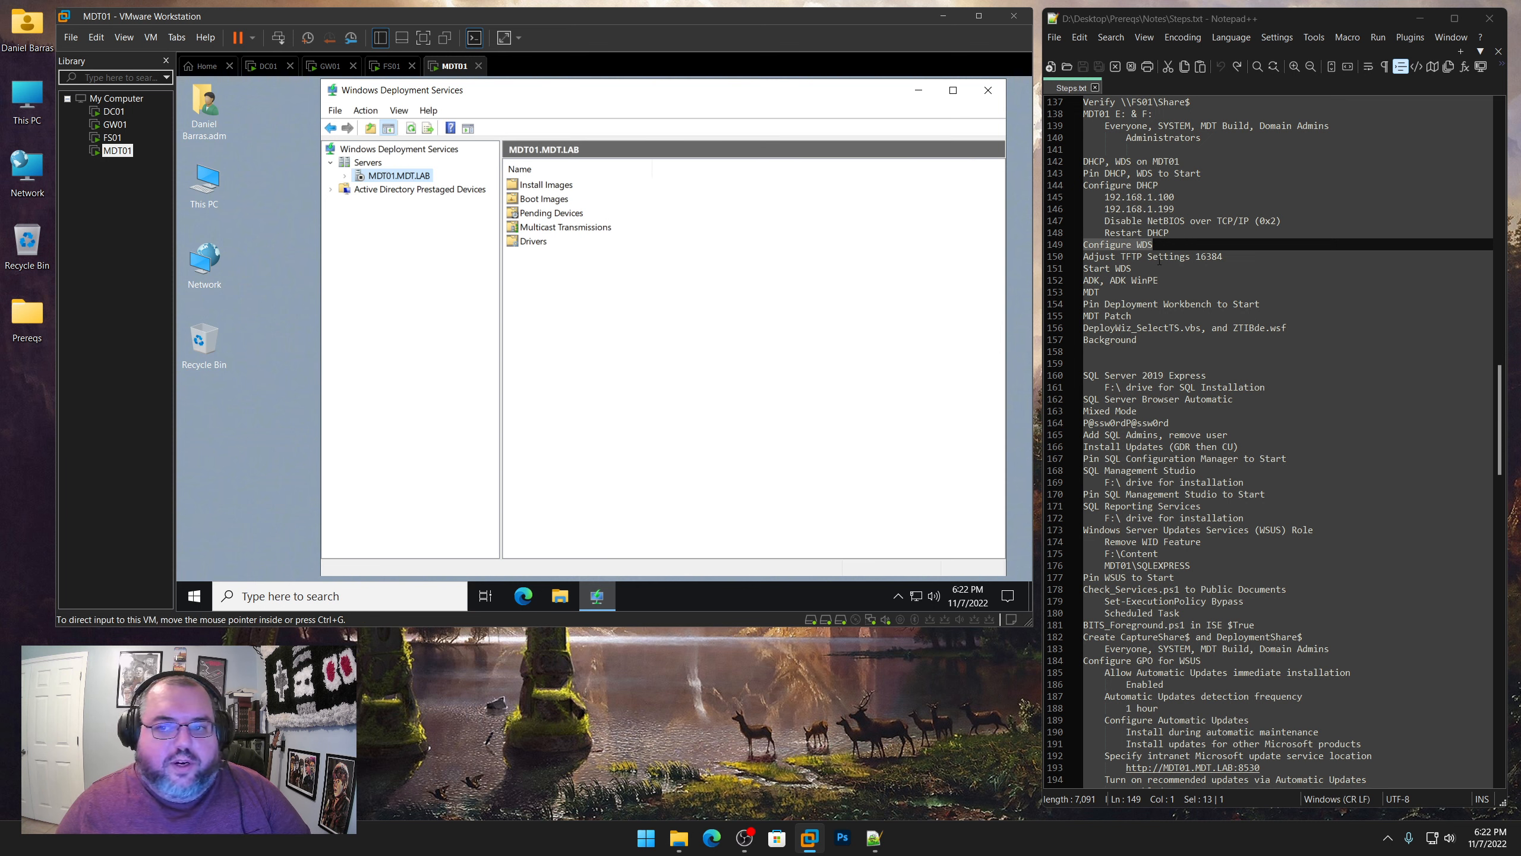
# Highlight the "Adjust TFTP Settings 16384" note and set the WDS server's TFTP maximum block size to 16384
pyautogui.click(1229, 256)
pyautogui.hotkey('shift', 'Home')
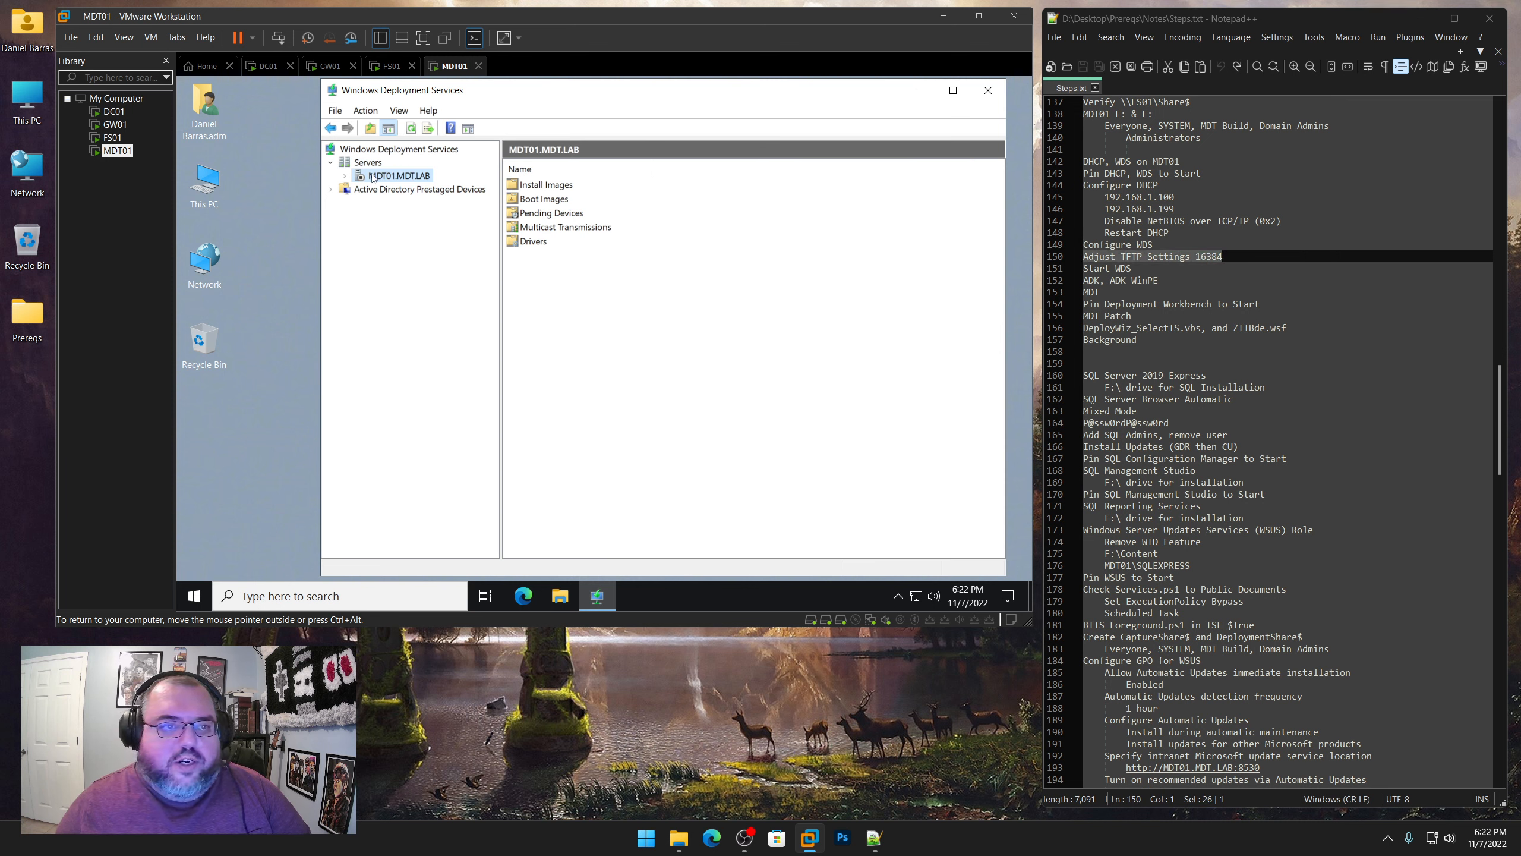
pyautogui.rightClick(385, 177)
pyautogui.click(405, 188)
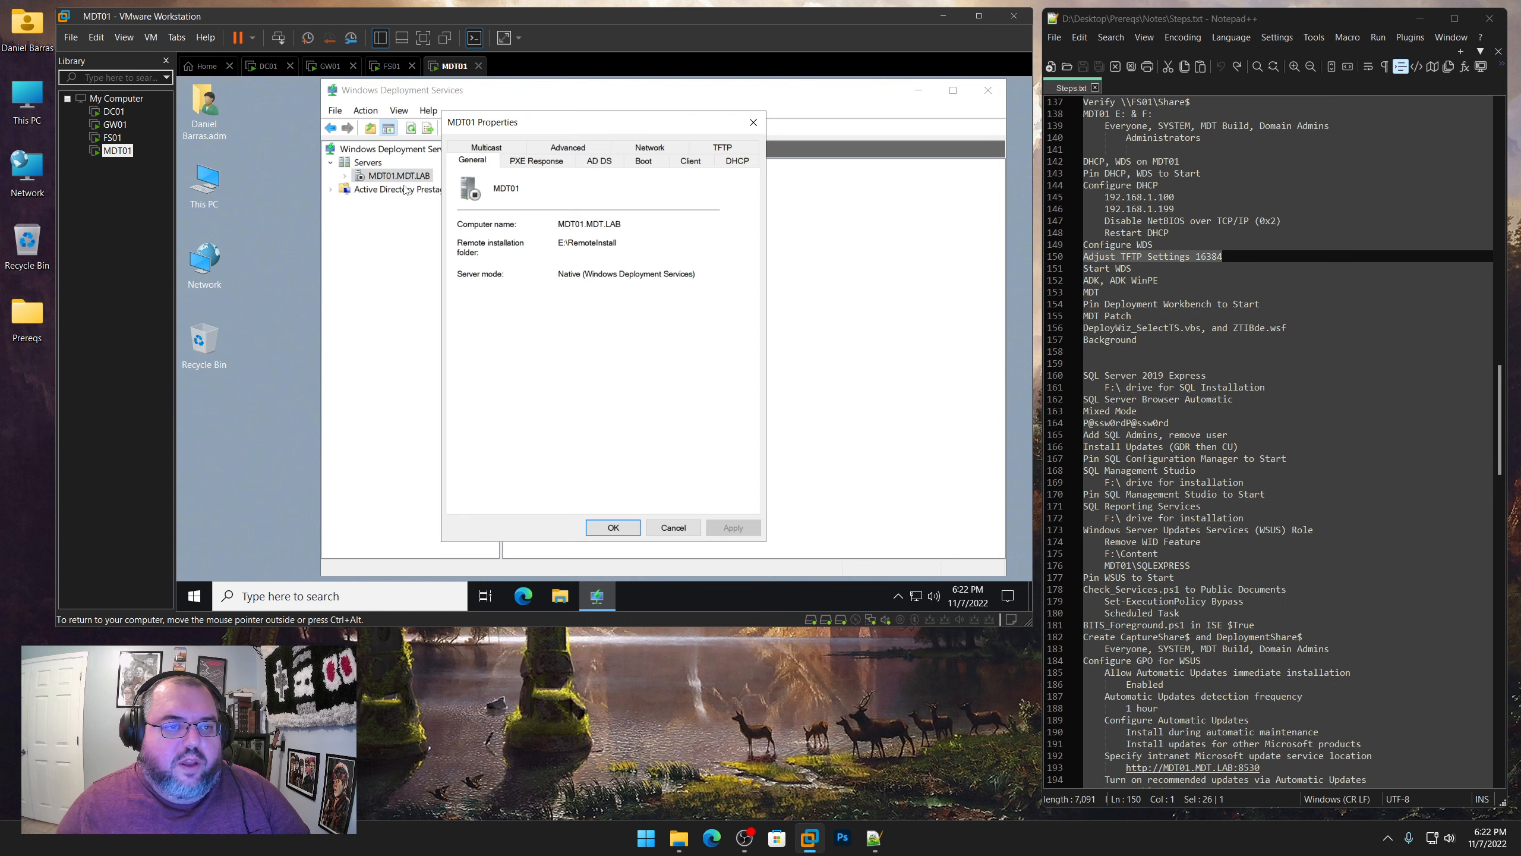
pyautogui.click(715, 158)
pyautogui.doubleClick(575, 236)
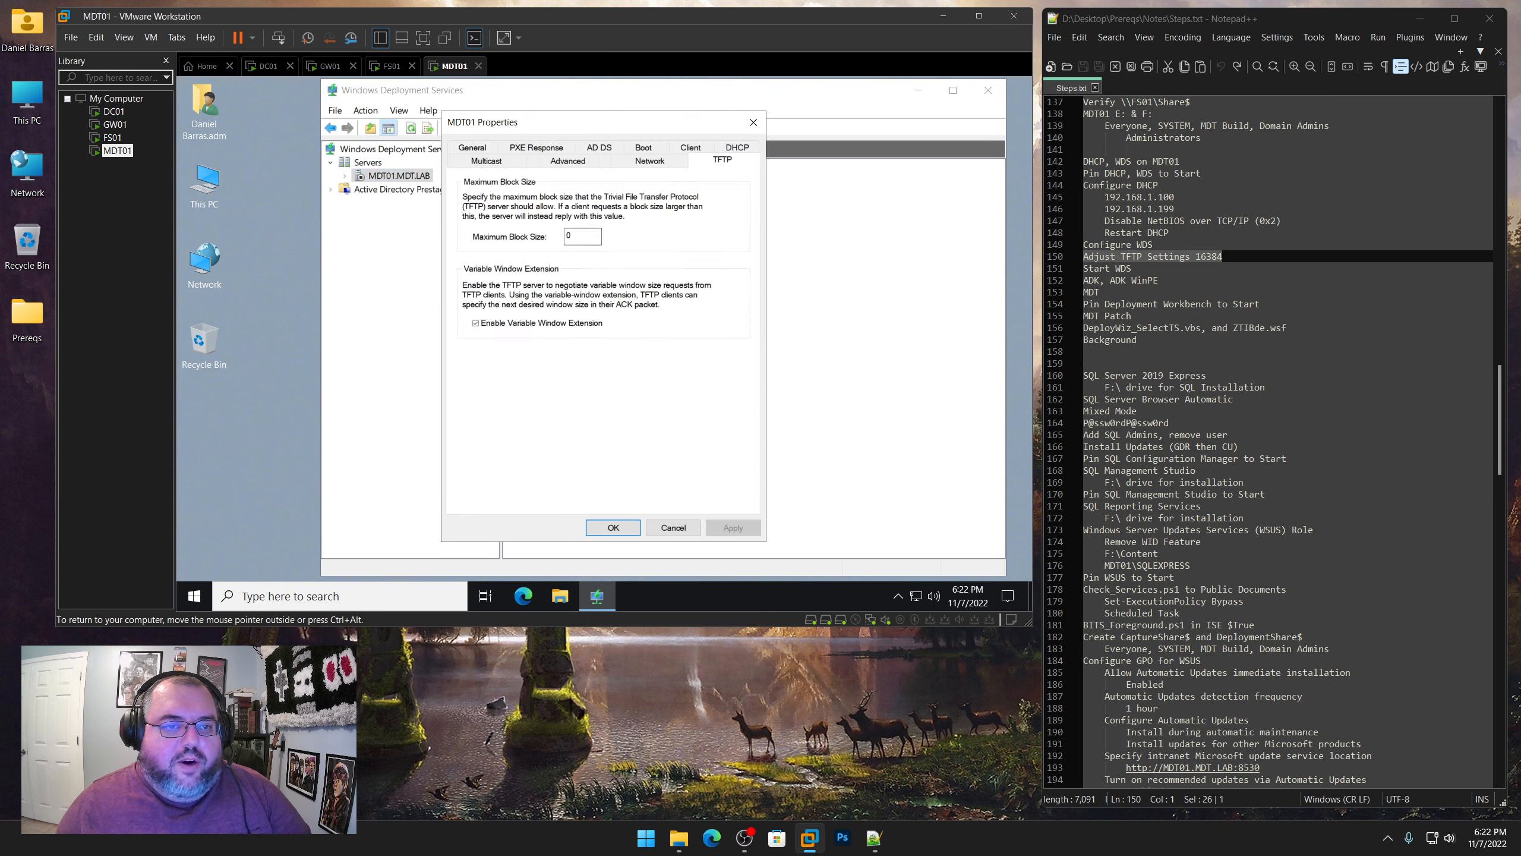
pyautogui.write('16384')
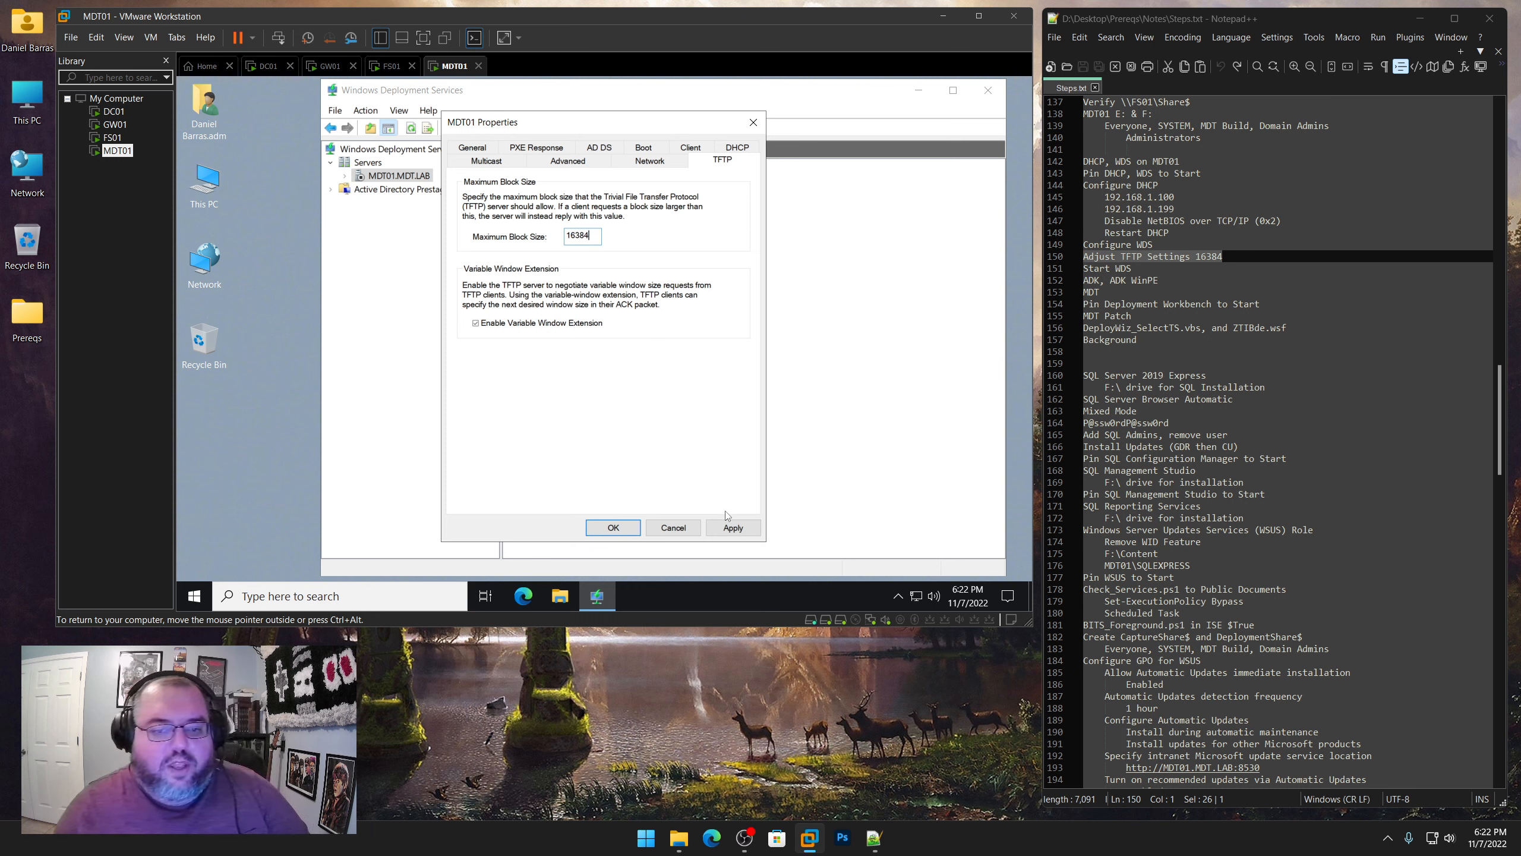
pyautogui.click(707, 529)
pyautogui.click(613, 527)
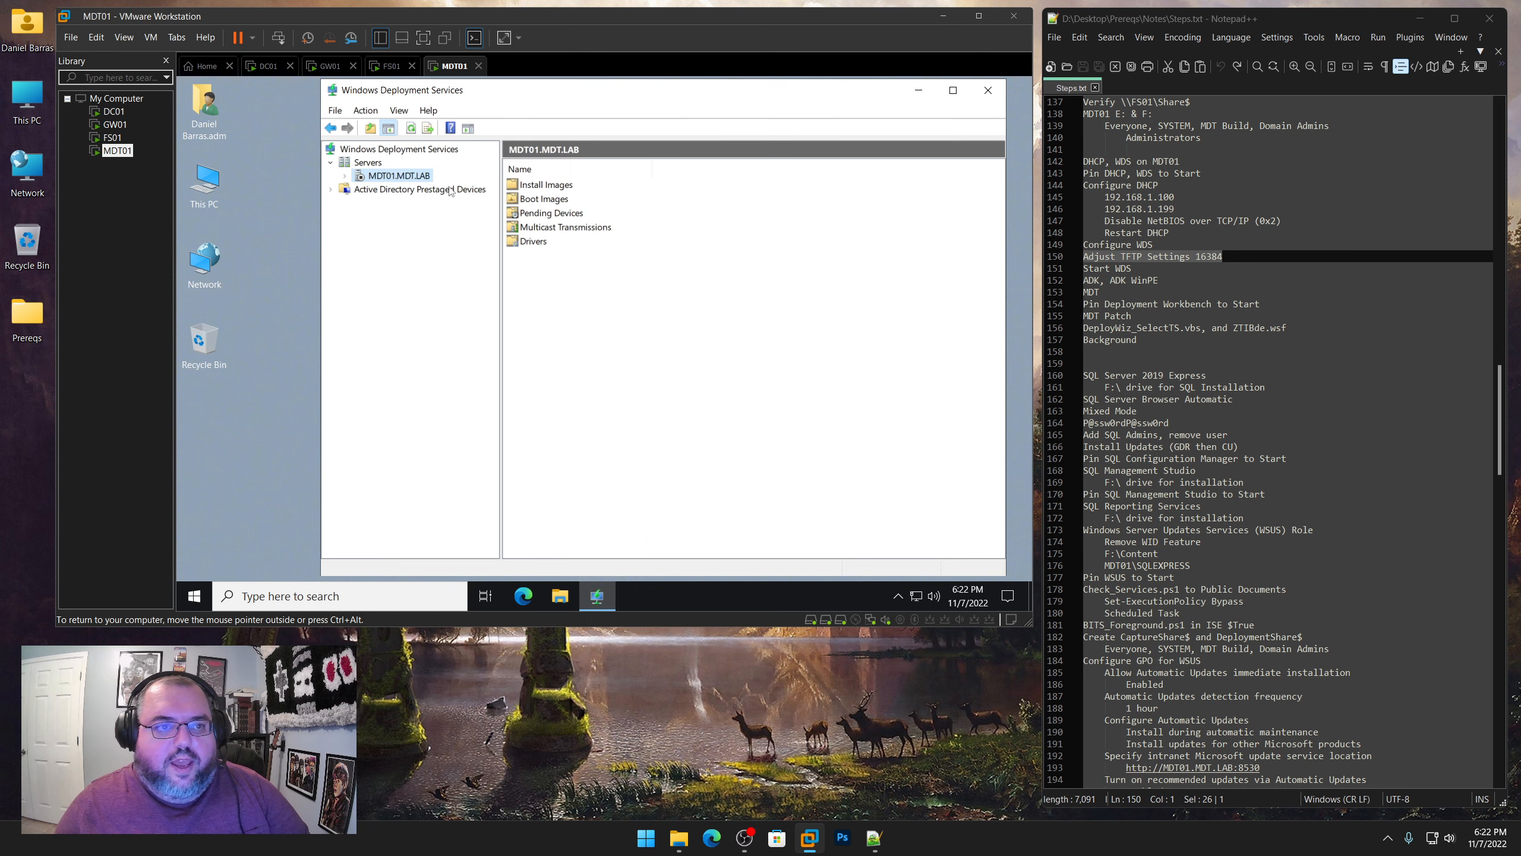
# Start the WDS service on MDT01.MDT.LAB, highlight the "Start WDS" note, and close the WDS console after expanding the server node
pyautogui.rightClick(427, 177)
pyautogui.moveTo(474, 223)
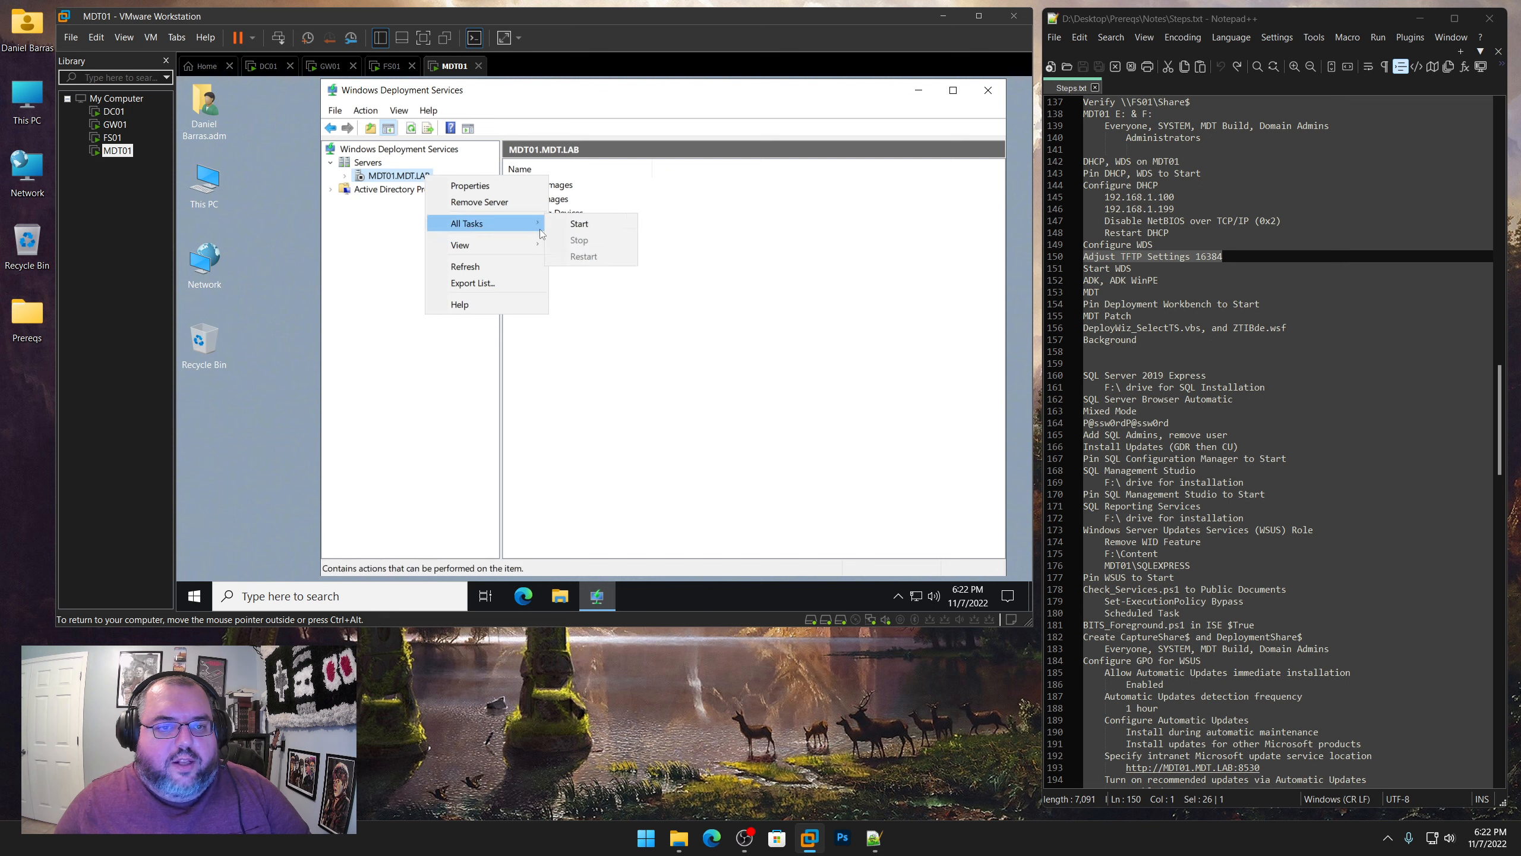
pyautogui.click(579, 223)
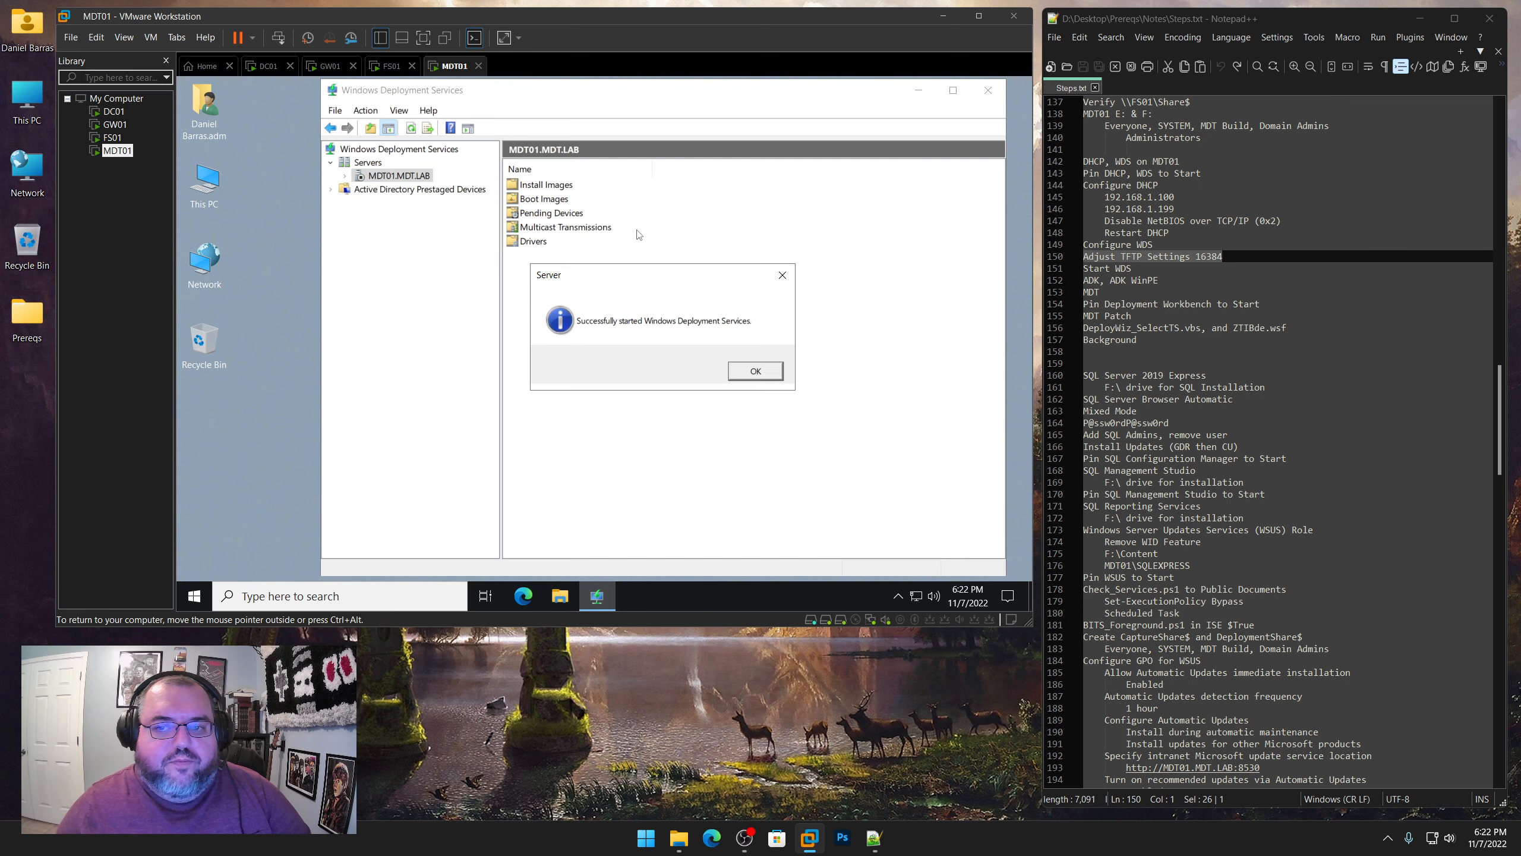
pyautogui.moveTo(1134, 271); pyautogui.dragTo(1083, 270)
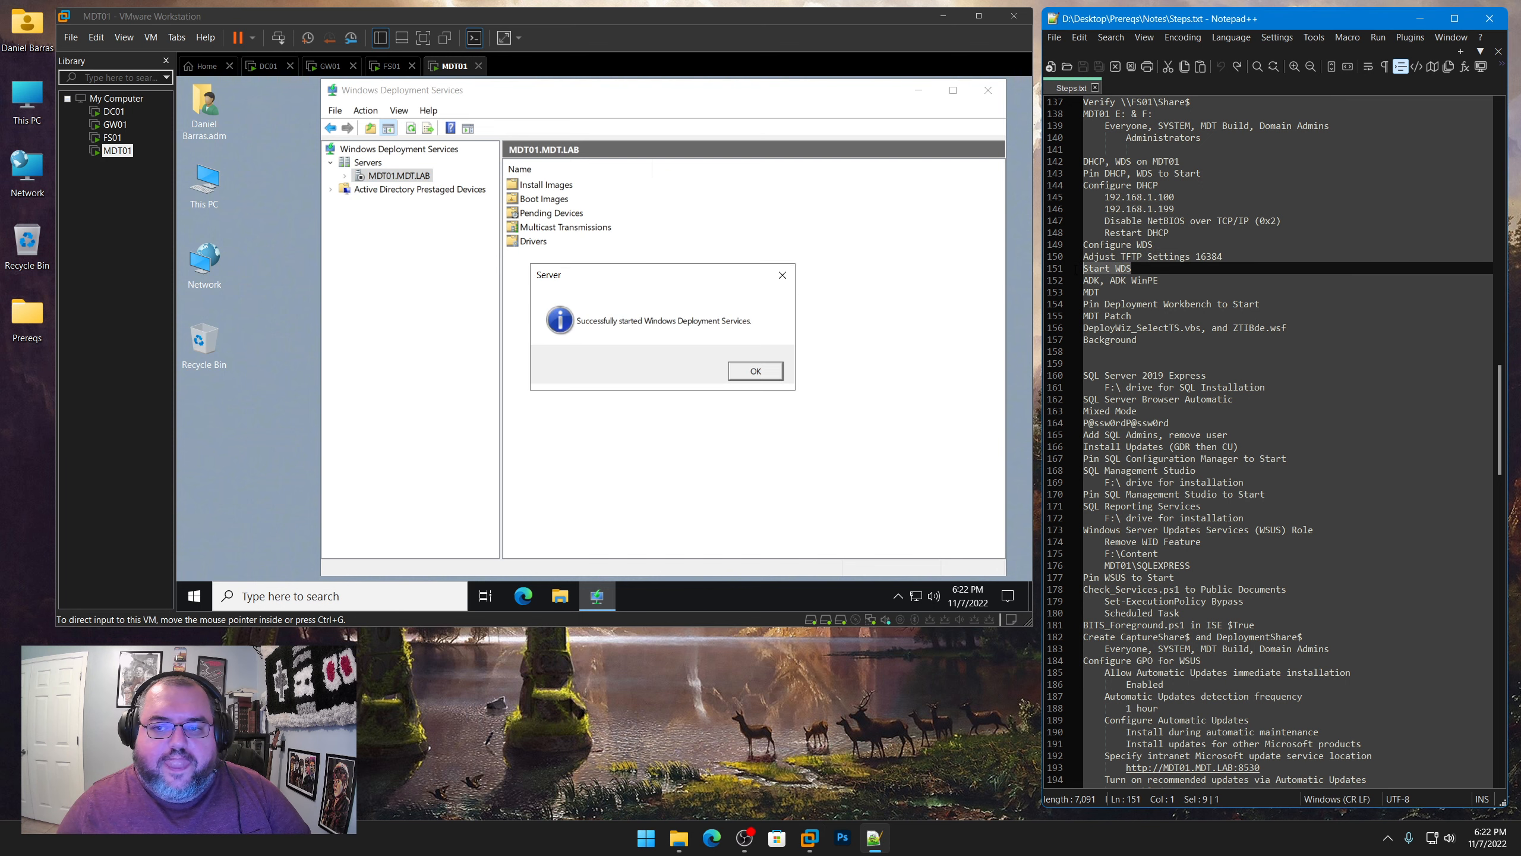
pyautogui.click(755, 370)
pyautogui.click(345, 175)
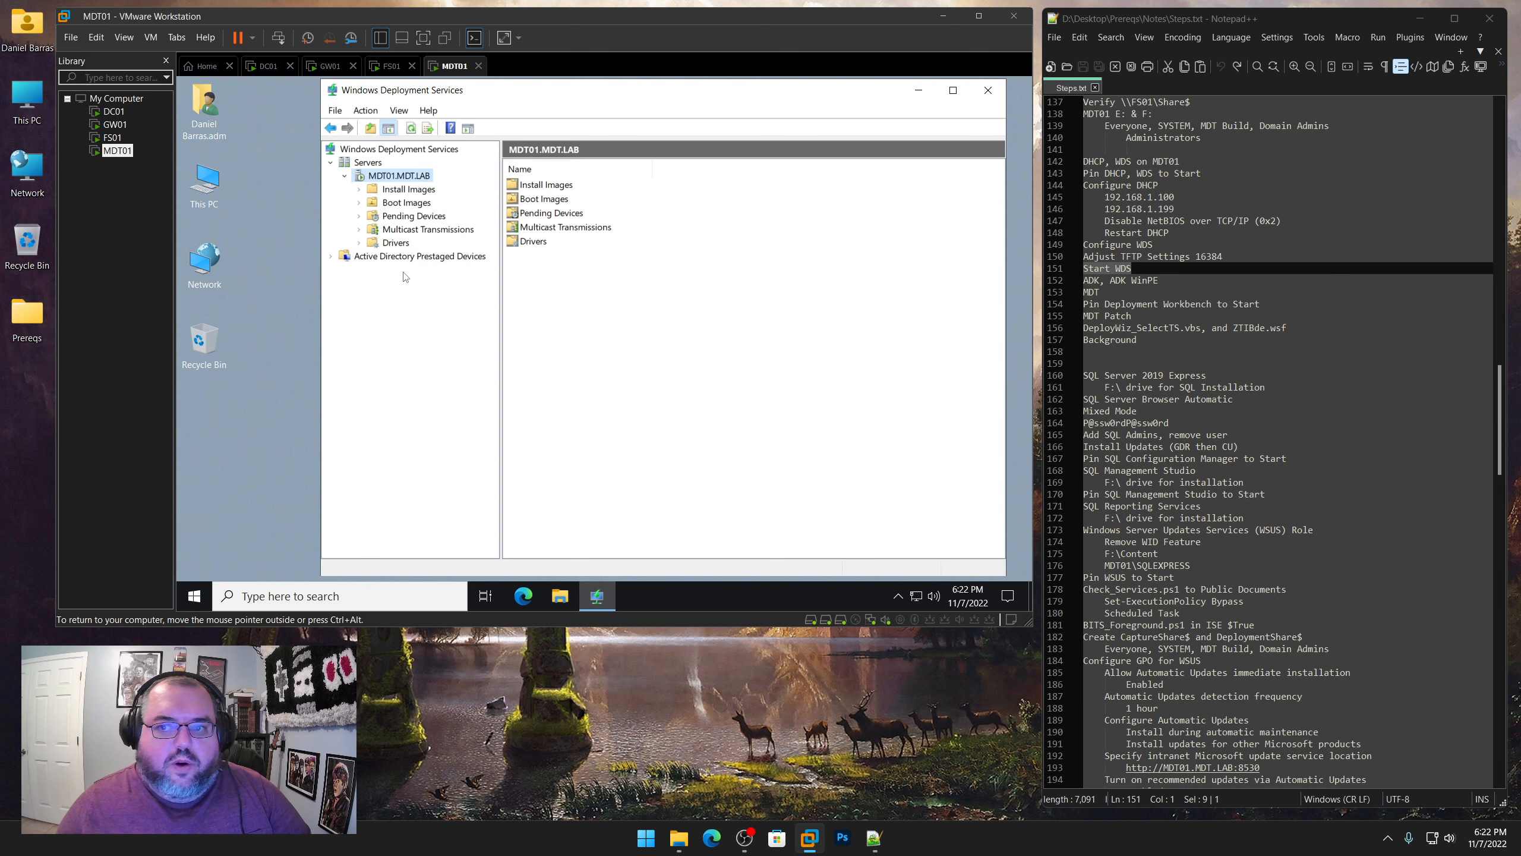
pyautogui.click(988, 89)
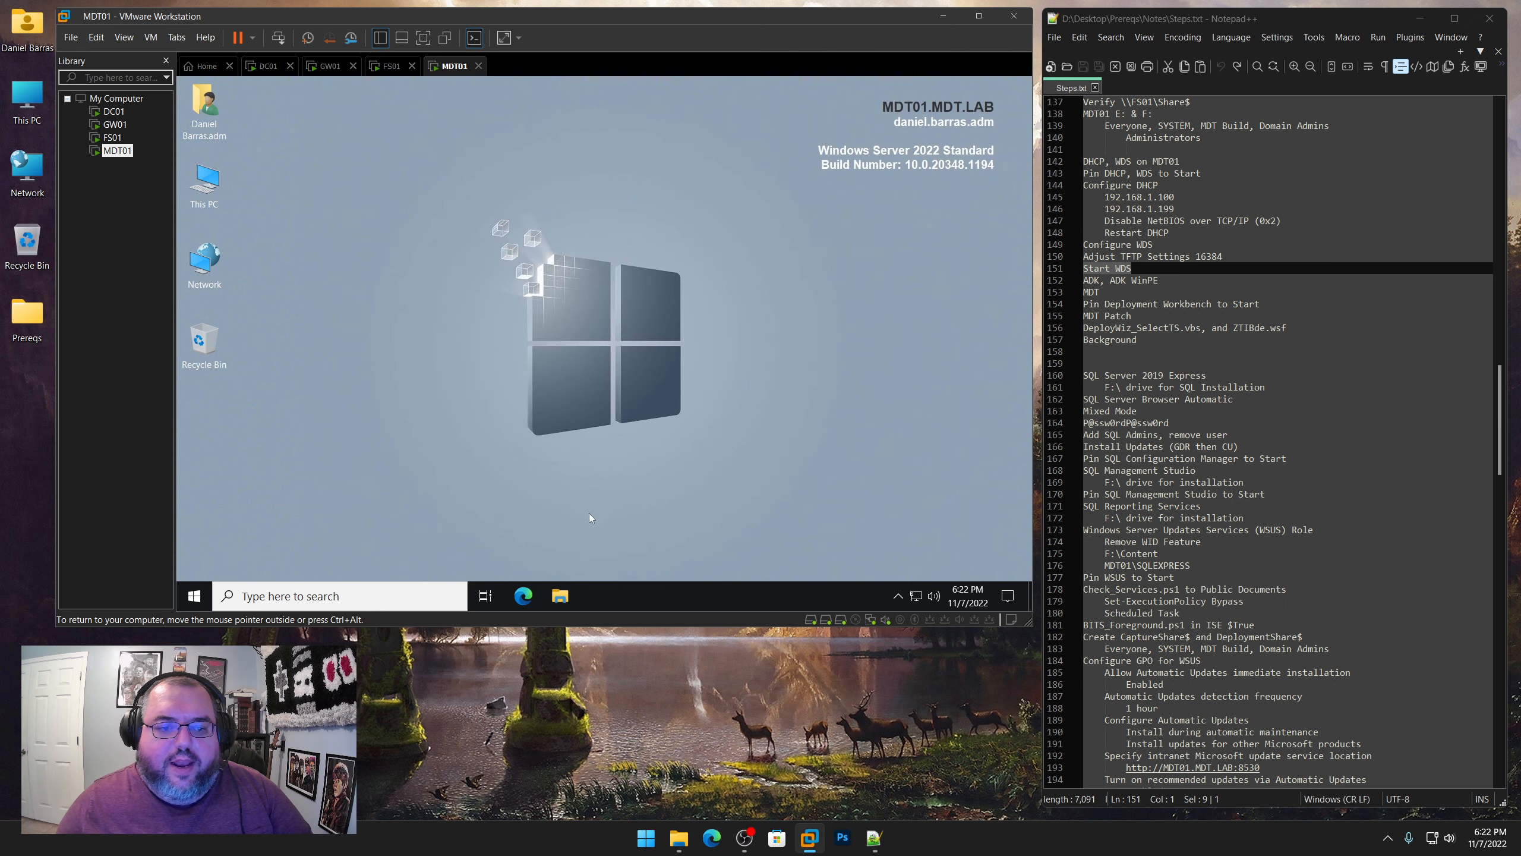
# Run adksetup.exe as administrator from the ADK for Windows 11 folder, under Prereqs\Windows ADK on the shared Z: drive
pyautogui.click(560, 596)
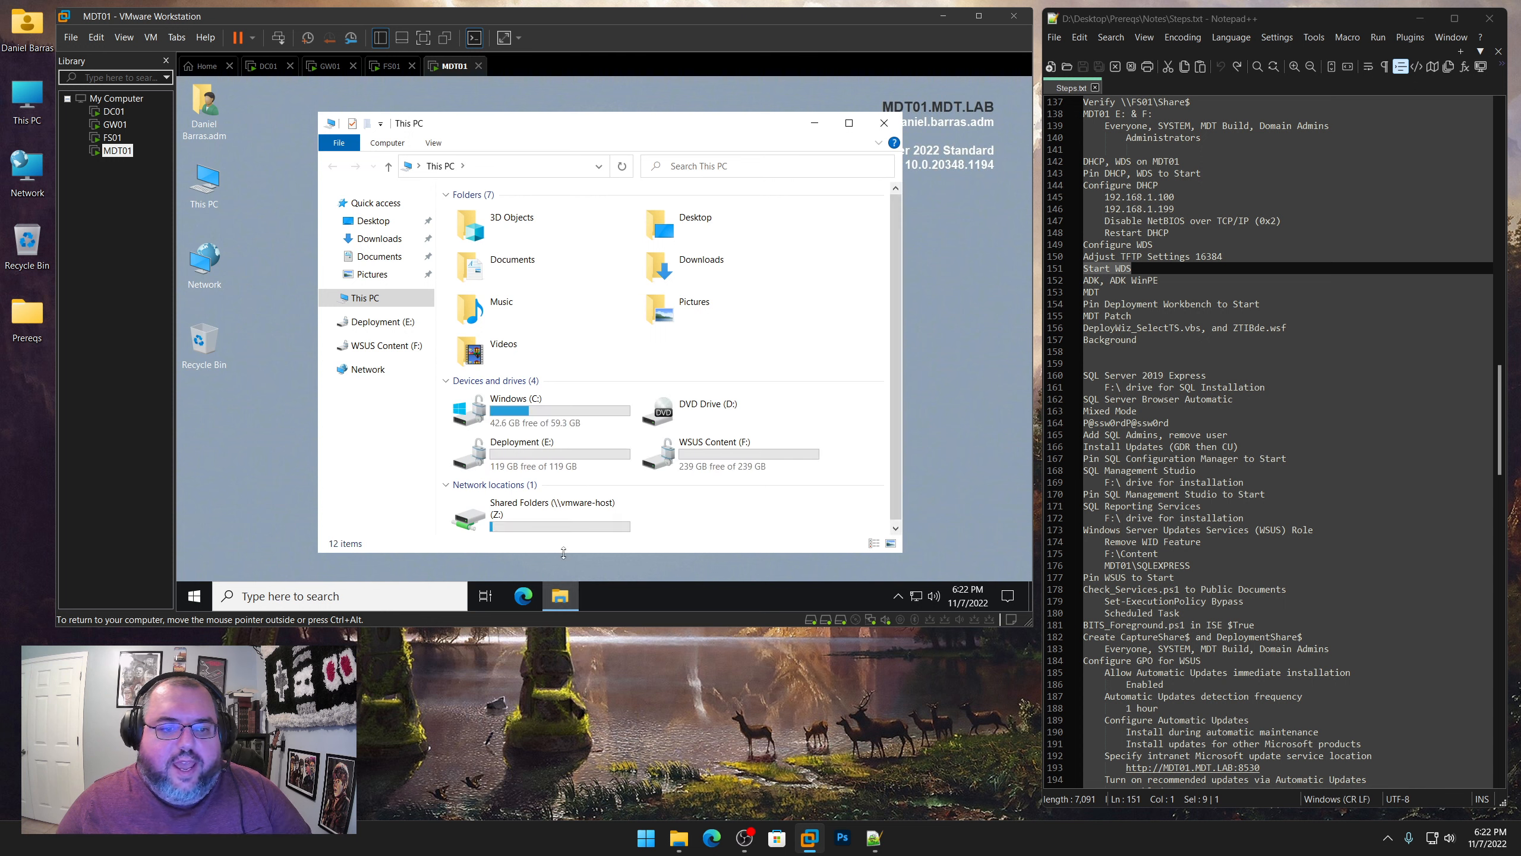
pyautogui.doubleClick(521, 520)
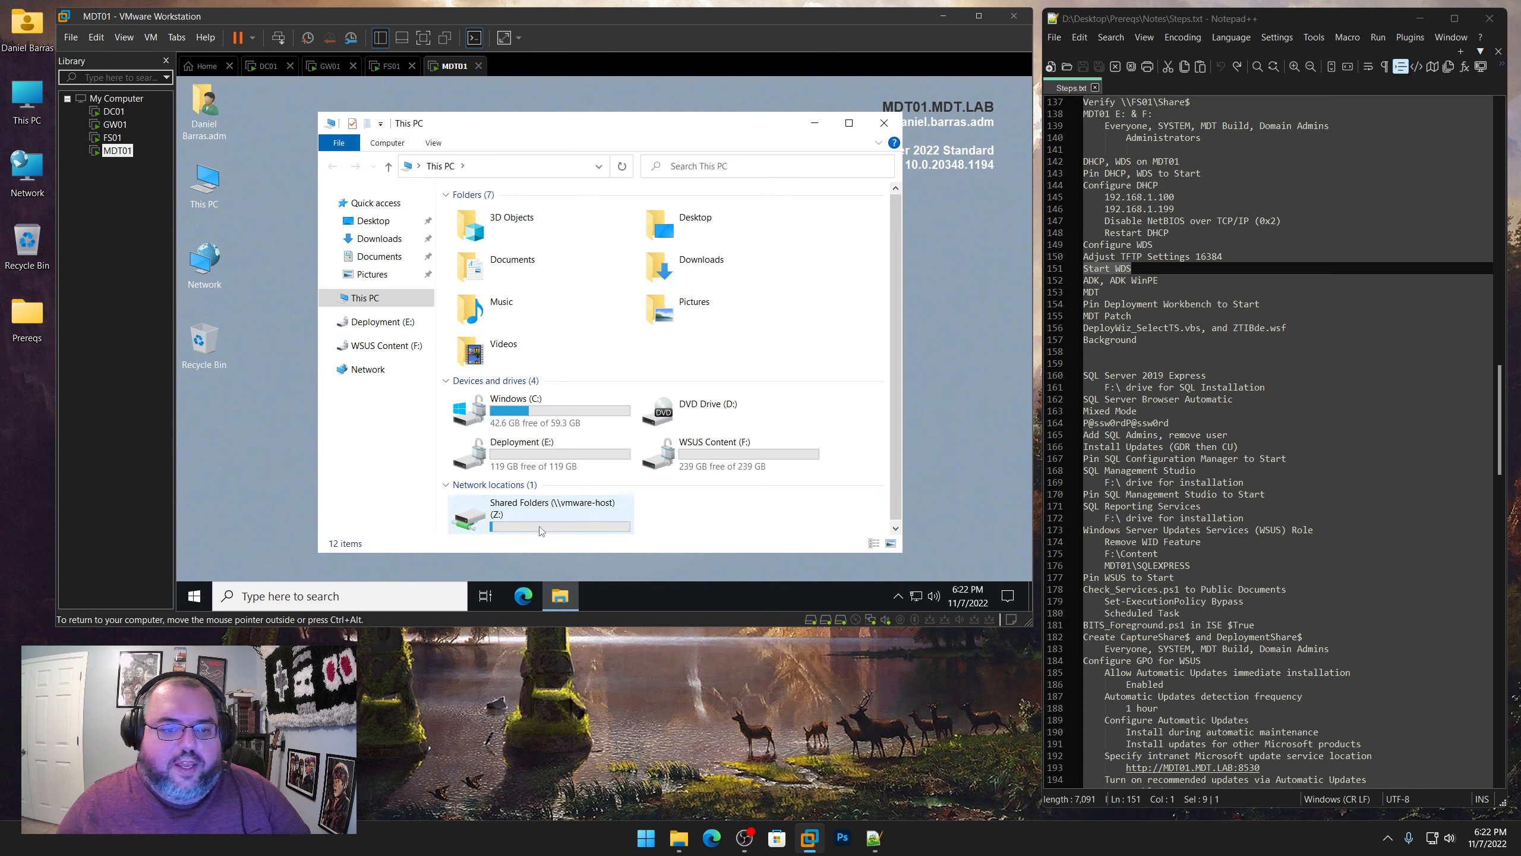
pyautogui.doubleClick(480, 214)
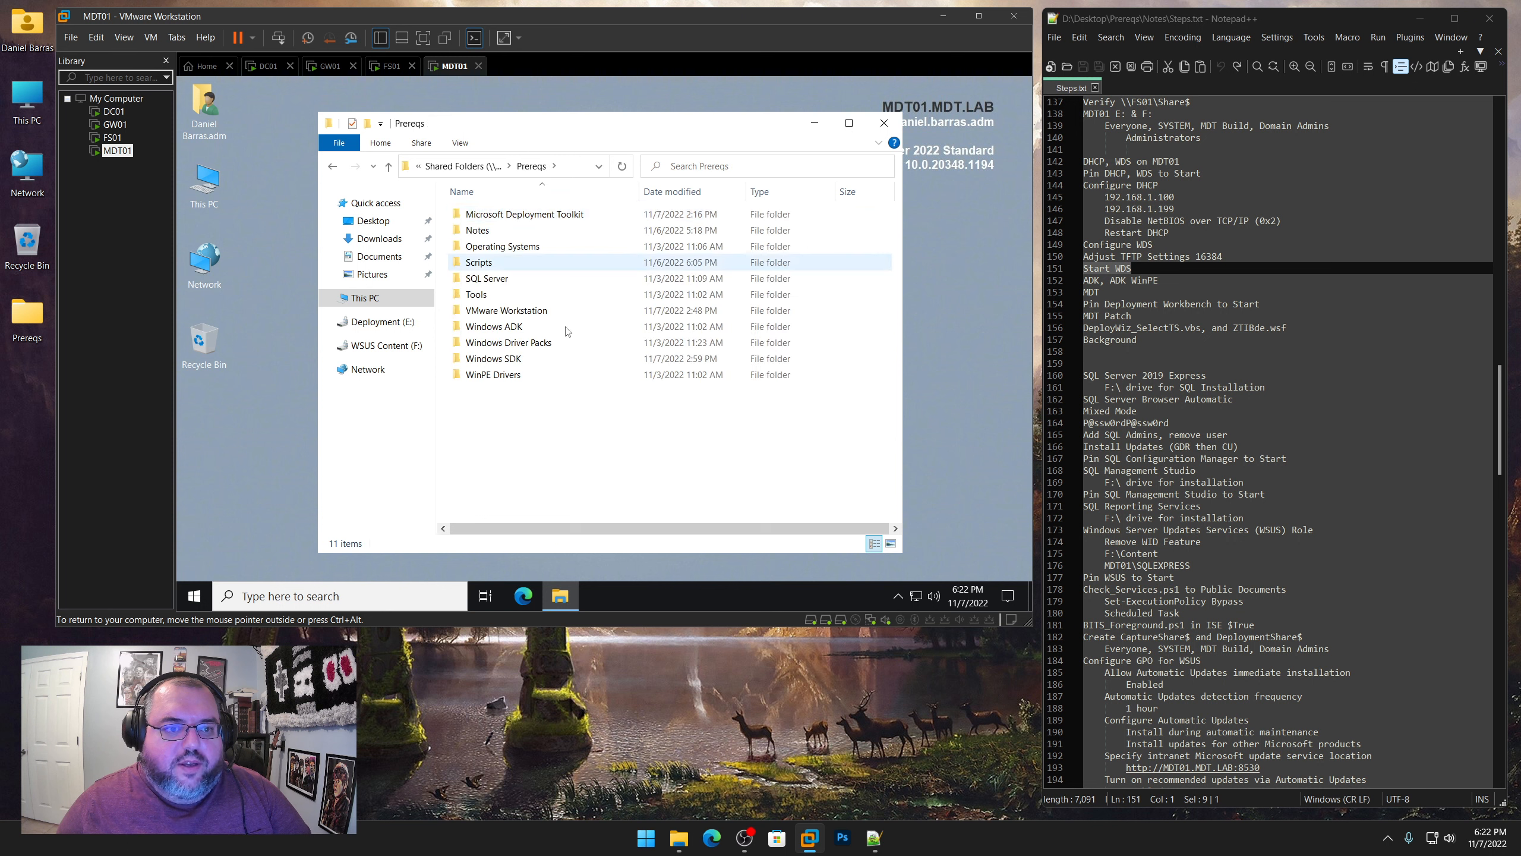
pyautogui.doubleClick(508, 330)
pyautogui.doubleClick(507, 214)
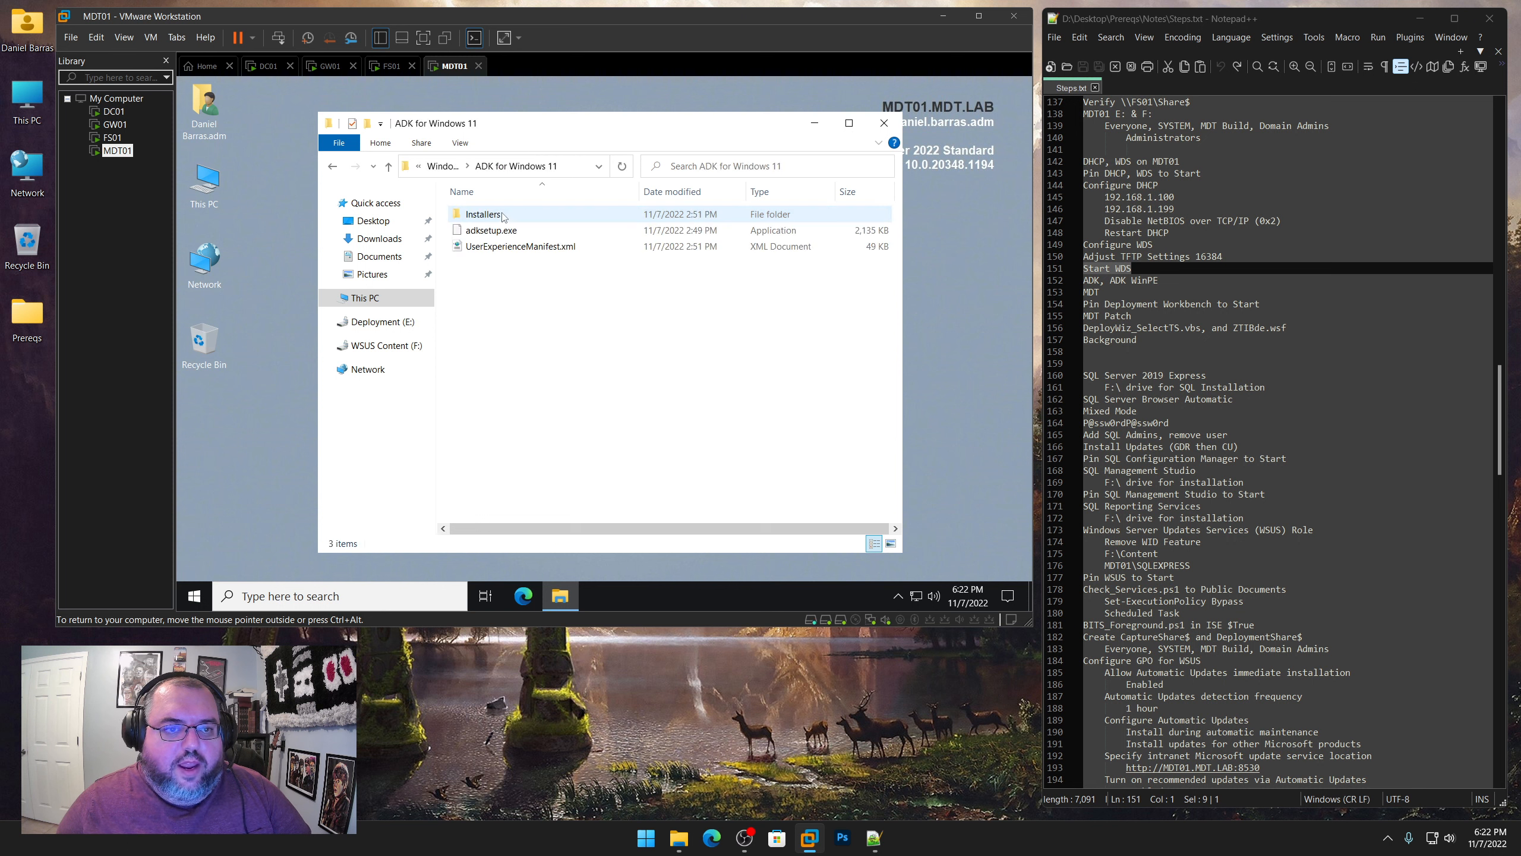
pyautogui.rightClick(504, 236)
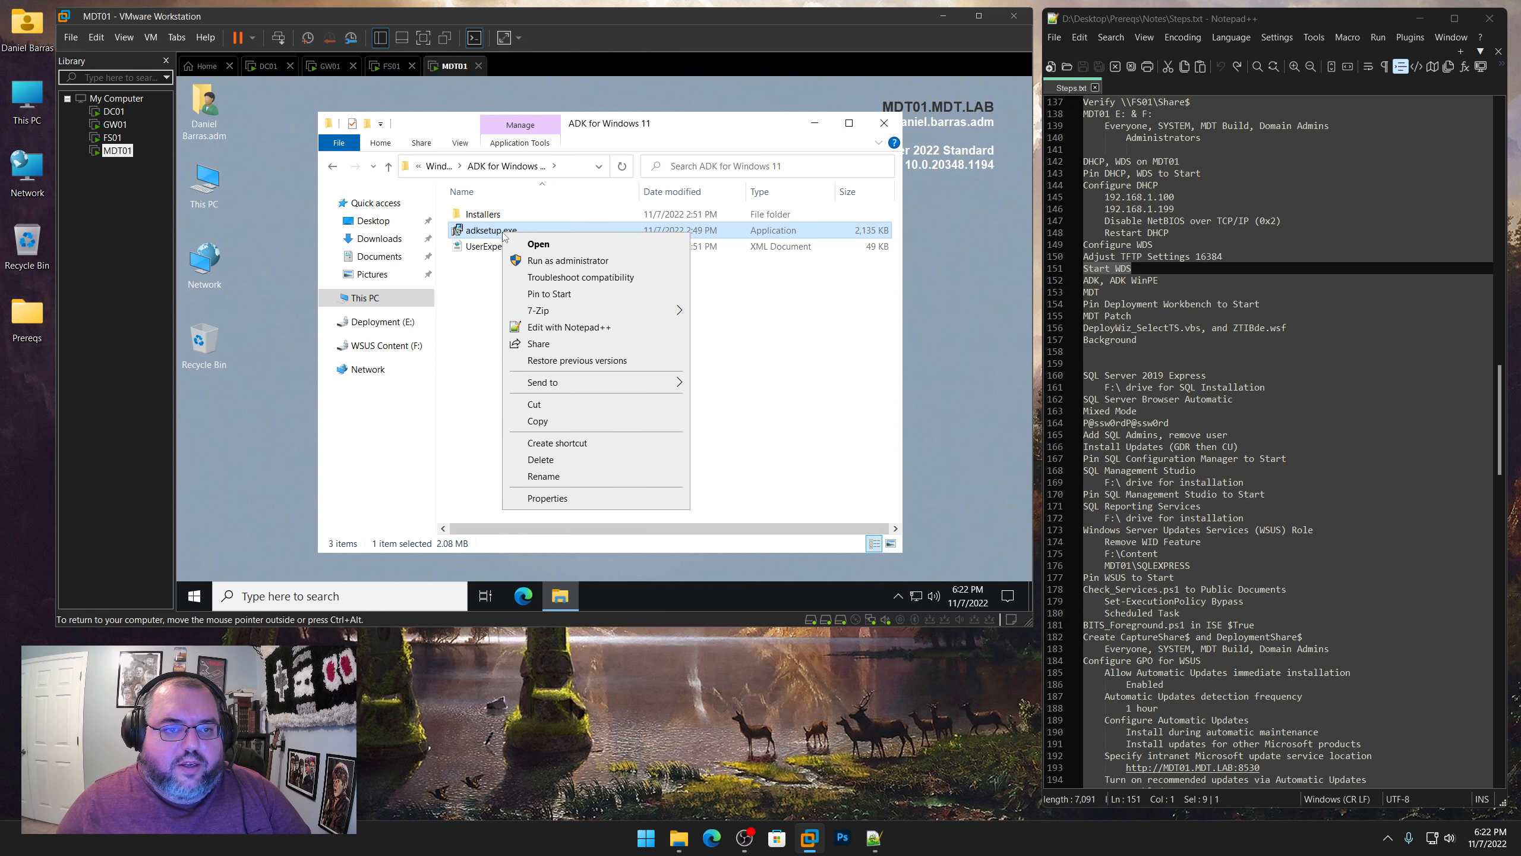
pyautogui.click(544, 266)
pyautogui.click(636, 349)
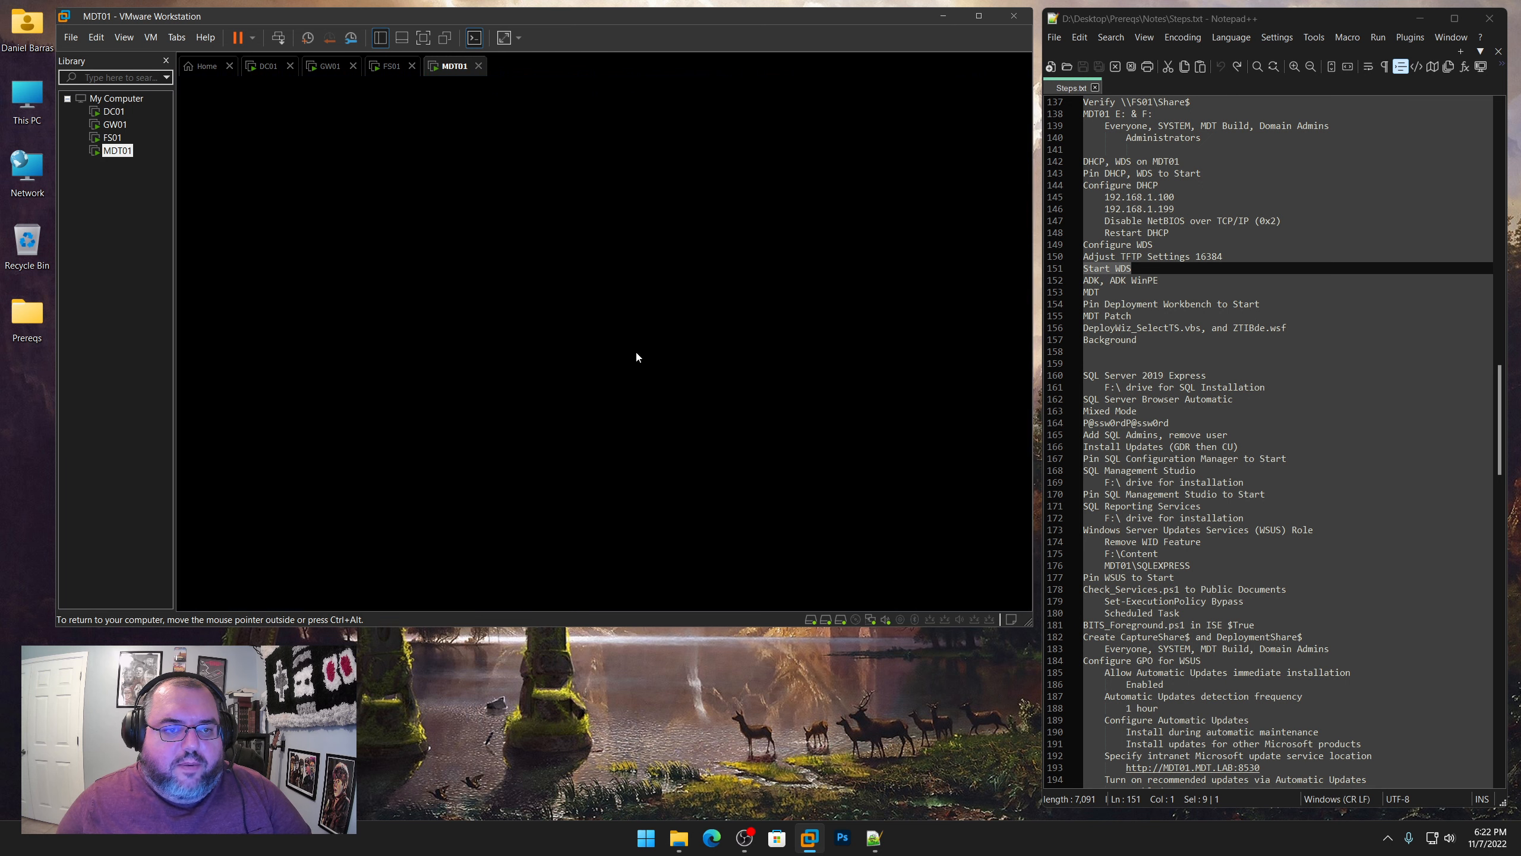
pyautogui.click(555, 436)
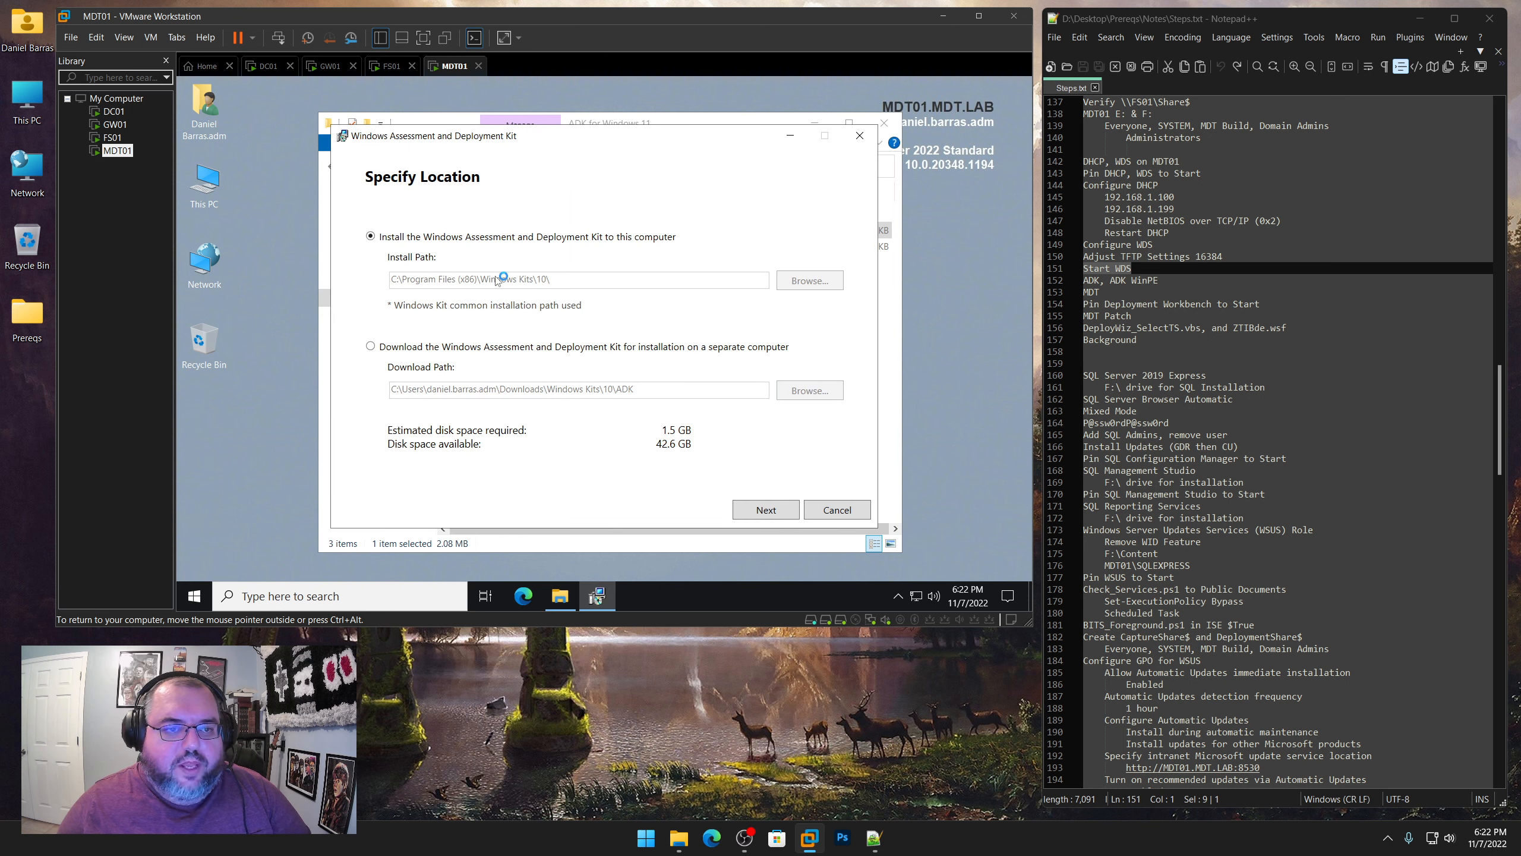
# Keep the default ADK install path, decline Microsoft's collection of insights, and accept the licence agreement
pyautogui.click(767, 510)
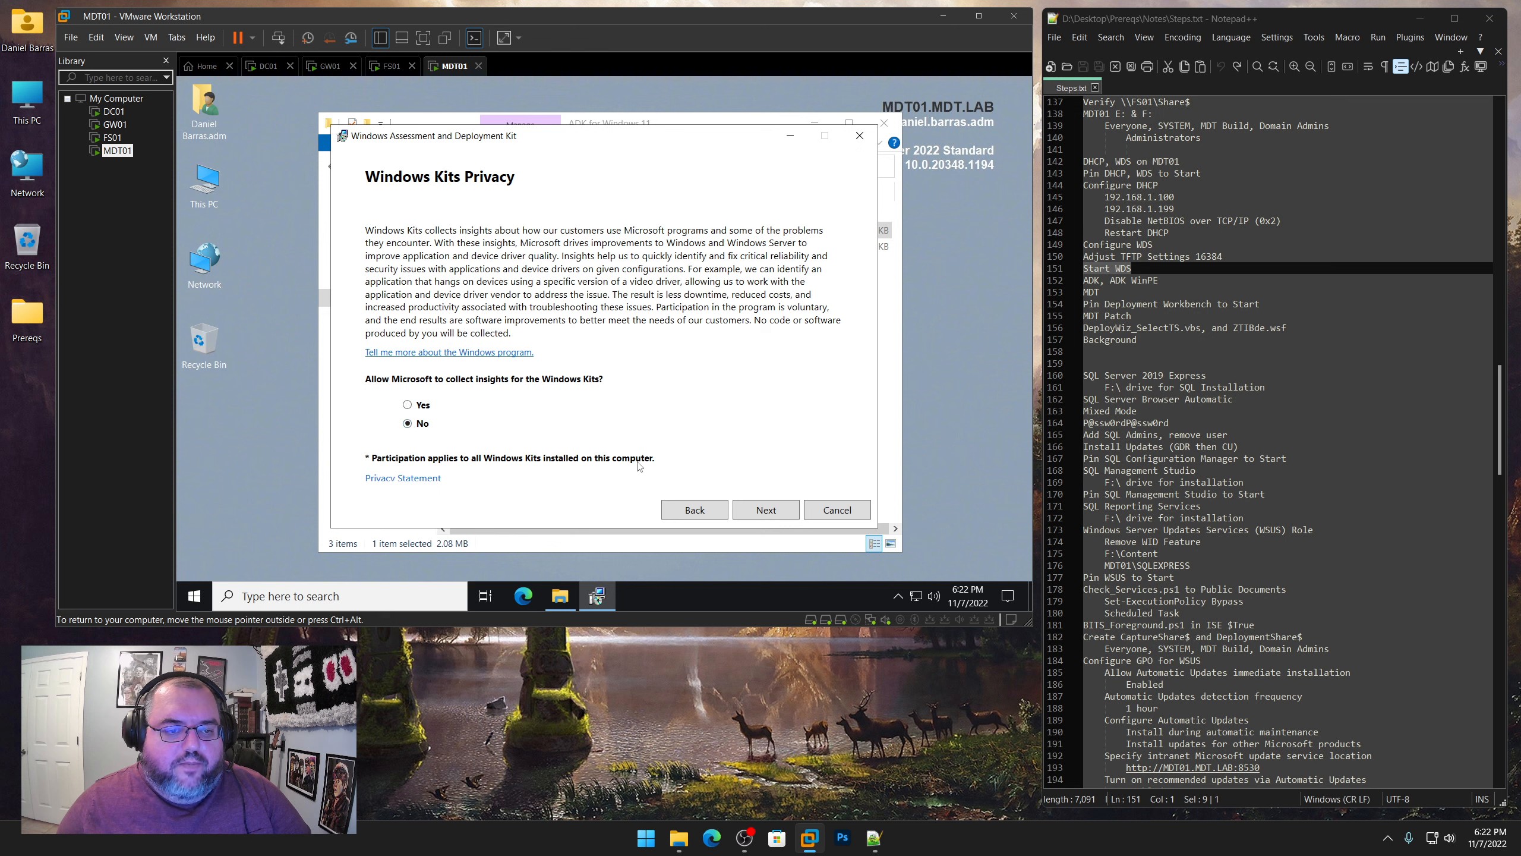
pyautogui.click(777, 508)
pyautogui.click(777, 508)
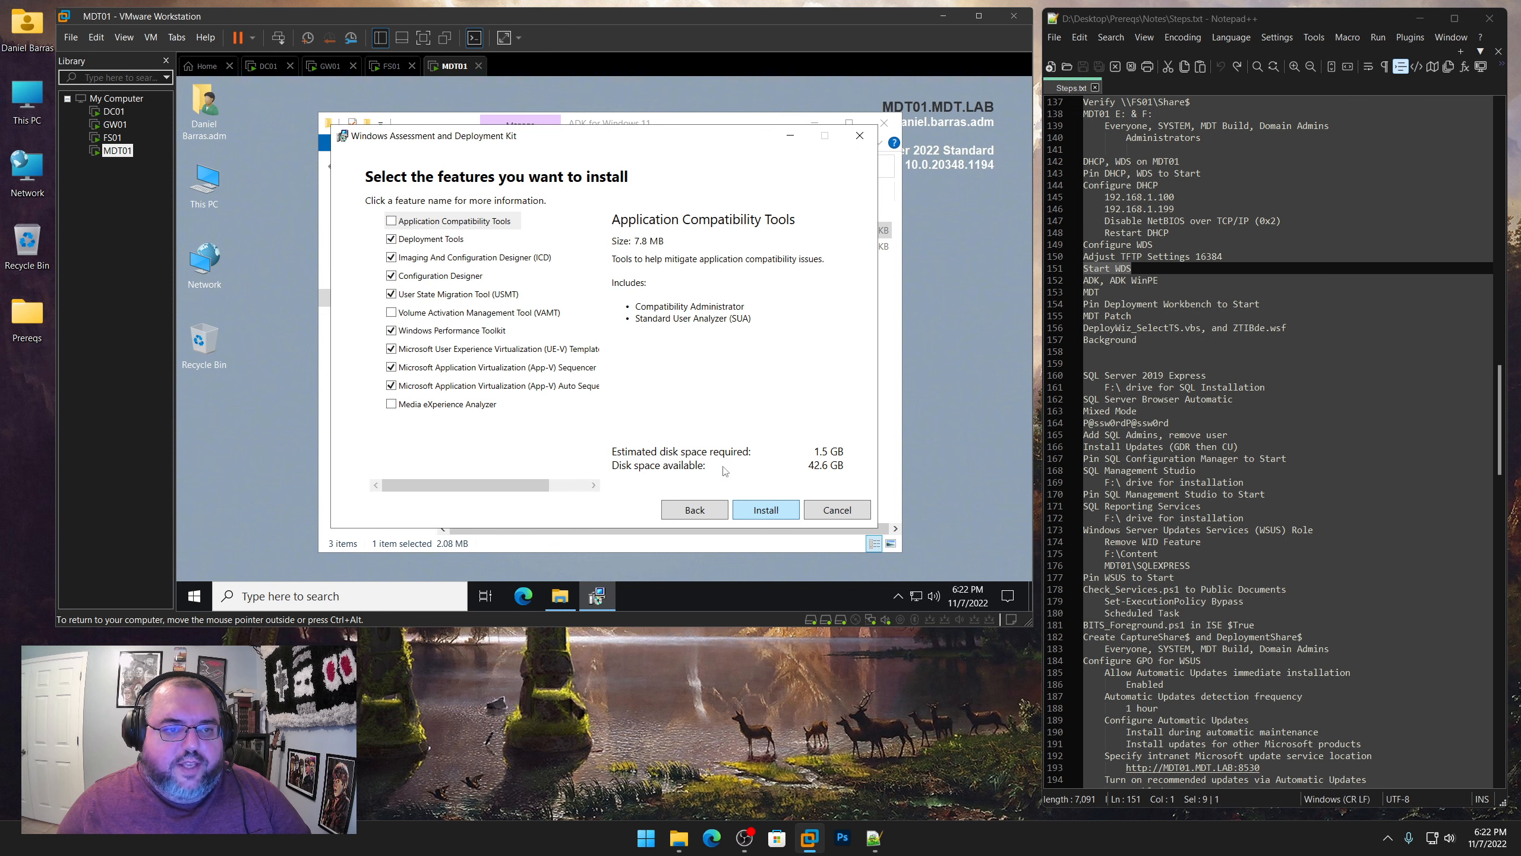
# Leave only Deployment Tools and User State Migration Tool (USMT) selected as ADK features and install them
pyautogui.click(391, 385)
pyautogui.click(377, 367)
pyautogui.click(377, 349)
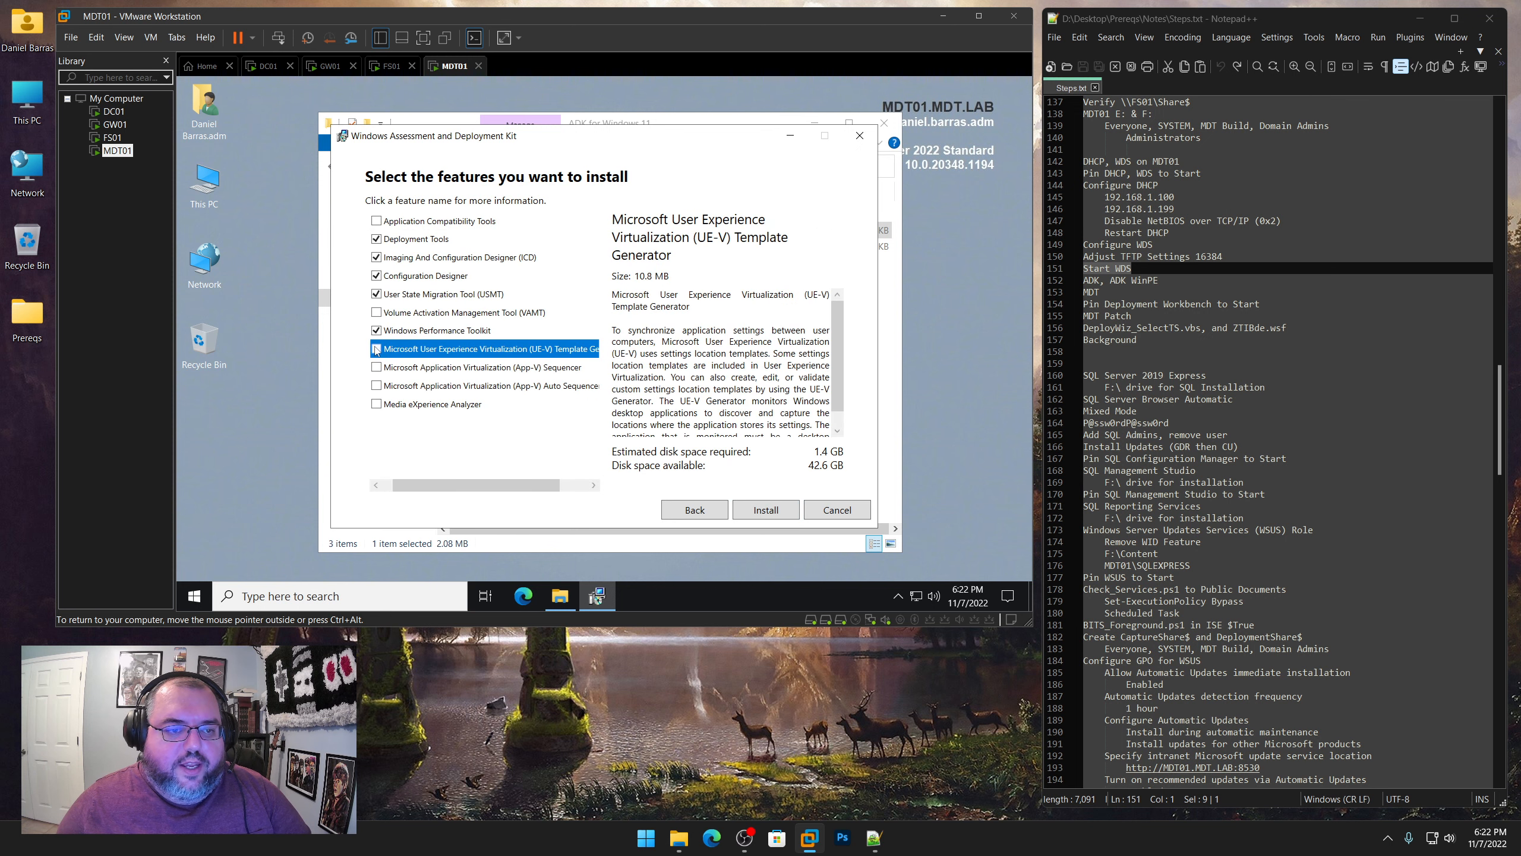
pyautogui.click(377, 331)
pyautogui.click(377, 277)
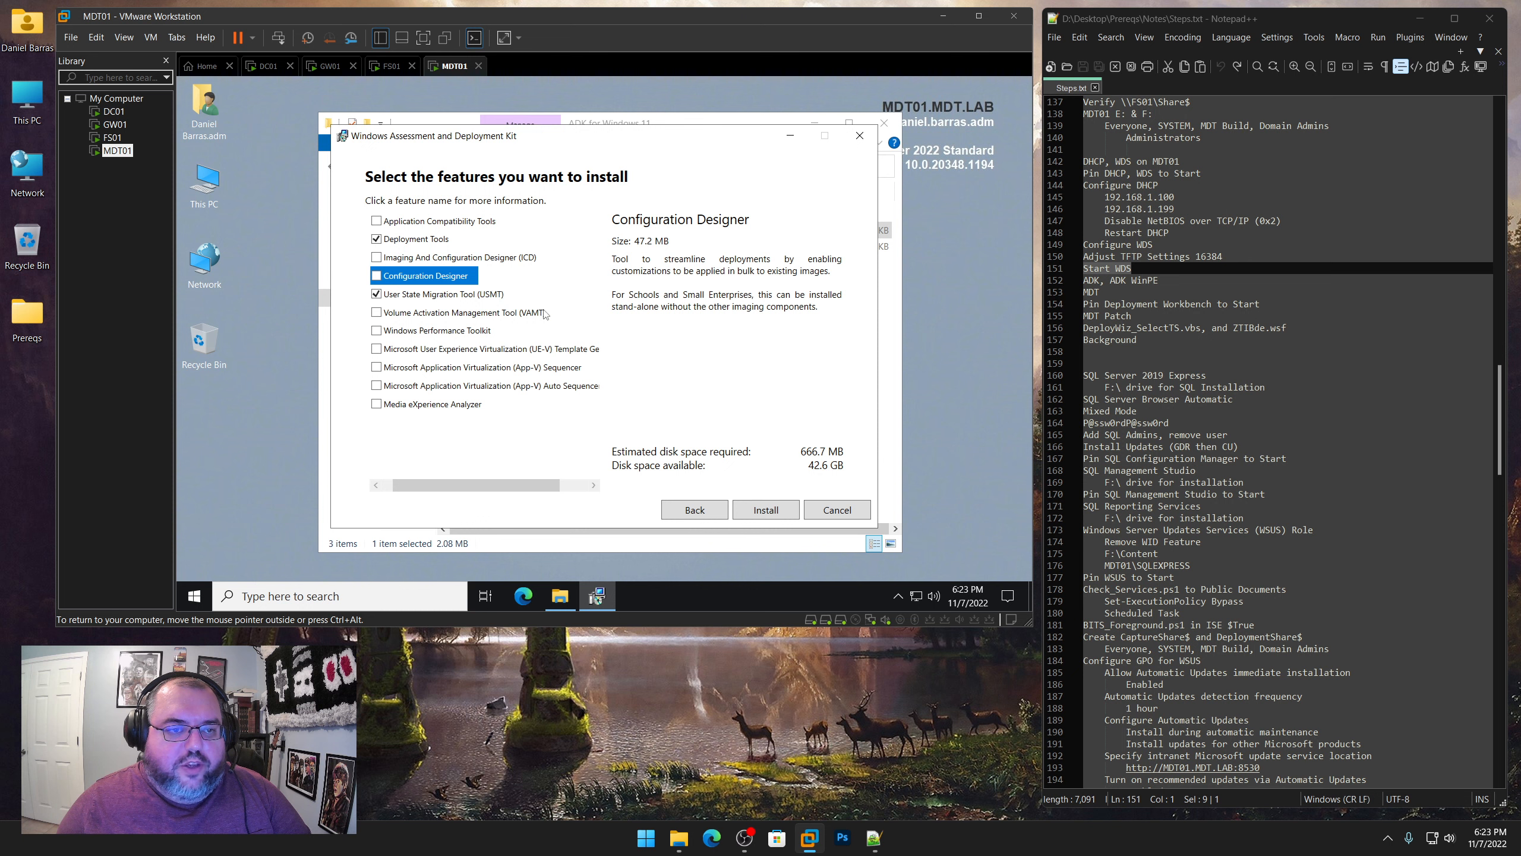
pyautogui.click(767, 510)
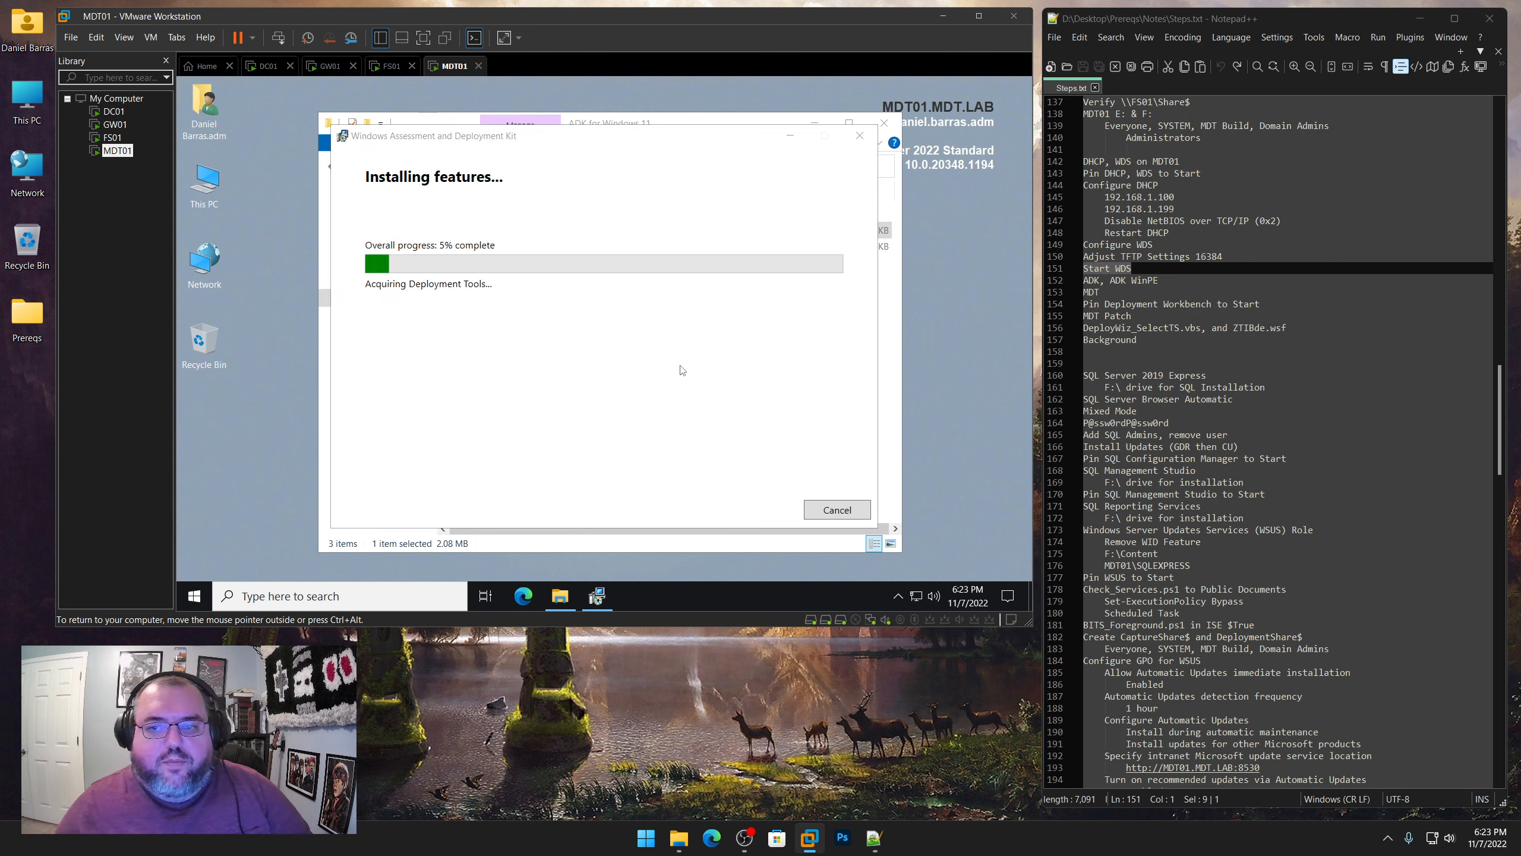
# Highlight the "ADK, ADK WinPE" note and close the ADK installer once the installation completes, without launching the Getting Started Guide
pyautogui.moveTo(1177, 285); pyautogui.dragTo(1083, 282)
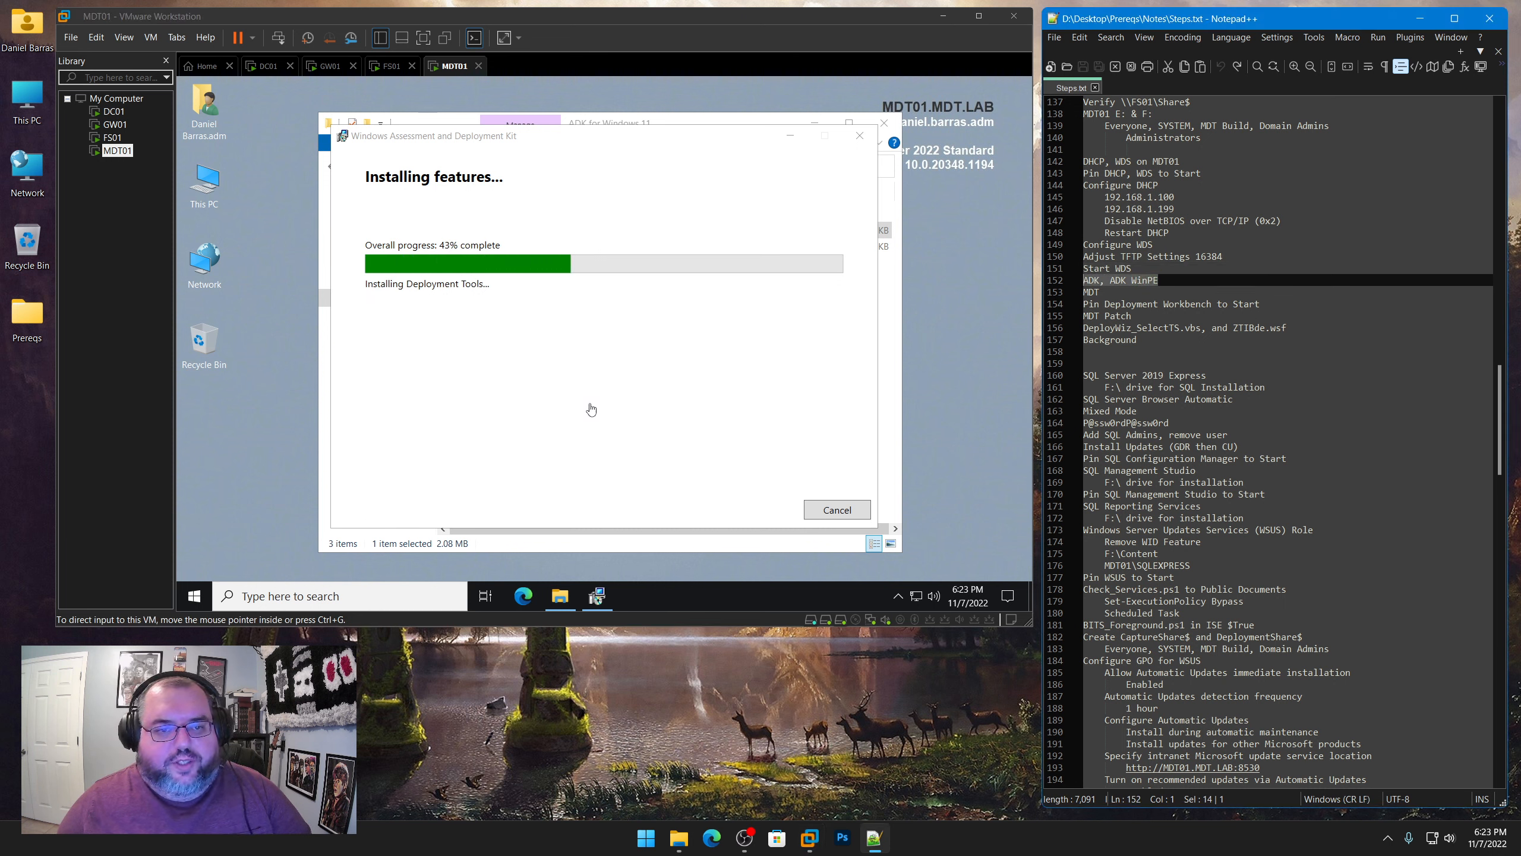
pyautogui.click(569, 193)
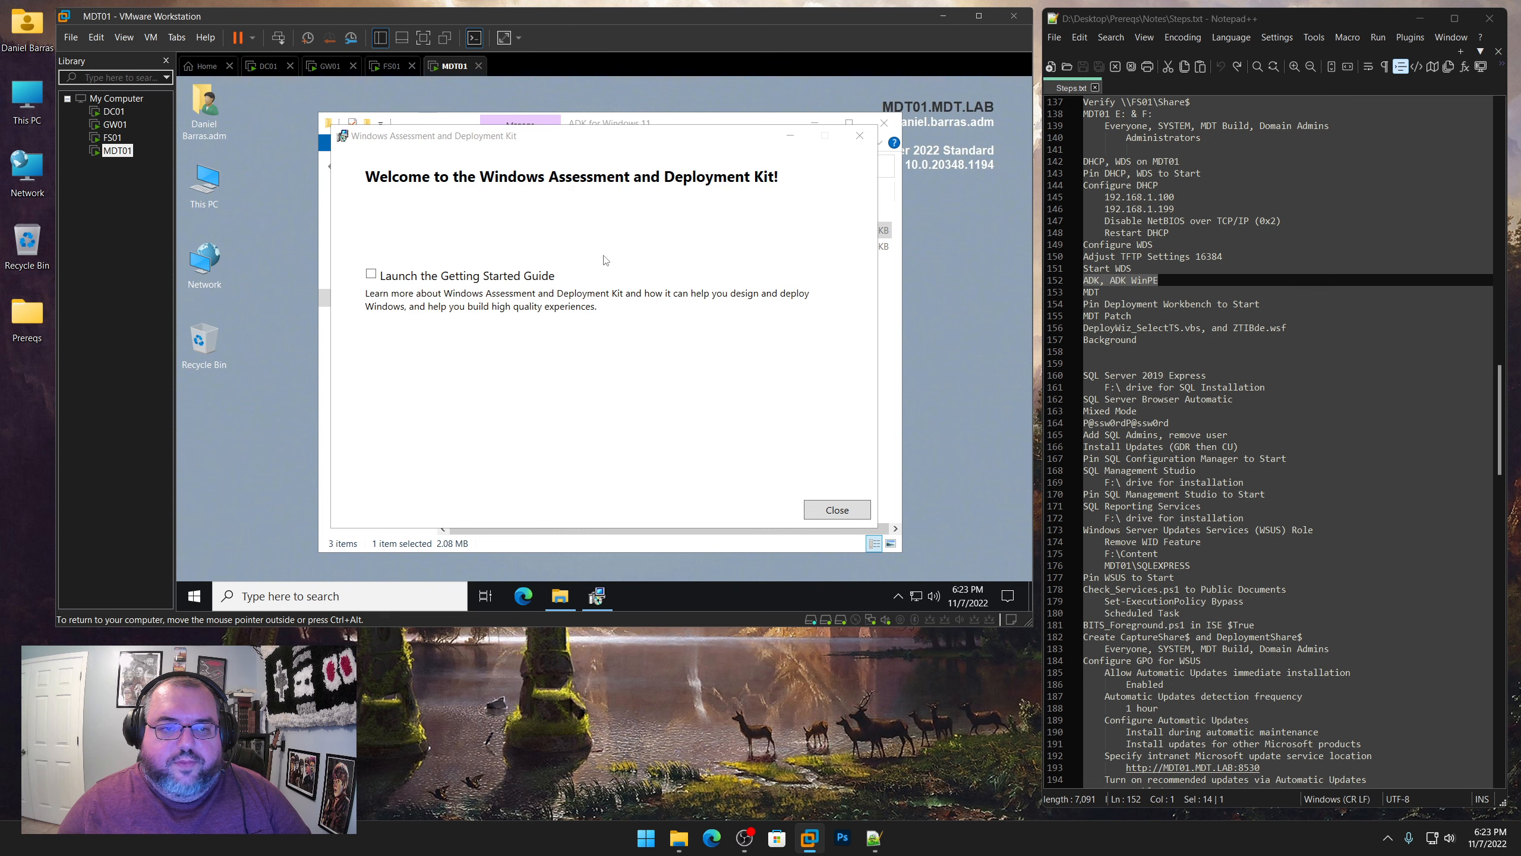
pyautogui.click(837, 509)
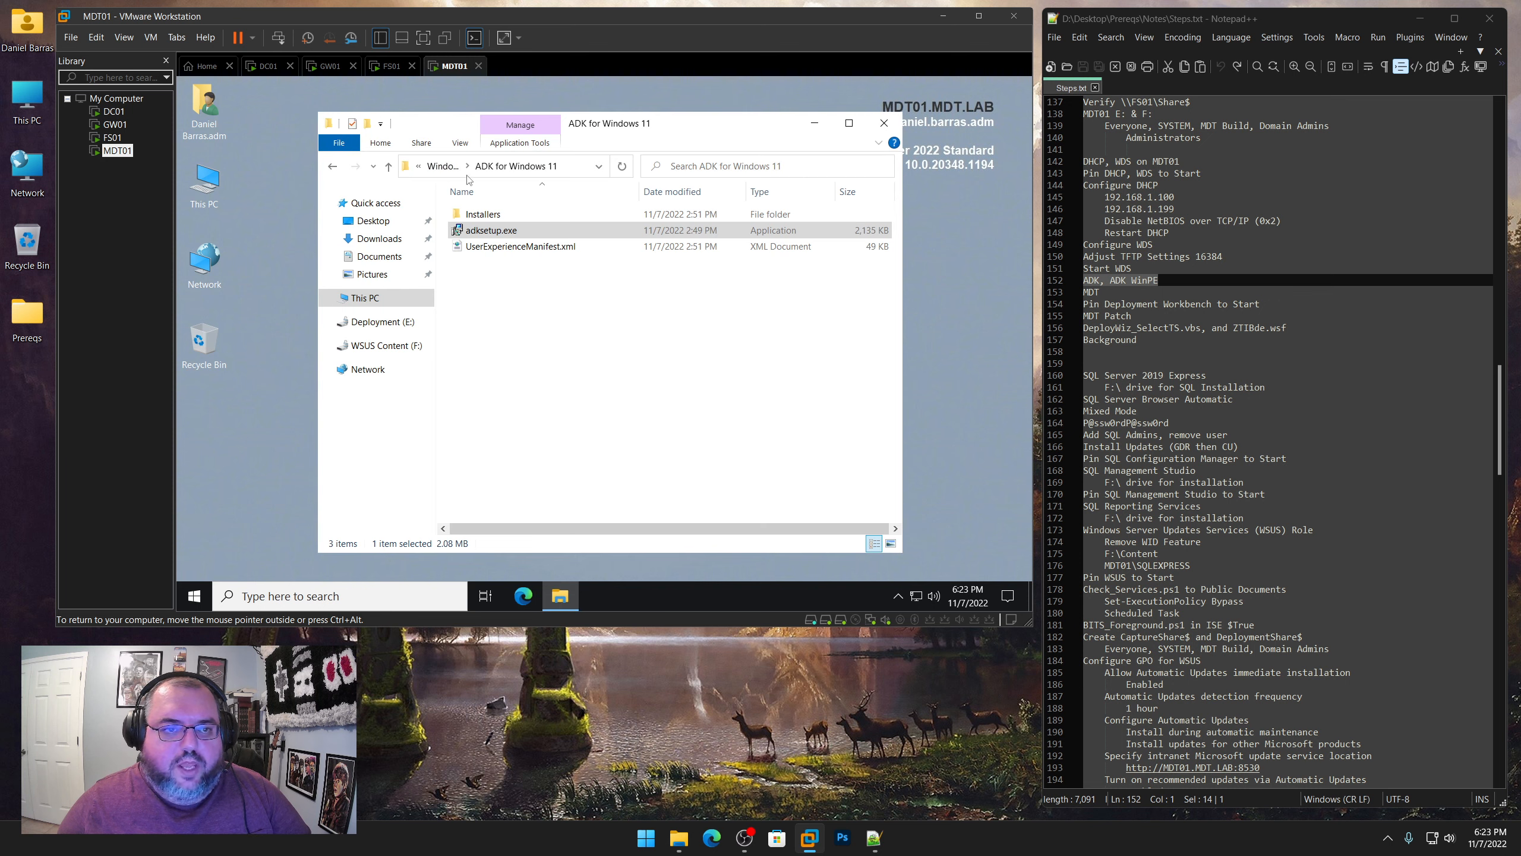
# Run adkwinpesetup.exe as administrator from the Windows PE Add-on folder under Windows ADK, allowing it through the security prompts
pyautogui.click(445, 170)
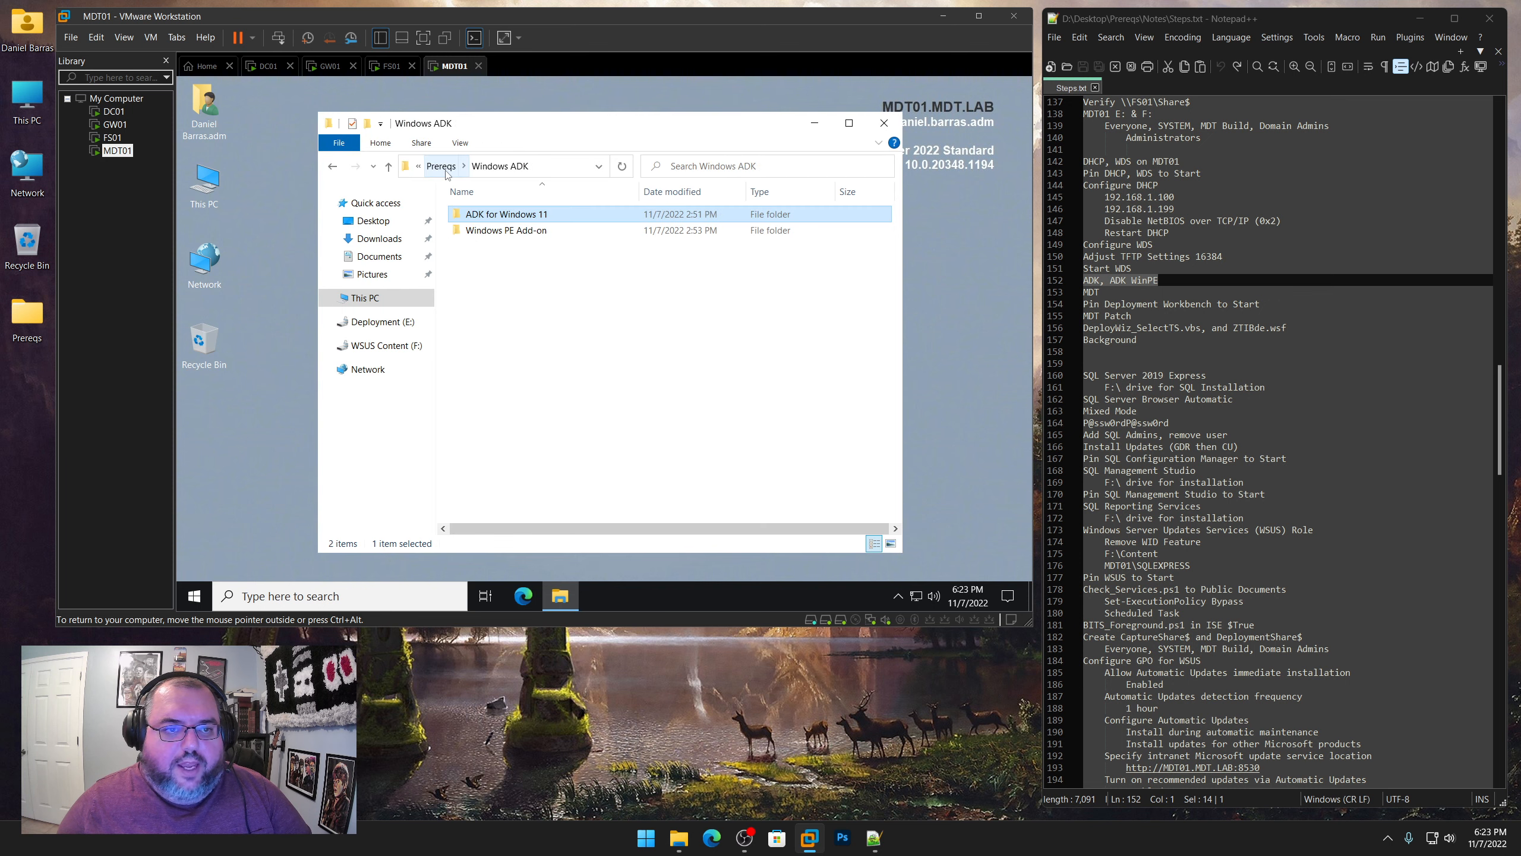
pyautogui.doubleClick(508, 237)
pyautogui.click(508, 236)
pyautogui.rightClick(508, 235)
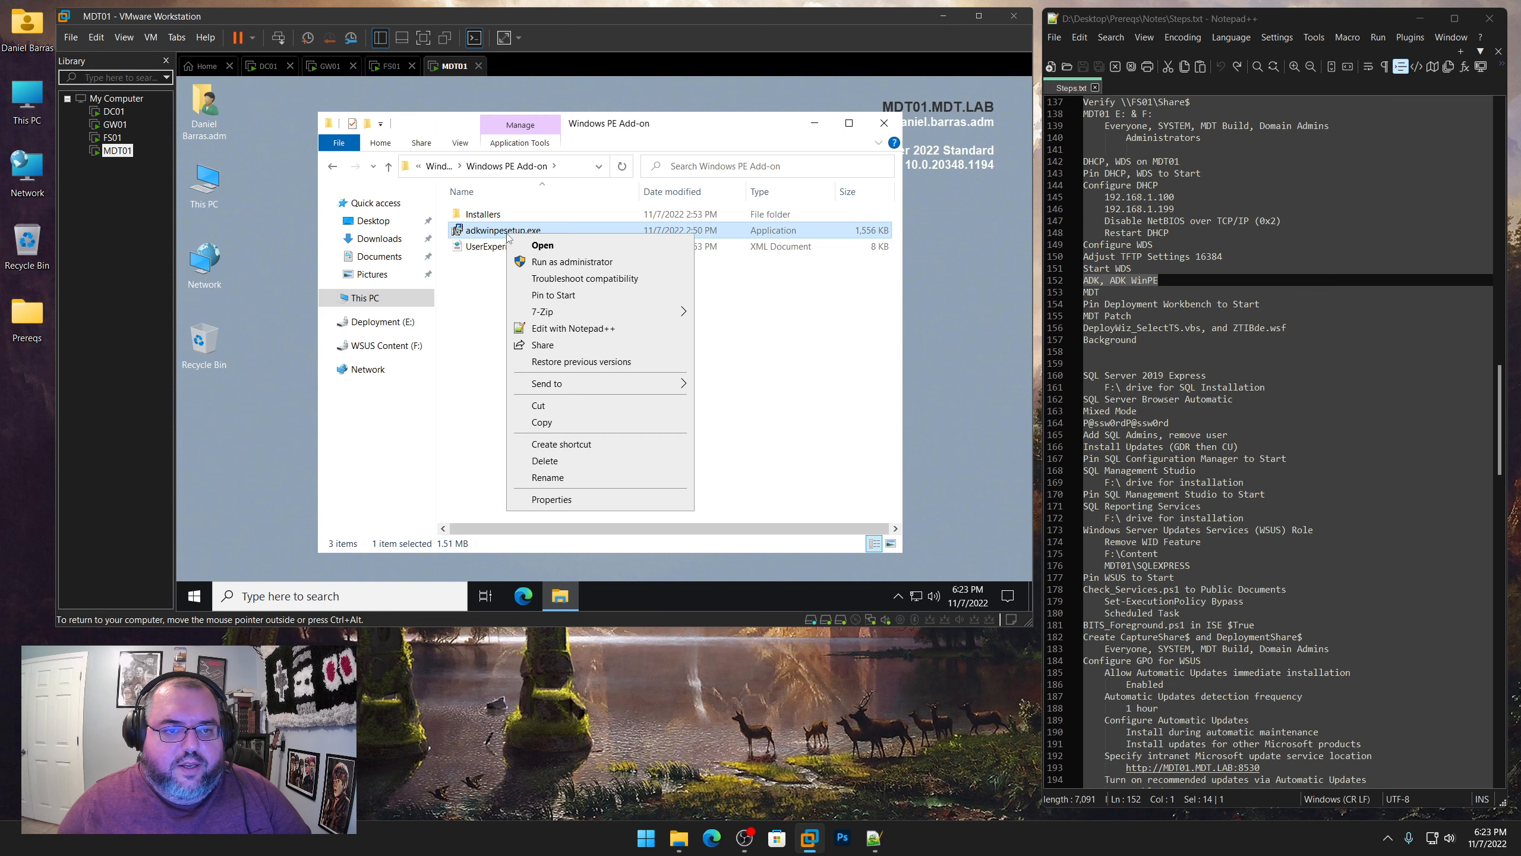
pyautogui.click(556, 264)
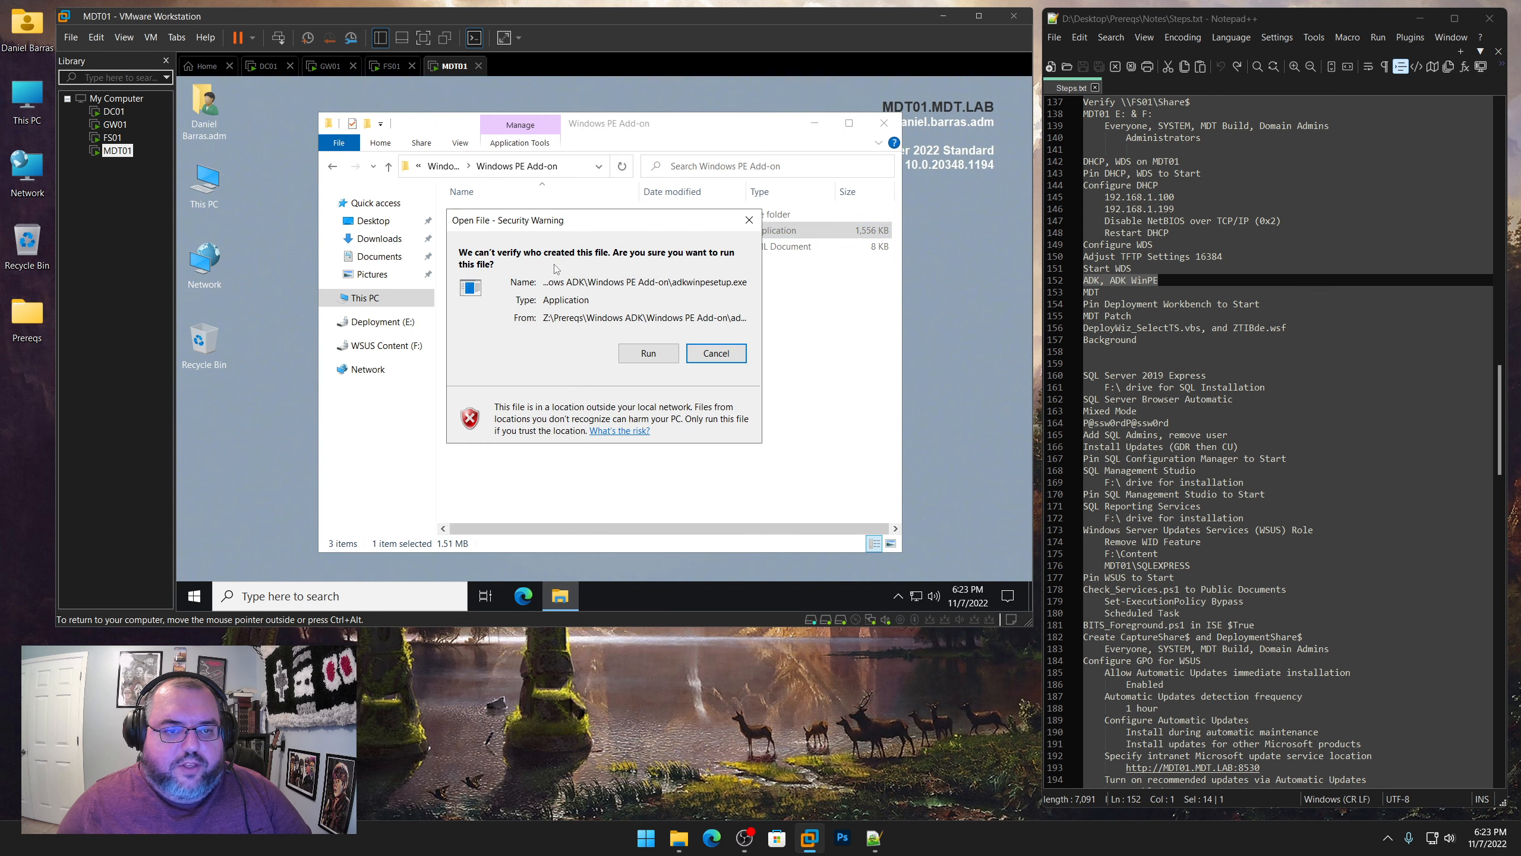
pyautogui.click(659, 358)
pyautogui.click(527, 430)
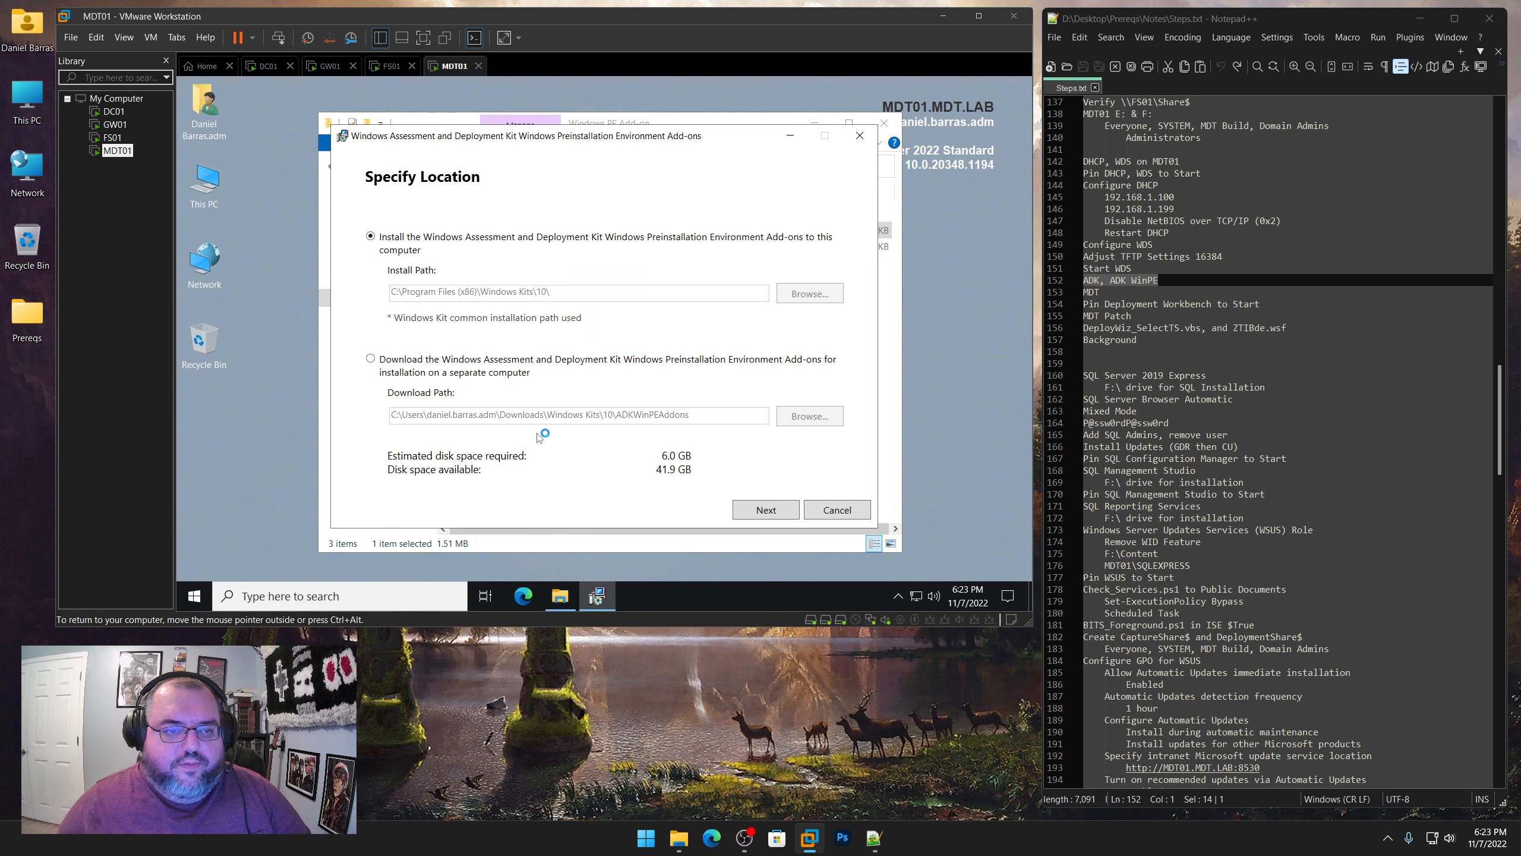
# Keep the default WinPE add-on path, decline insights collection, accept the licence agreement and install Windows Preinstallation Environment (Windows PE)
pyautogui.click(773, 508)
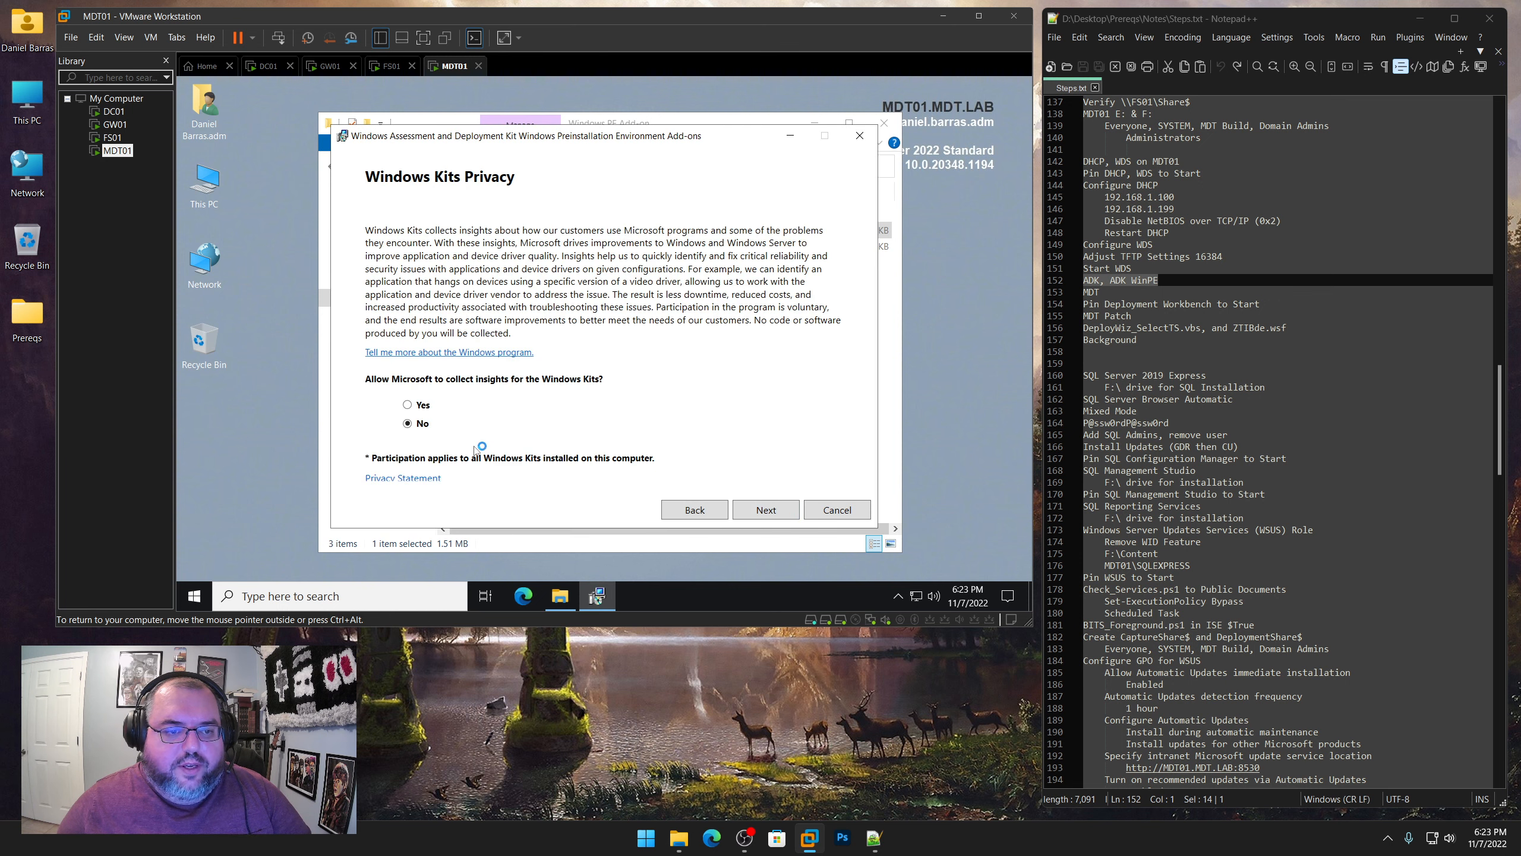
pyautogui.click(757, 512)
pyautogui.click(757, 514)
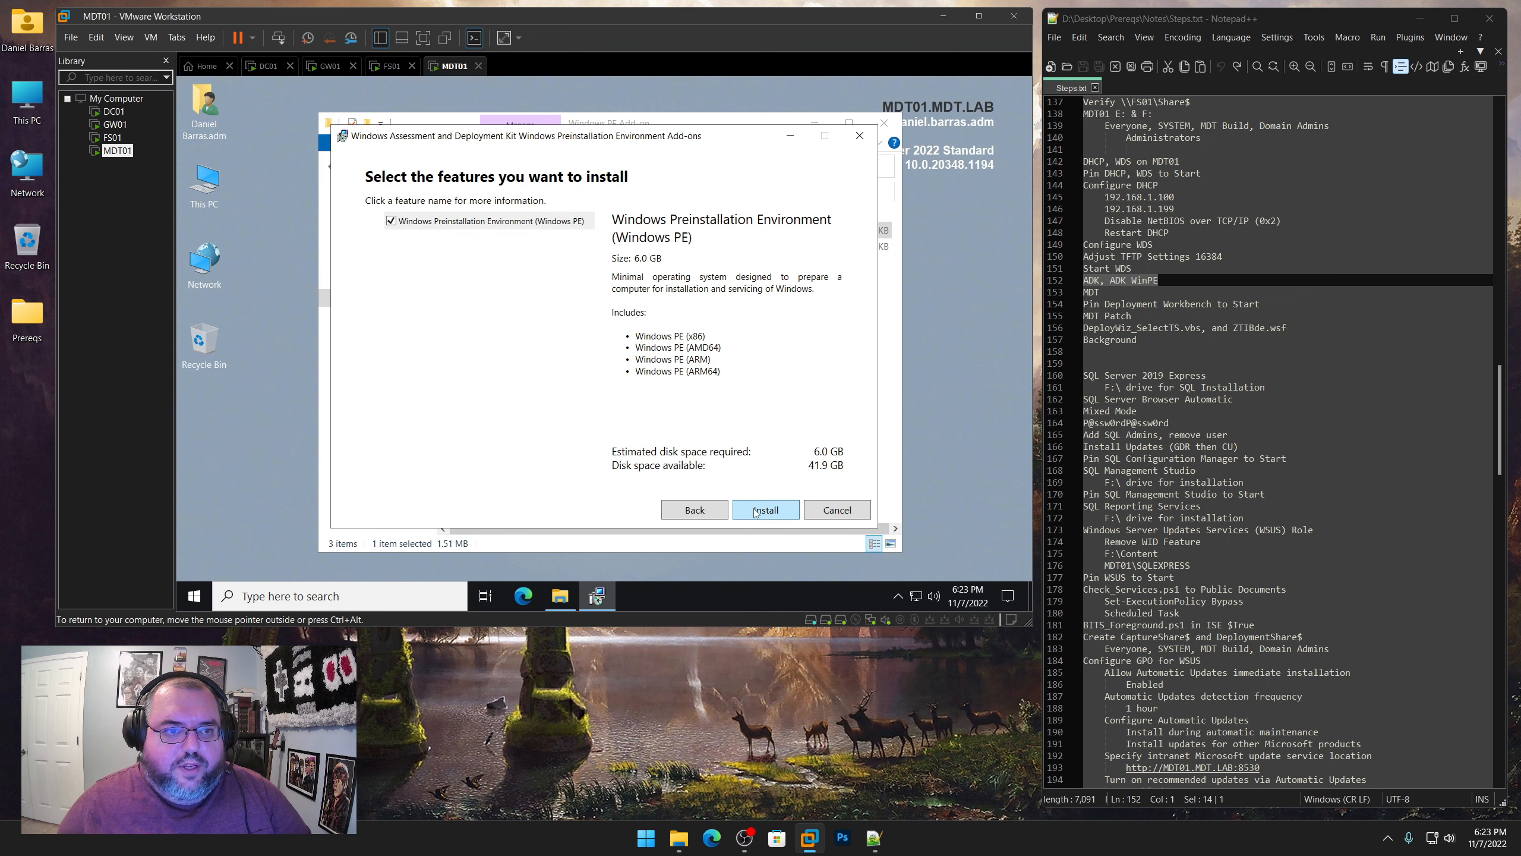
pyautogui.click(783, 516)
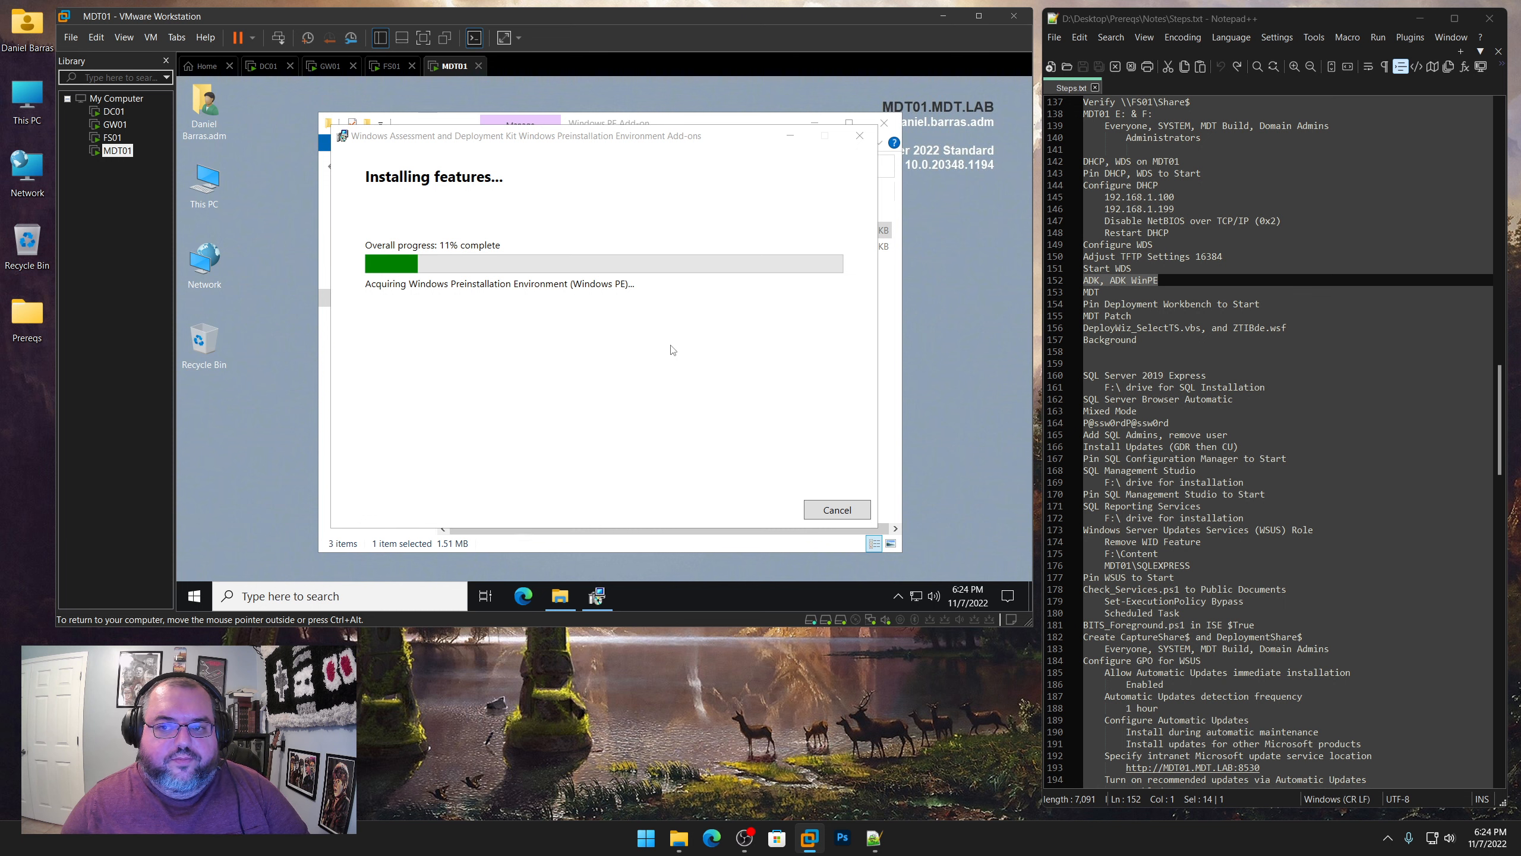
# Highlight the MDT note and open the Microsoft Deployment Toolkit folder under Prereqs, with the running installer moved aside
pyautogui.doubleClick(1091, 292)
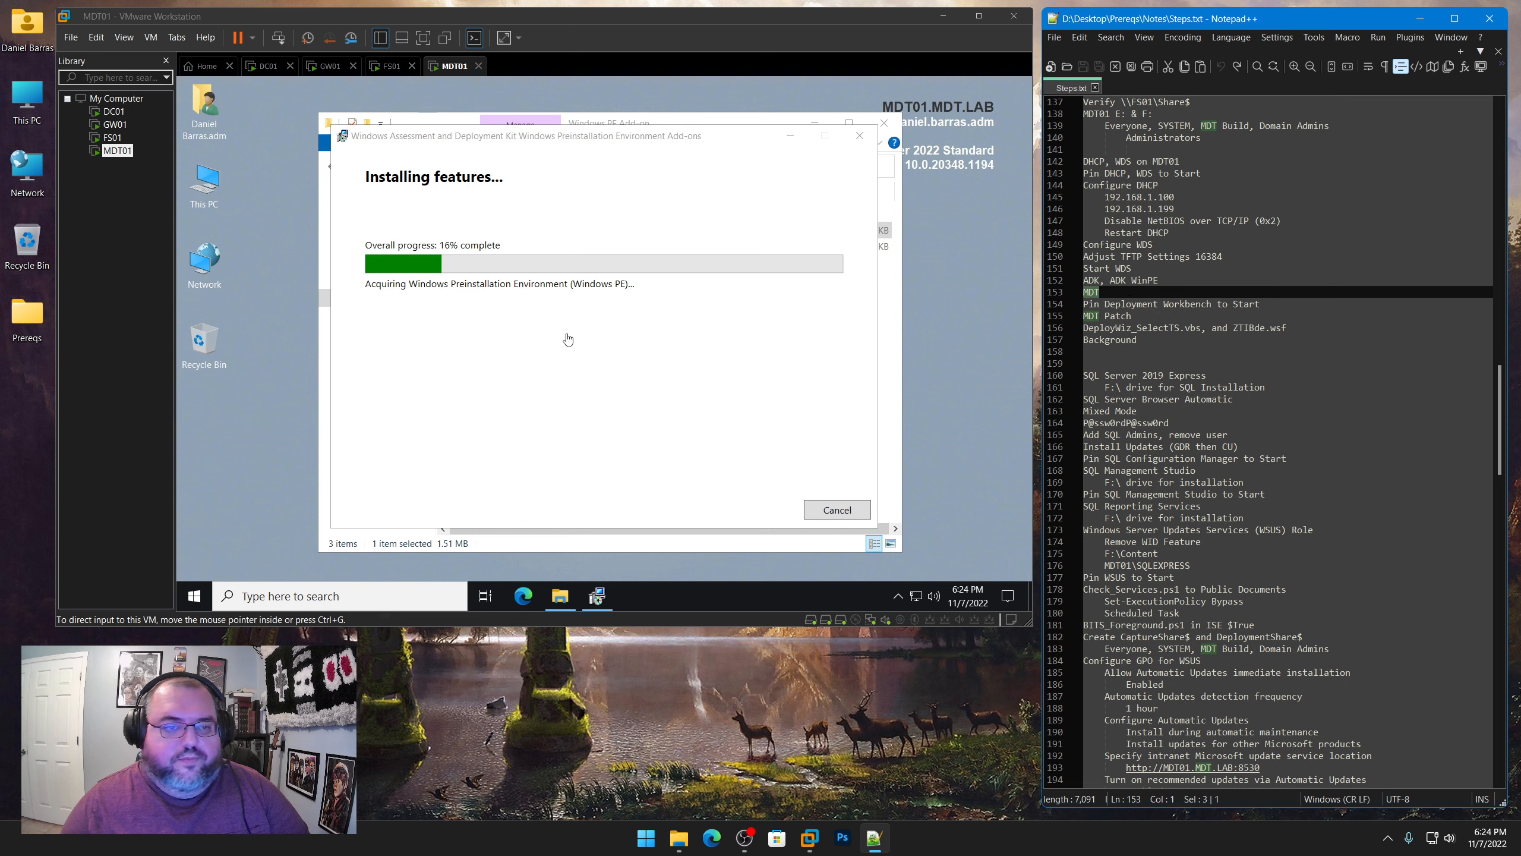
pyautogui.click(531, 185)
pyautogui.moveTo(609, 148); pyautogui.dragTo(532, 149)
pyautogui.click(669, 127)
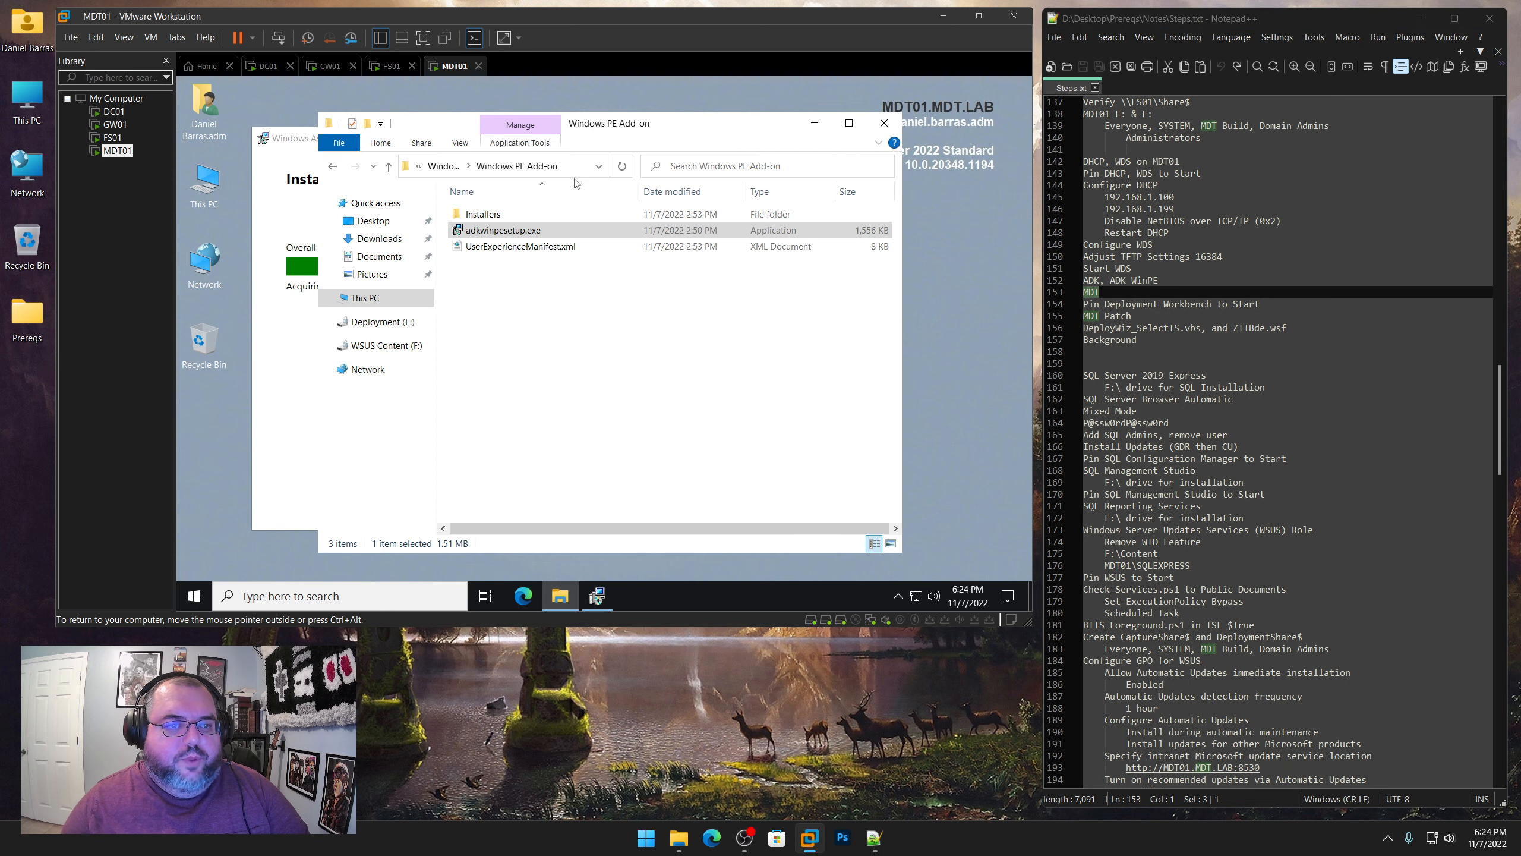
pyautogui.click(446, 167)
pyautogui.click(445, 167)
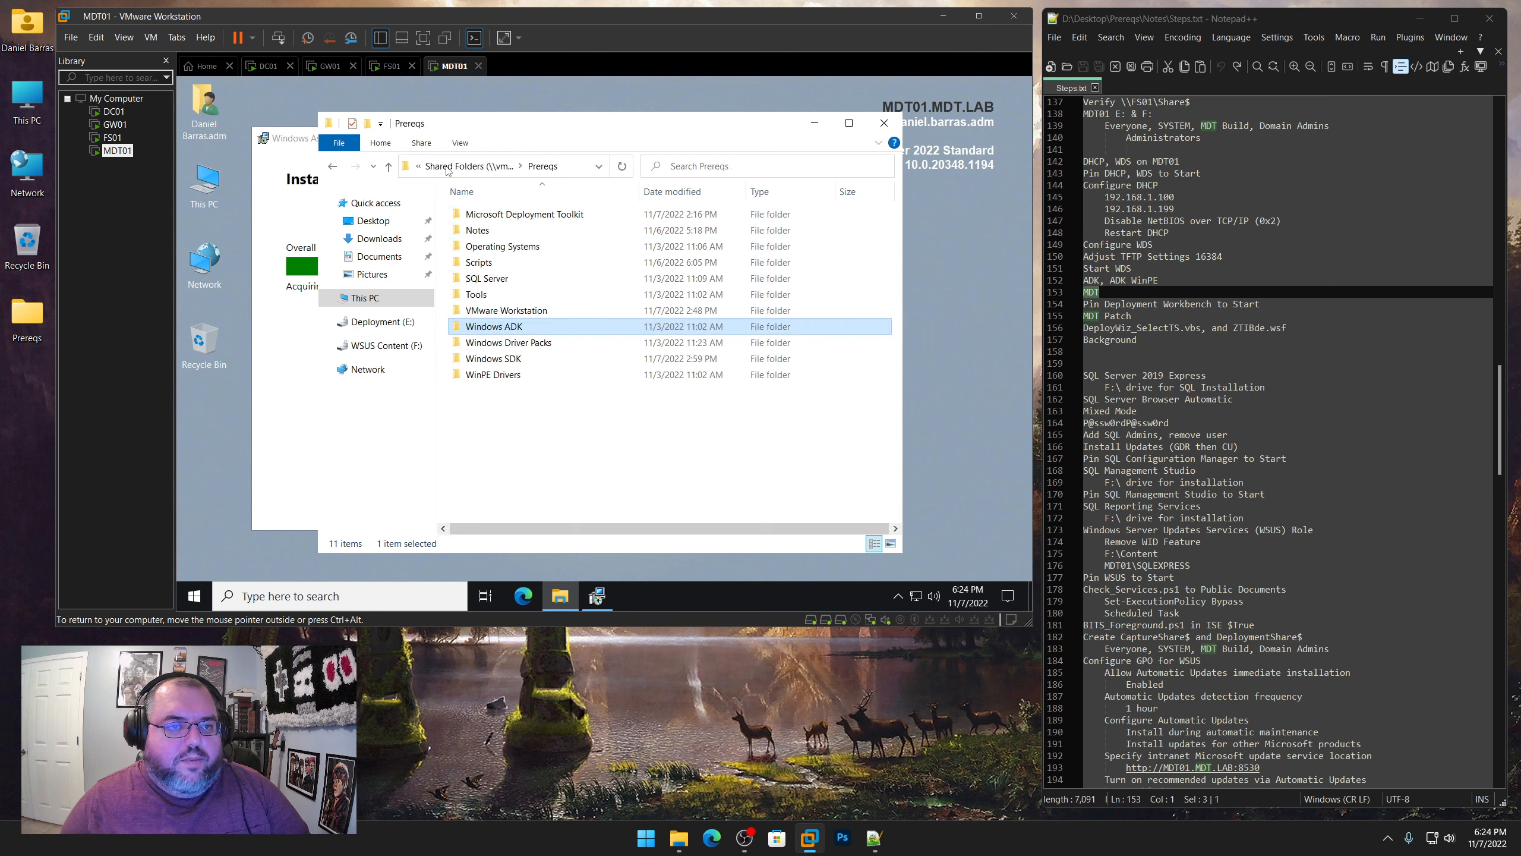
pyautogui.click(492, 217)
pyautogui.doubleClick(492, 215)
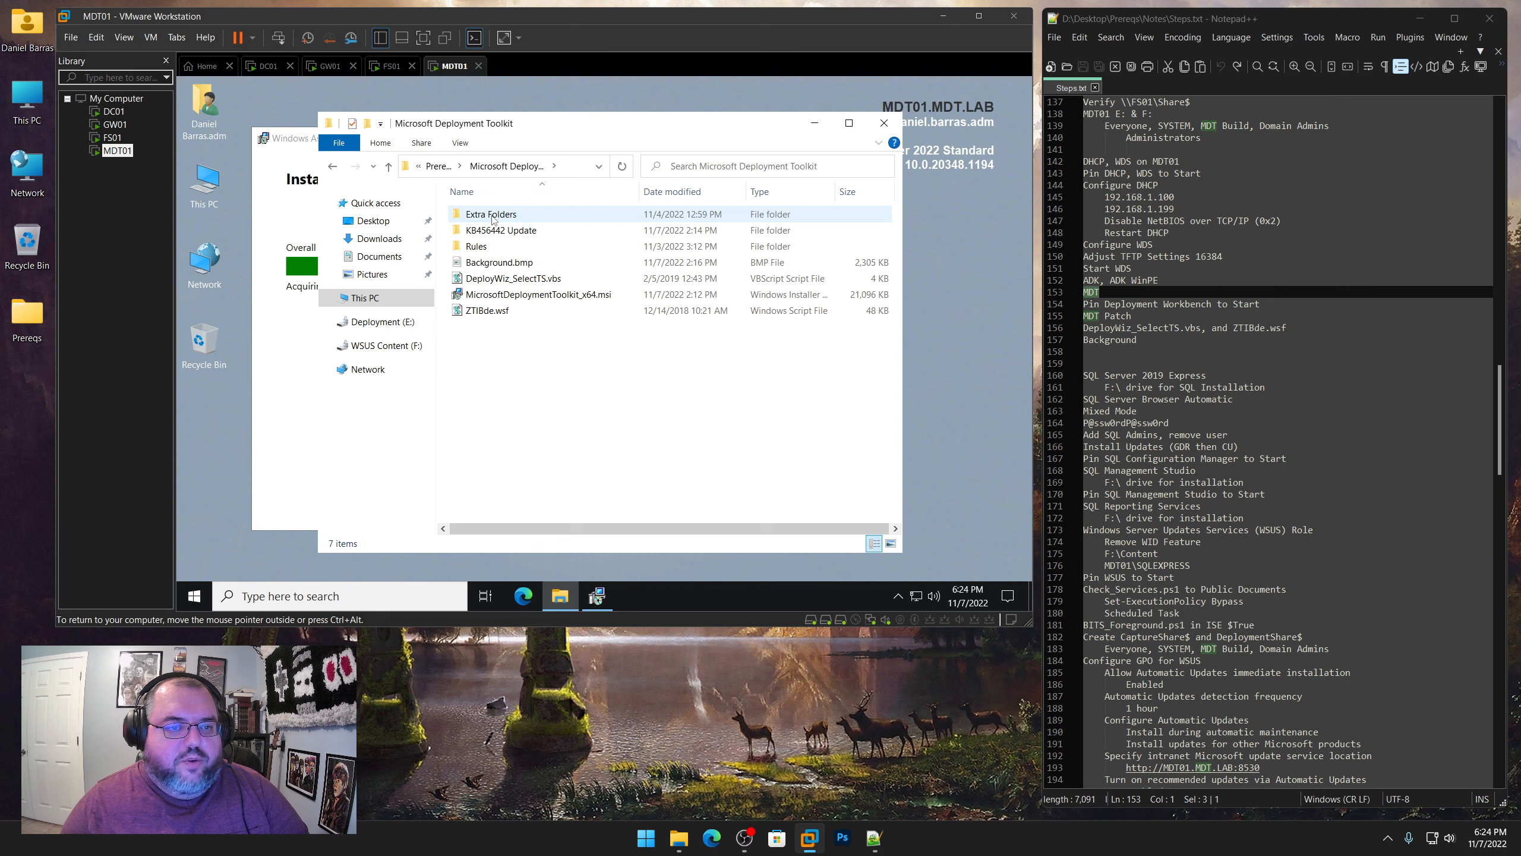
# Bring the WinPE add-on installer to the front and close it once the installation completes
pyautogui.moveTo(1102, 294); pyautogui.dragTo(1082, 294)
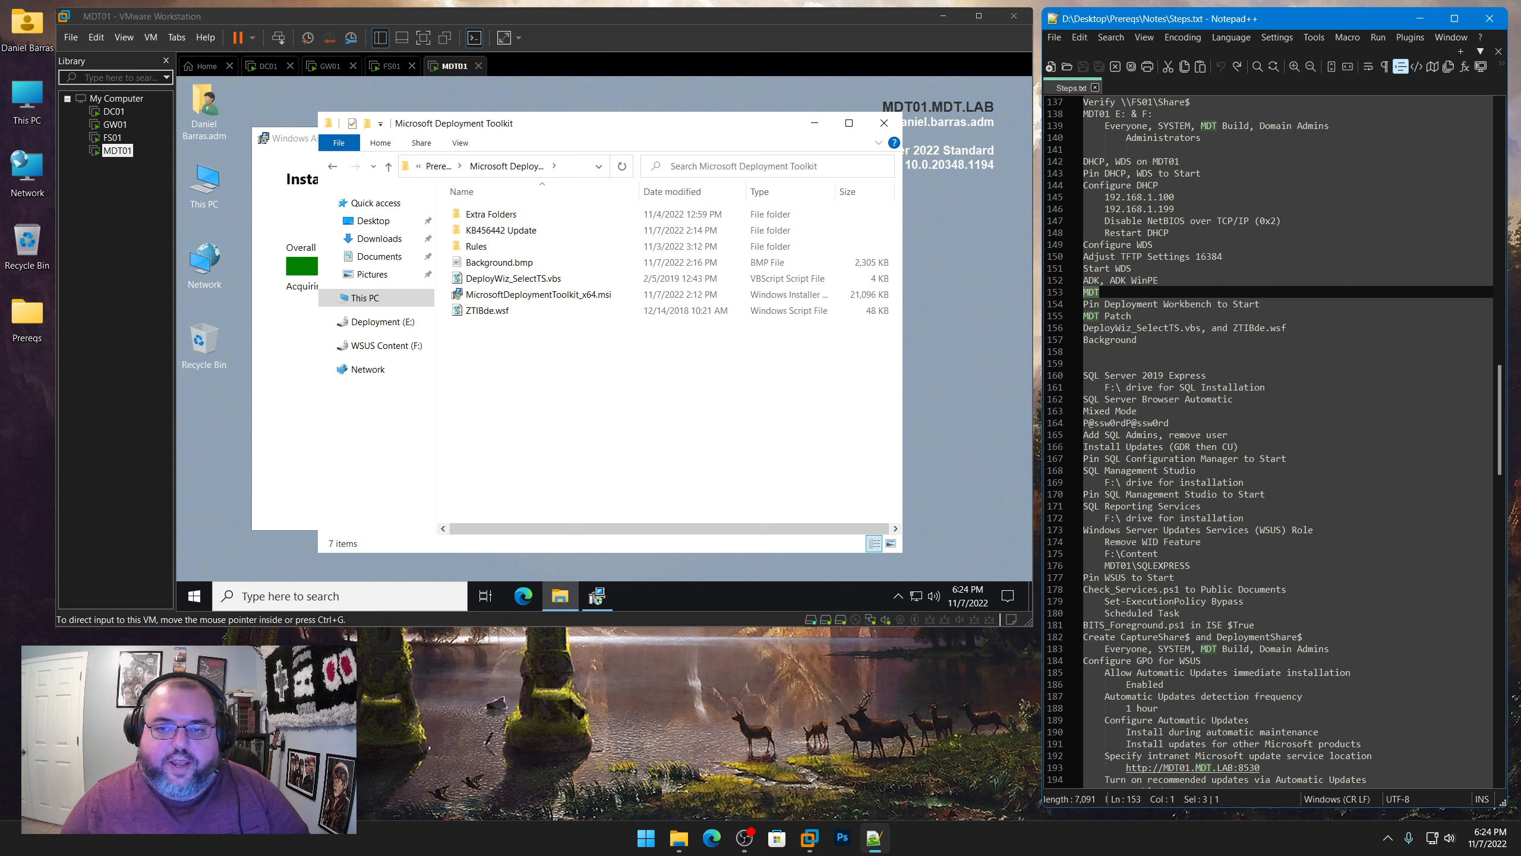
pyautogui.click(281, 153)
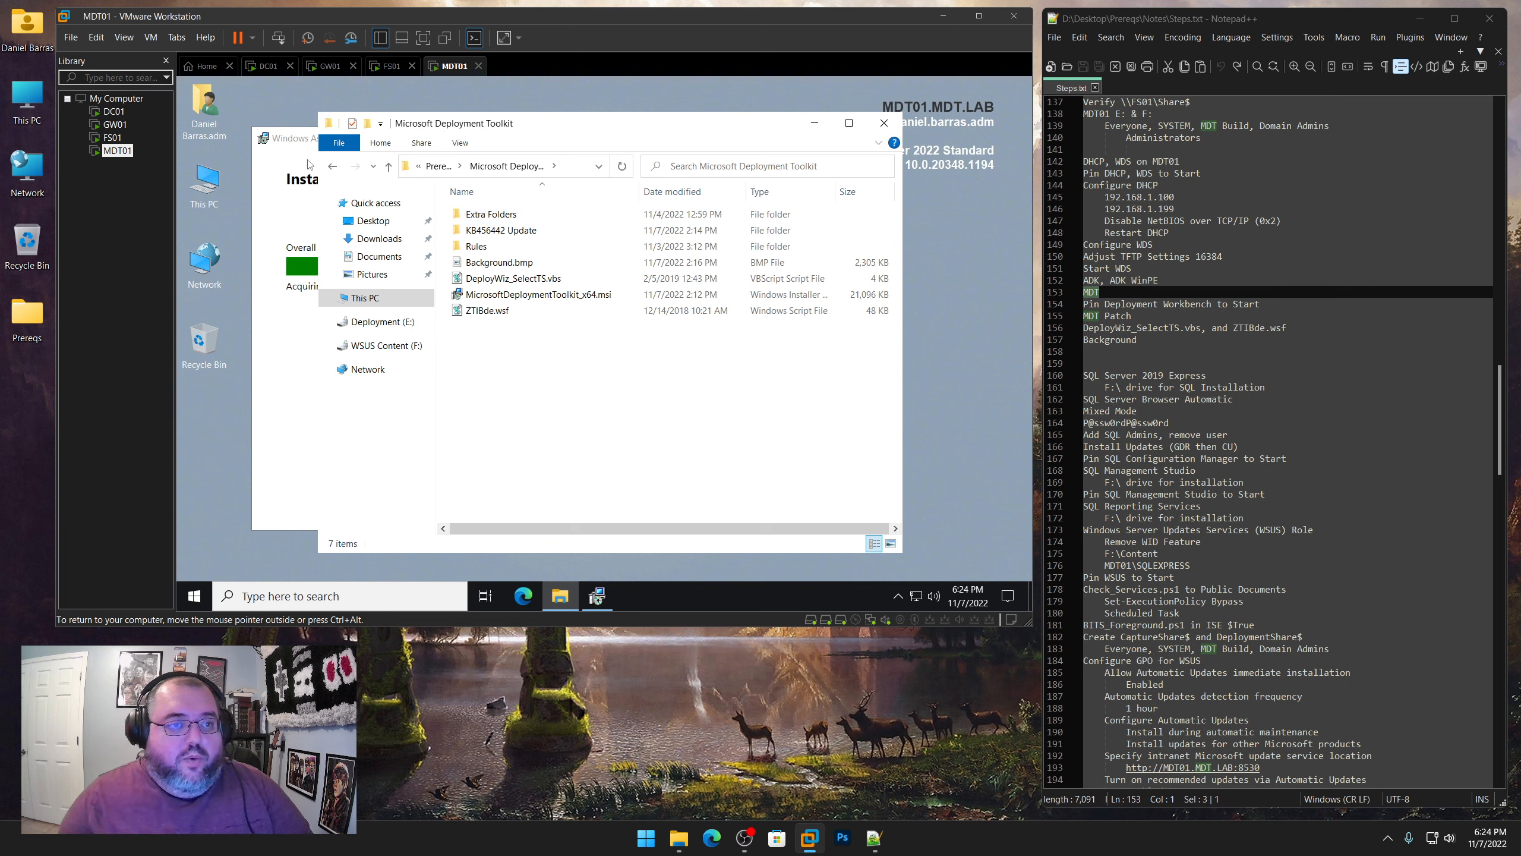
pyautogui.click(310, 147)
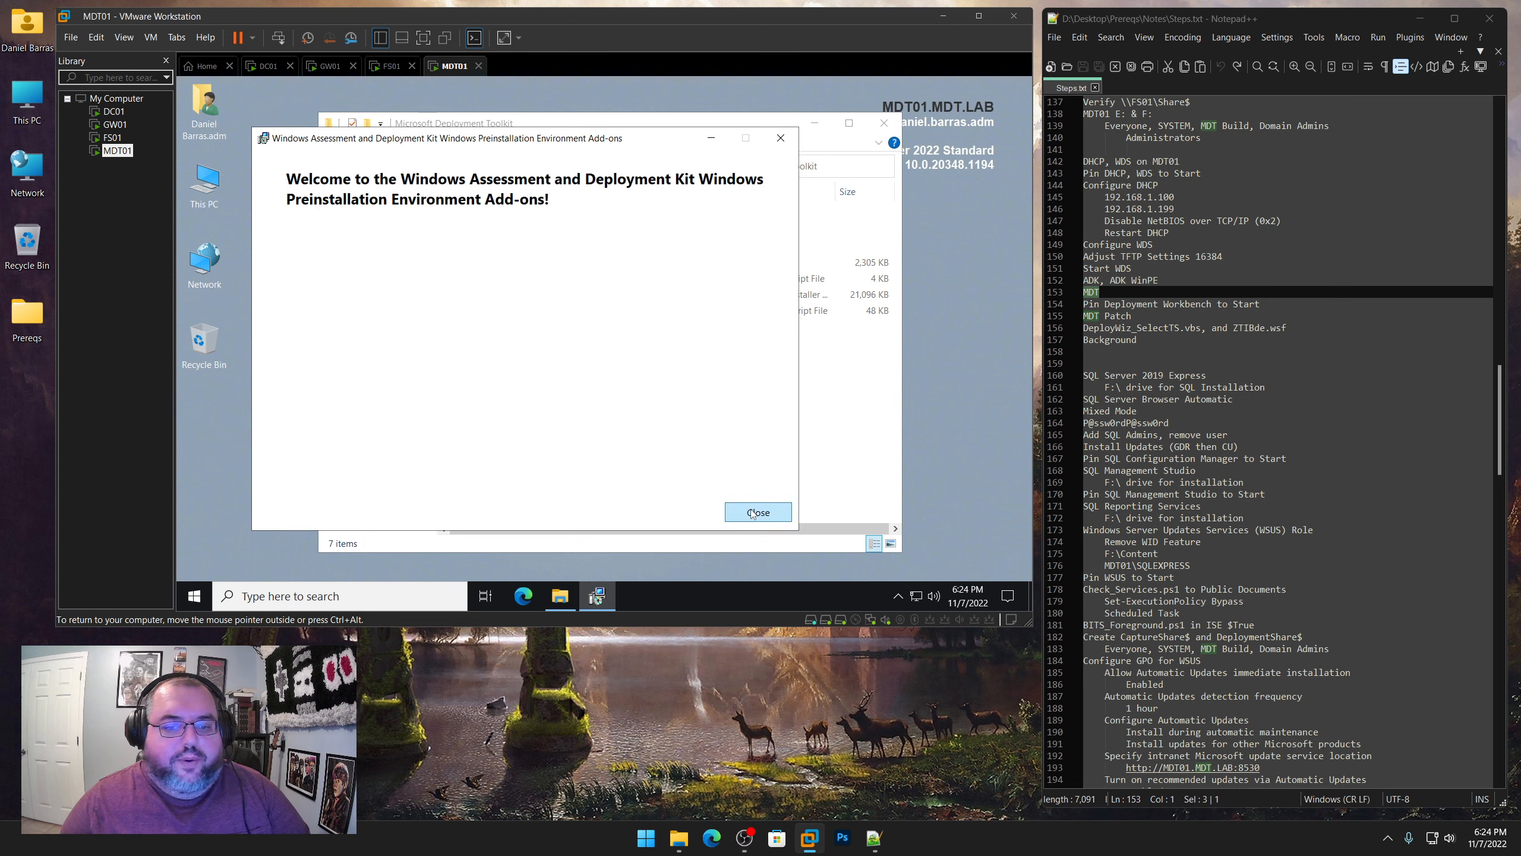
pyautogui.click(757, 512)
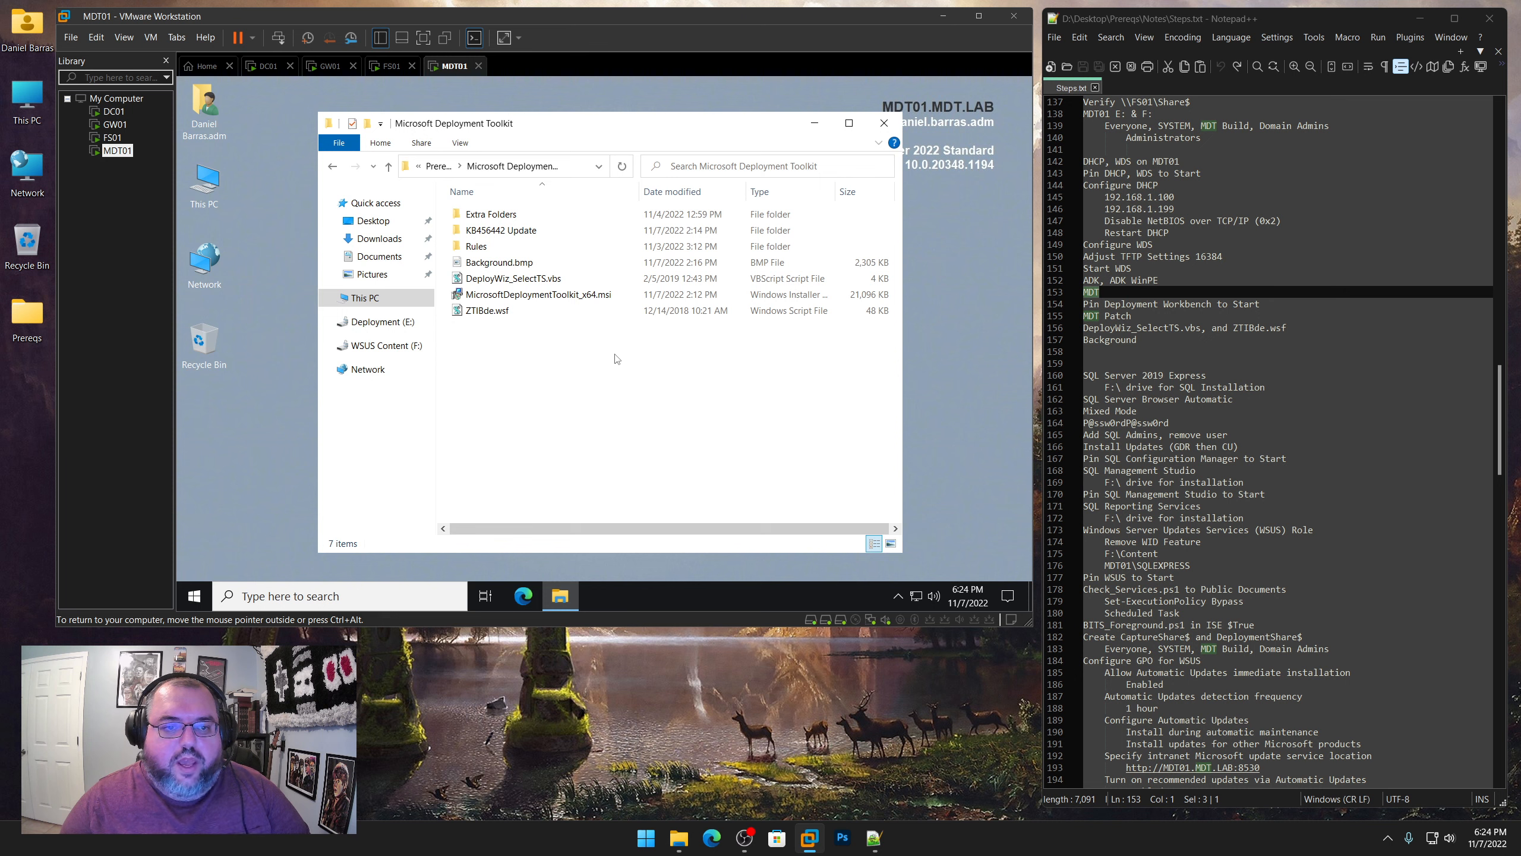
# Start the MDT setup from MicrosoftDeploymentToolkit_x64.msi and accept its licence terms
pyautogui.rightClick(578, 296)
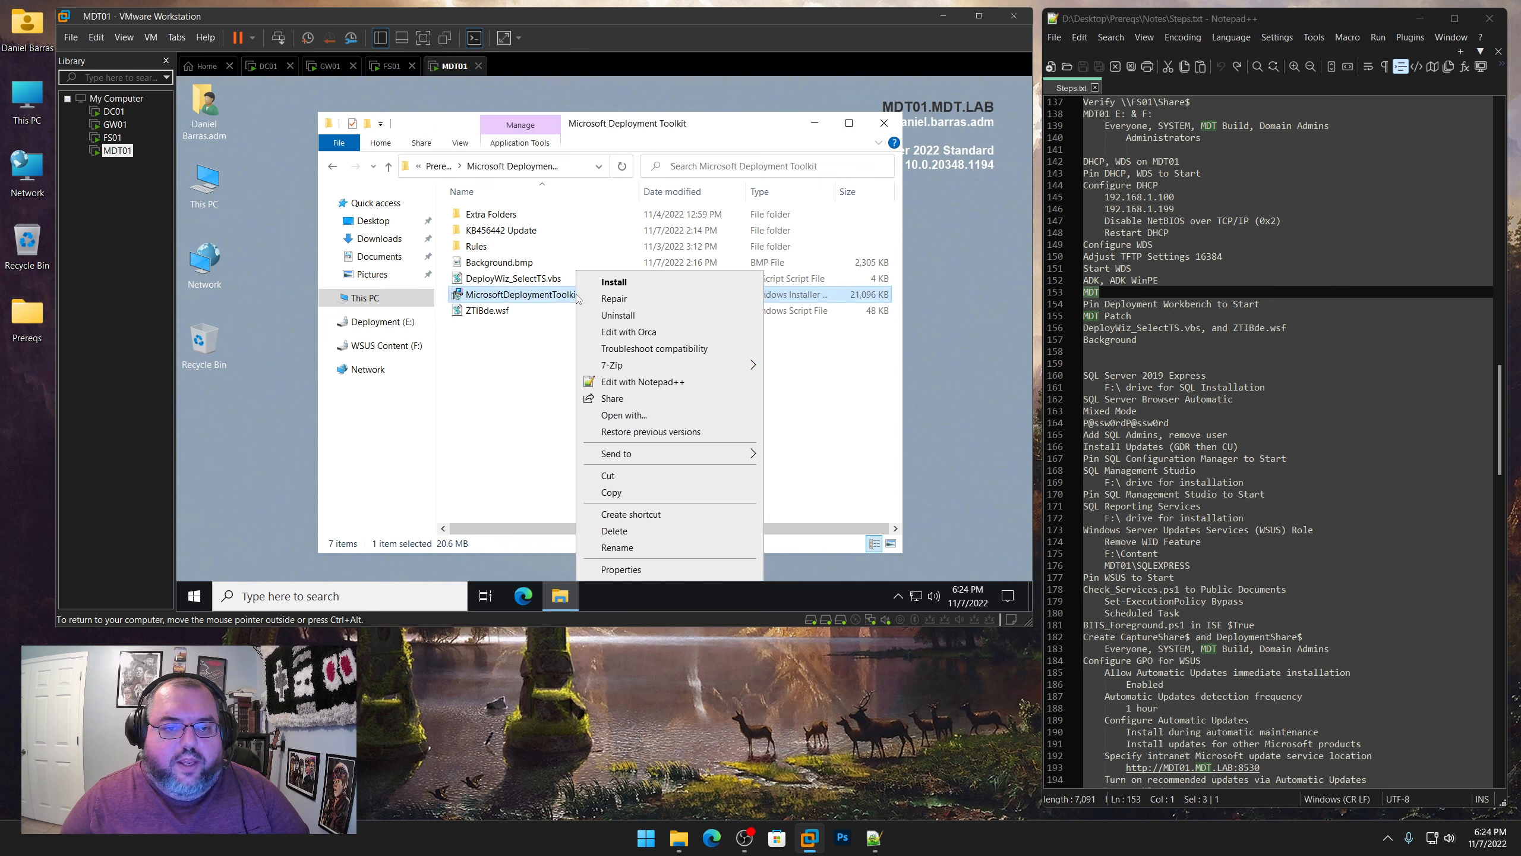
pyautogui.click(611, 282)
pyautogui.click(649, 353)
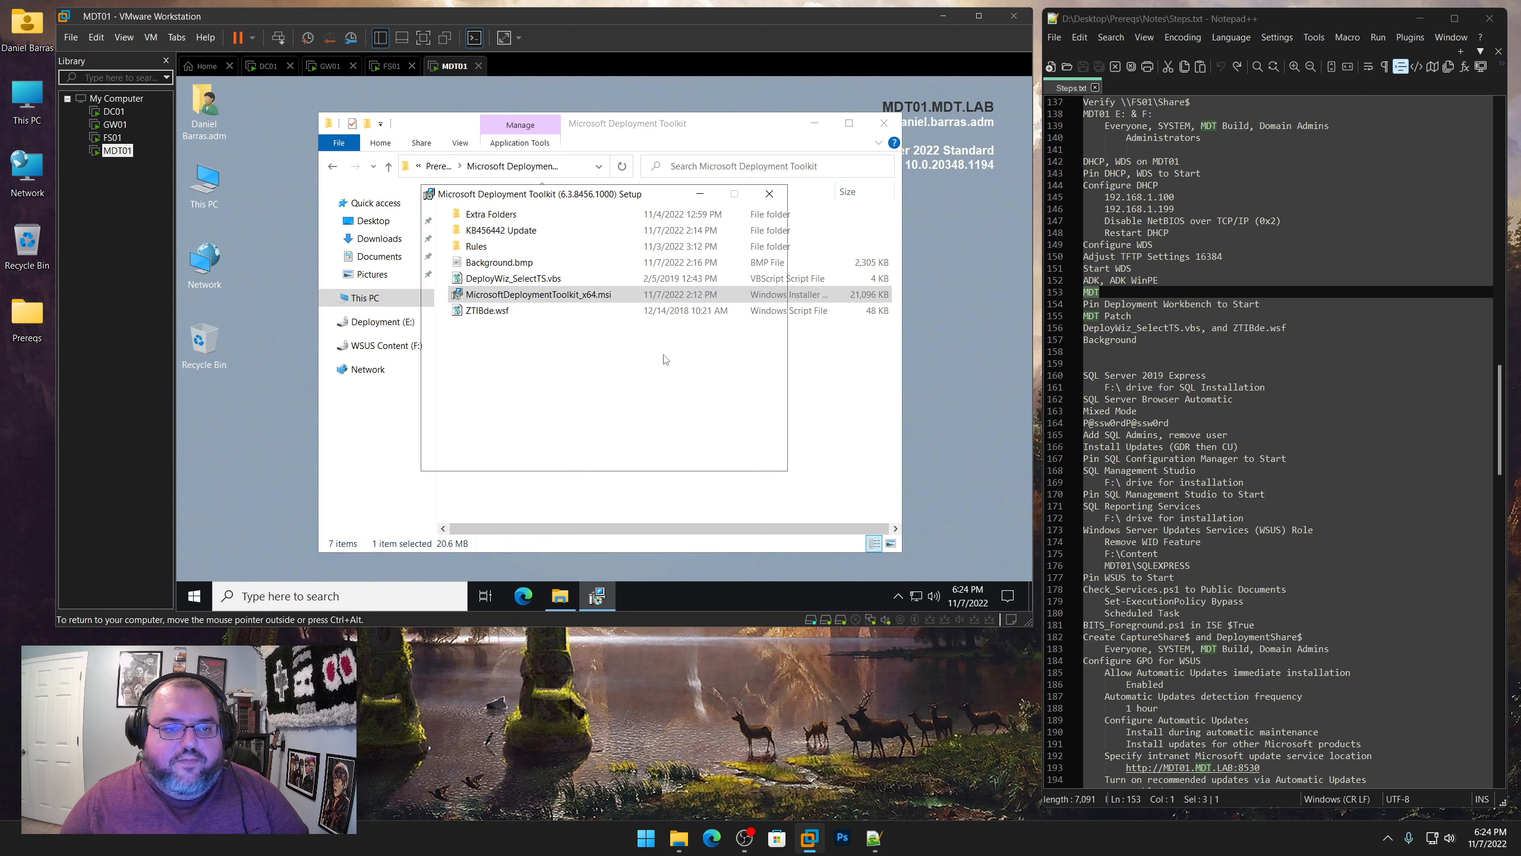
pyautogui.click(685, 453)
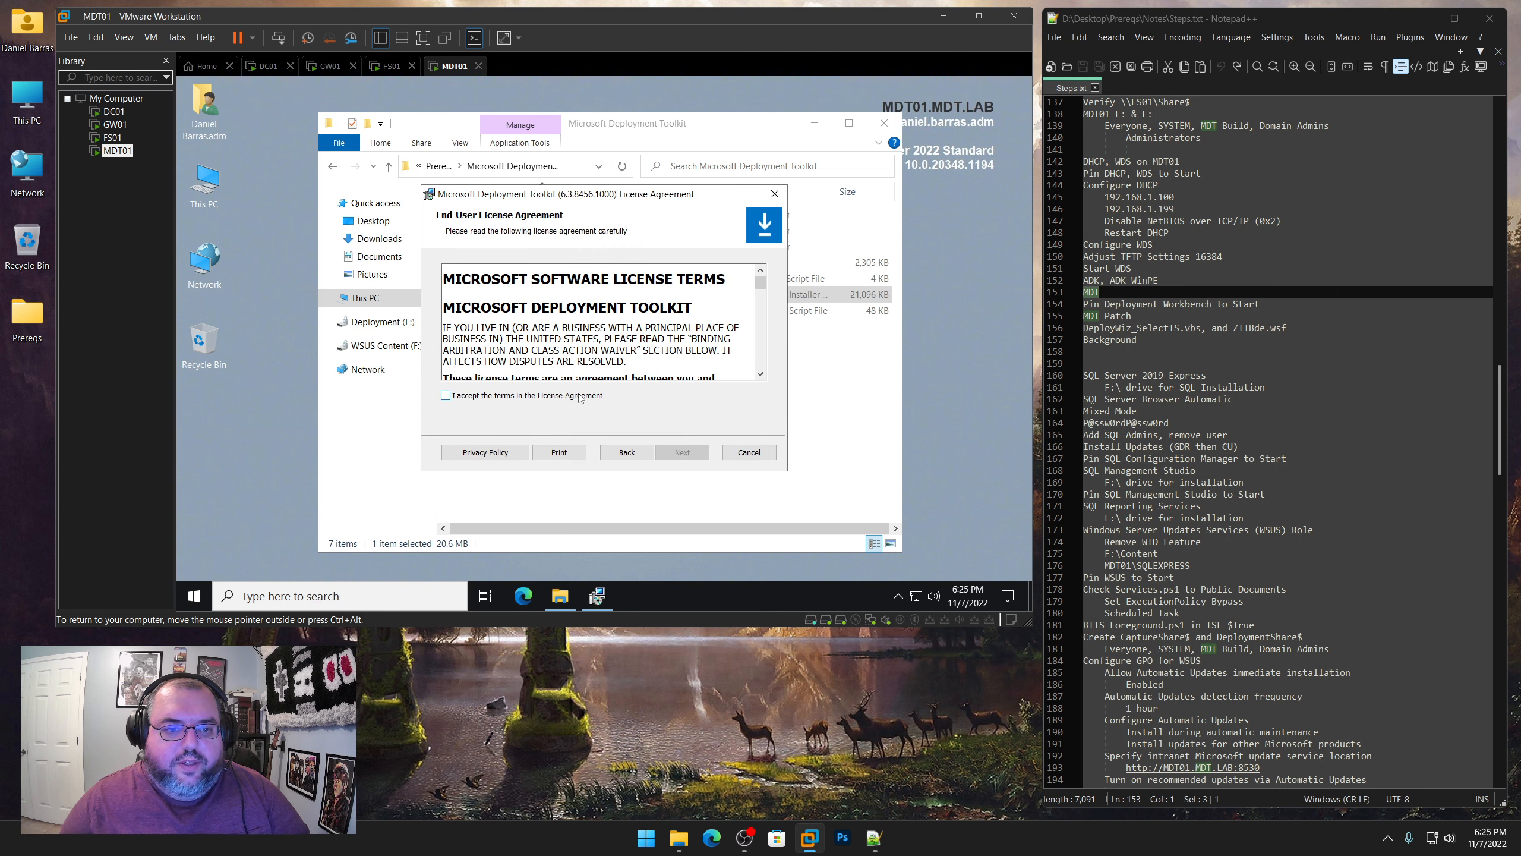
pyautogui.click(580, 399)
pyautogui.click(694, 453)
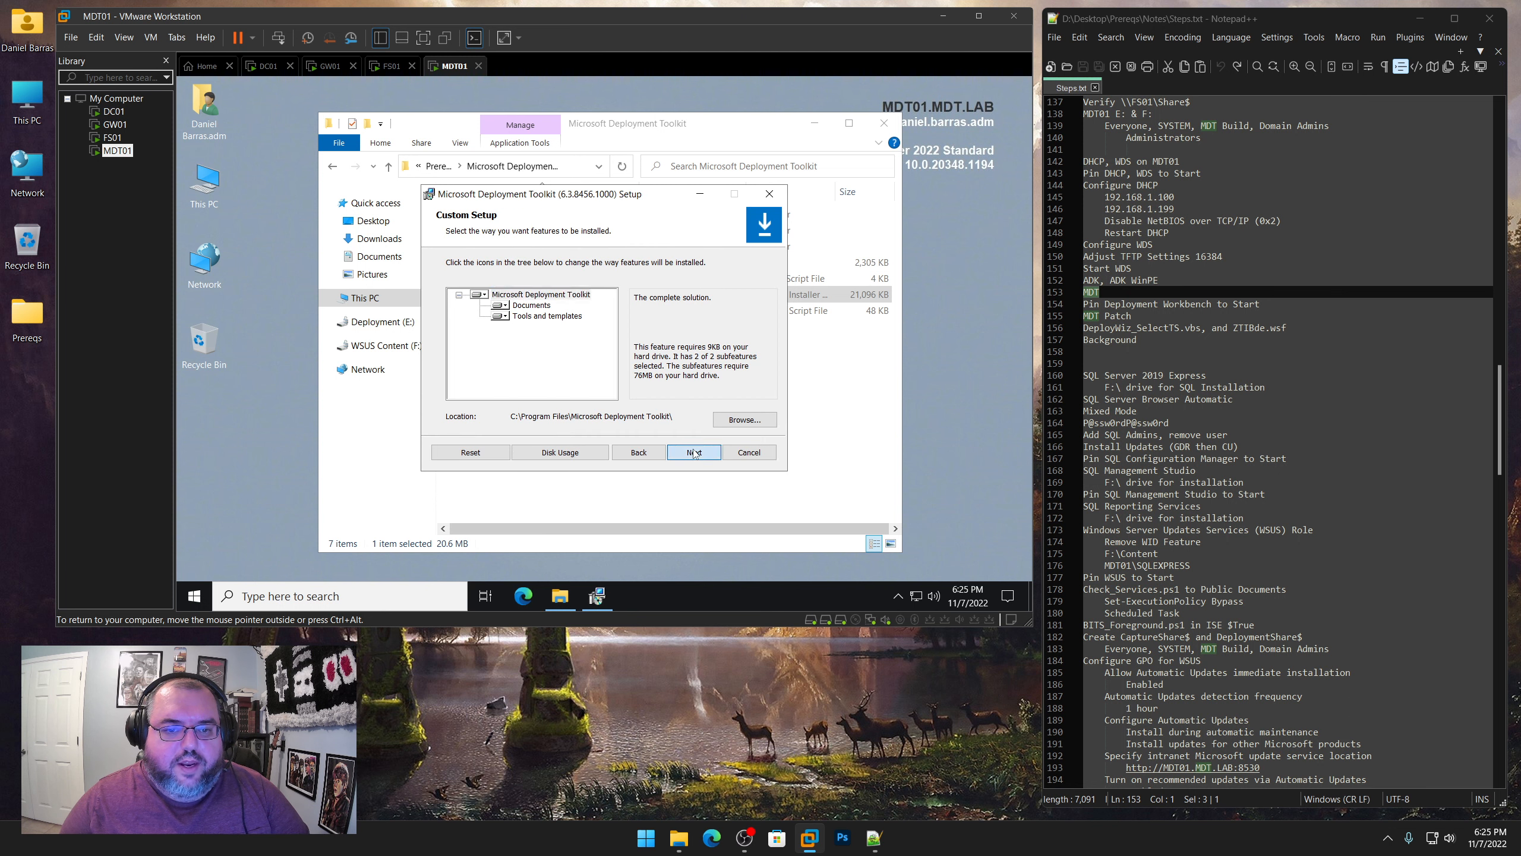
# Install MDT with the default features and location, without joining the Customer Experience Improvement Program, and finish the wizard
pyautogui.click(694, 452)
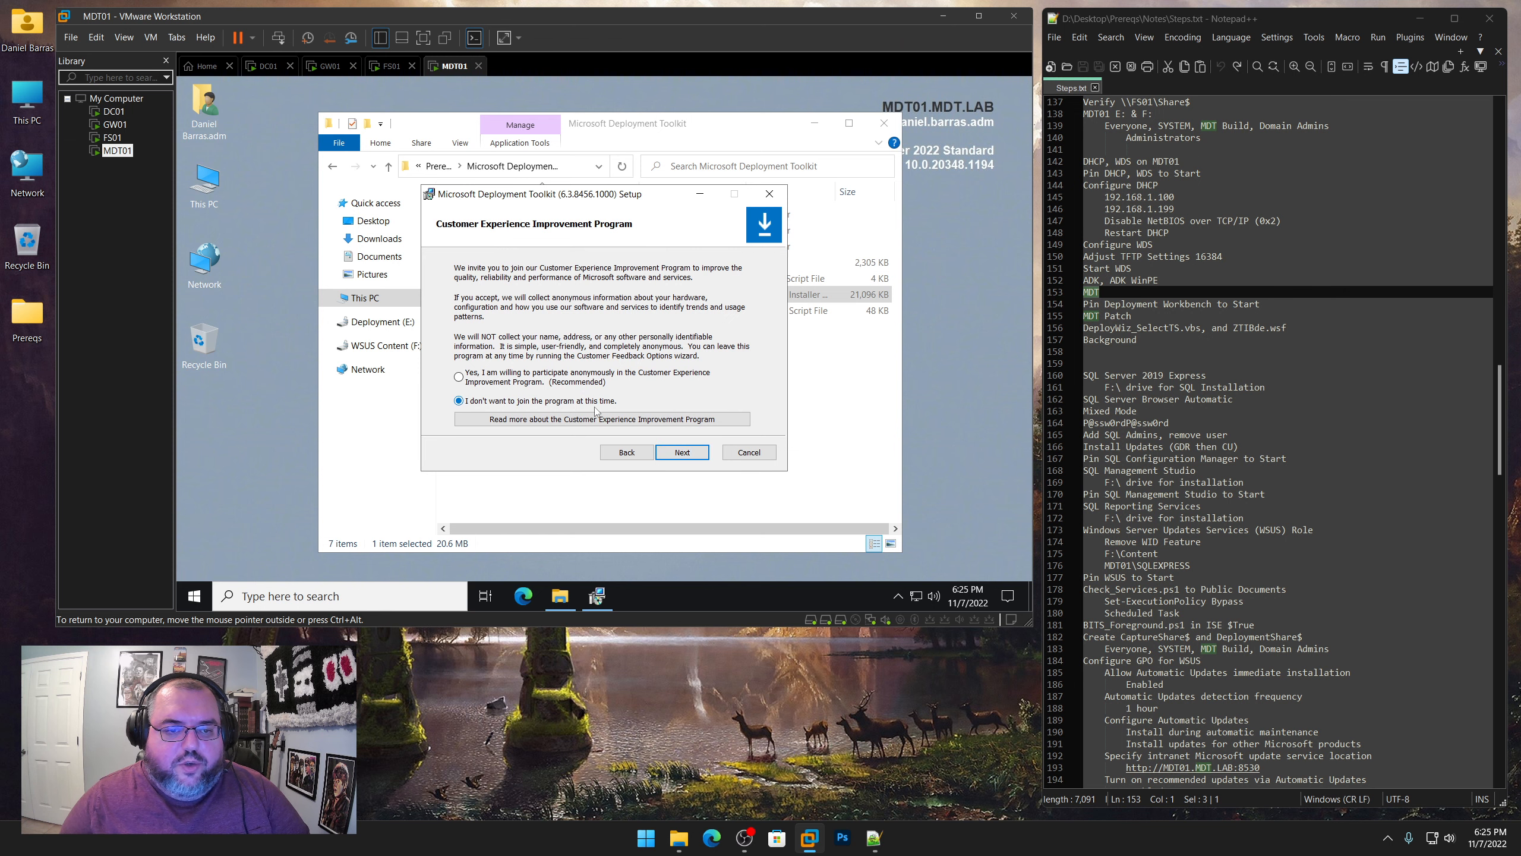
pyautogui.click(683, 452)
pyautogui.click(686, 453)
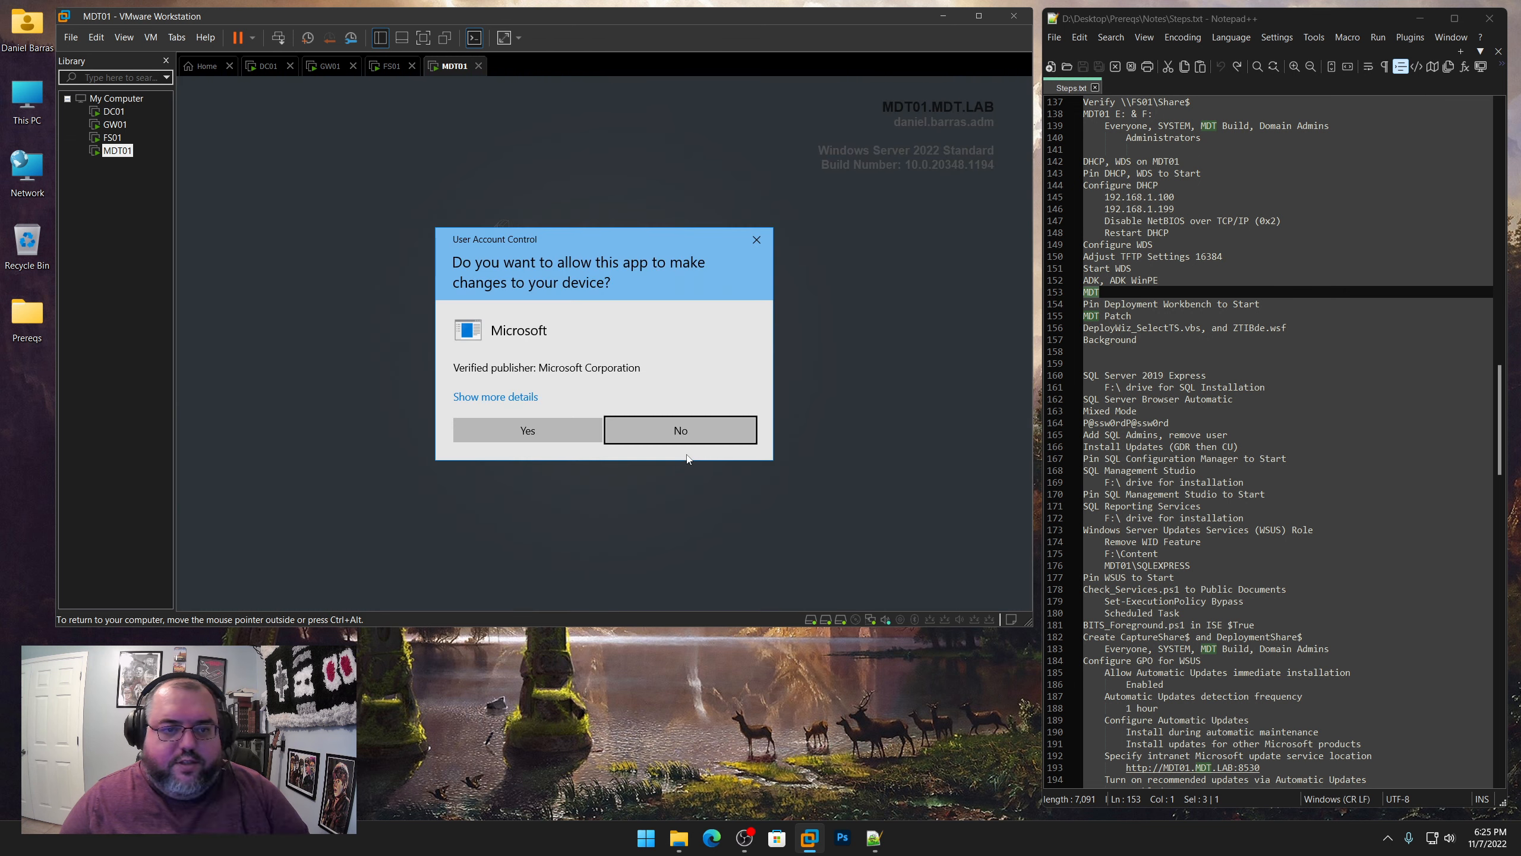
pyautogui.click(530, 431)
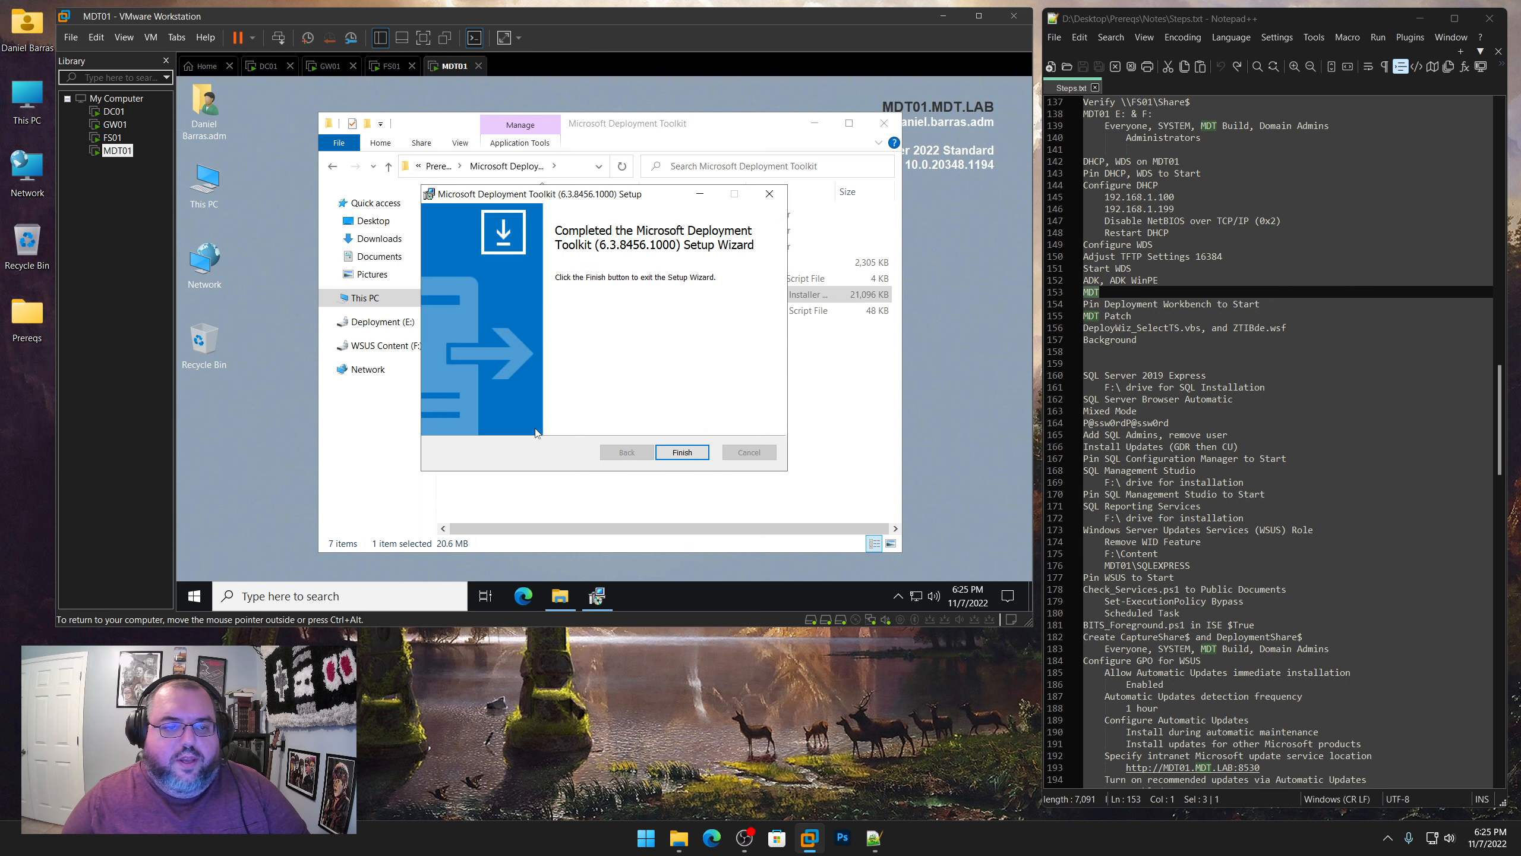
pyautogui.click(683, 453)
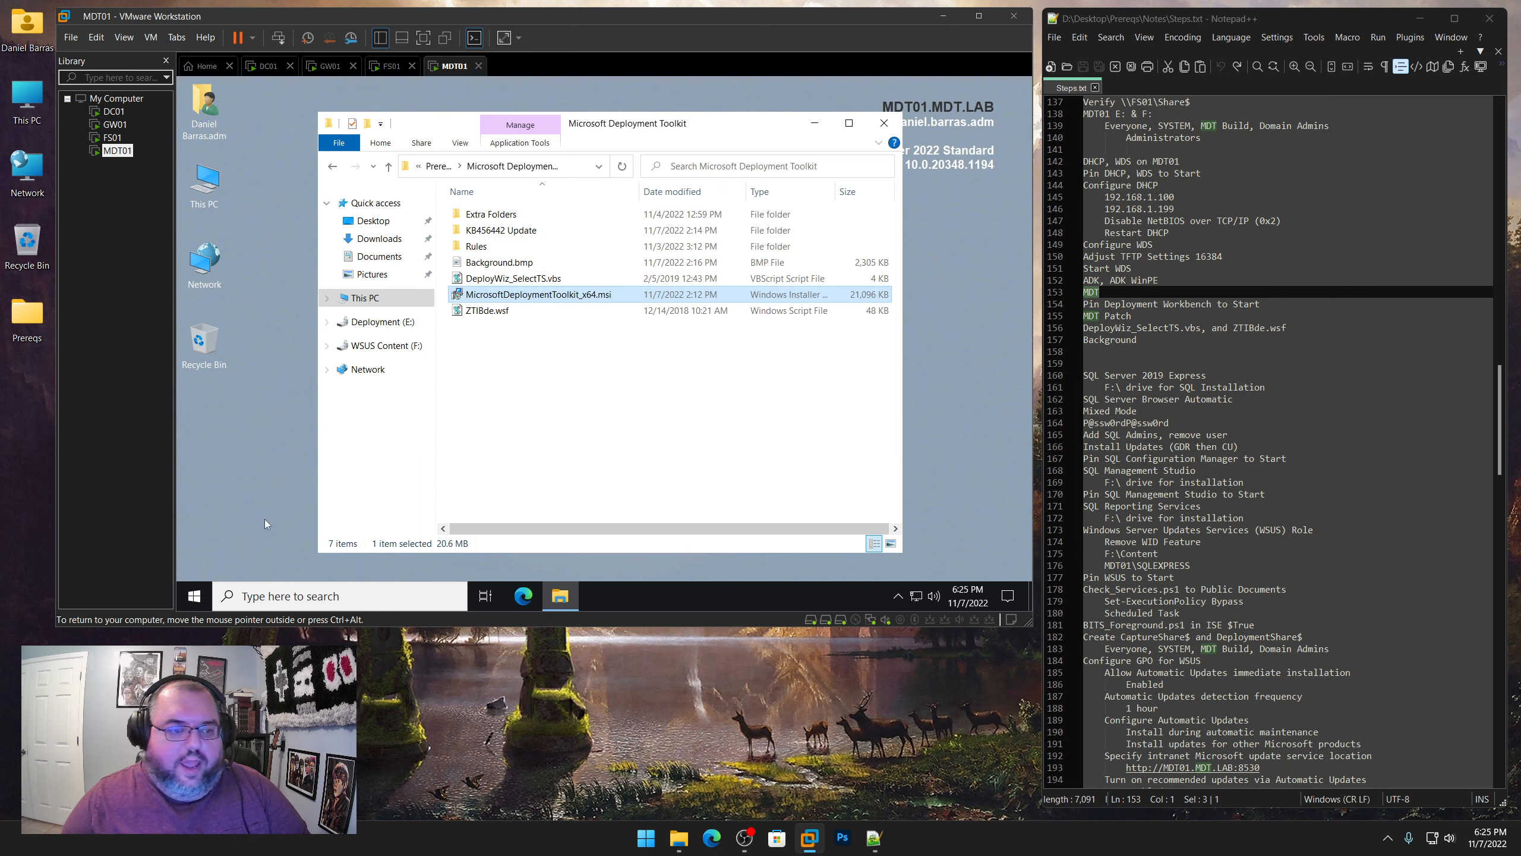
# Pin Deployment Workbench to Start and highlight the "Pin Deployment Workbench to Start" note
pyautogui.click(194, 596)
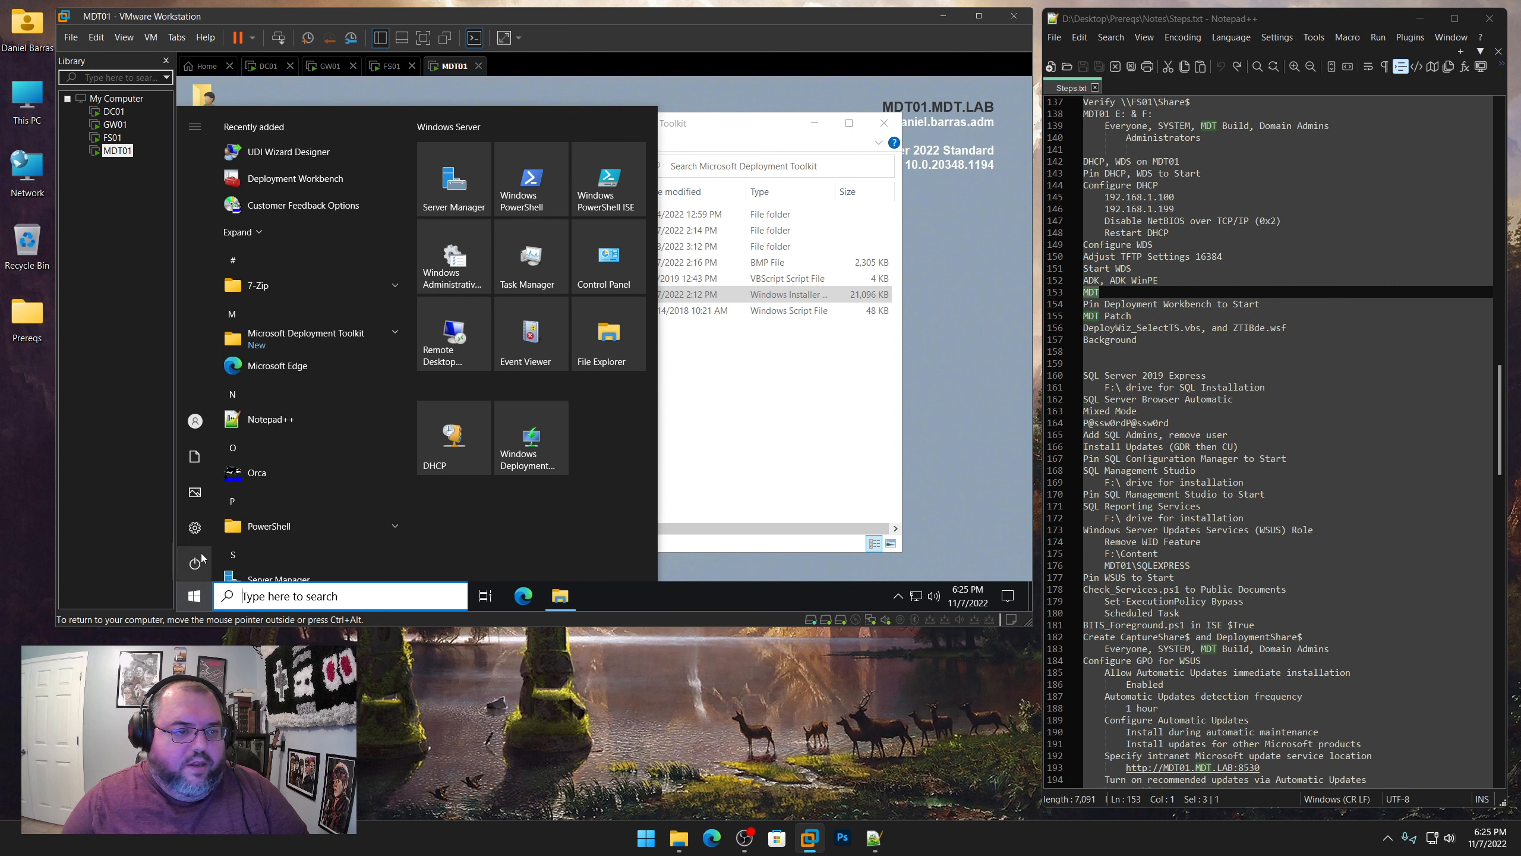
pyautogui.click(304, 340)
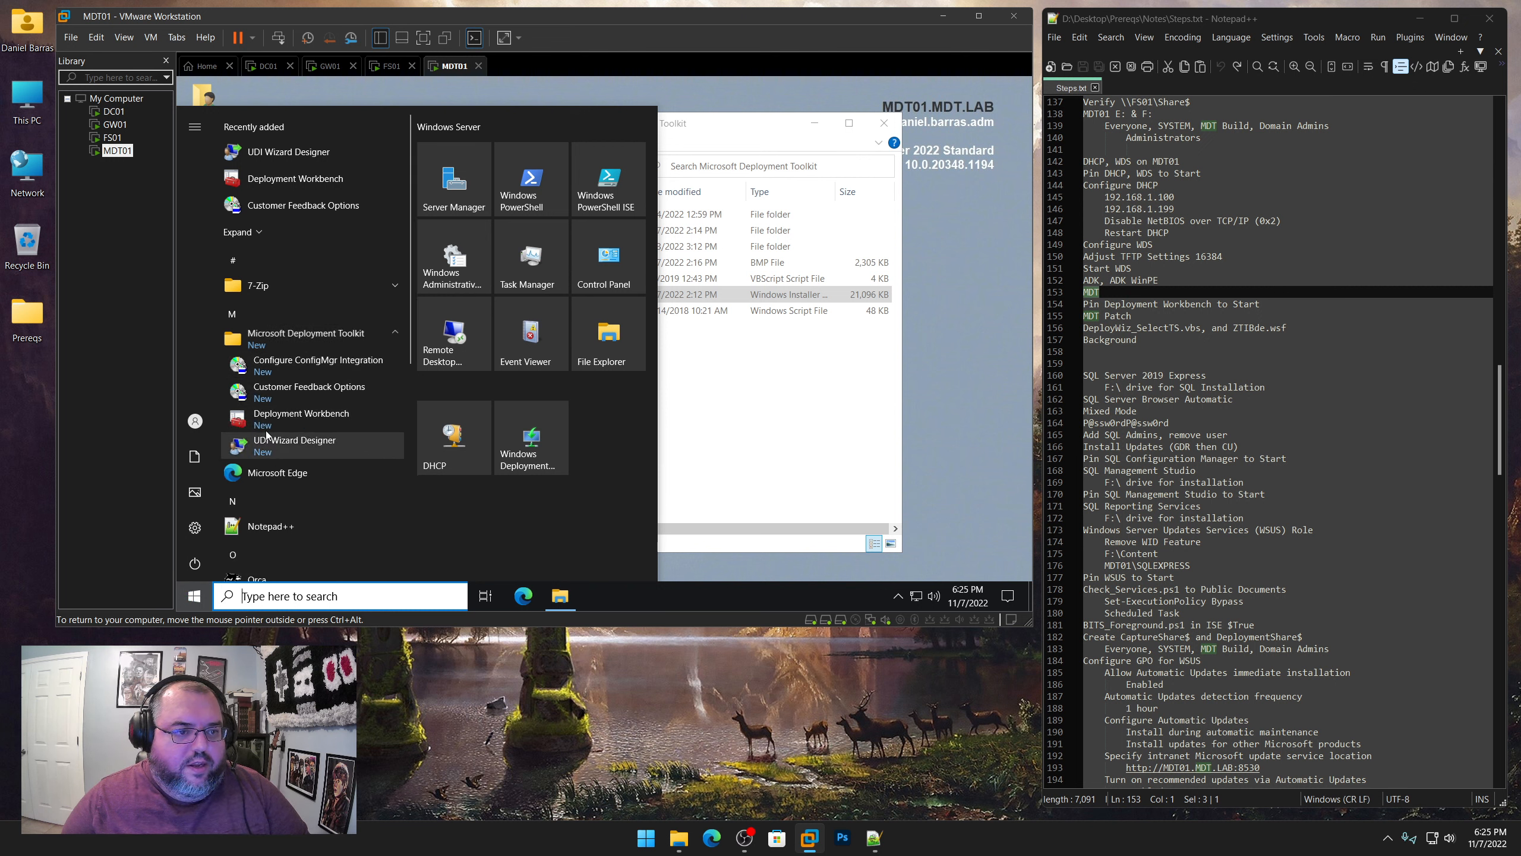
pyautogui.rightClick(309, 423)
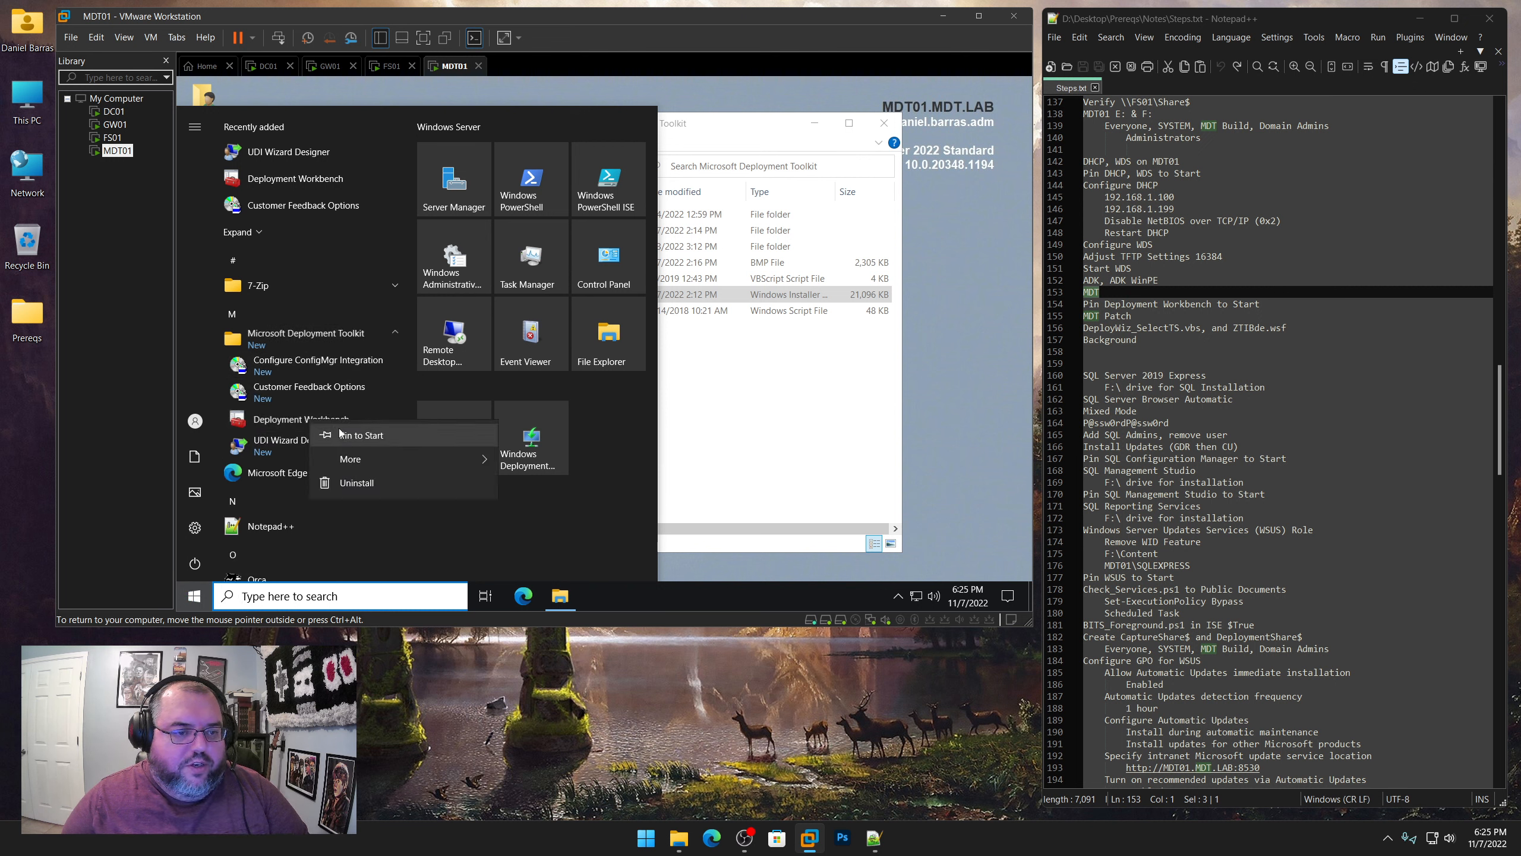
pyautogui.click(360, 435)
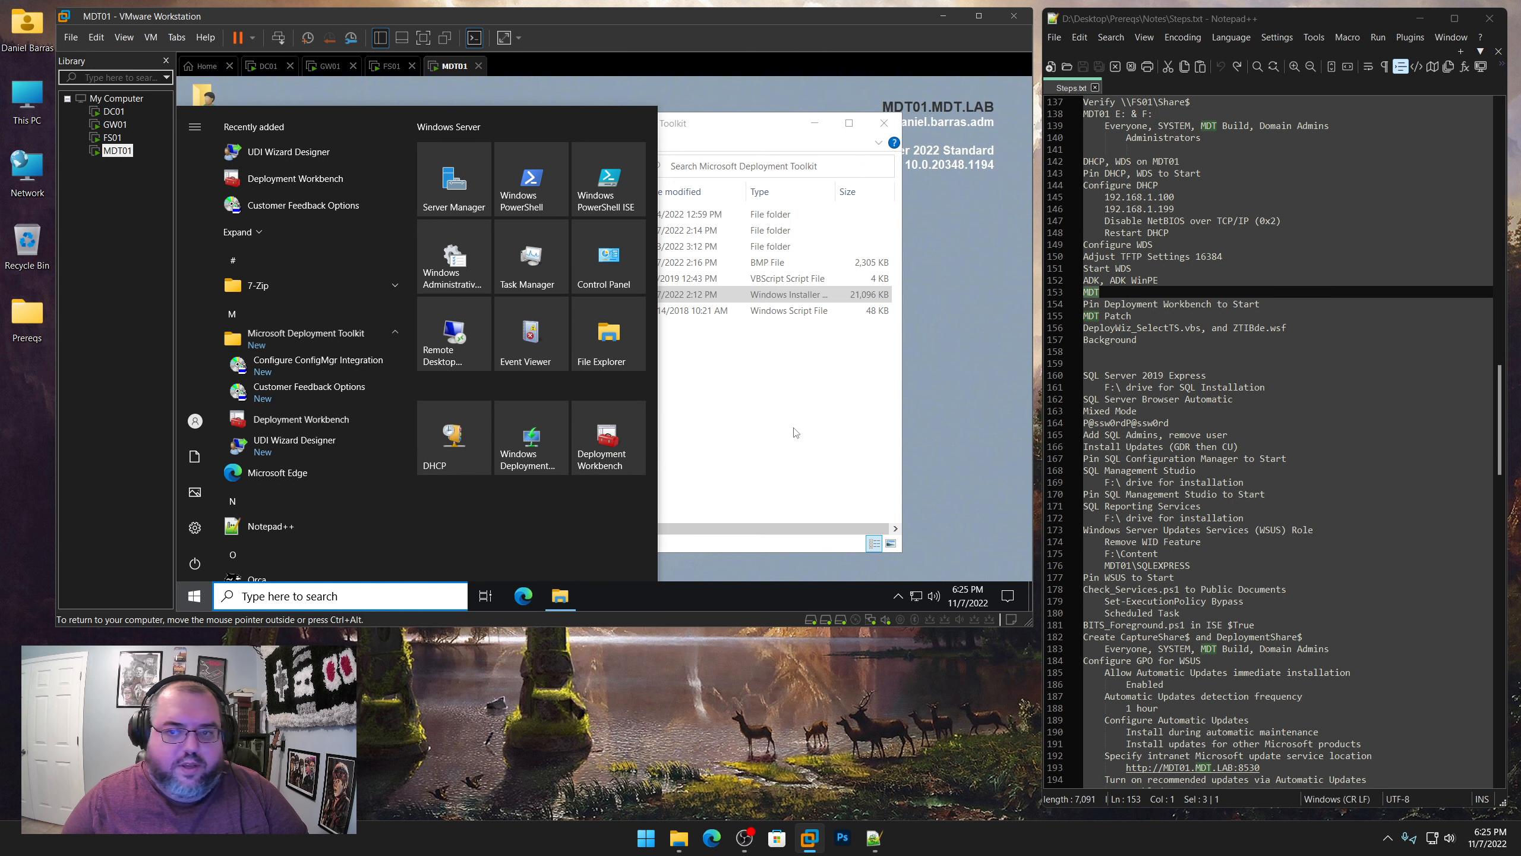
pyautogui.moveTo(1260, 303); pyautogui.dragTo(1082, 303)
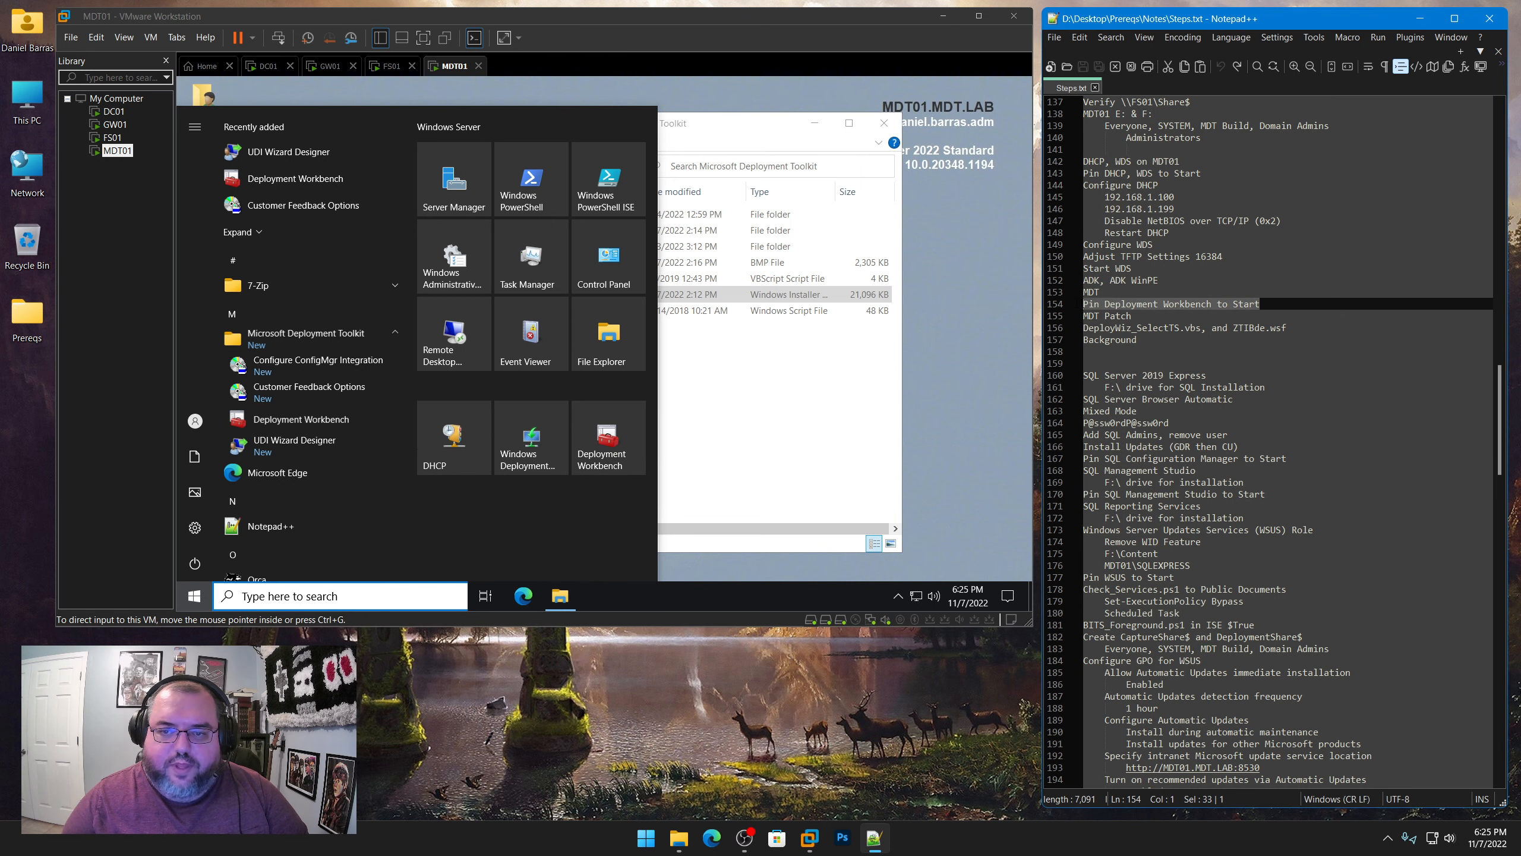
pyautogui.click(728, 419)
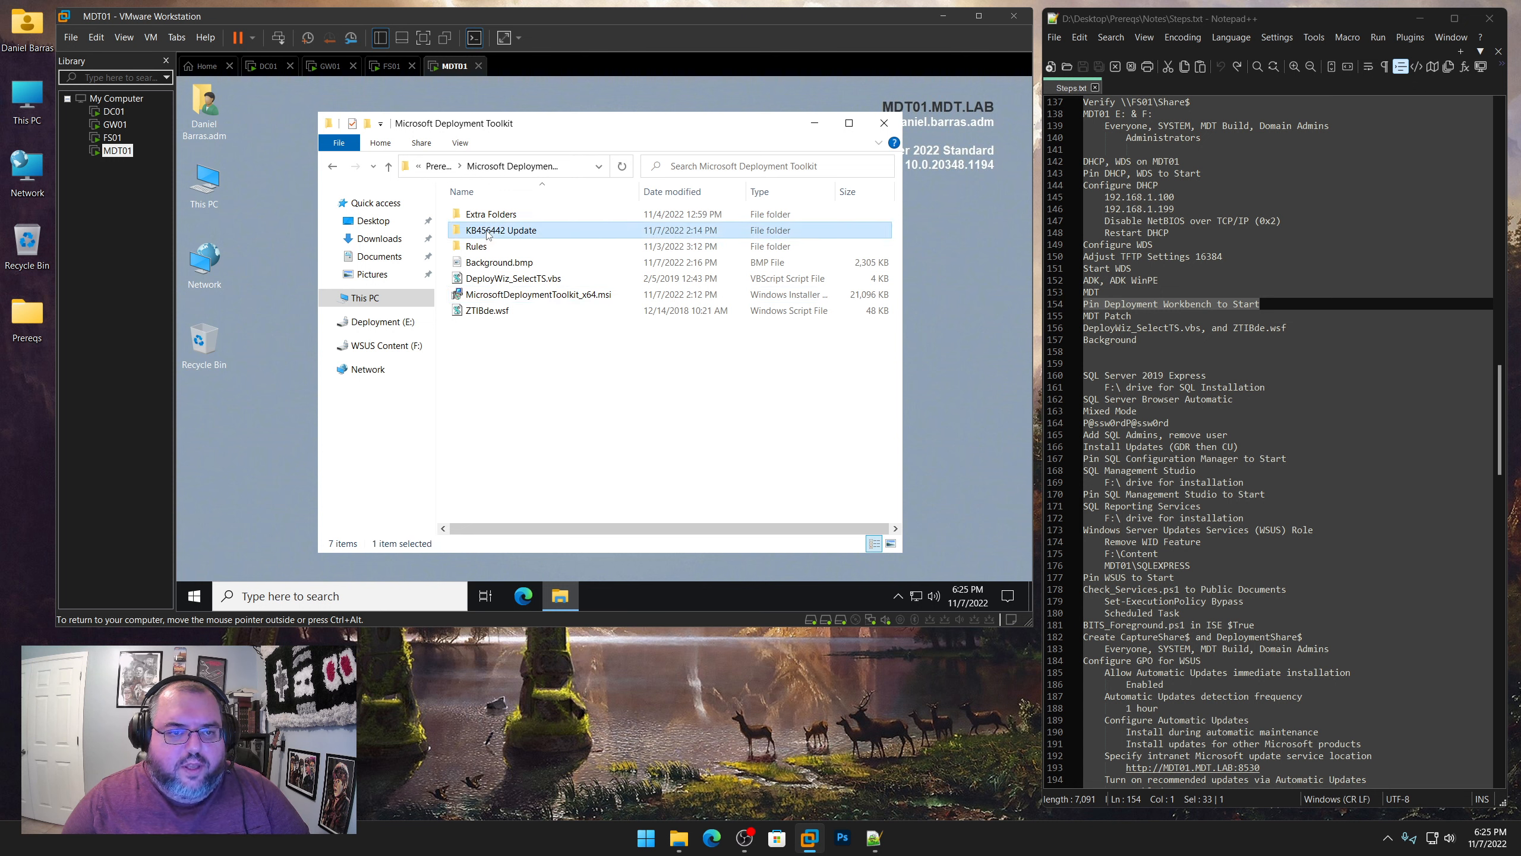
# Copy the x64 and x86 folders from KB456442 Update to the MDT01 desktop
pyautogui.doubleClick(488, 232)
pyautogui.moveTo(525, 273); pyautogui.dragTo(482, 215)
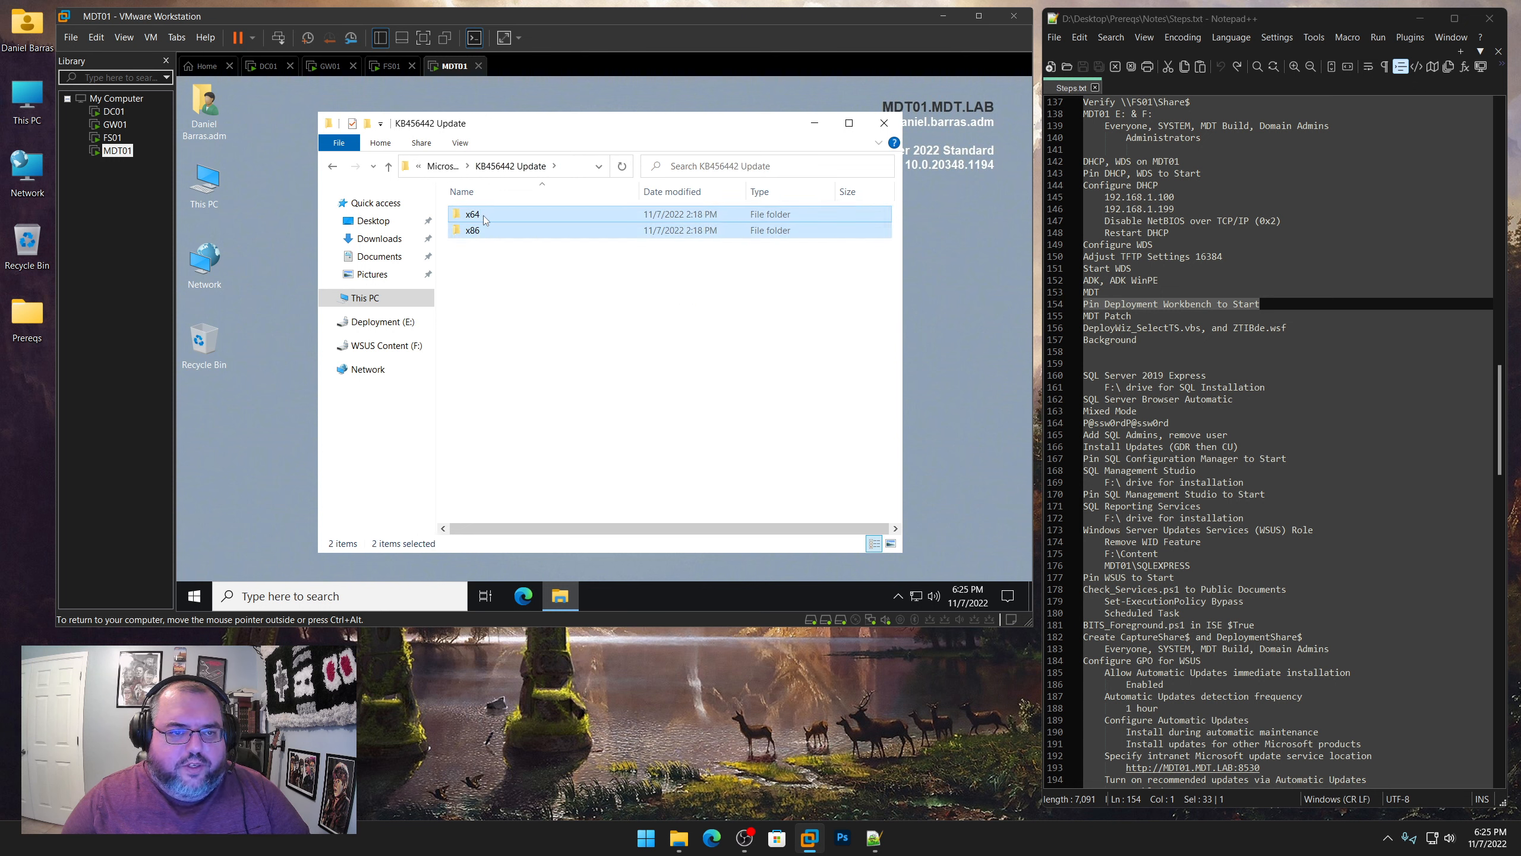
pyautogui.rightClick(482, 215)
pyautogui.click(510, 355)
pyautogui.rightClick(203, 406)
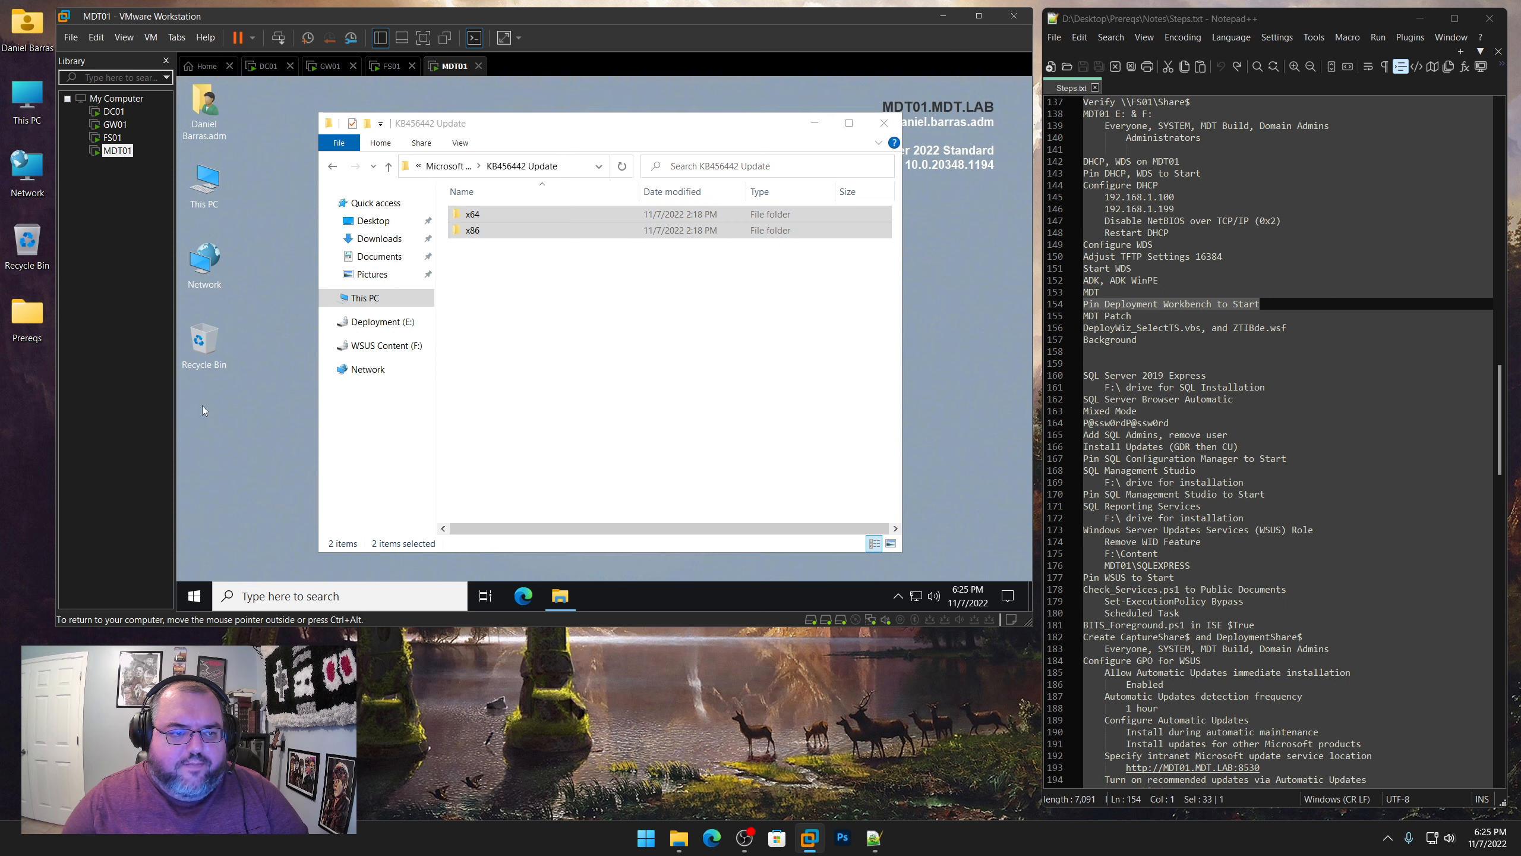
pyautogui.click(229, 474)
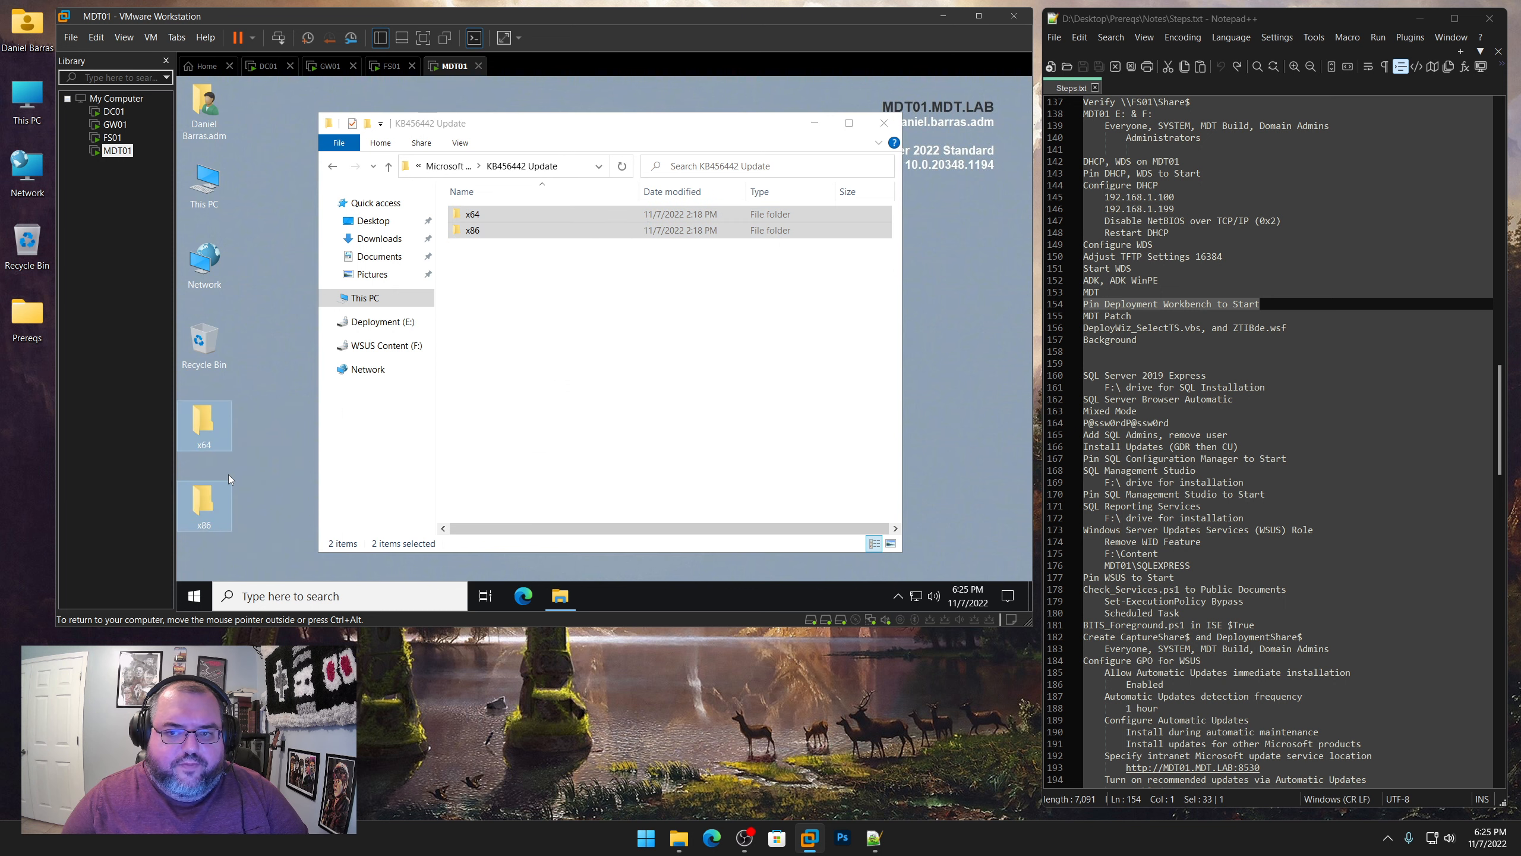
# Highlight the "DeployWiz_SelectTS.vbs, and ZTIBde.wsf" note and copy both script files from the Microsoft Deployment Toolkit prerequisites folder to the MDT01 desktop
pyautogui.moveTo(1291, 328); pyautogui.dragTo(1055, 331)
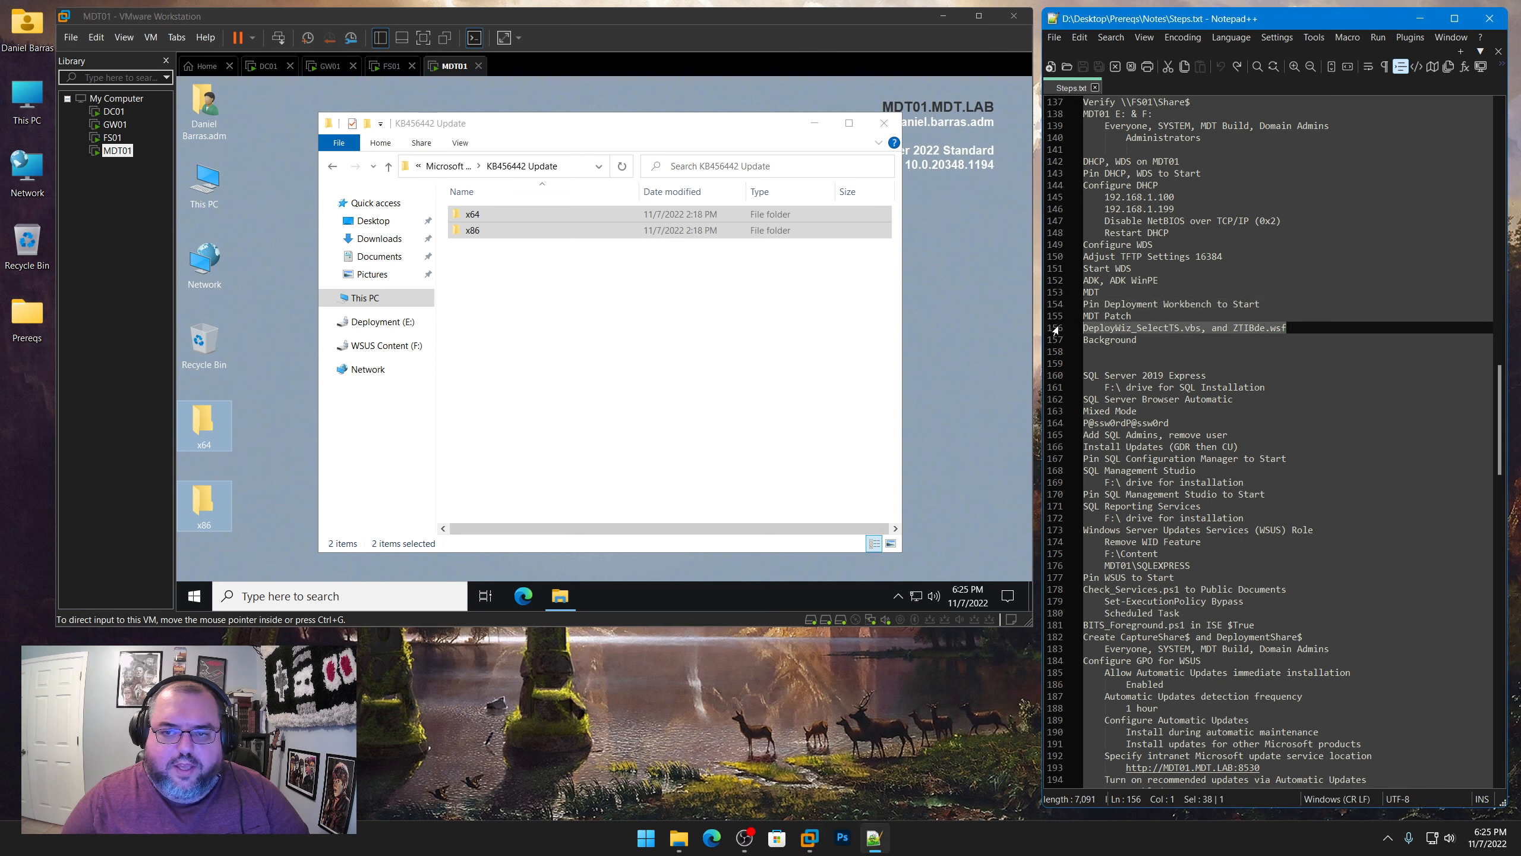
pyautogui.click(447, 165)
pyautogui.click(509, 278)
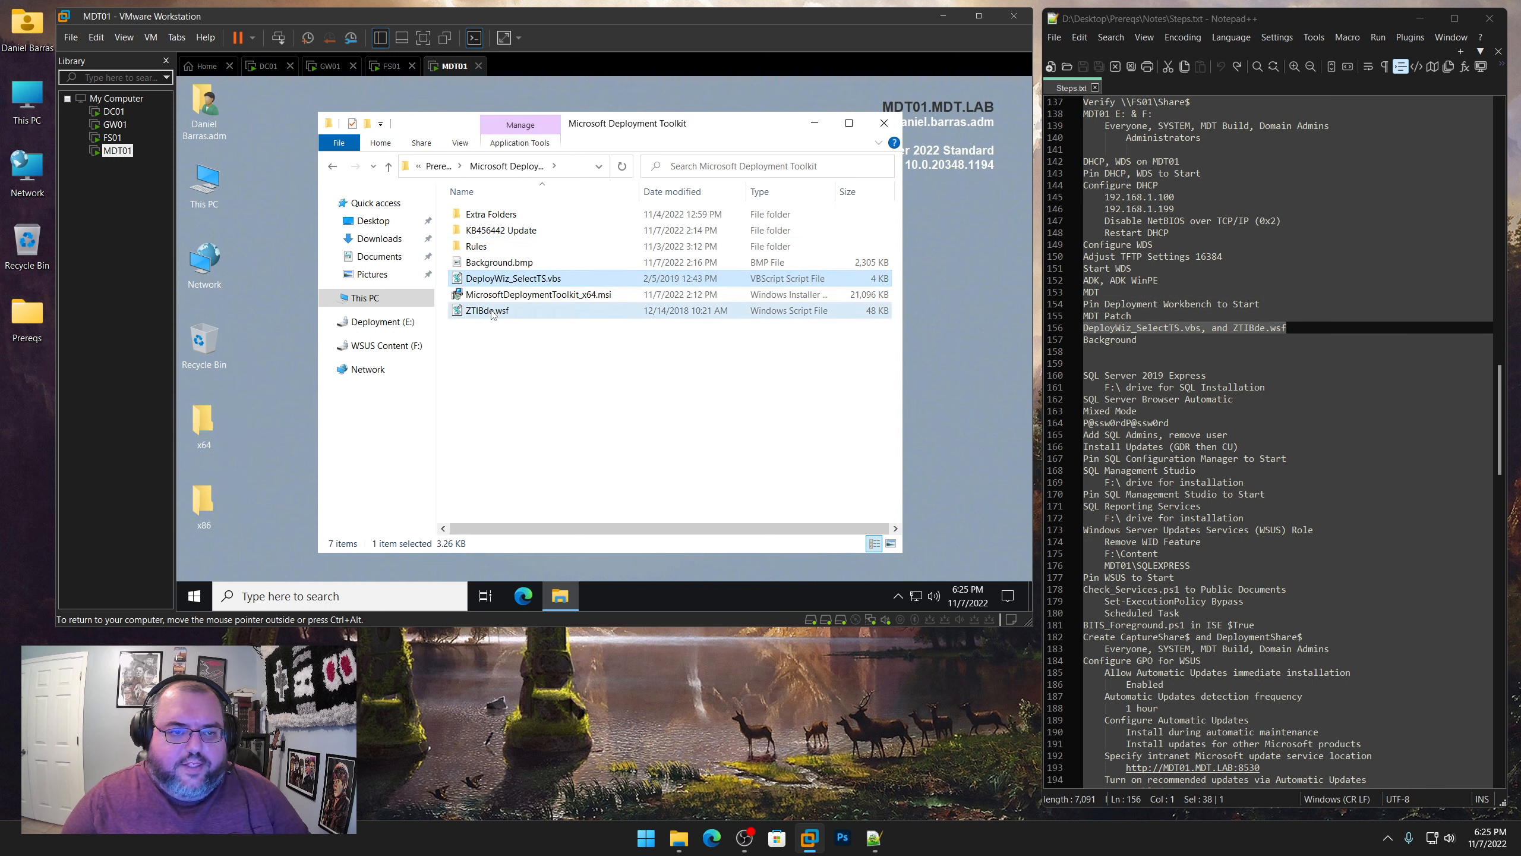
pyautogui.keyDown('ctrl'); pyautogui.click(494, 310); pyautogui.keyUp('ctrl')
pyautogui.rightClick(491, 310)
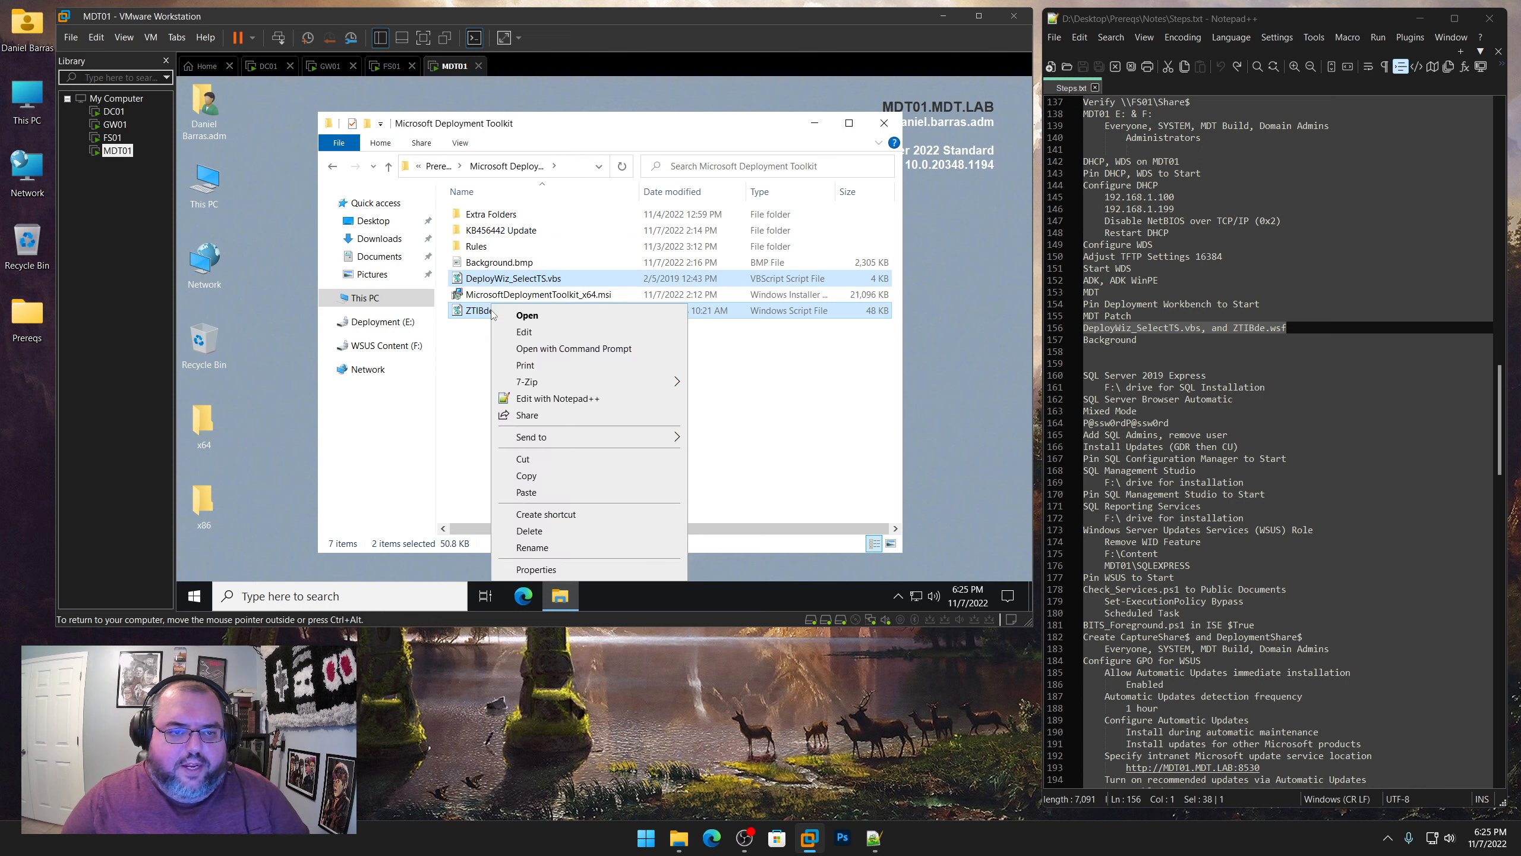
pyautogui.click(527, 476)
pyautogui.rightClick(252, 111)
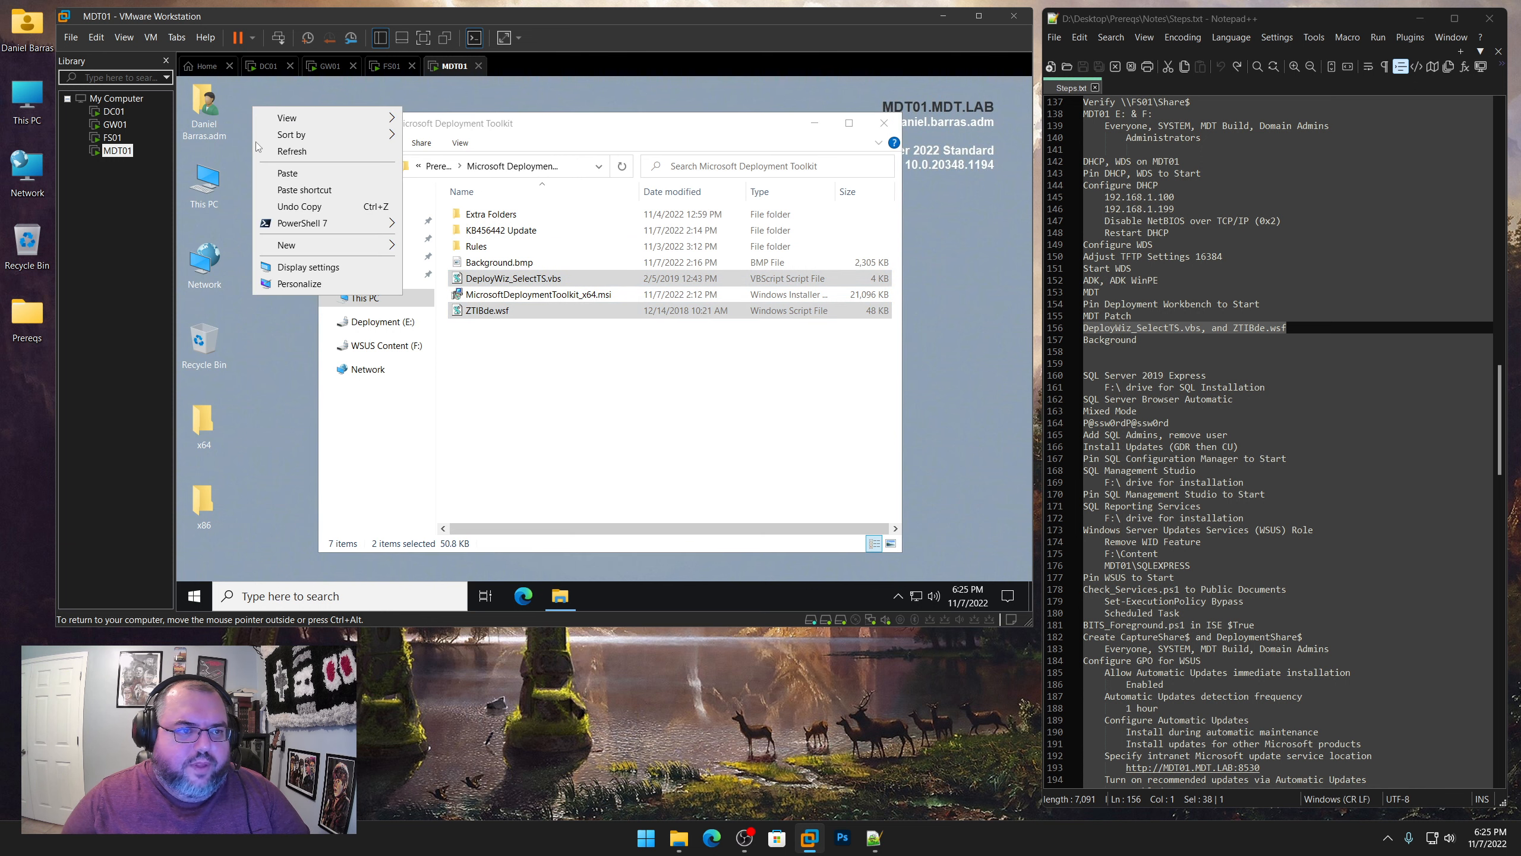
pyautogui.click(267, 172)
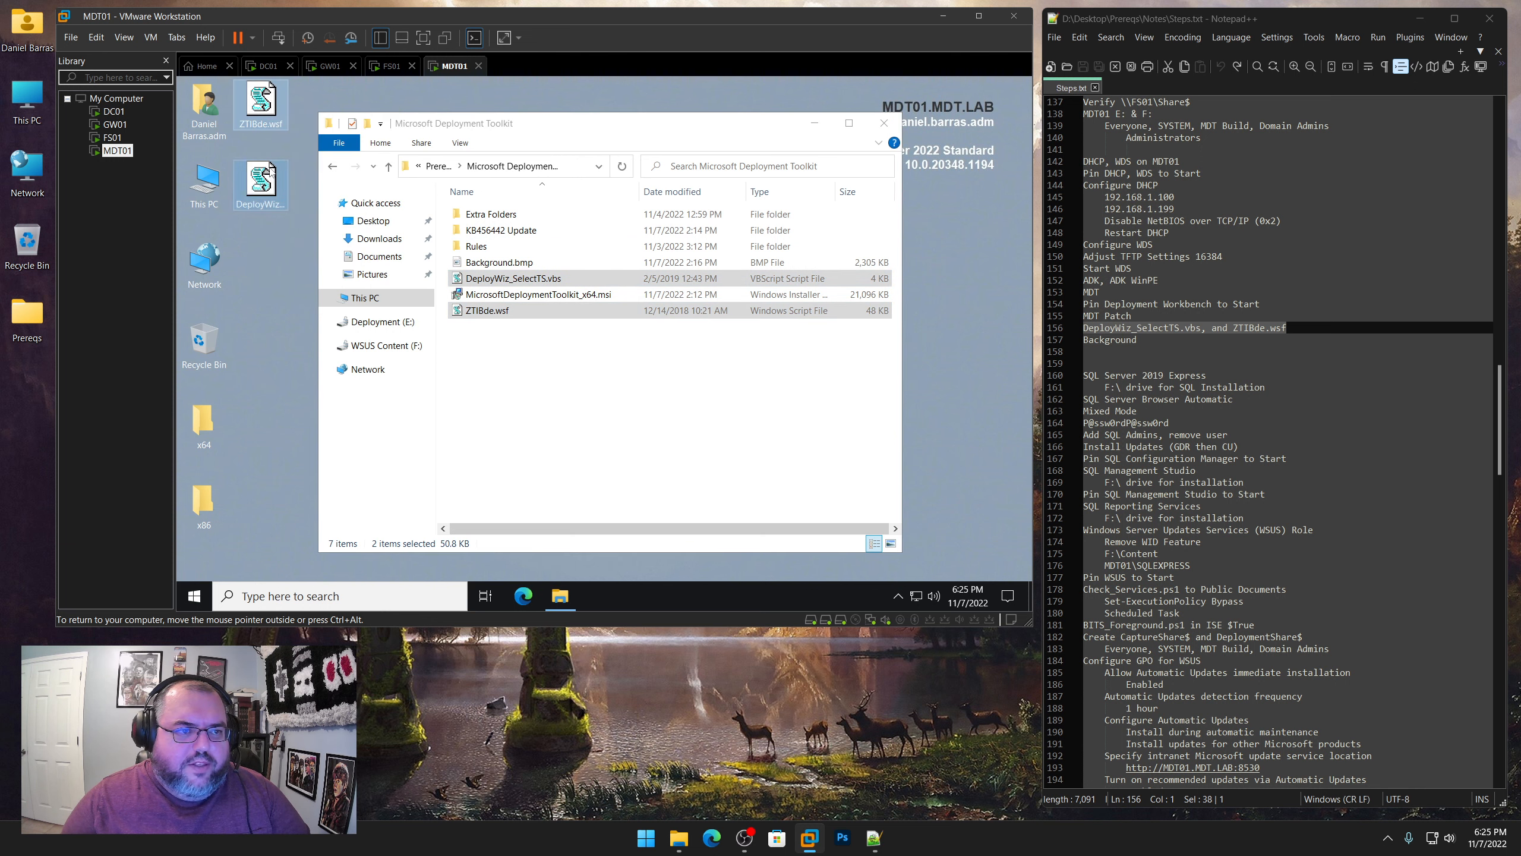
# Copy Background.bmp from the Microsoft Deployment Toolkit prerequisites folder to the MDT01 desktop and close the folder window
pyautogui.click(504, 264)
pyautogui.rightClick(506, 269)
pyautogui.click(545, 493)
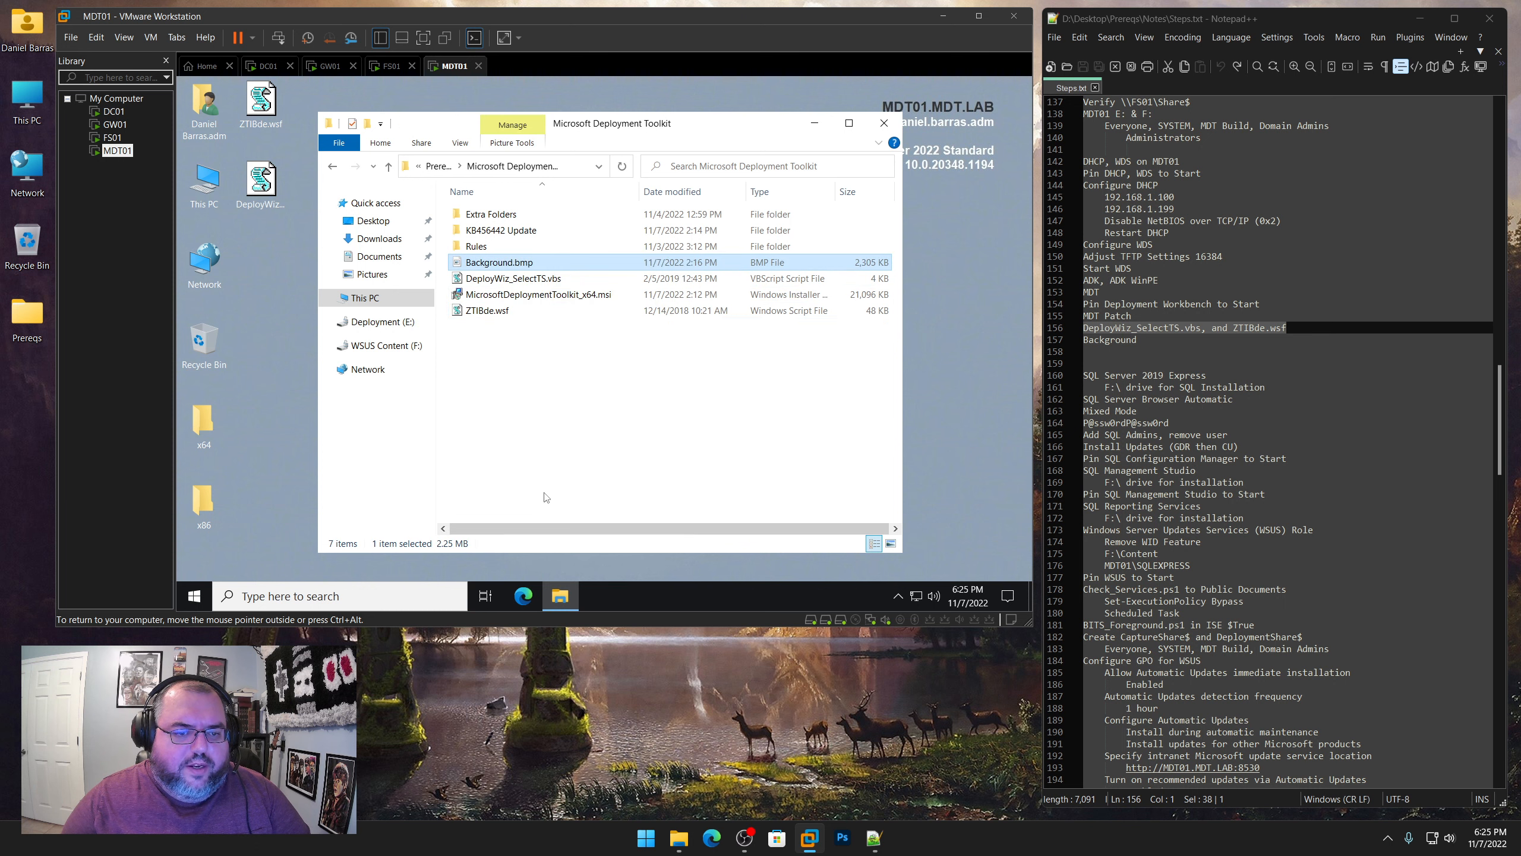
pyautogui.rightClick(254, 252)
pyautogui.click(287, 315)
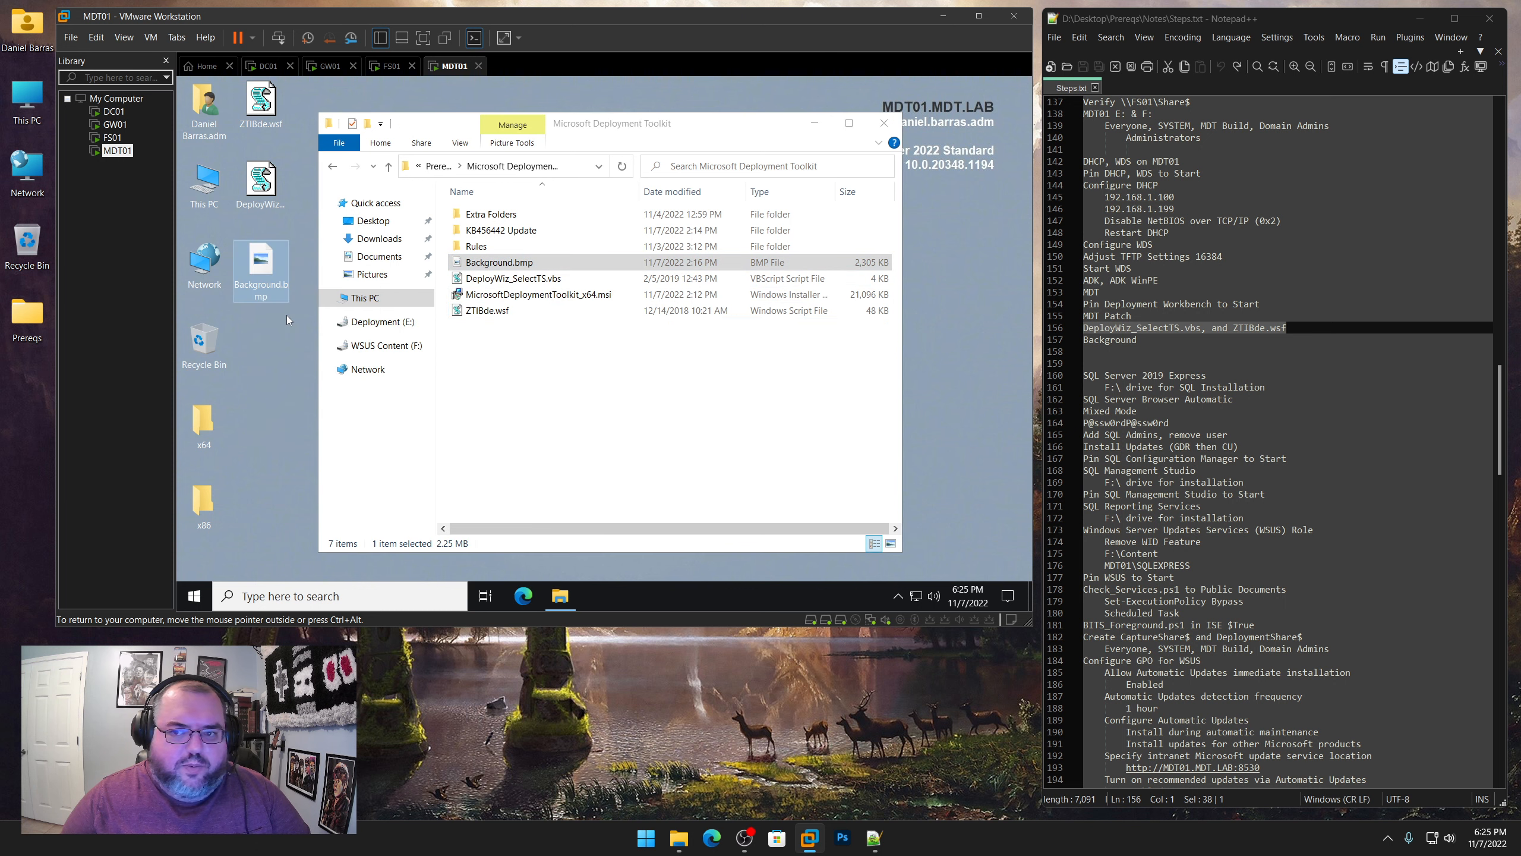
pyautogui.click(884, 123)
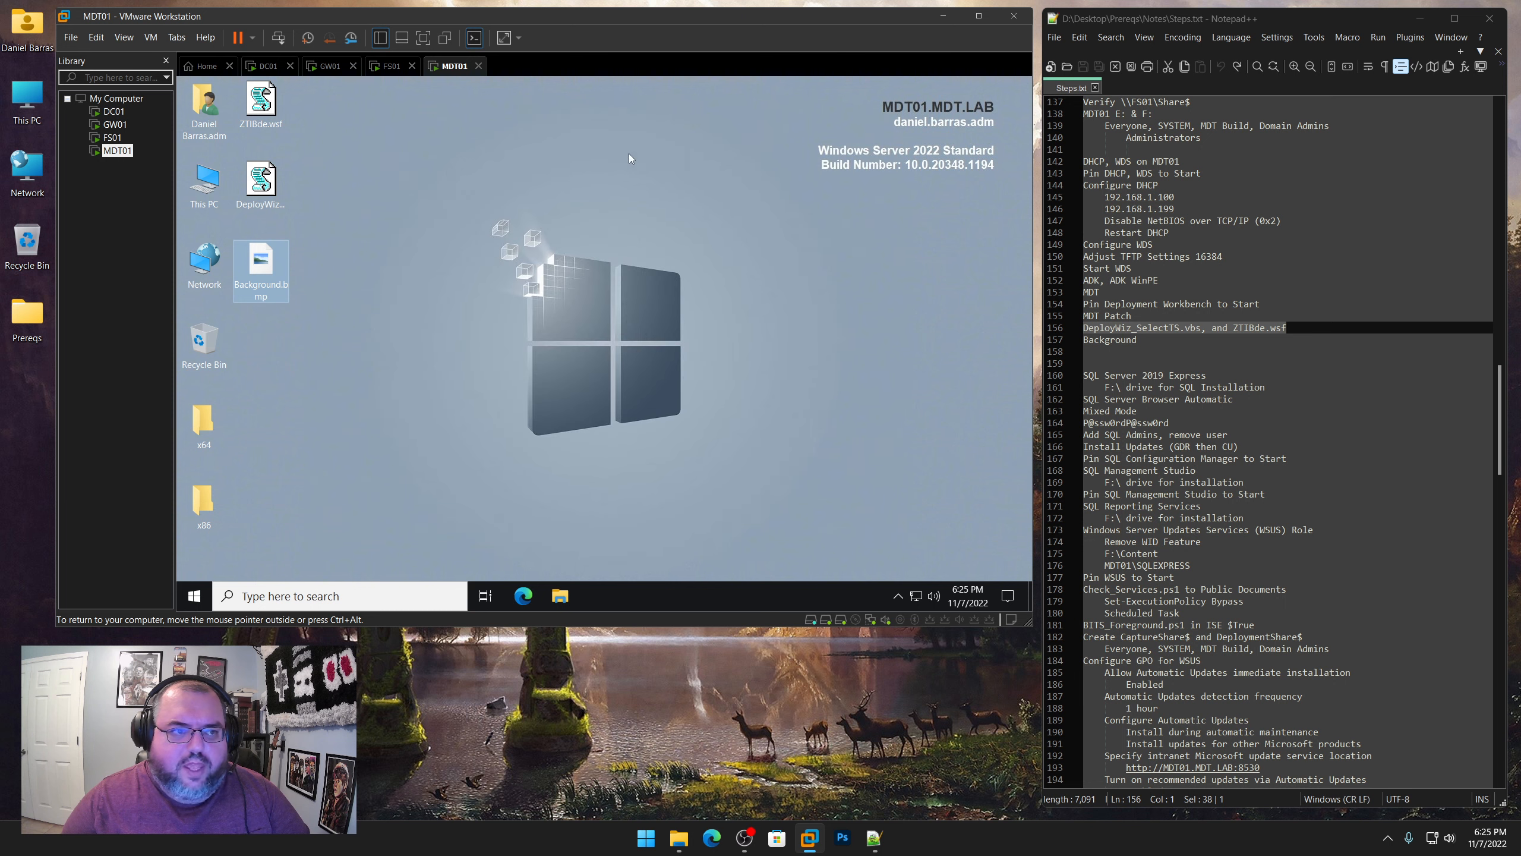
# In C:\Program Files\Microsoft Deployment Toolkit\Samples, rename Background.bmp as Background_old.bmp
pyautogui.doubleClick(203, 186)
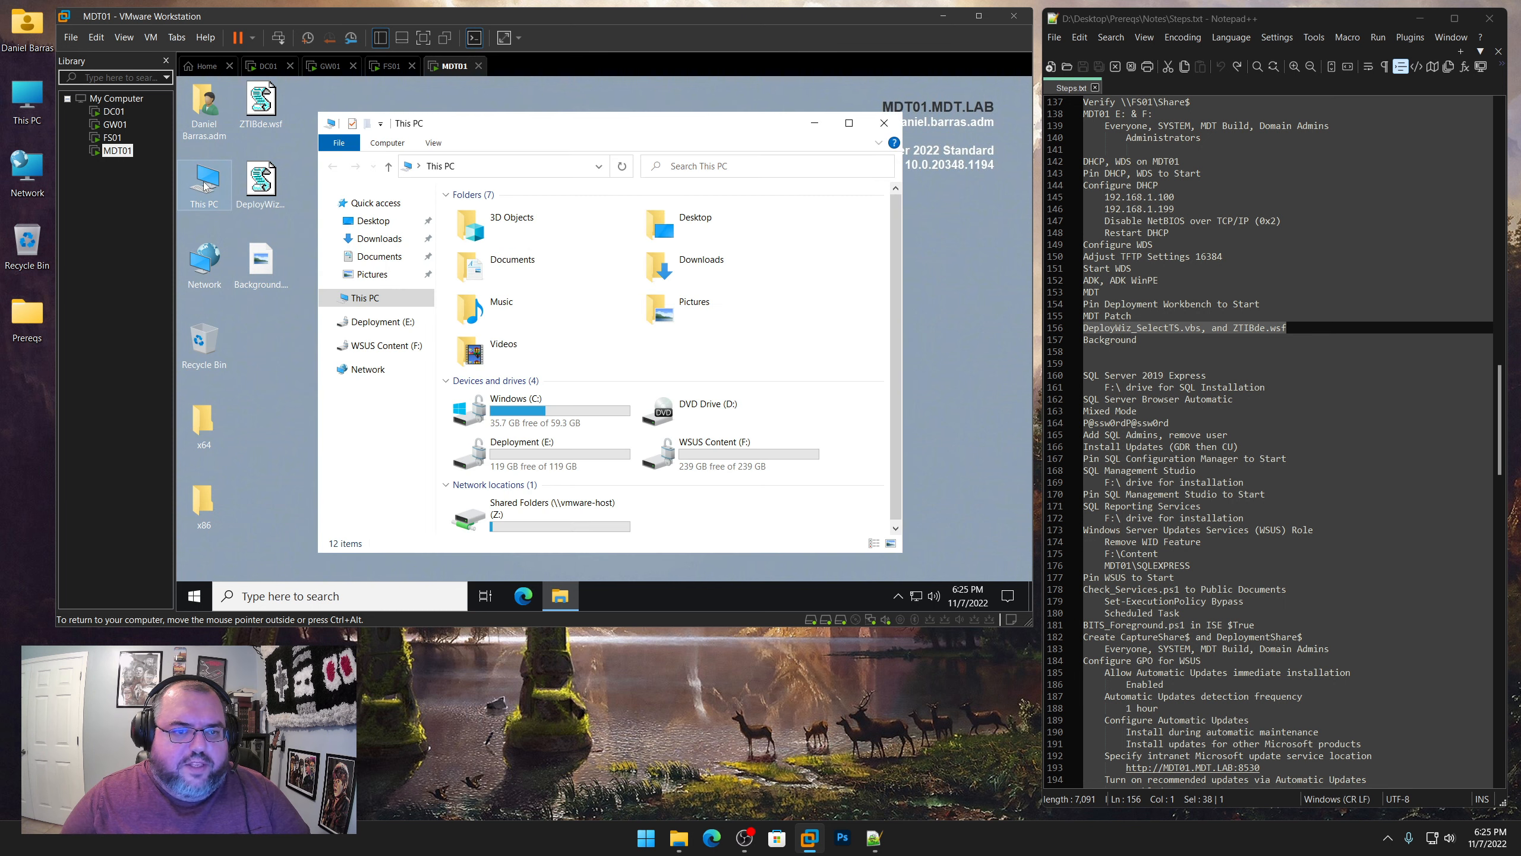
pyautogui.doubleClick(519, 413)
pyautogui.doubleClick(507, 233)
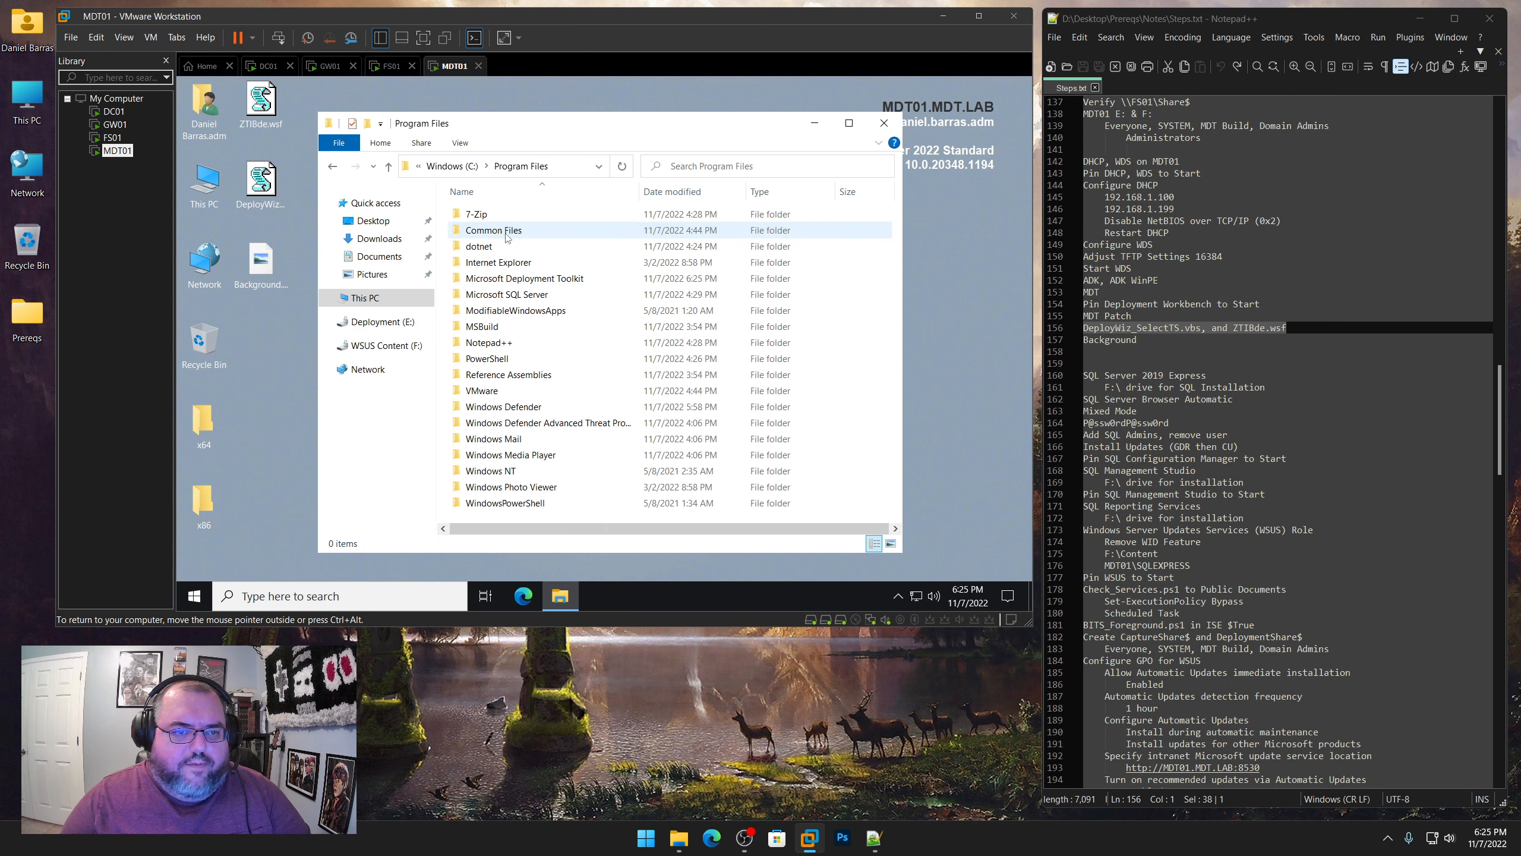
pyautogui.doubleClick(555, 278)
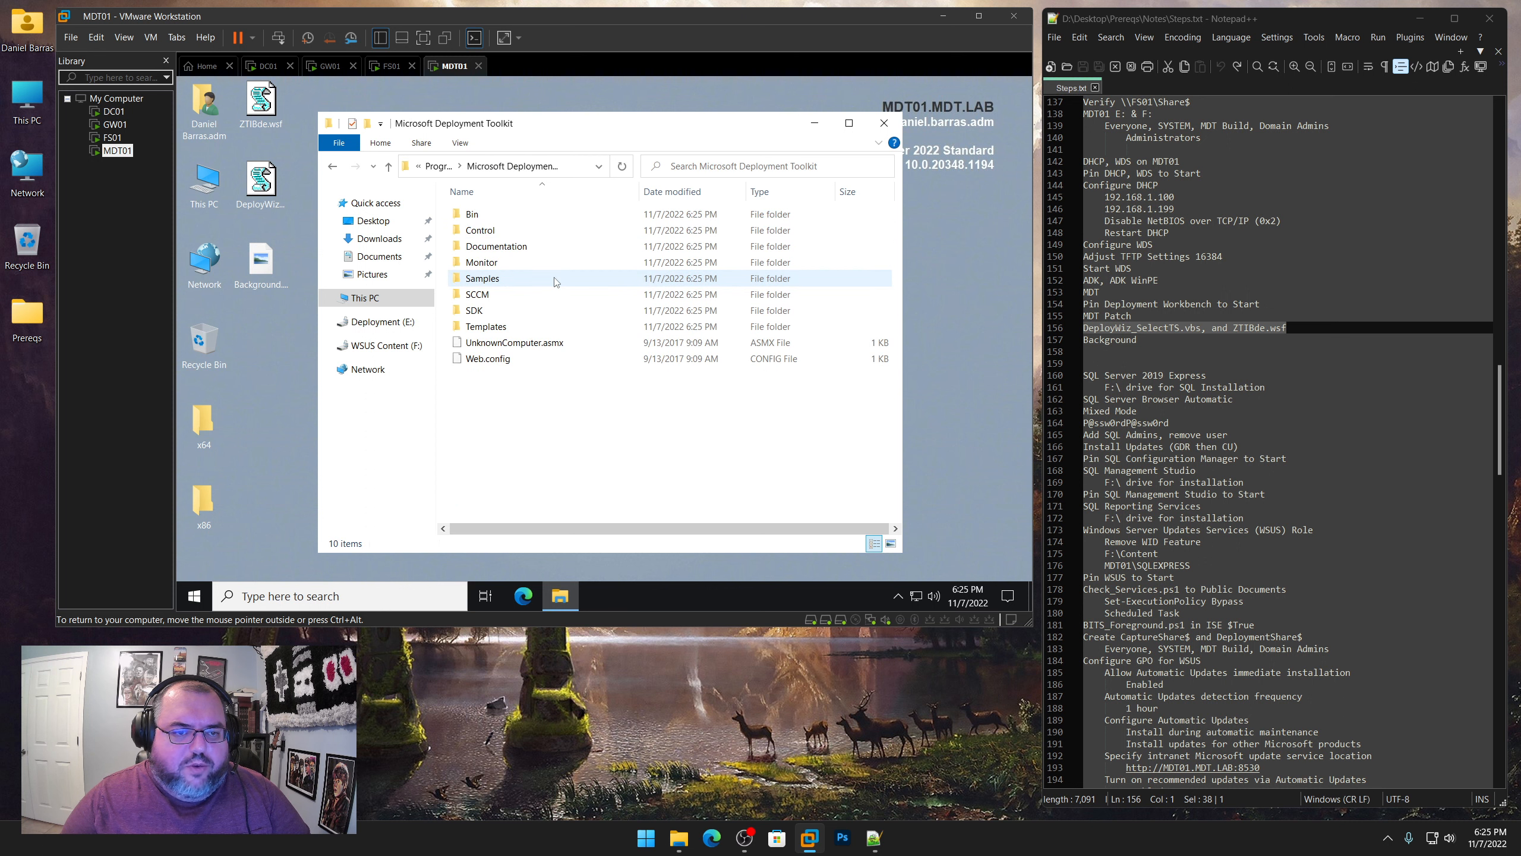
pyautogui.doubleClick(488, 279)
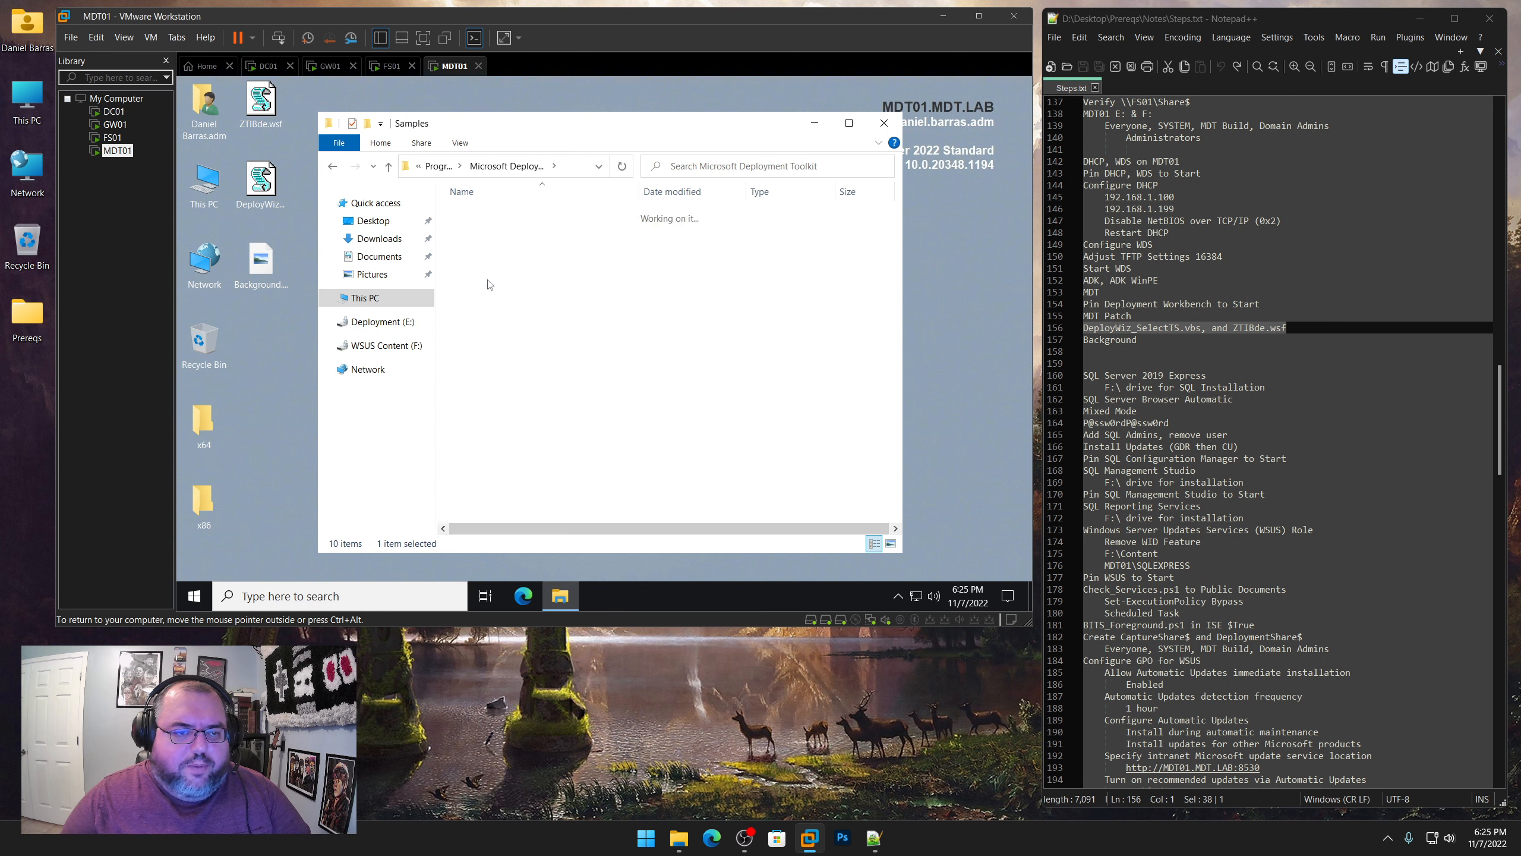
pyautogui.rightClick(502, 217)
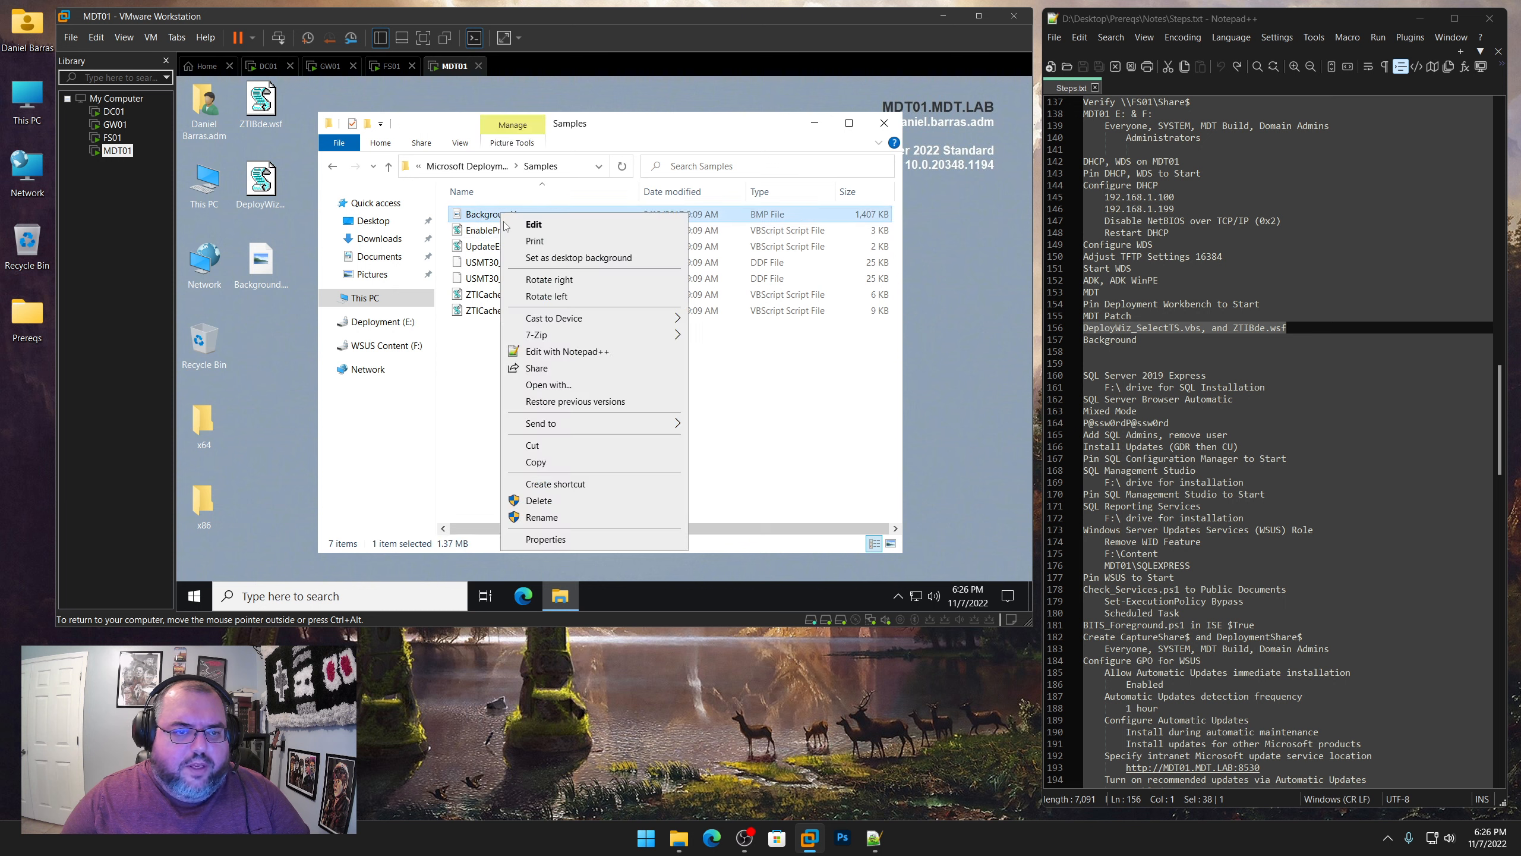
pyautogui.click(547, 515)
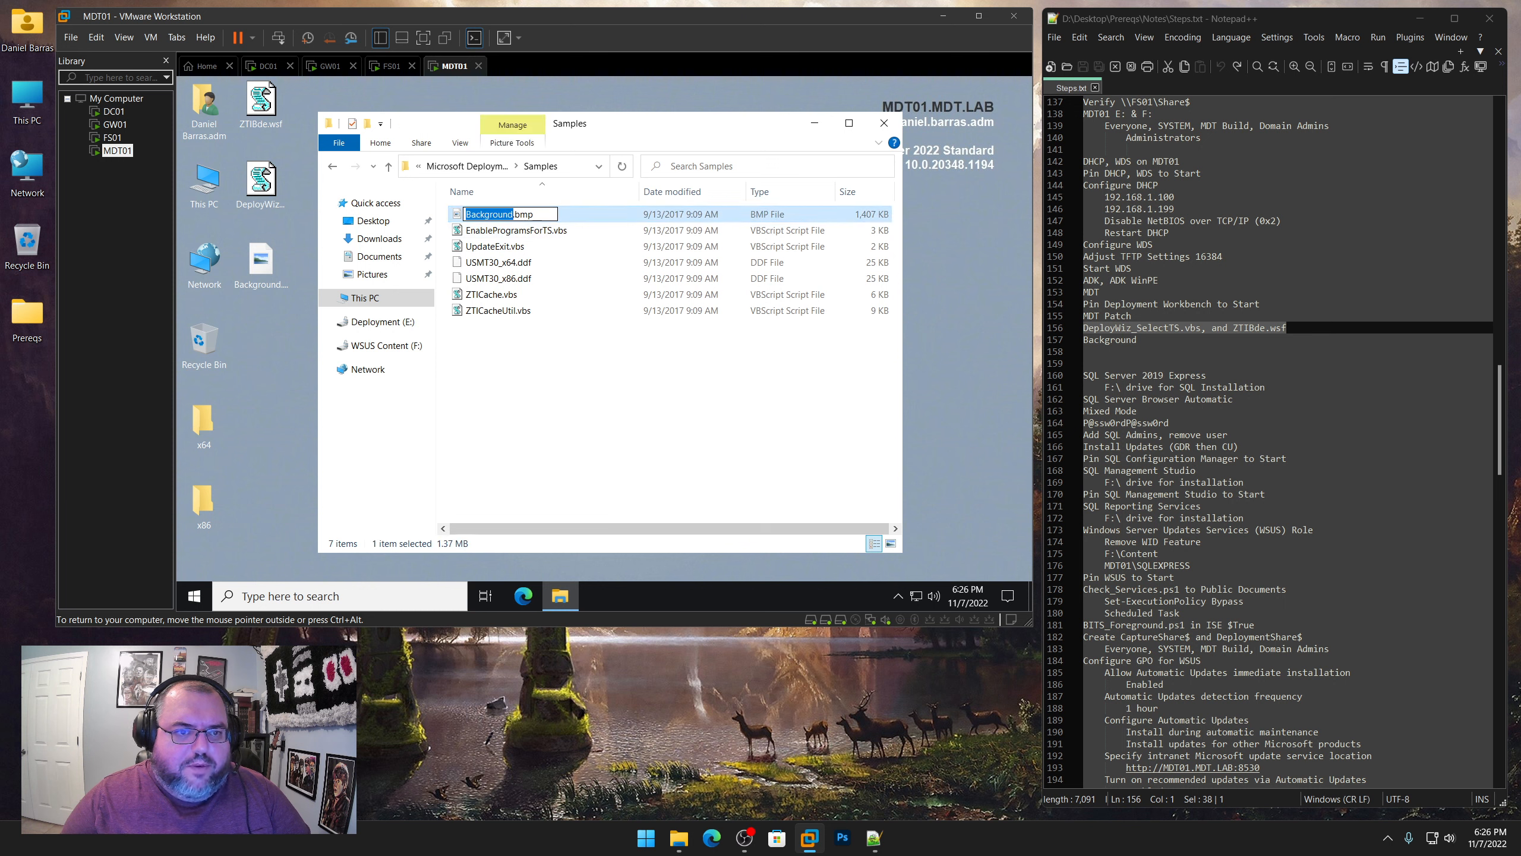
pyautogui.click(517, 215)
pyautogui.write('_old')
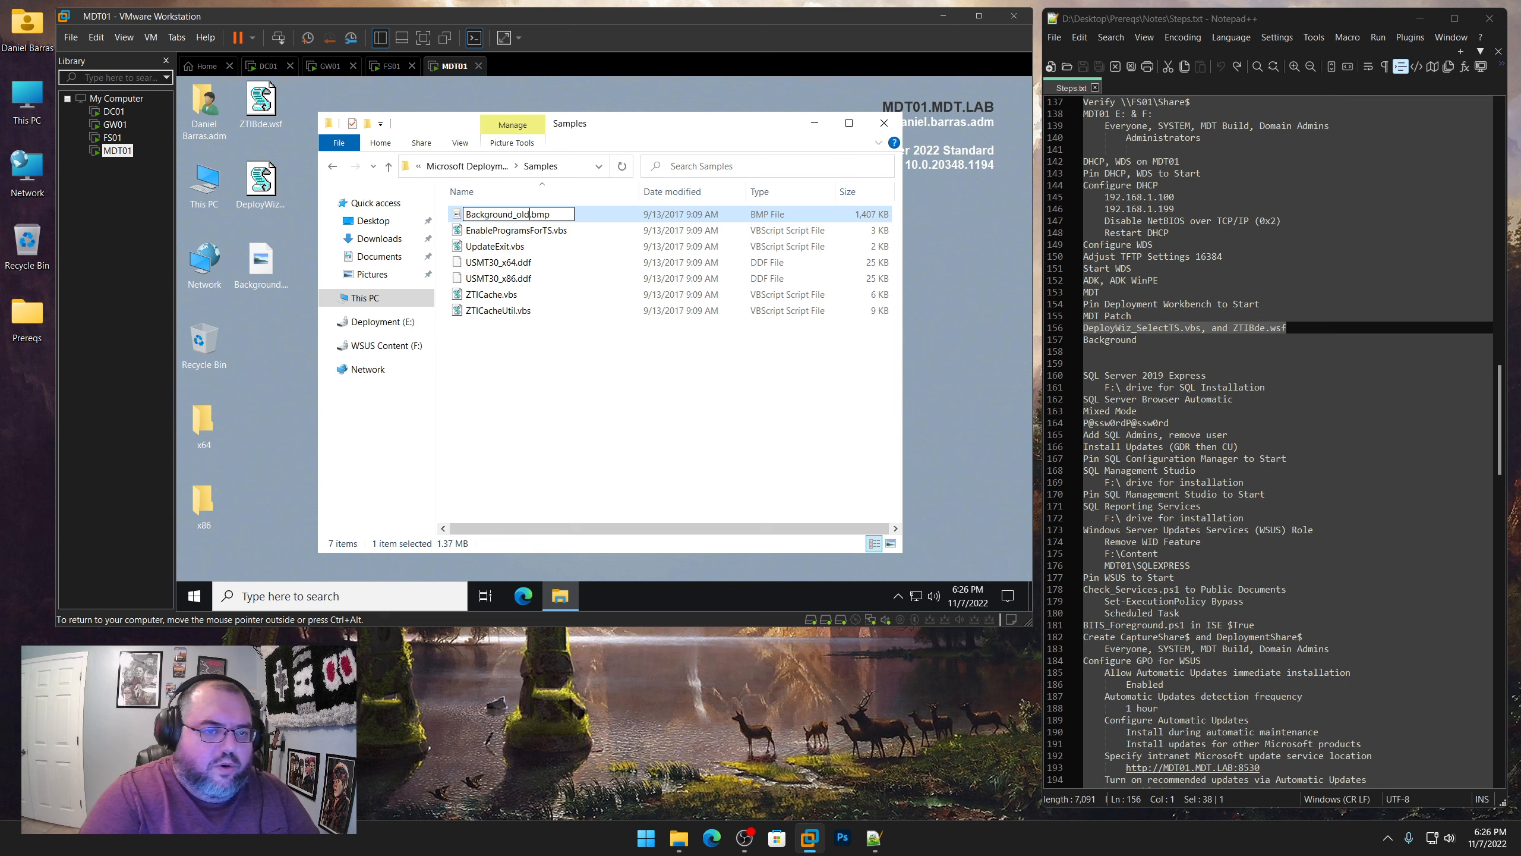
pyautogui.press('Return')
# Move the custom Background.bmp from the desktop into the MDT Samples folder
pyautogui.click(268, 265)
pyautogui.rightClick(267, 265)
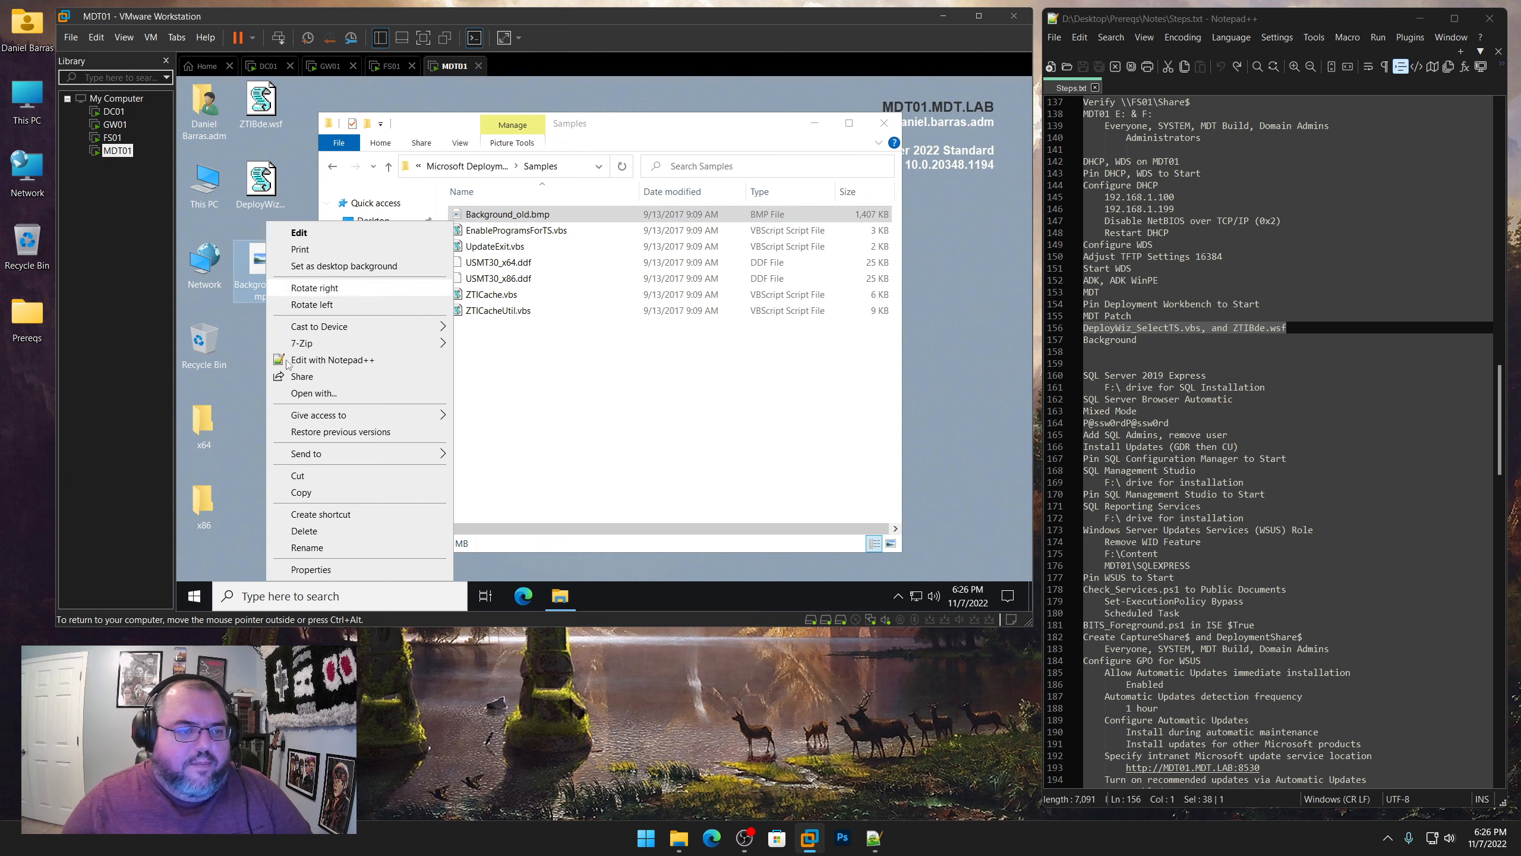
pyautogui.click(315, 485)
pyautogui.rightClick(552, 441)
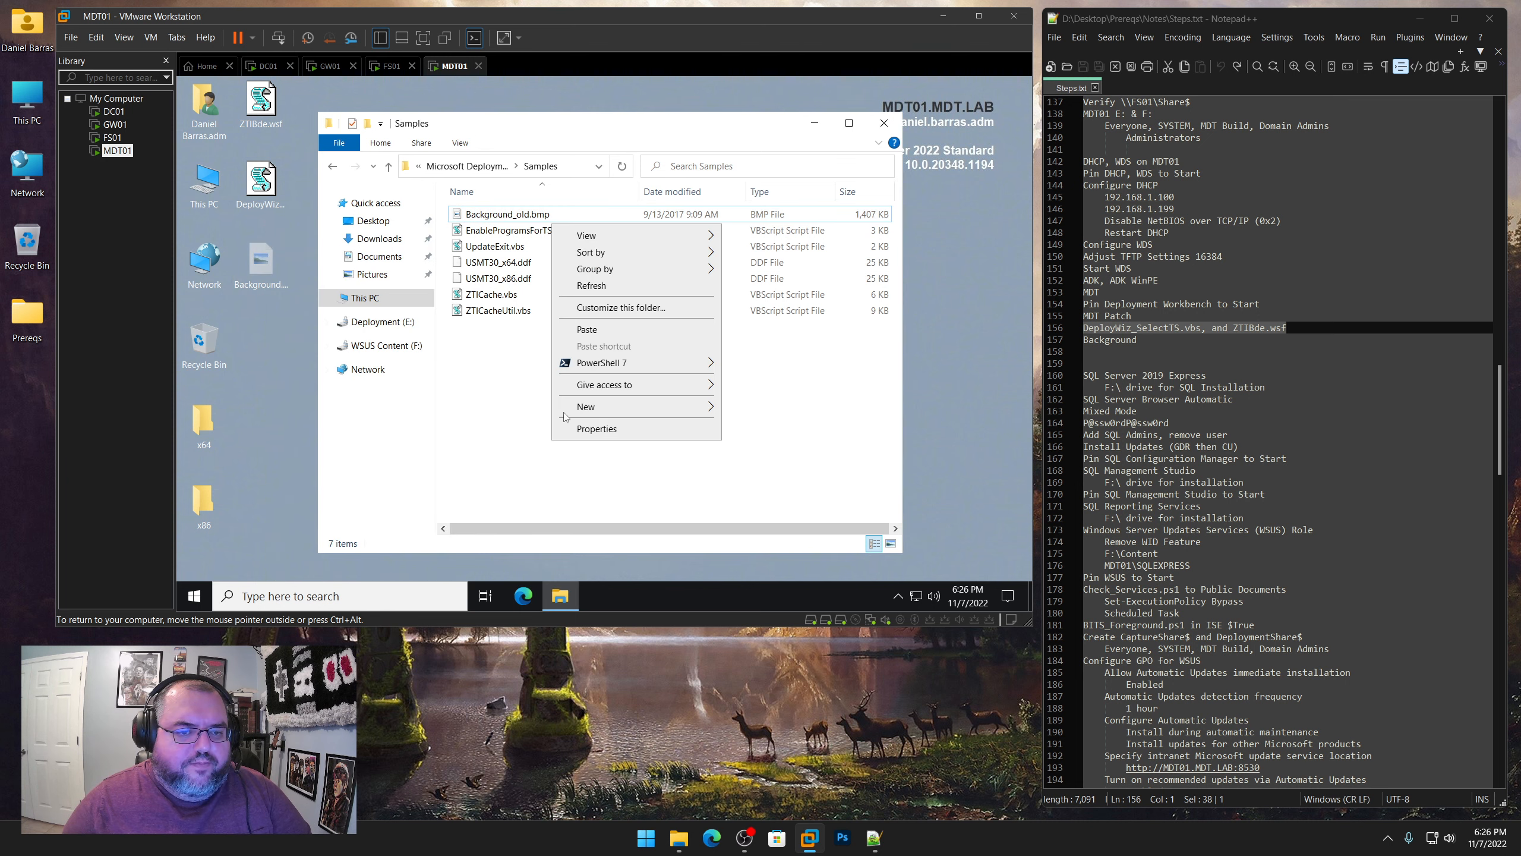
pyautogui.click(587, 329)
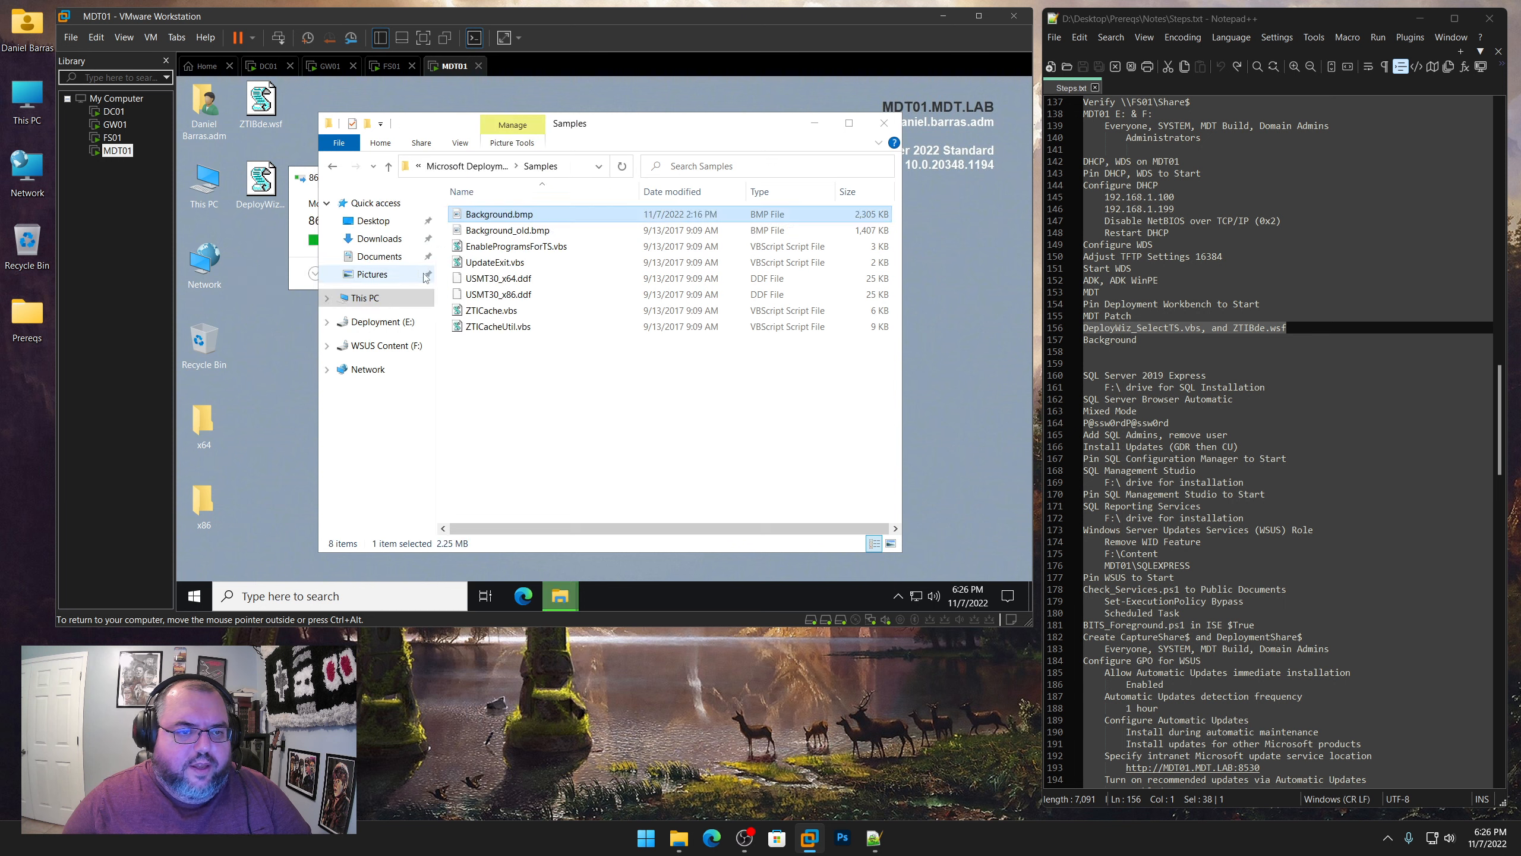
# Copy the desktop x64 and x86 folders into MDT's Templates\Distribution\Tools, replacing existing files and granting administrator permission for all items
pyautogui.click(463, 166)
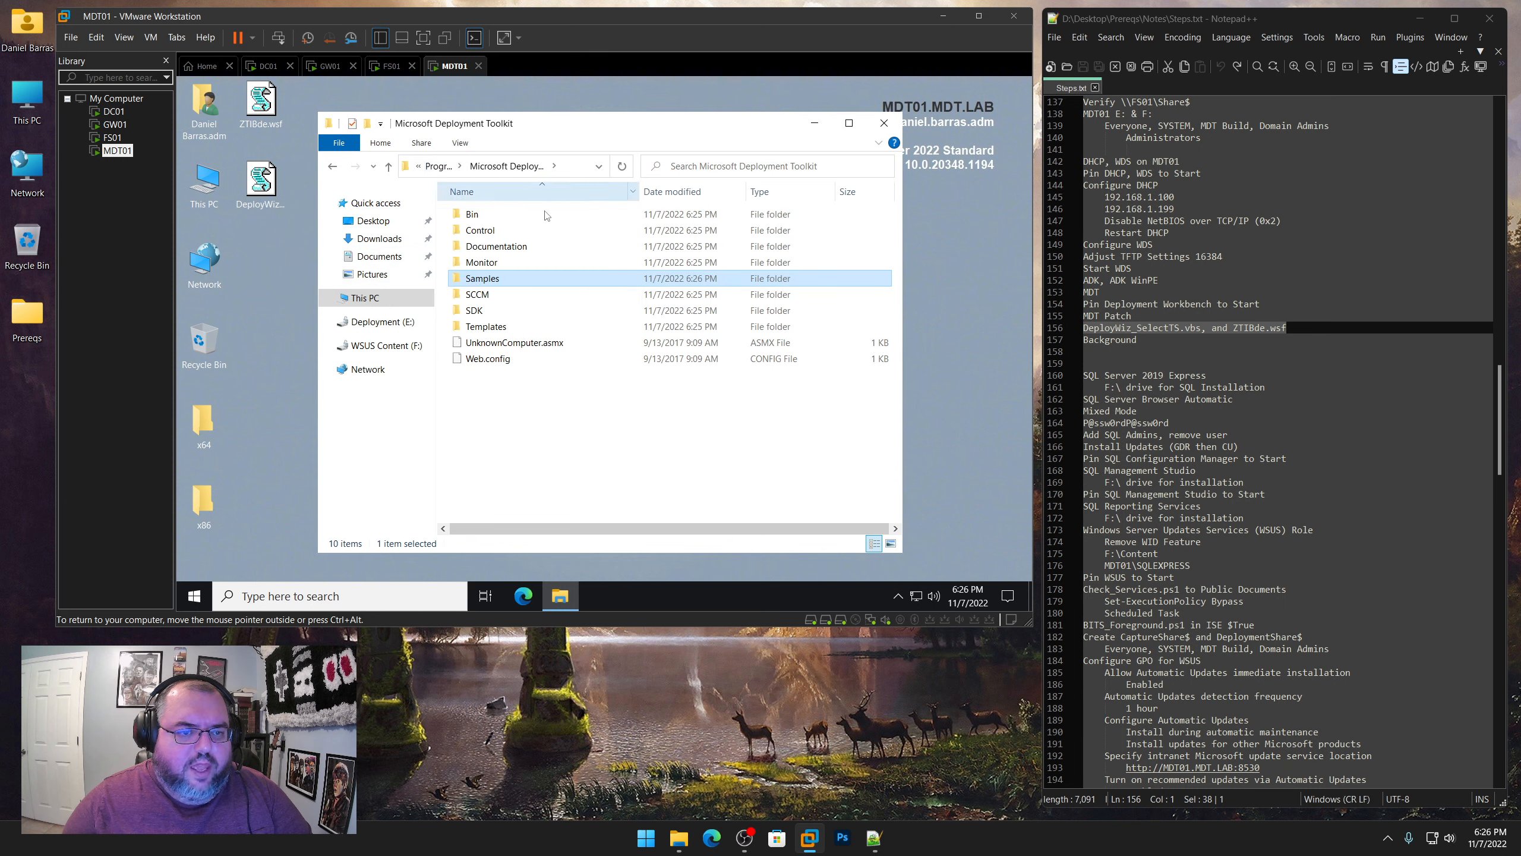
pyautogui.doubleClick(495, 329)
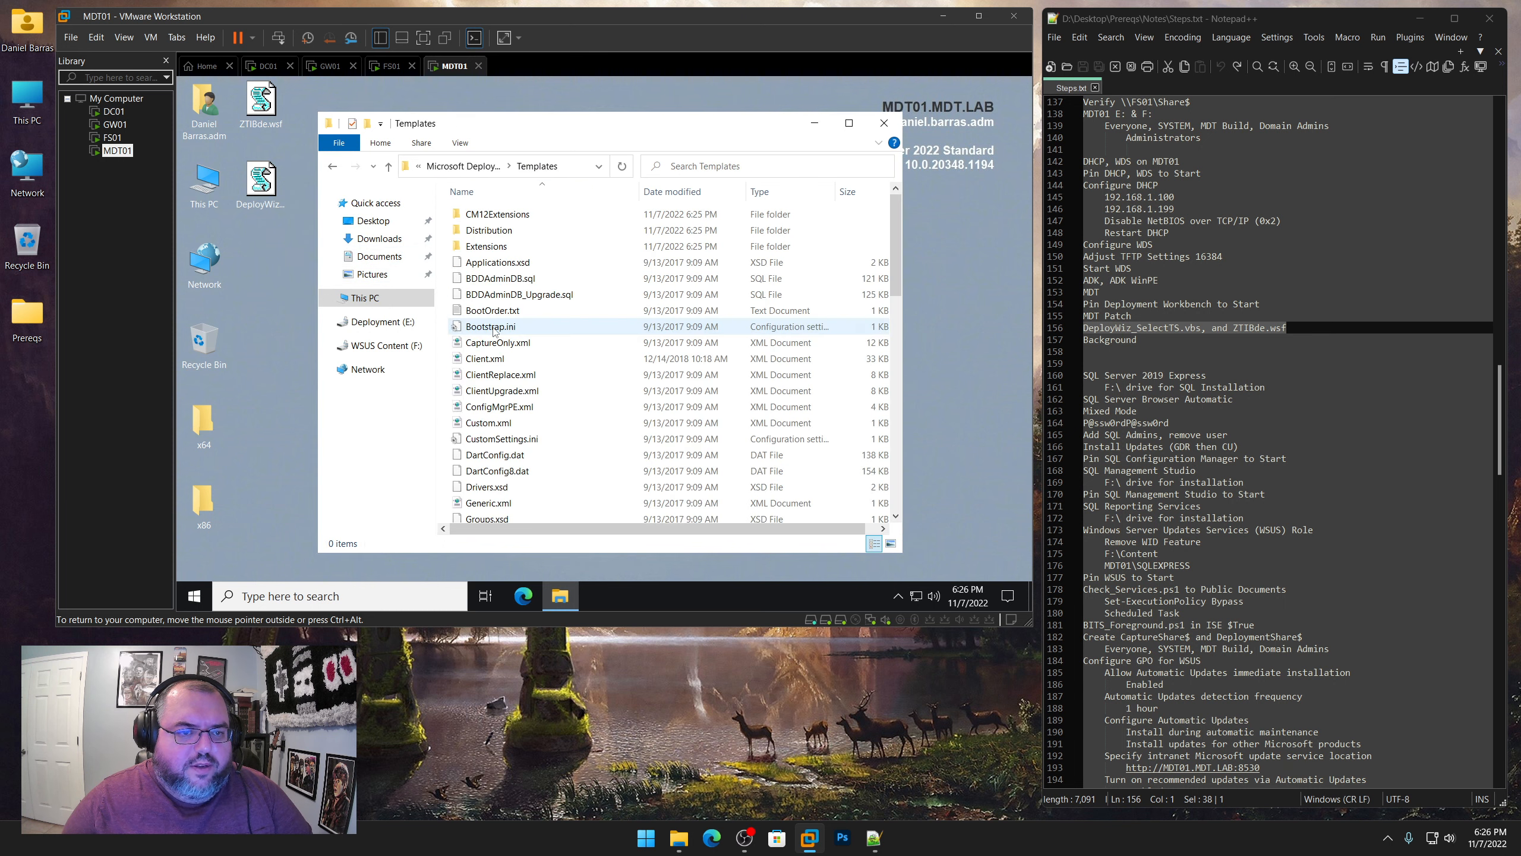
pyautogui.doubleClick(489, 231)
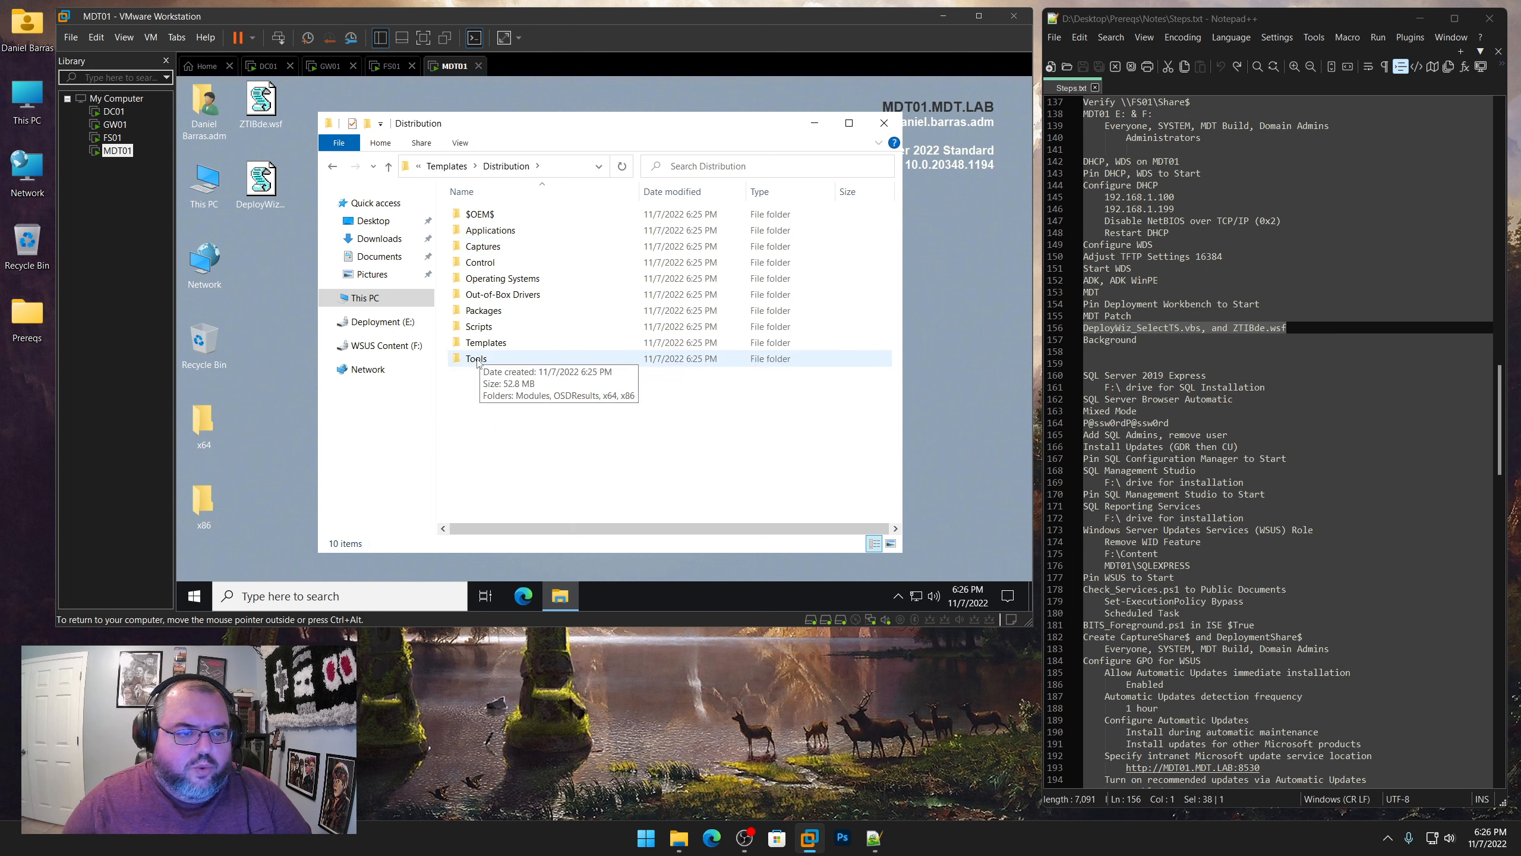
pyautogui.doubleClick(479, 358)
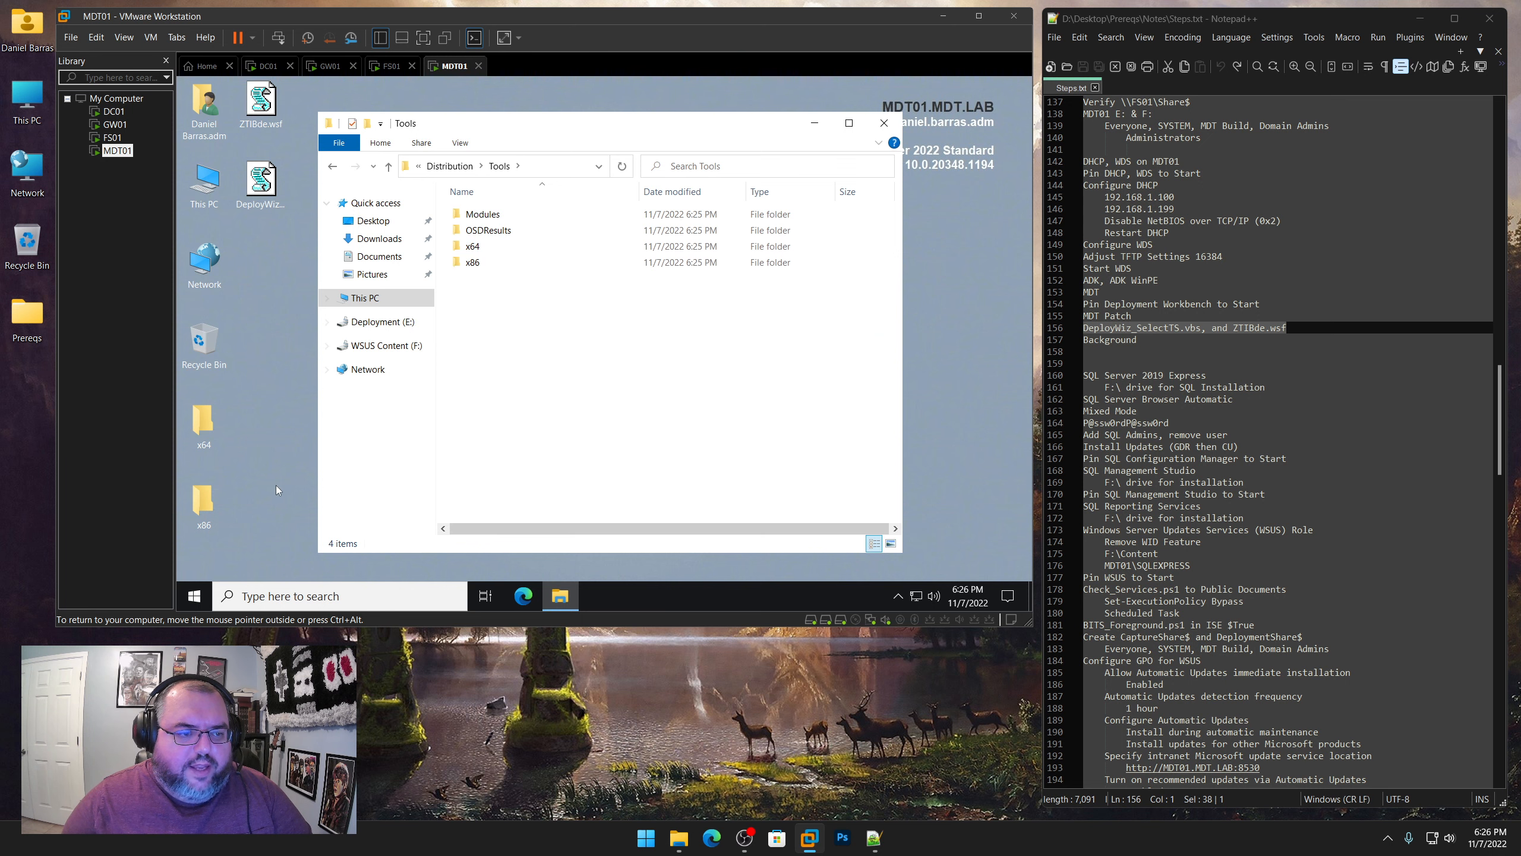
pyautogui.moveTo(252, 514); pyautogui.dragTo(205, 425)
pyautogui.rightClick(205, 425)
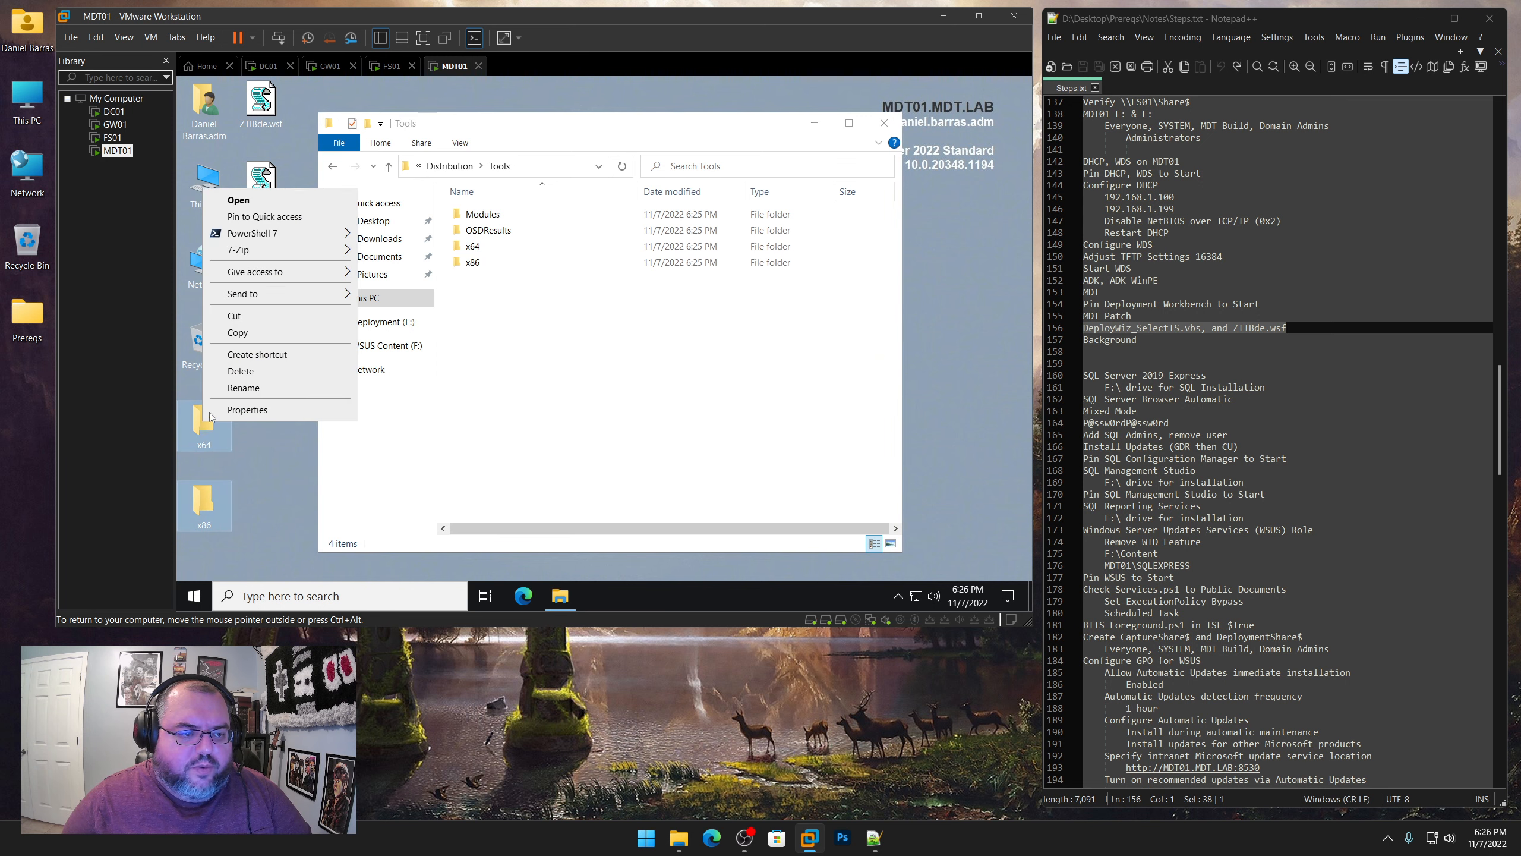
pyautogui.click(239, 333)
pyautogui.rightClick(519, 401)
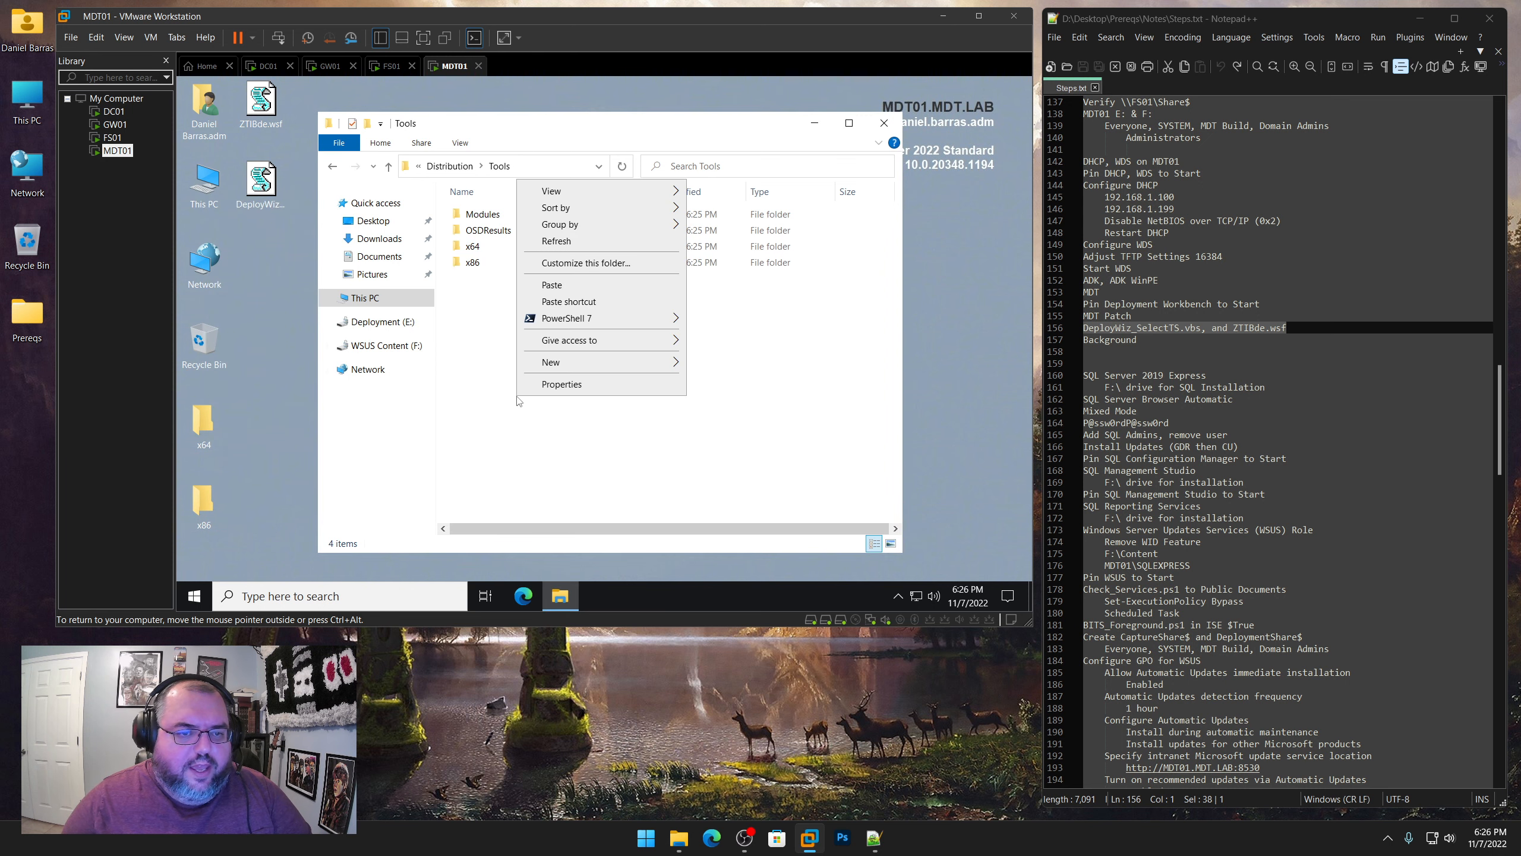
pyautogui.click(551, 285)
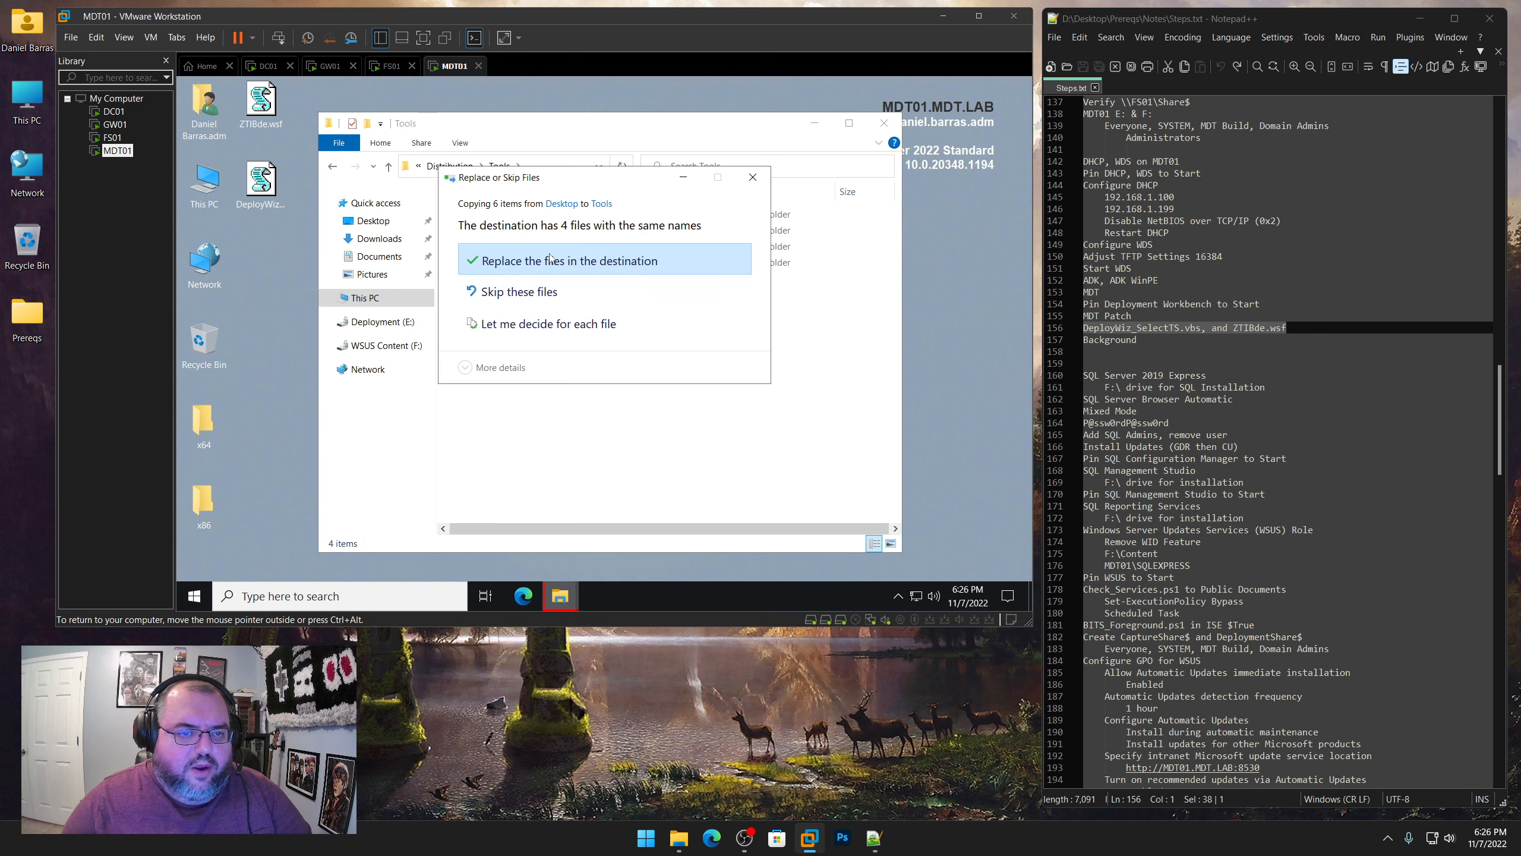
pyautogui.click(533, 262)
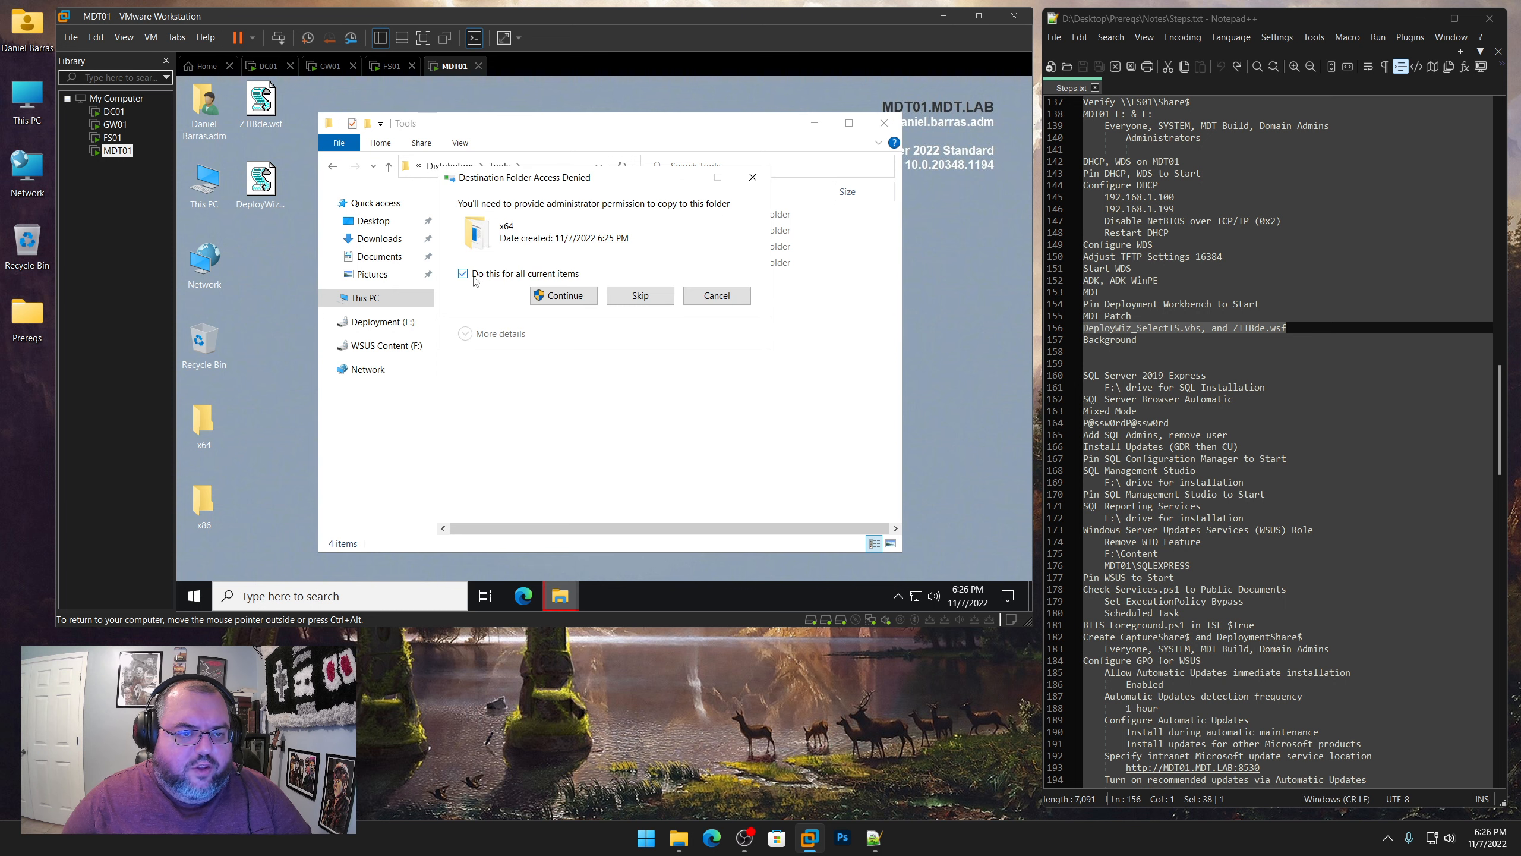
pyautogui.click(563, 295)
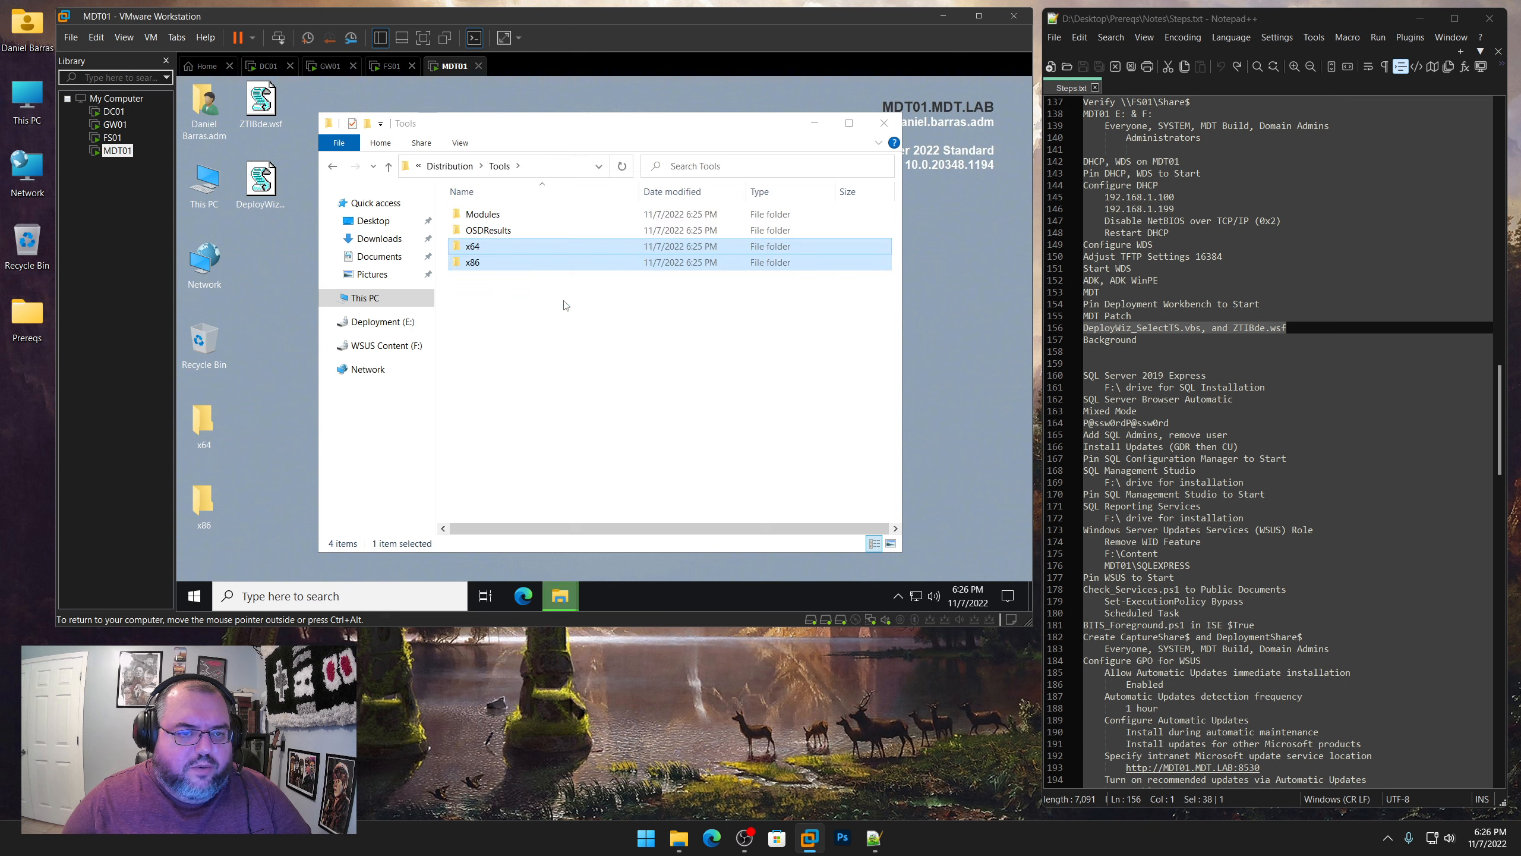
# Permanently delete the x64 and x86 folders from the MDT01 desktop
pyautogui.click(529, 368)
pyautogui.moveTo(264, 538); pyautogui.dragTo(207, 418)
pyautogui.rightClick(206, 419)
pyautogui.click(247, 371)
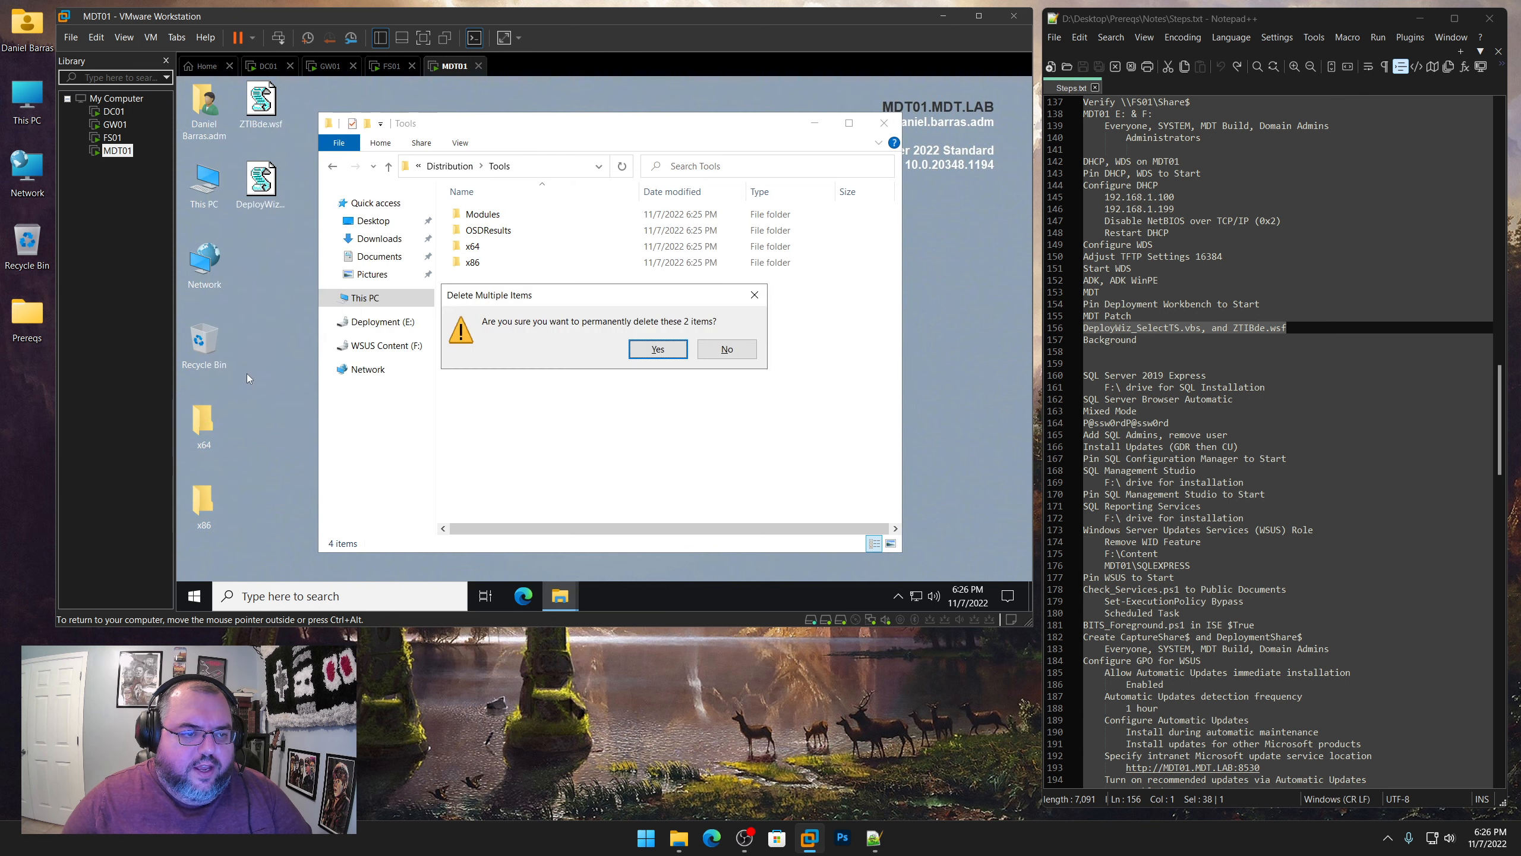
pyautogui.click(639, 358)
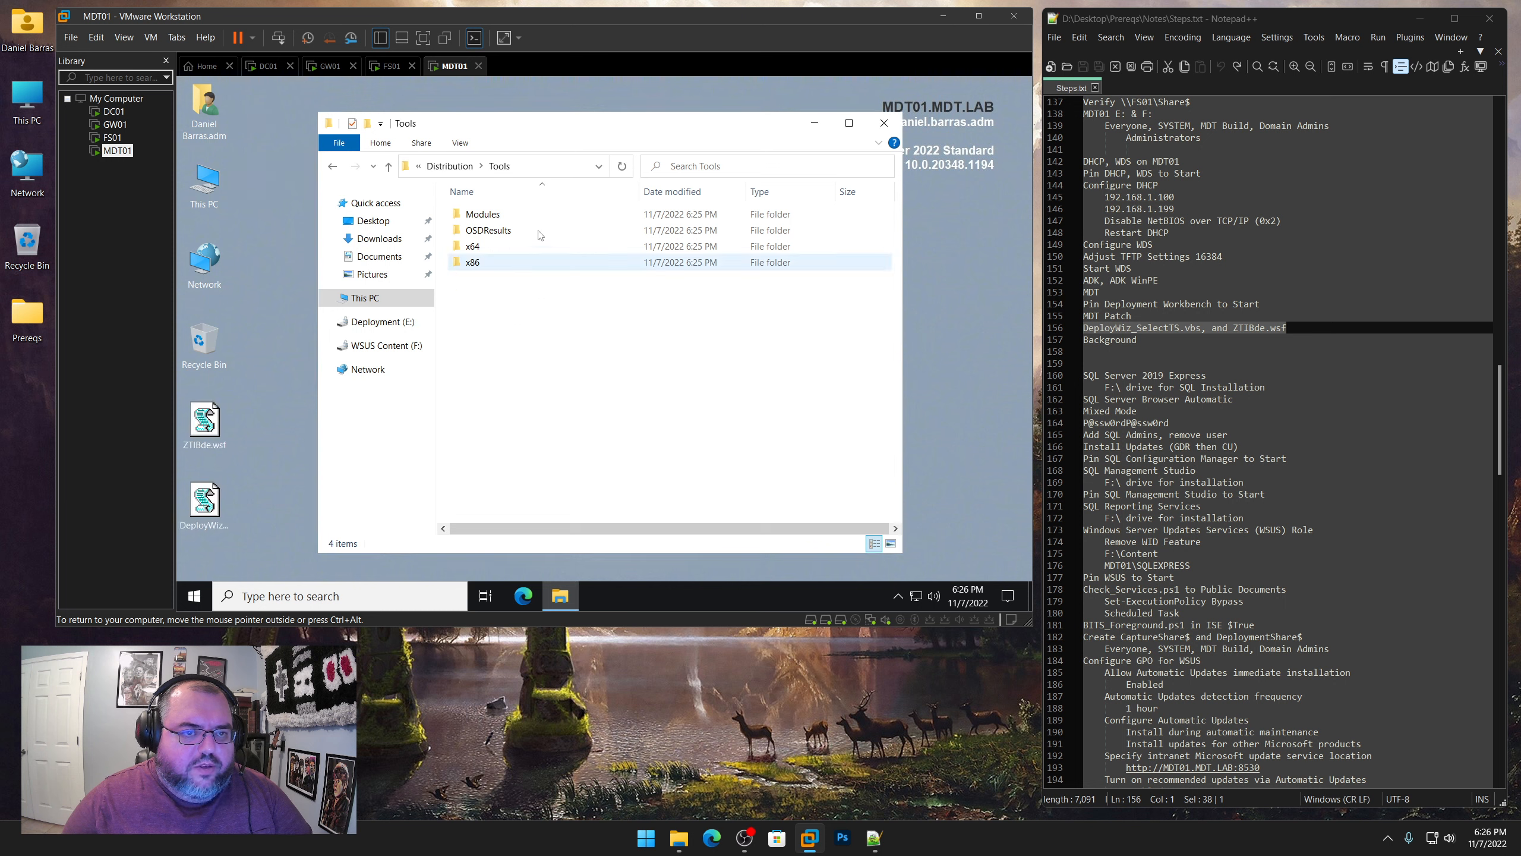
# Move ZTIBde.wsf and DeployWiz_SelectTS.vbs from the desktop into Distribution\Scripts, replacing the existing files with administrator permission for all items
pyautogui.click(450, 166)
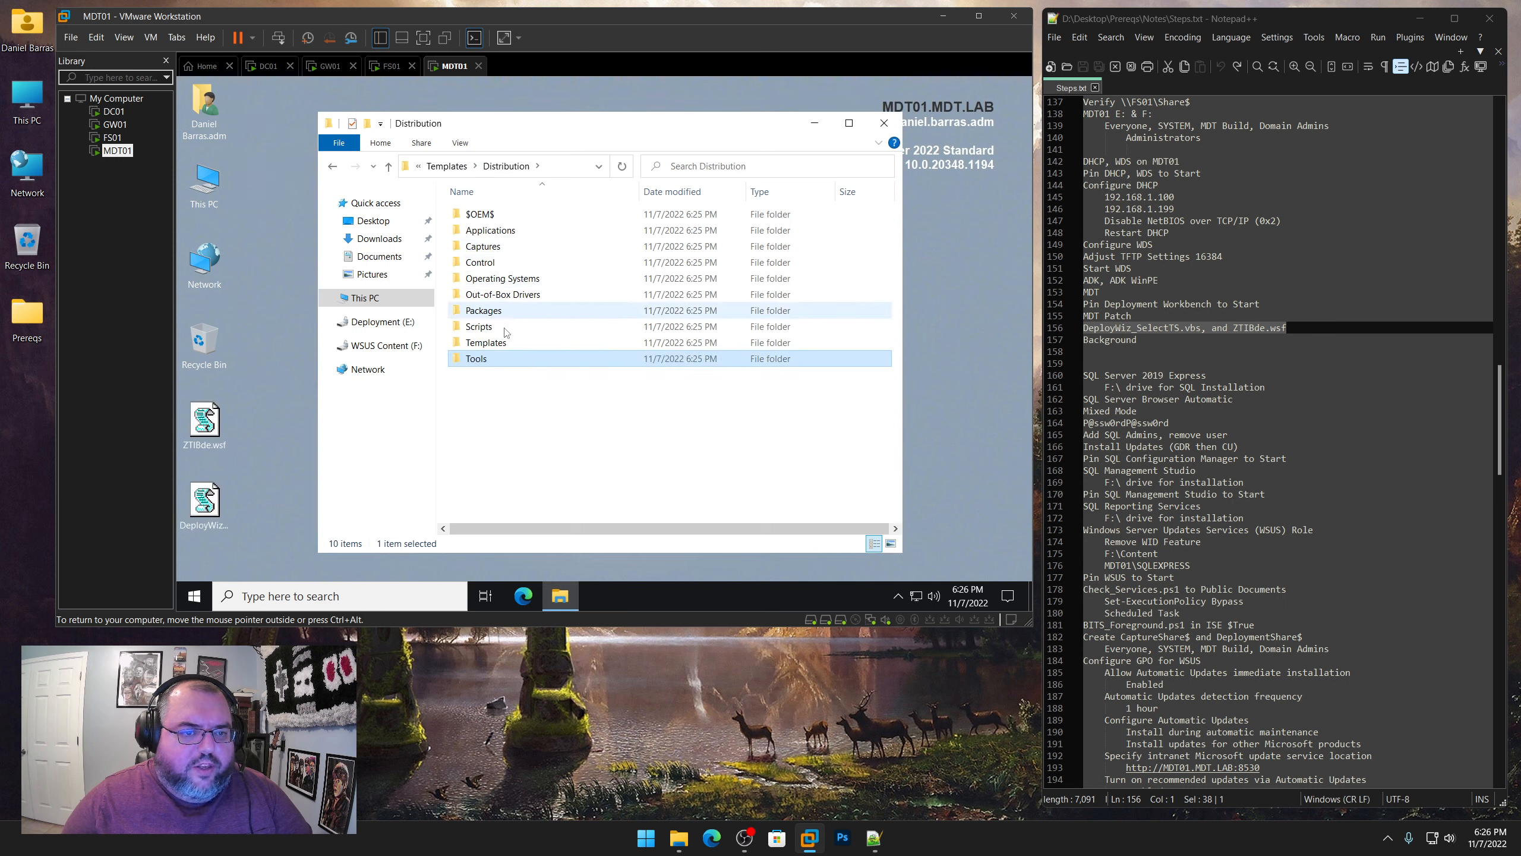
pyautogui.doubleClick(481, 327)
pyautogui.moveTo(269, 539); pyautogui.dragTo(215, 423)
pyautogui.rightClick(216, 423)
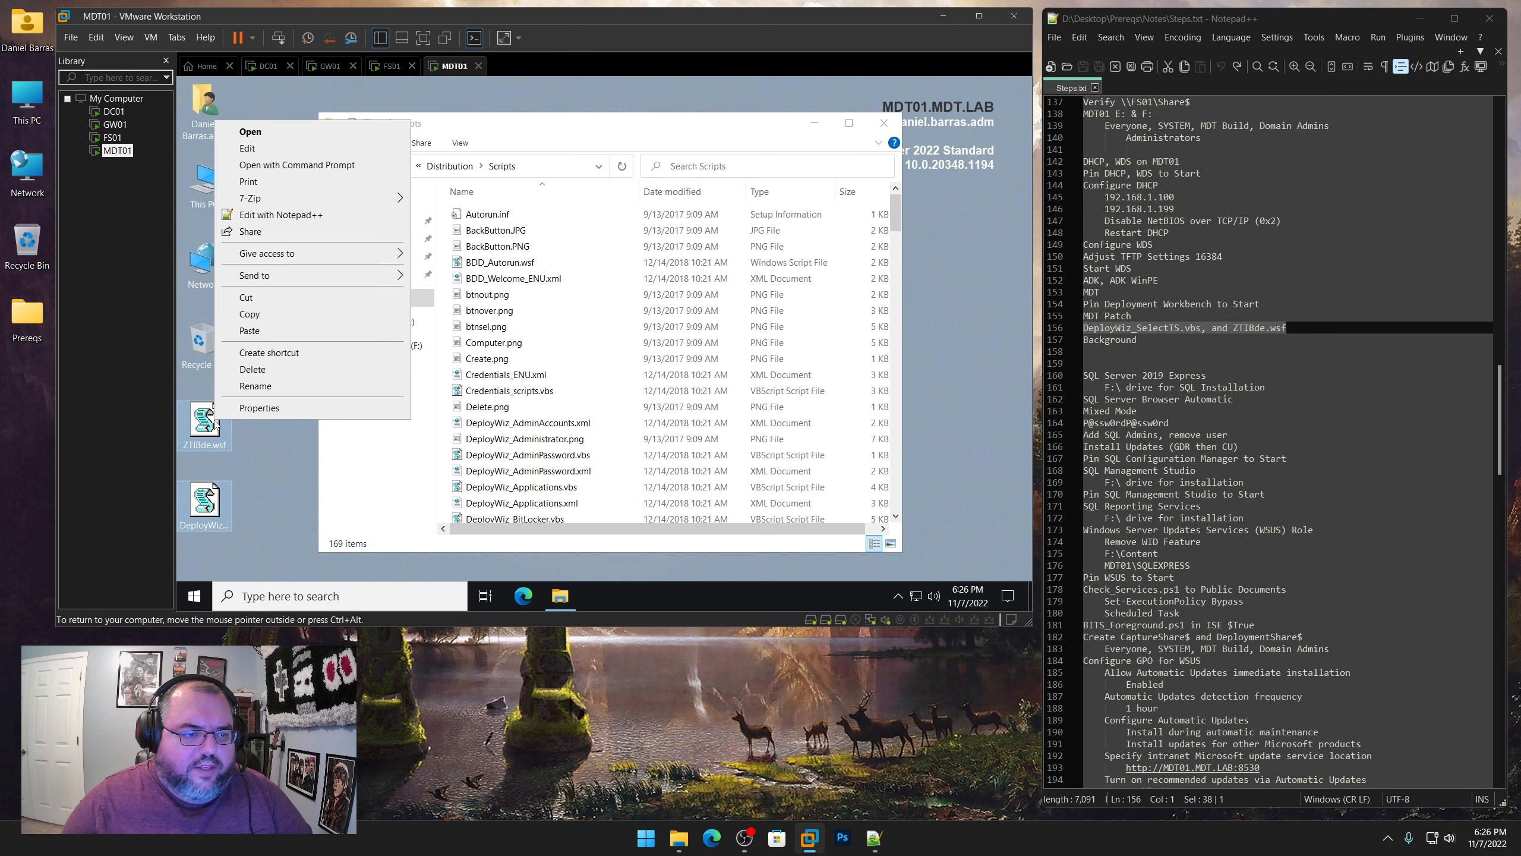
pyautogui.click(246, 300)
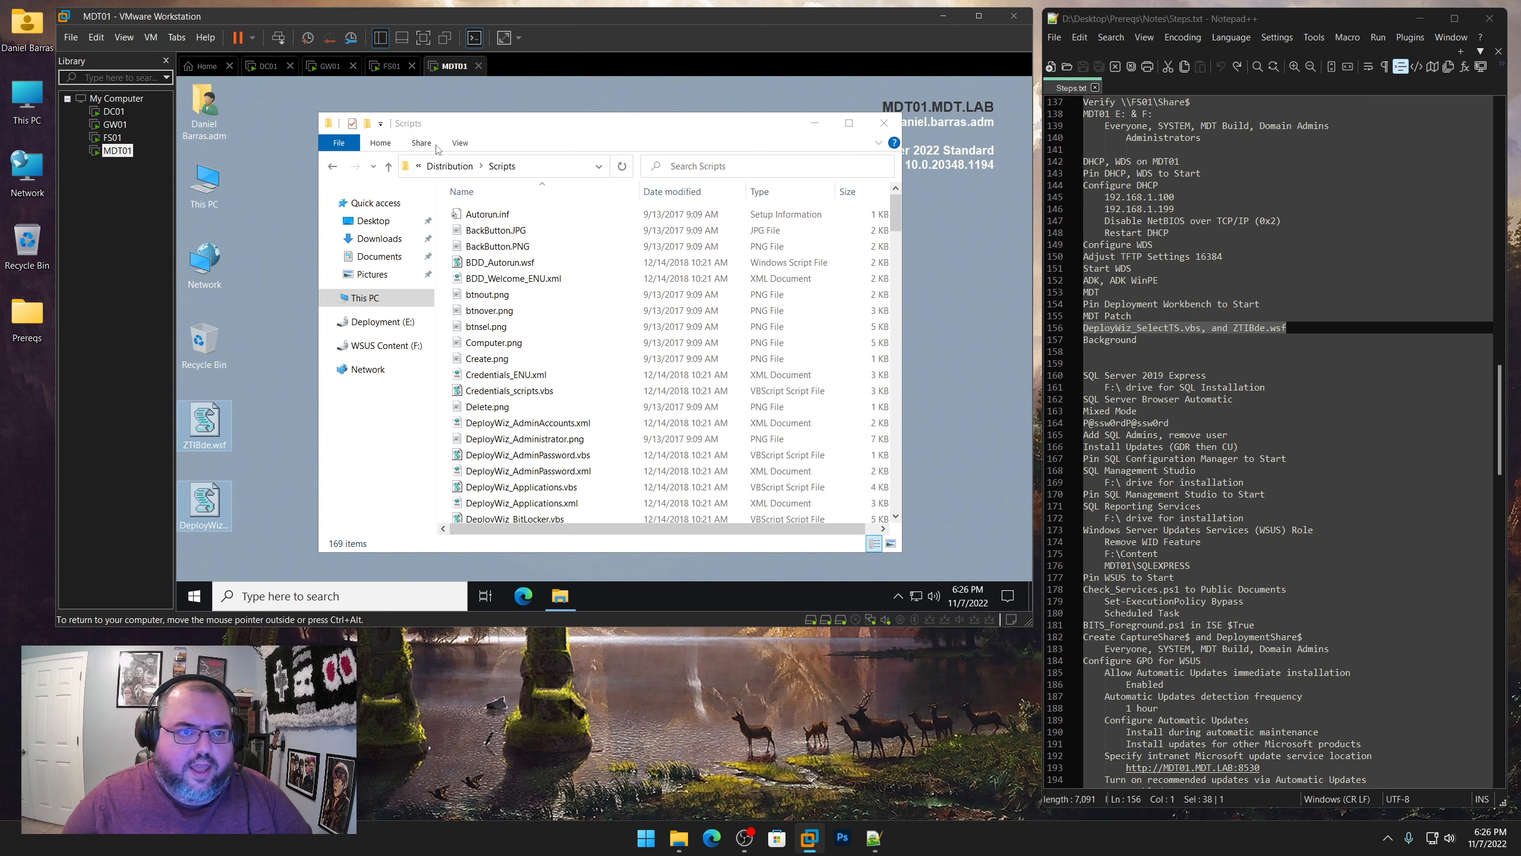
pyautogui.click(880, 147)
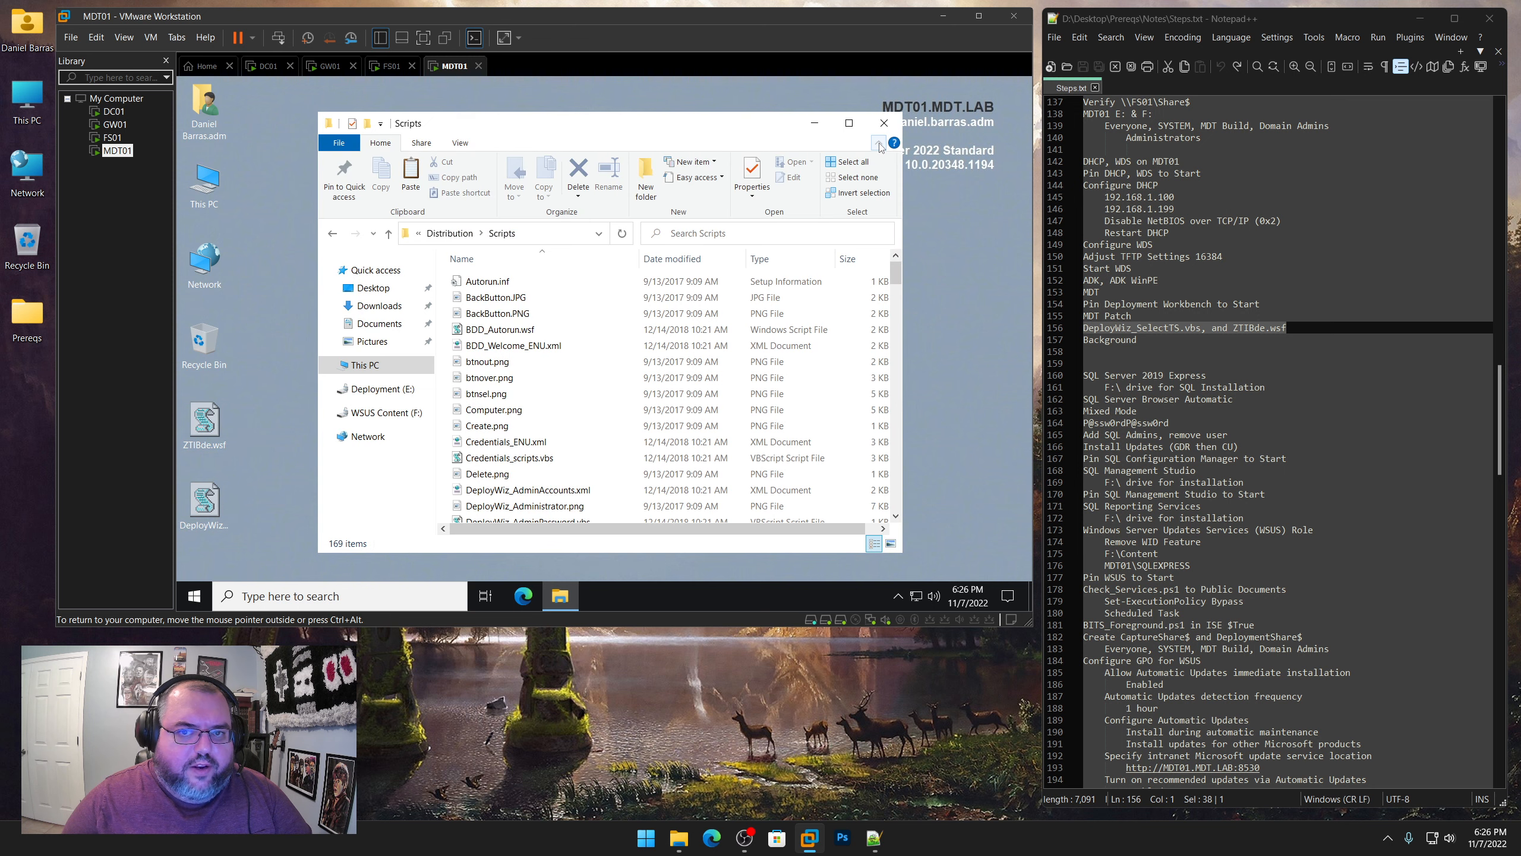
pyautogui.click(411, 173)
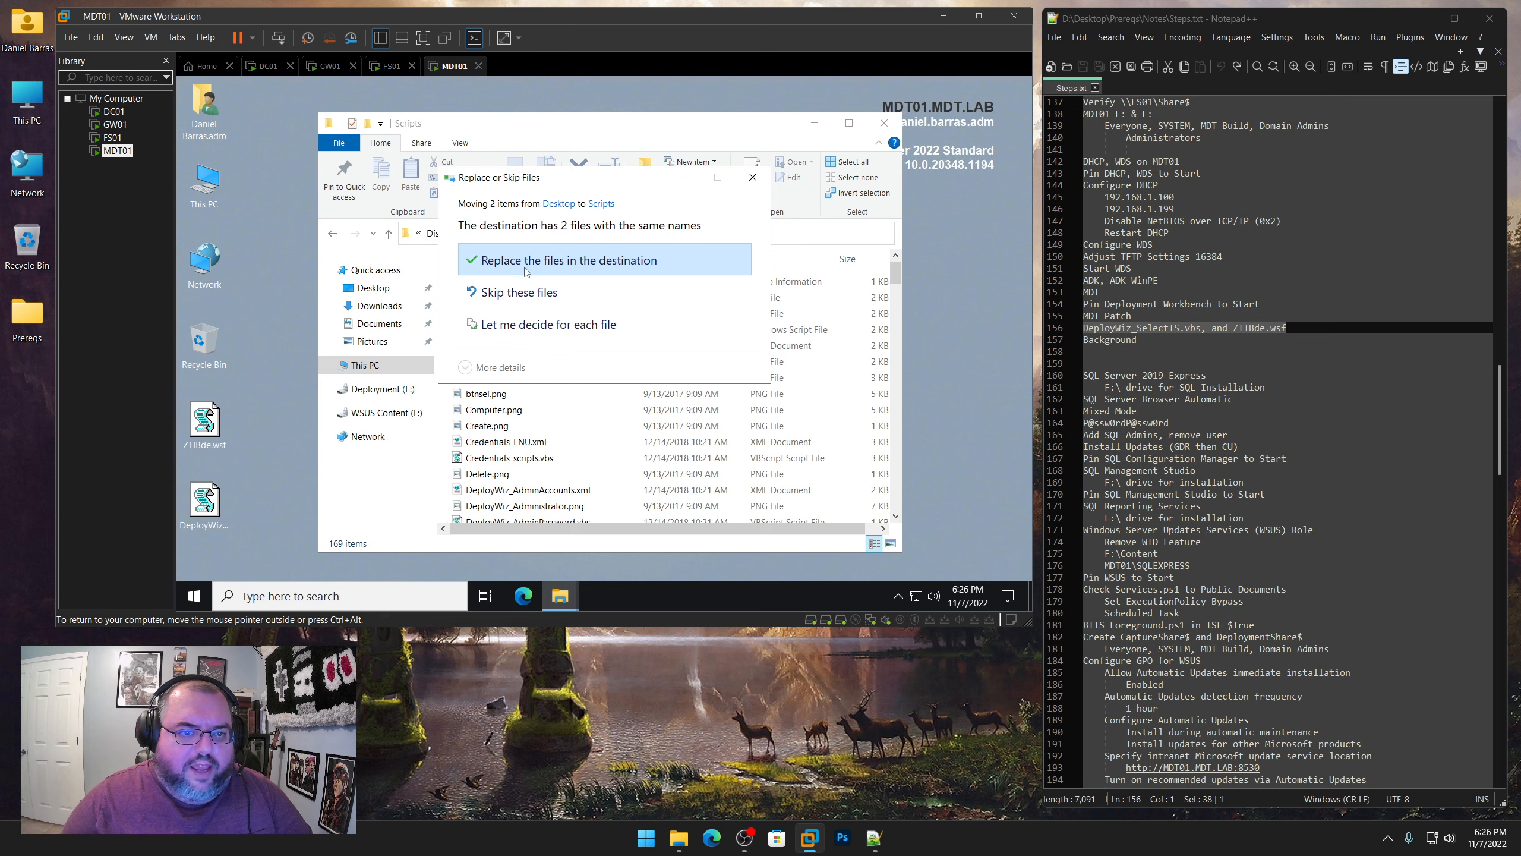
pyautogui.click(526, 271)
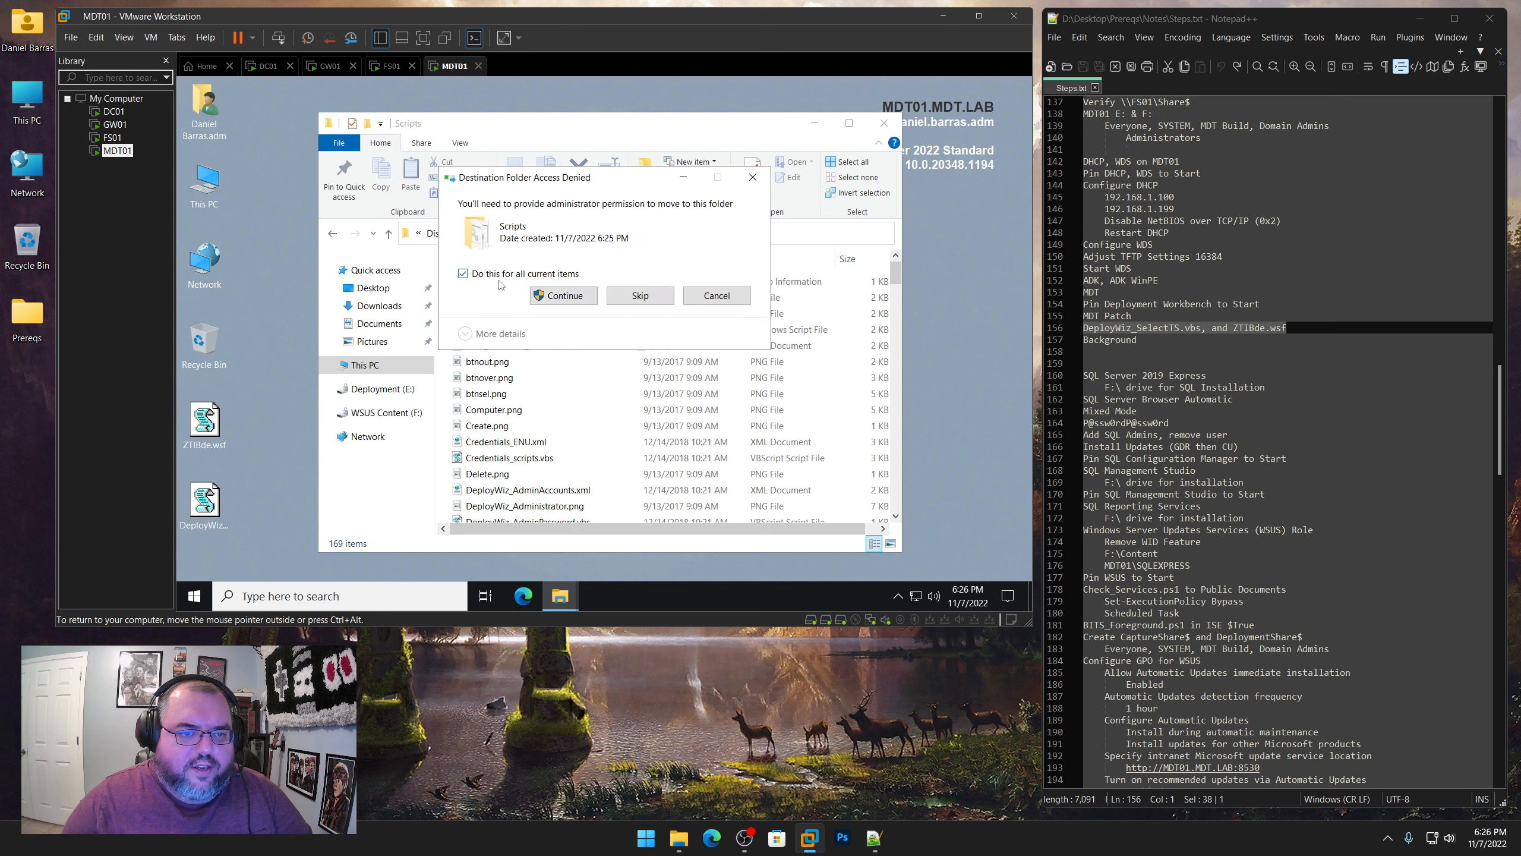
pyautogui.click(574, 299)
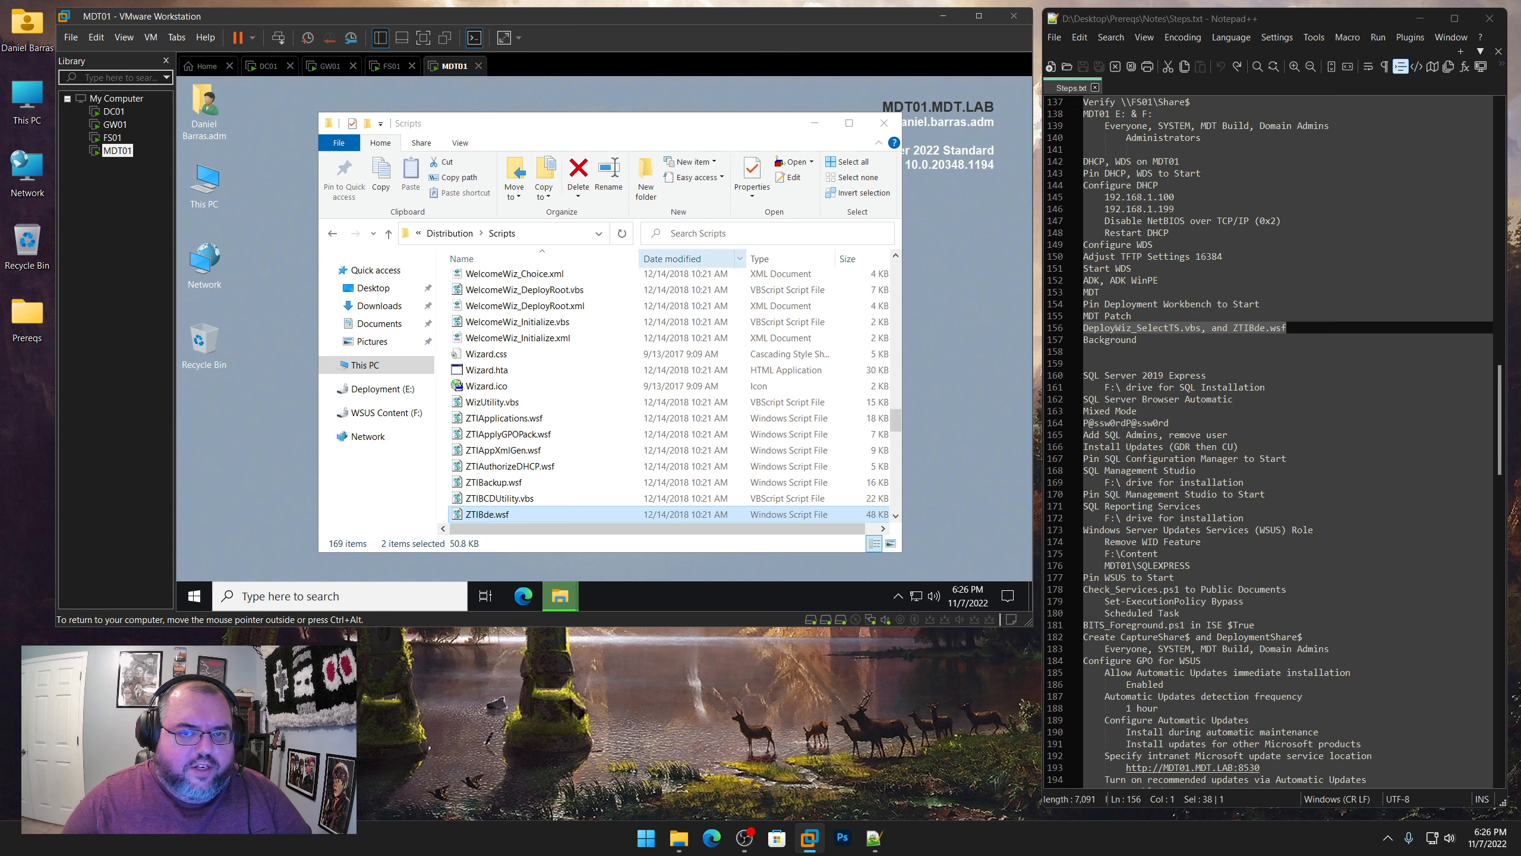
# Close the Scripts folder window and highlight the notes from "DHCP, WDS on MDT01" through "Background" in Steps.txt
pyautogui.click(878, 145)
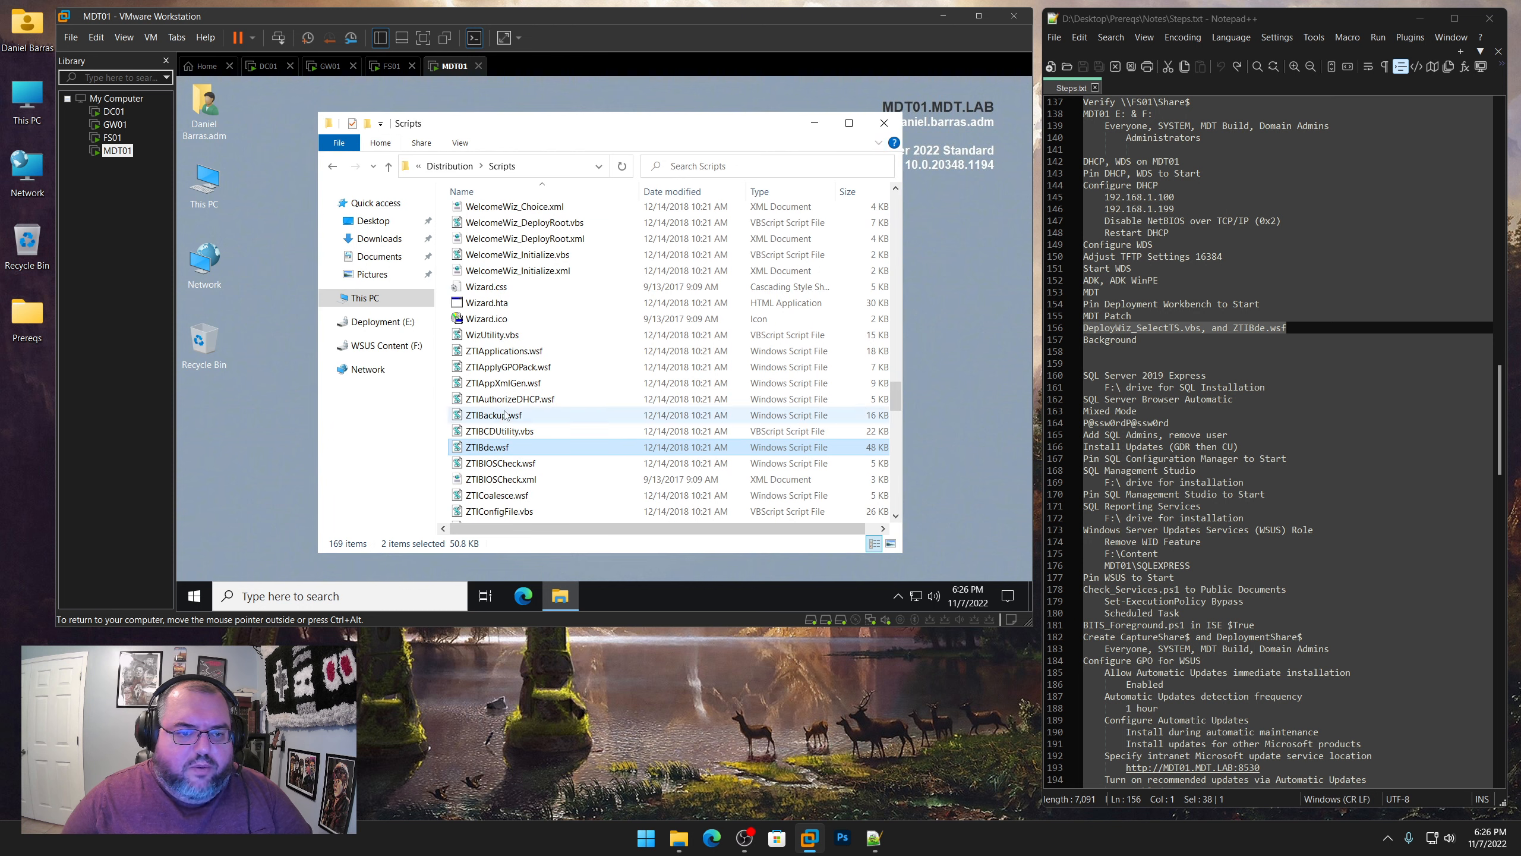
pyautogui.click(886, 128)
pyautogui.moveTo(1157, 342); pyautogui.dragTo(1084, 161)
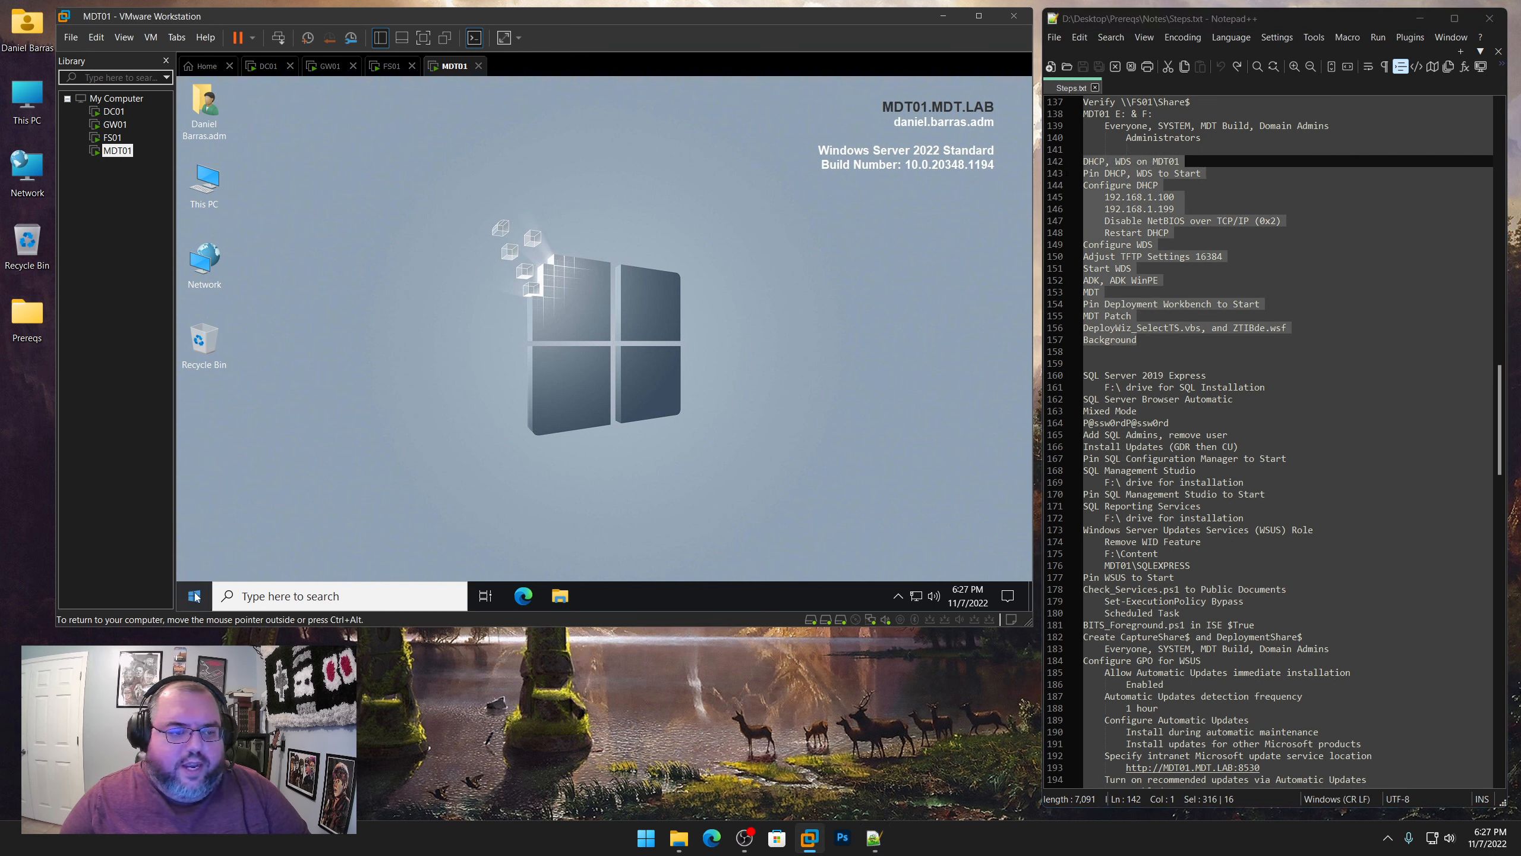